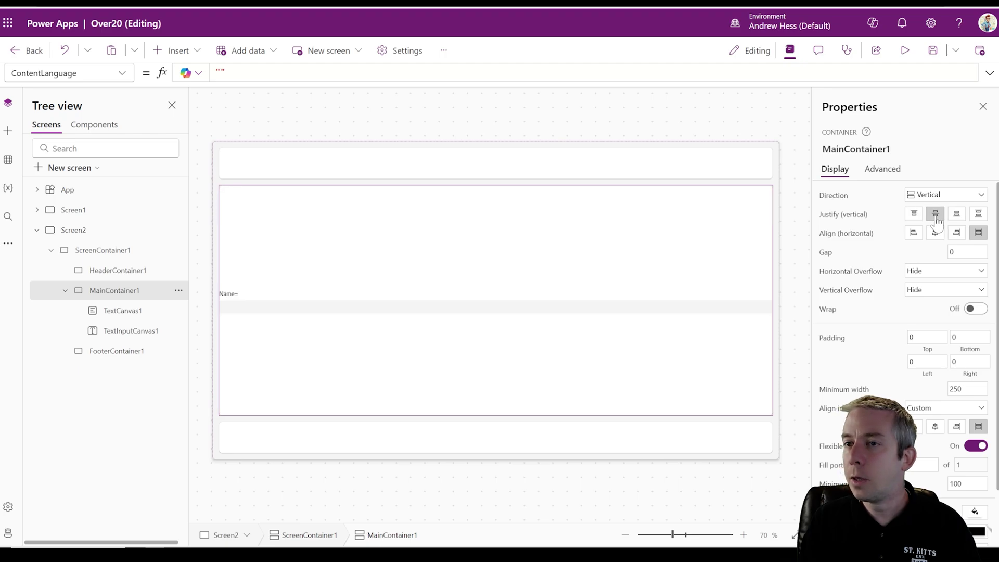
- Centre the main container's contents horizontally and change the label text from 'Name=' to 'Name'
click(936, 235)
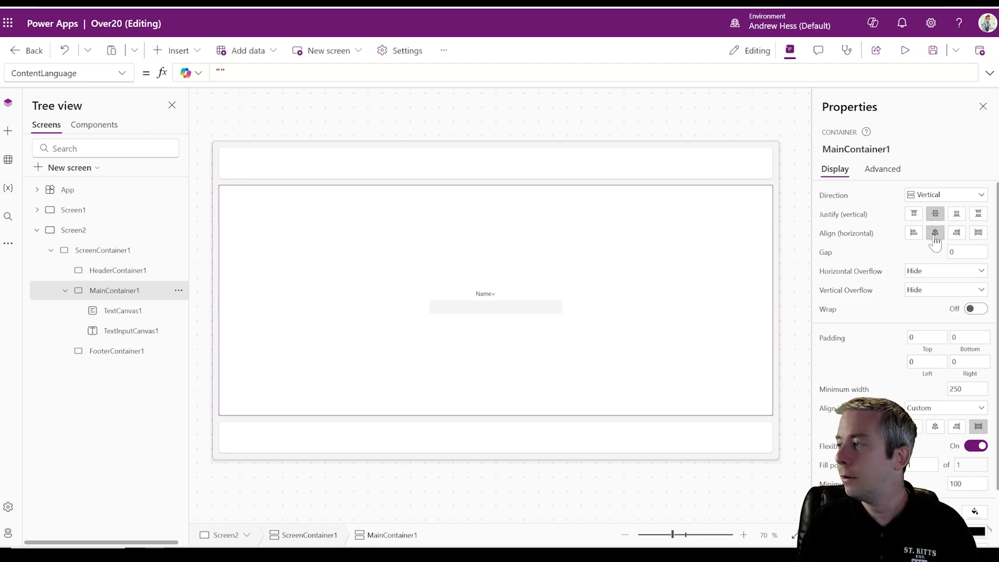
click(495, 294)
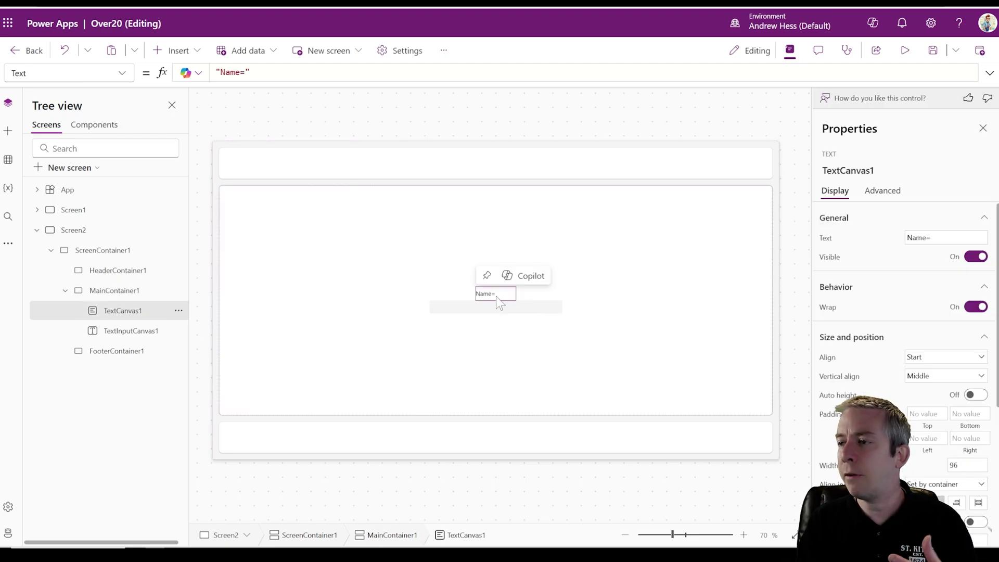
click(243, 73)
key(BackSpace)
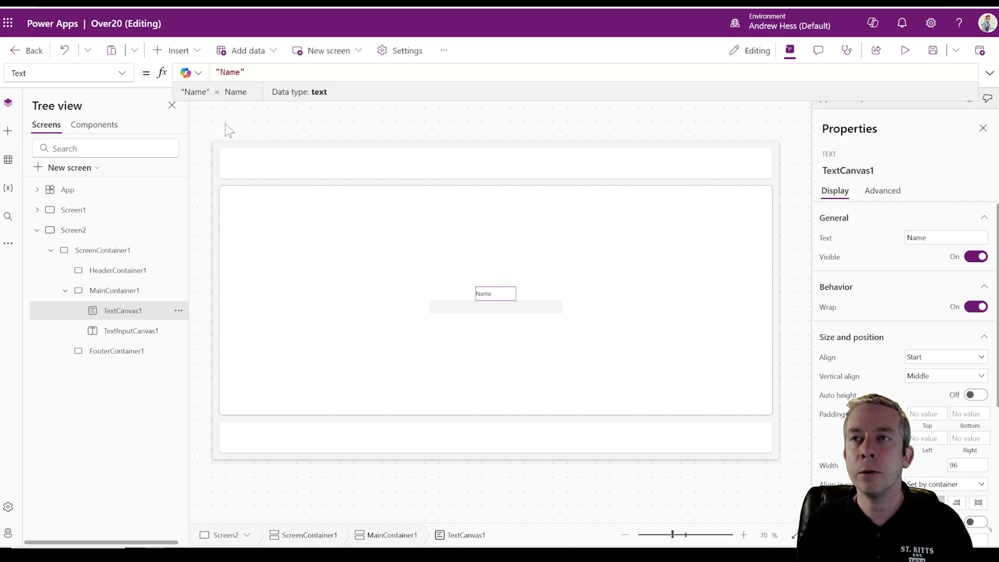
click(226, 124)
- Set the Name label's text alignment to Center
click(489, 309)
click(495, 294)
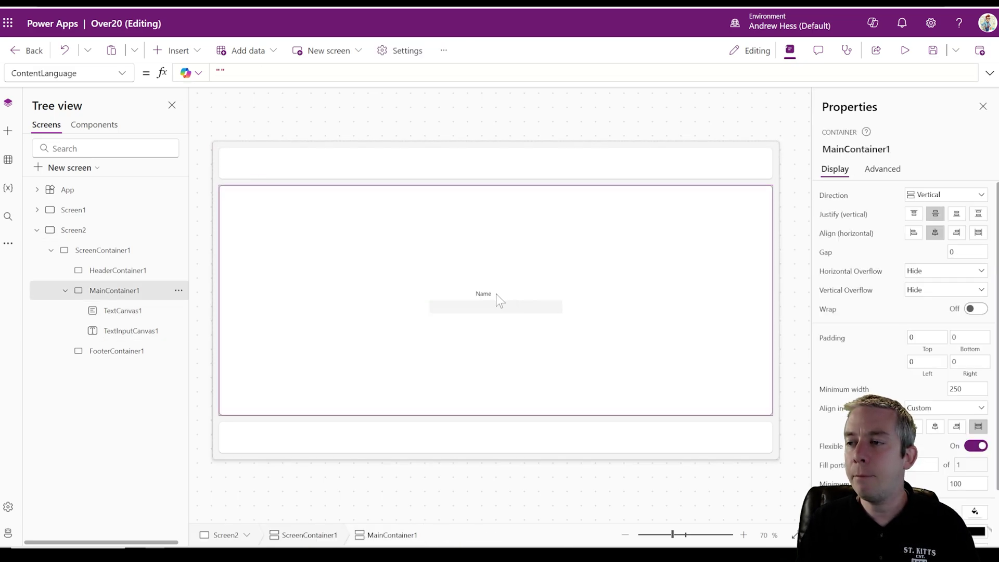
click(486, 292)
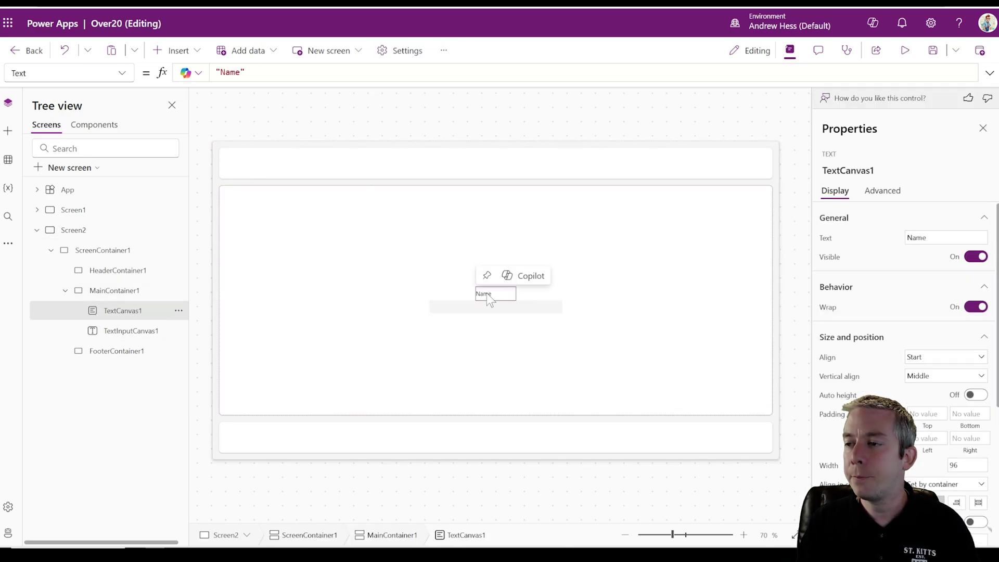
click(928, 367)
click(931, 401)
click(517, 371)
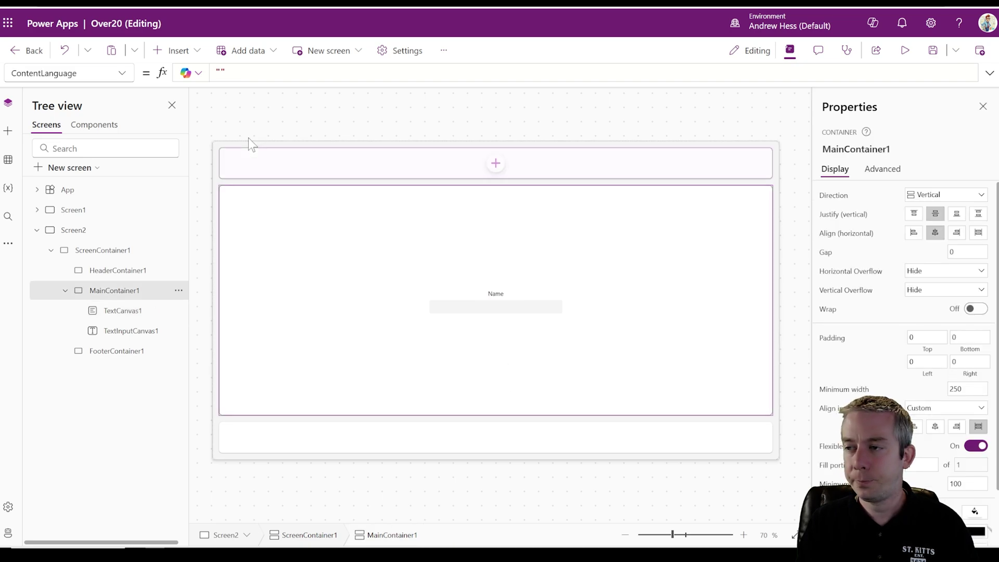
click(176, 52)
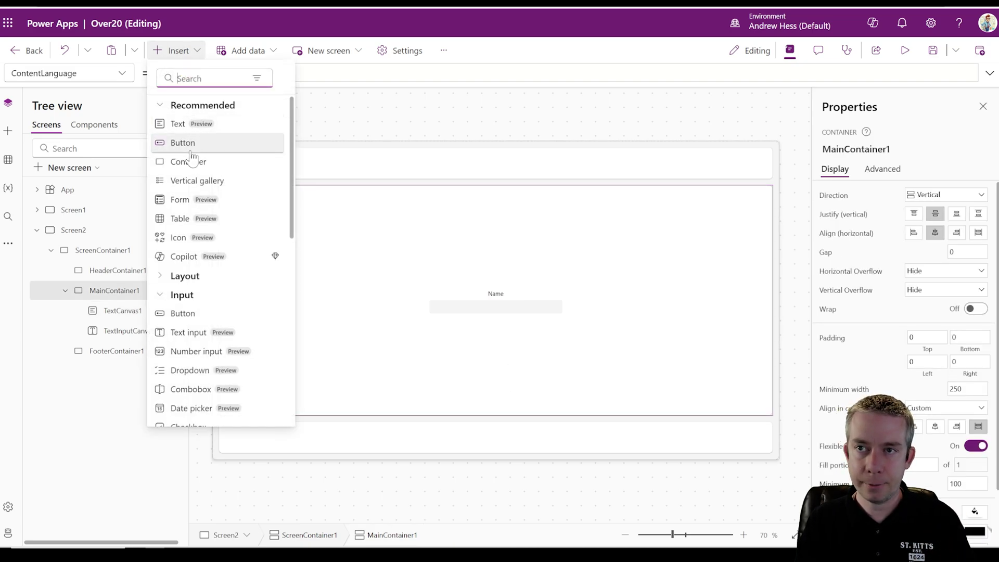
- Add a date picker below the Name input and a new text label reading 'Date'
text(date)
click(191, 123)
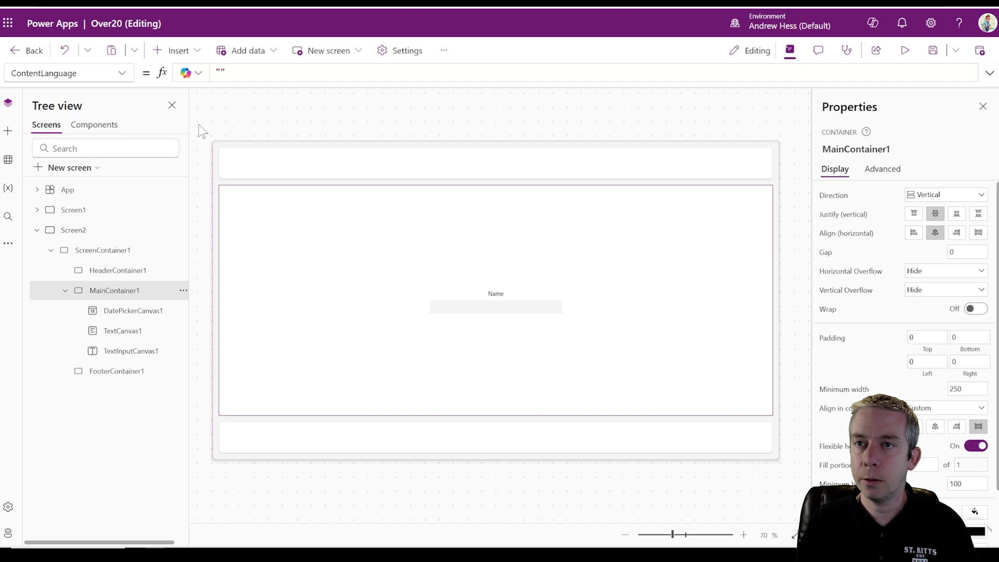
click(176, 50)
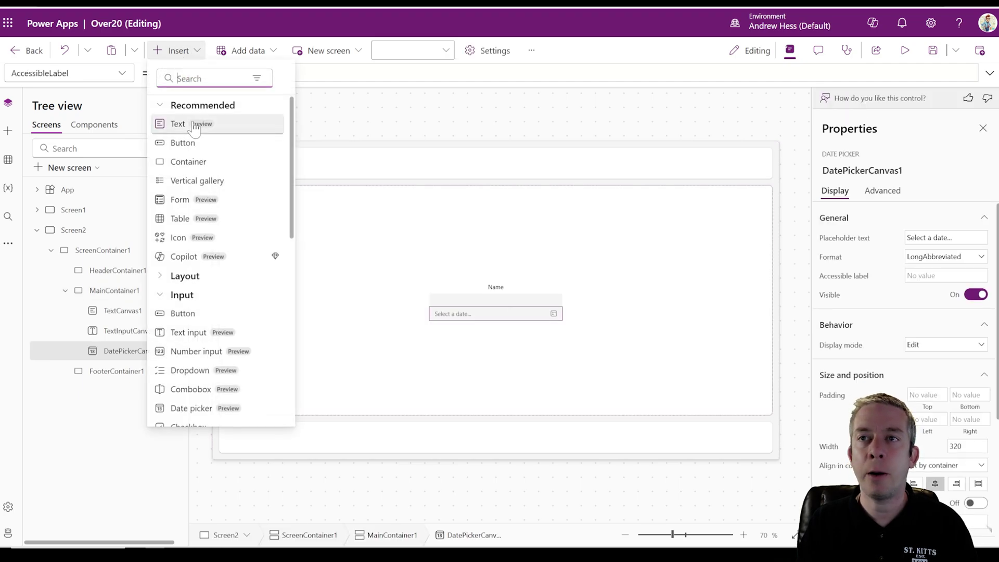
click(190, 123)
double_click(229, 73)
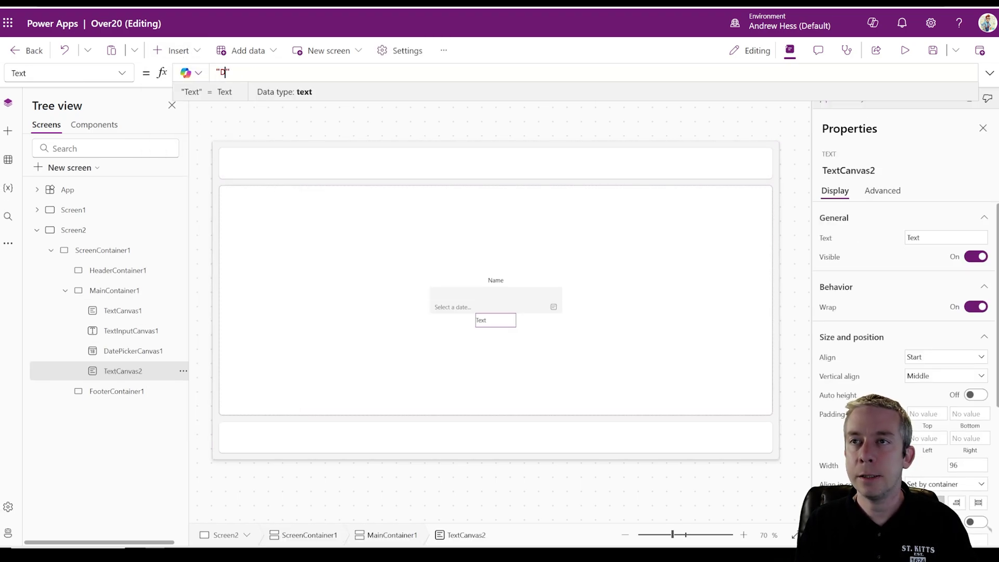
text(Date)
- Reorder the Date label so it sits directly above the date picker
click(183, 371)
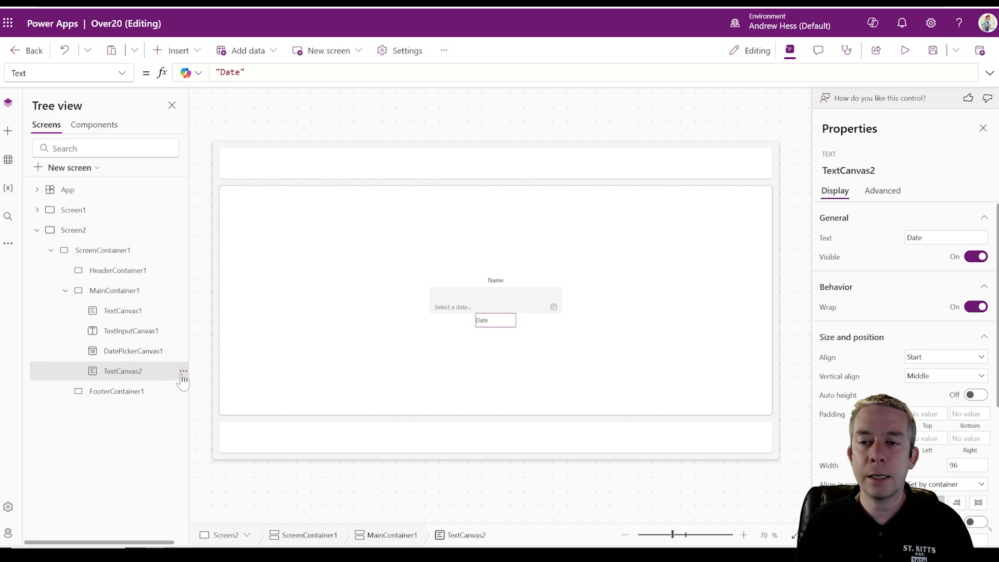
mouse_move(252, 164)
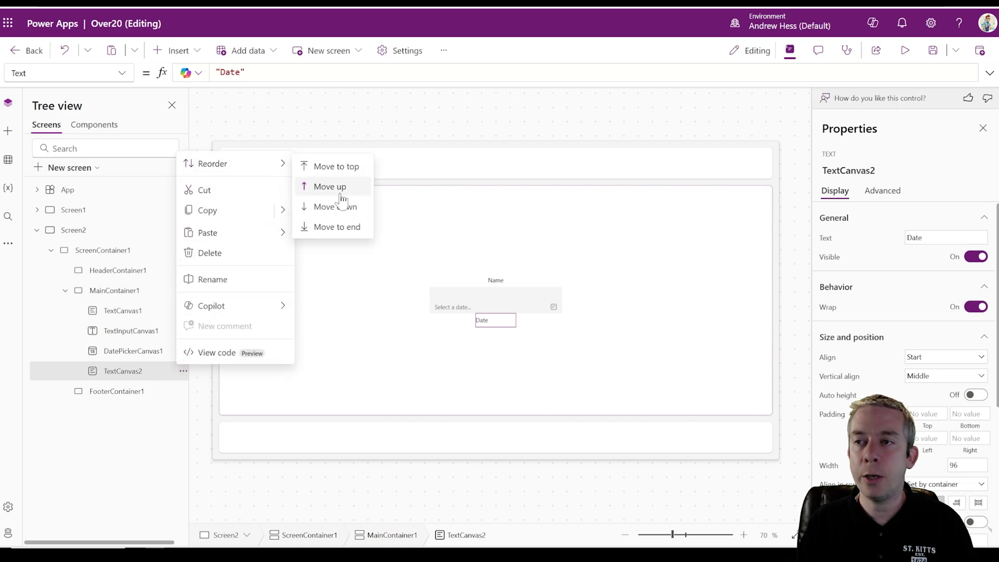
click(333, 194)
click(485, 345)
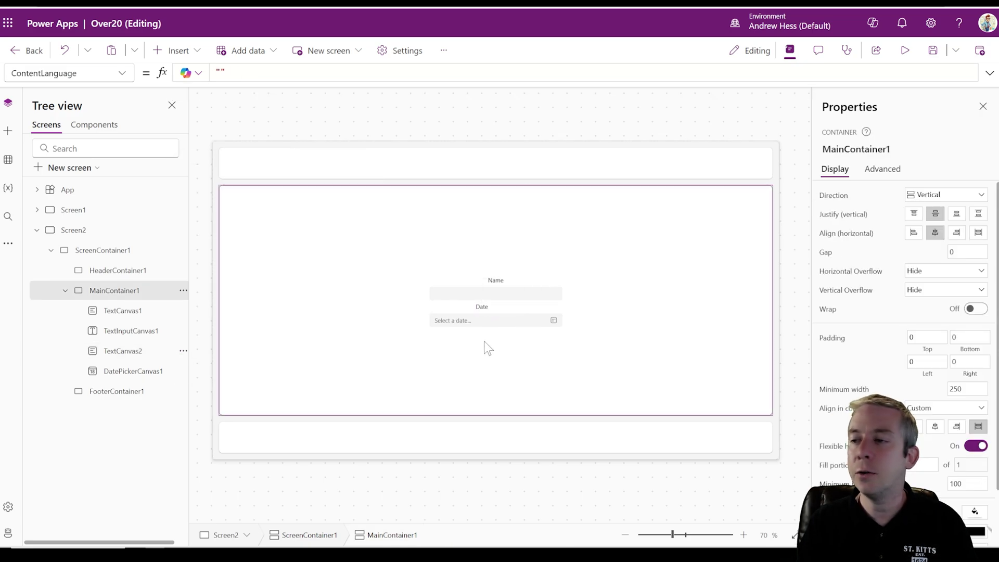
click(485, 307)
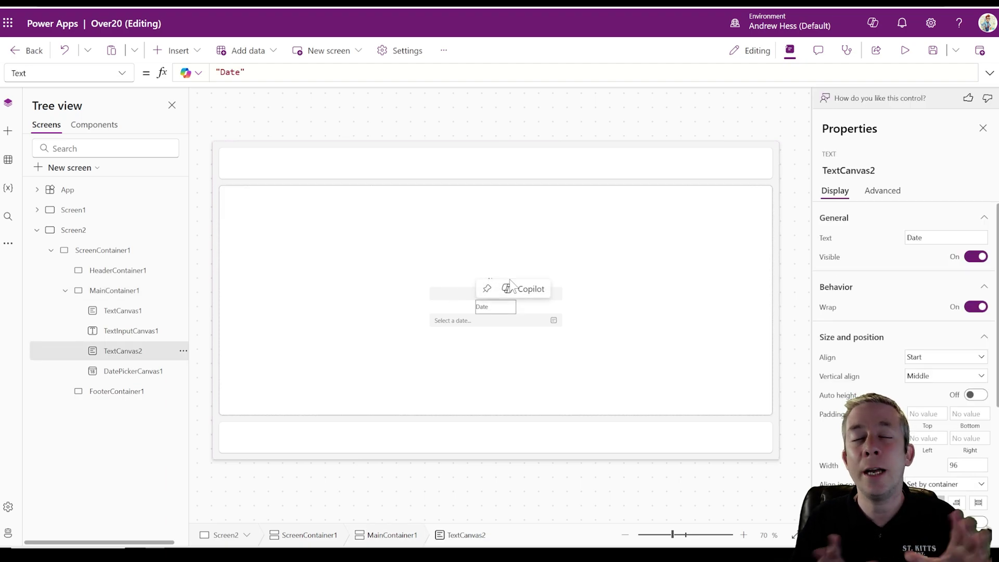
click(536, 362)
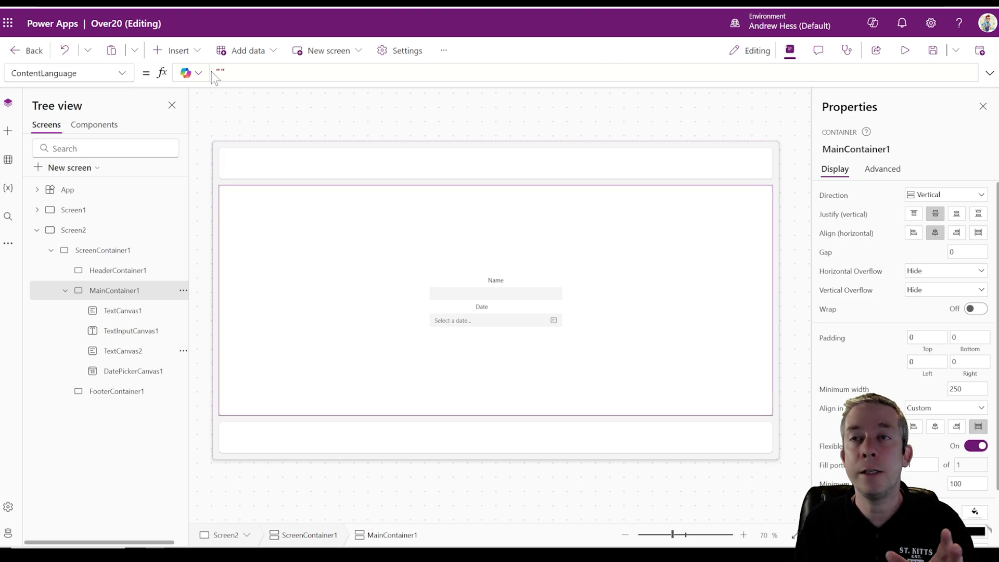
click(176, 51)
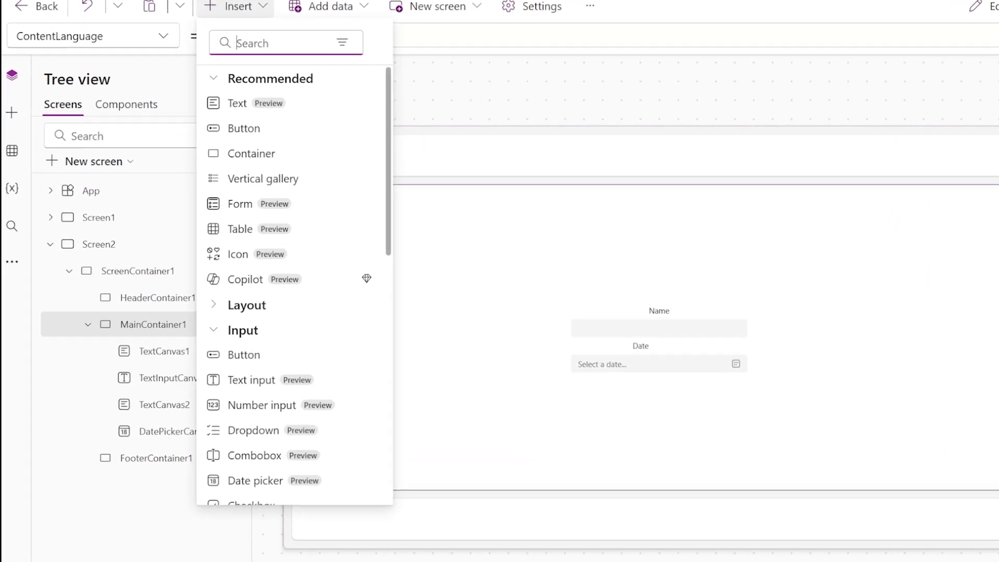
- Add a text input below the date picker with a 'Cost' label moved above it
text(c)
text(ext)
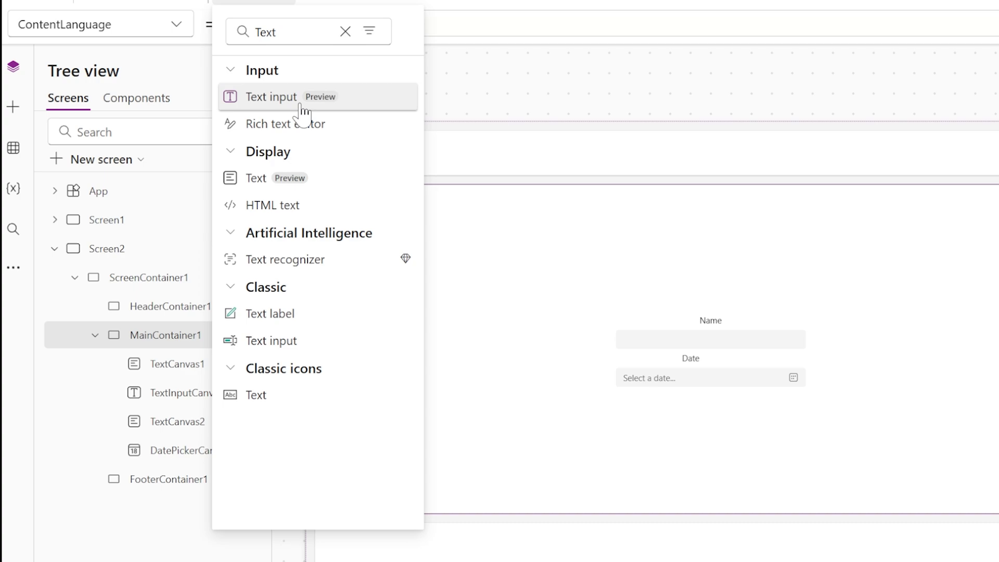
click(301, 104)
click(255, 2)
click(283, 95)
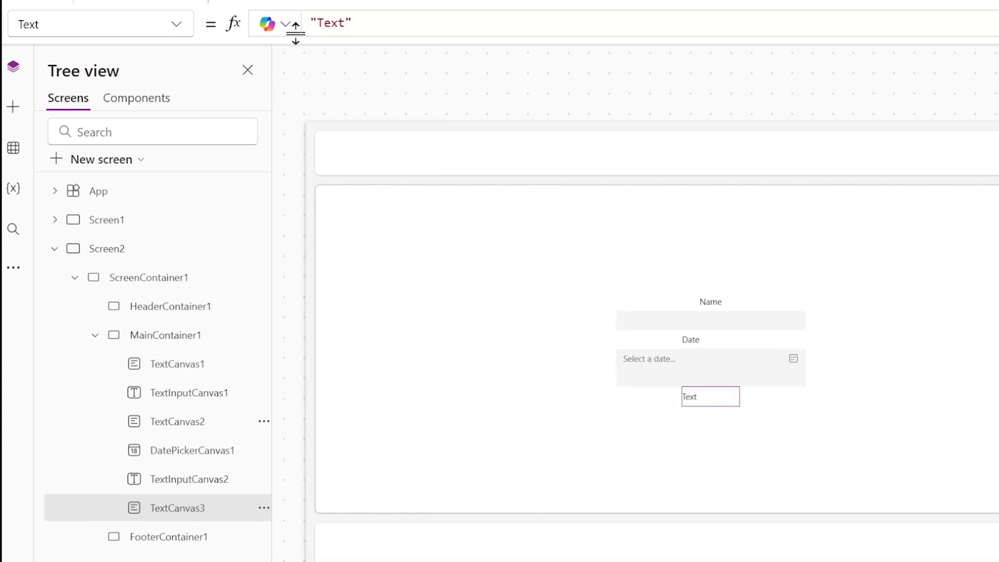
click(415, 22)
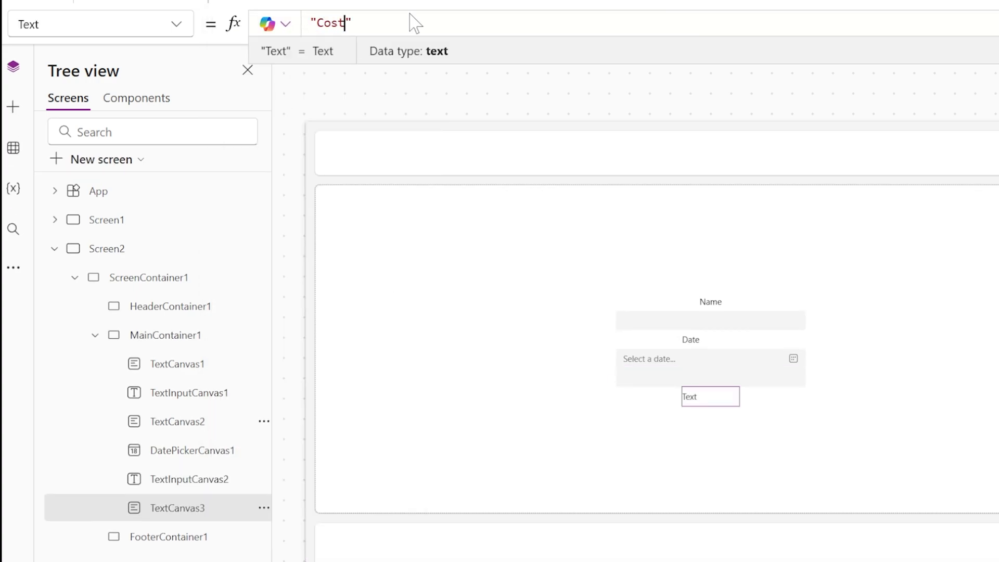
text(Cost)
click(718, 404)
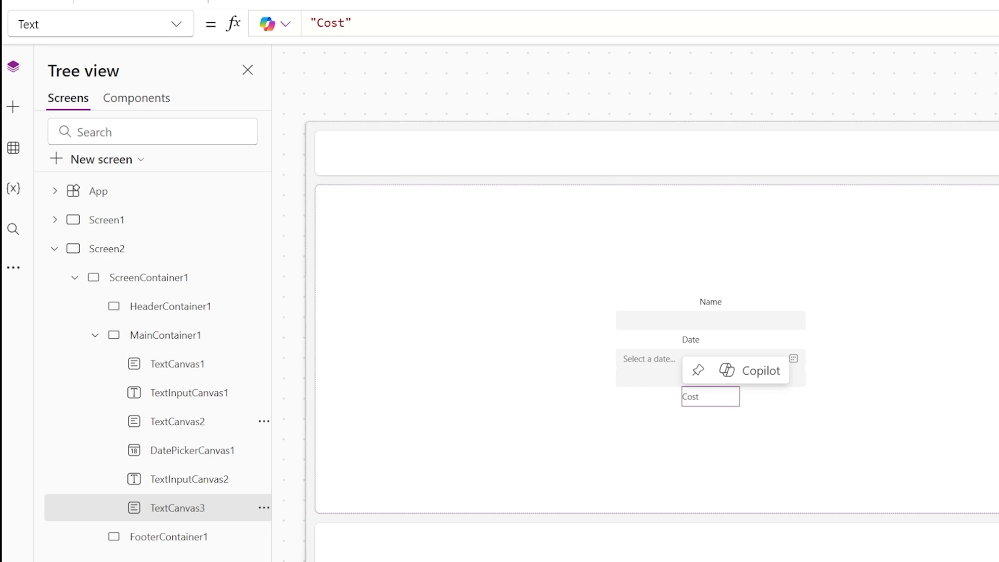
click(262, 509)
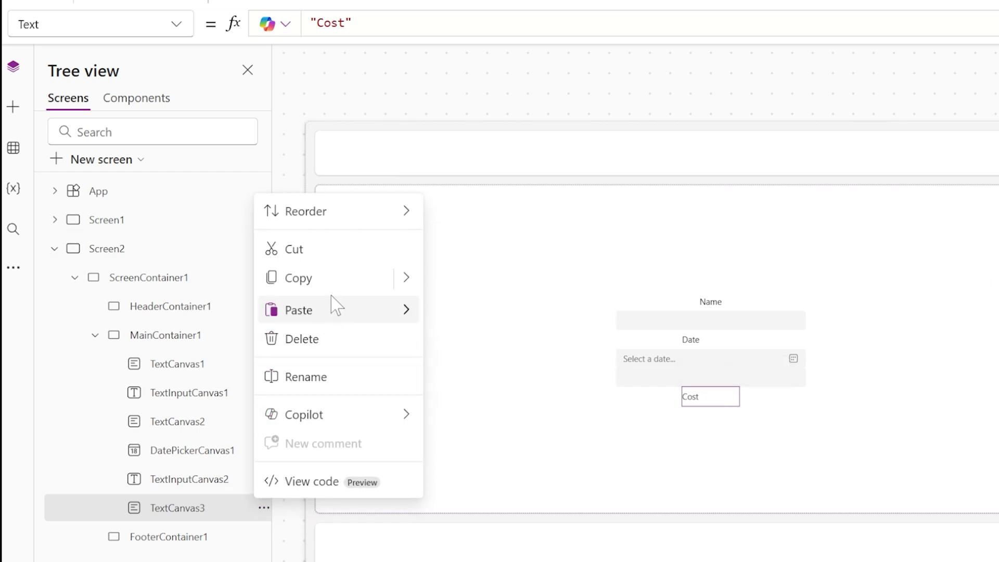
mouse_move(376, 216)
click(466, 247)
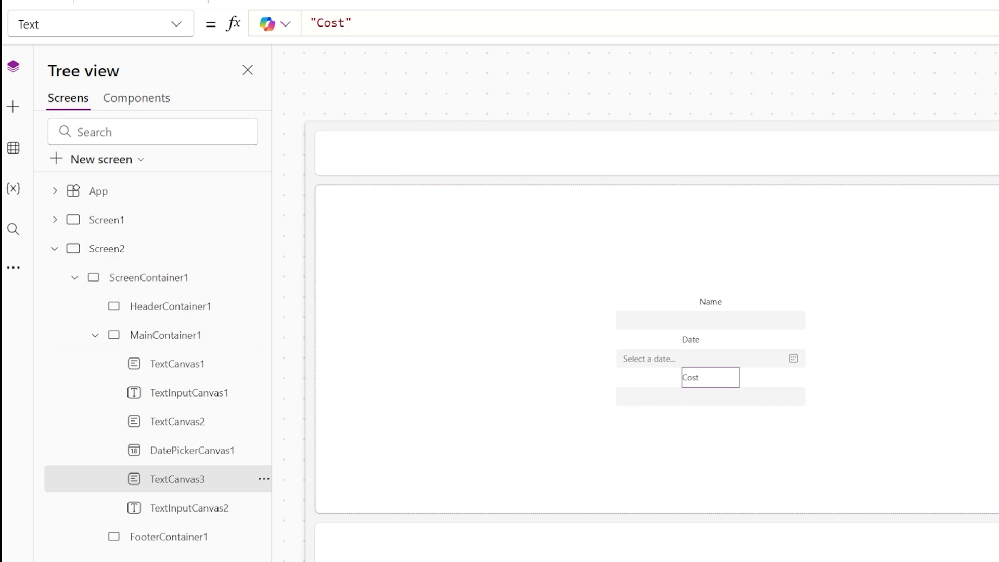
- Add an Email label with a text input beneath it
click(267, 6)
click(257, 96)
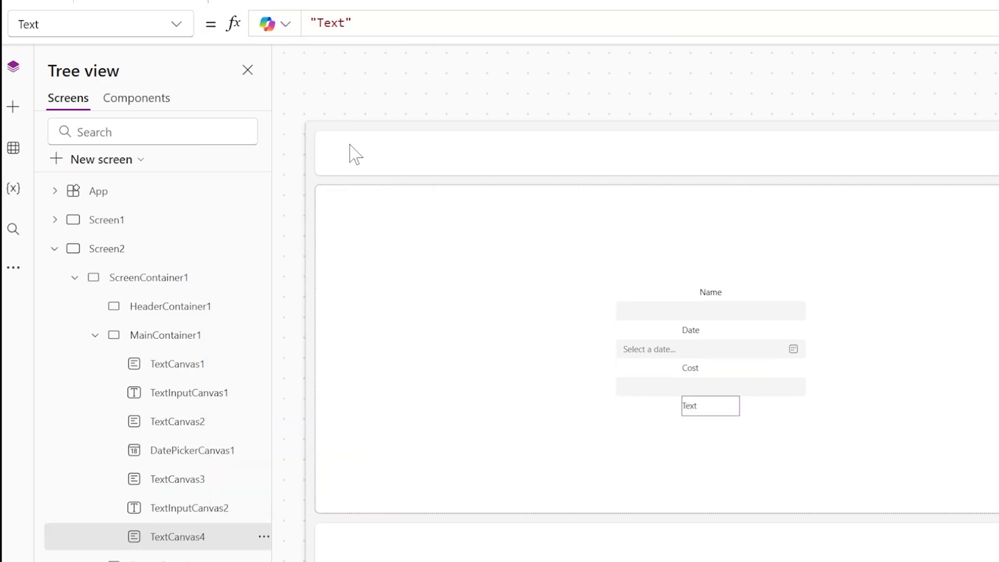
click(323, 23)
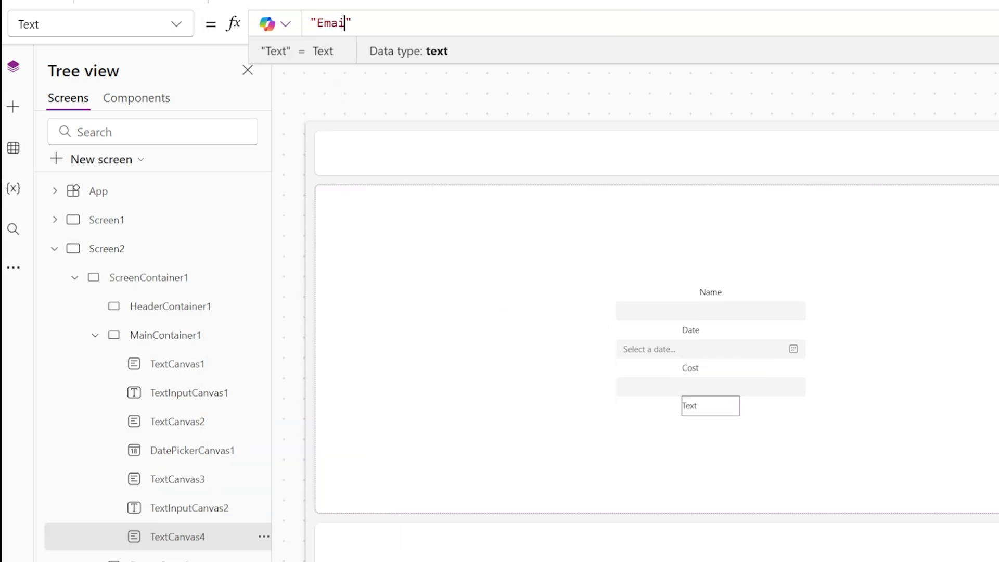
click(266, 7)
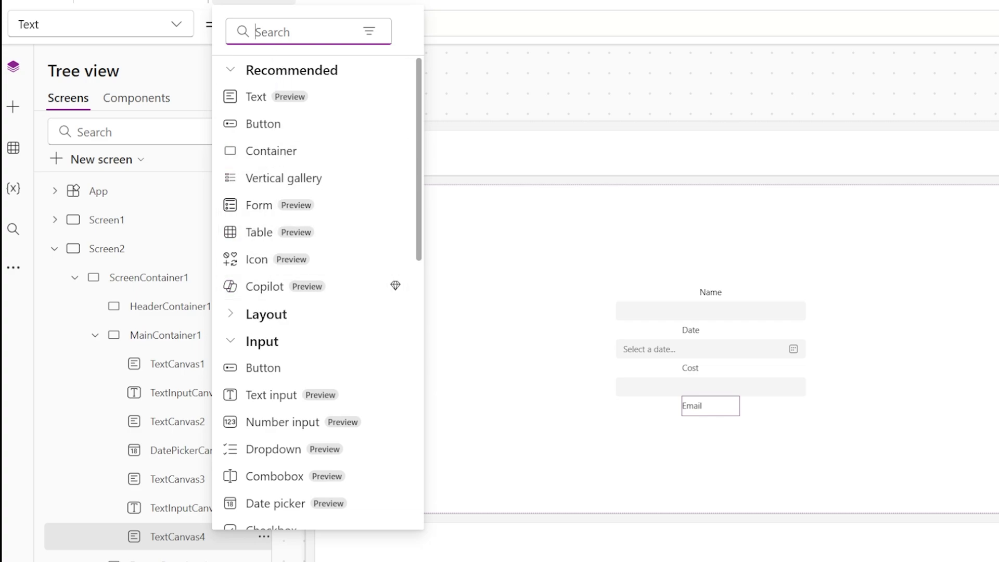
text(text)
click(286, 97)
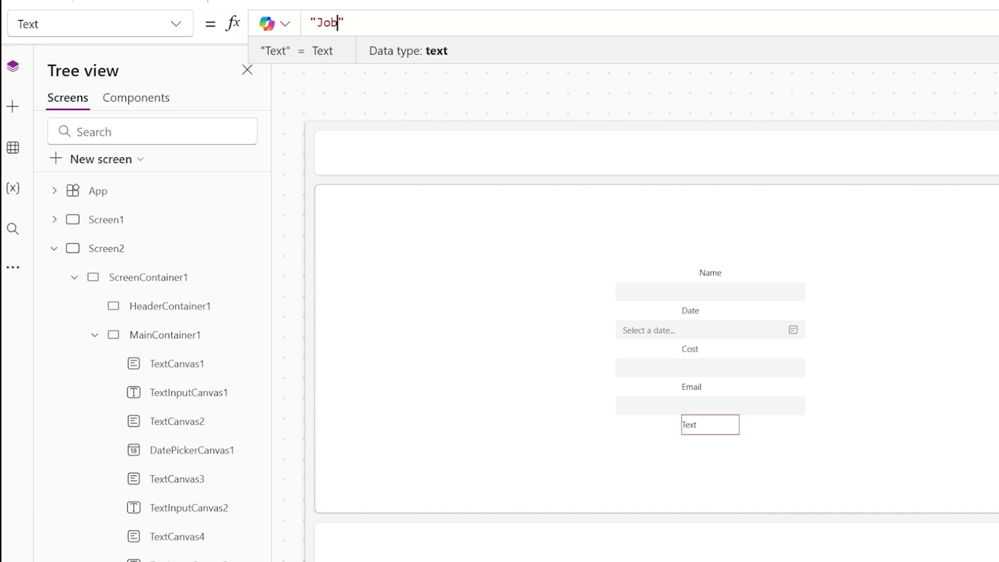
- Add a combobox control below the JobID label
click(669, 486)
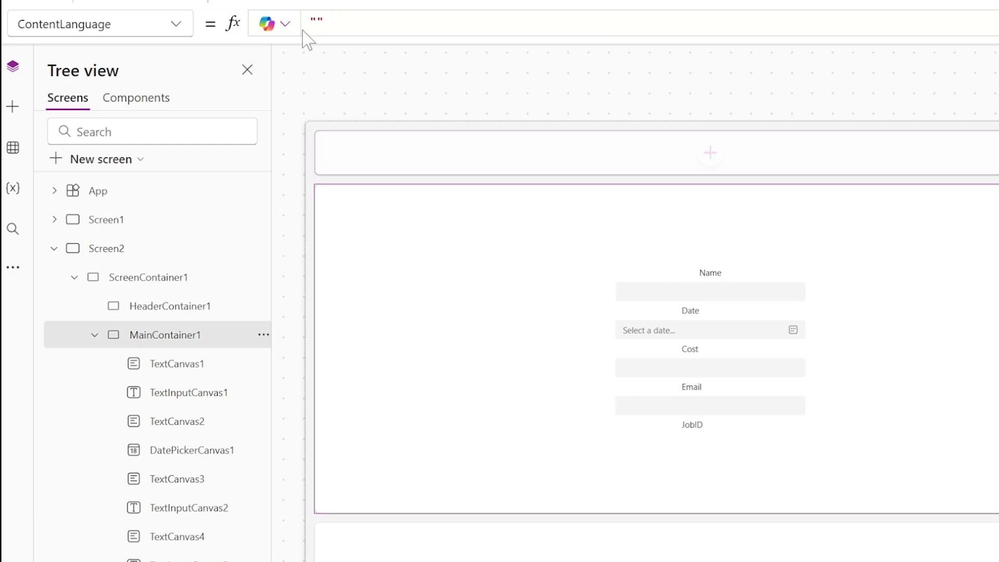
click(253, 2)
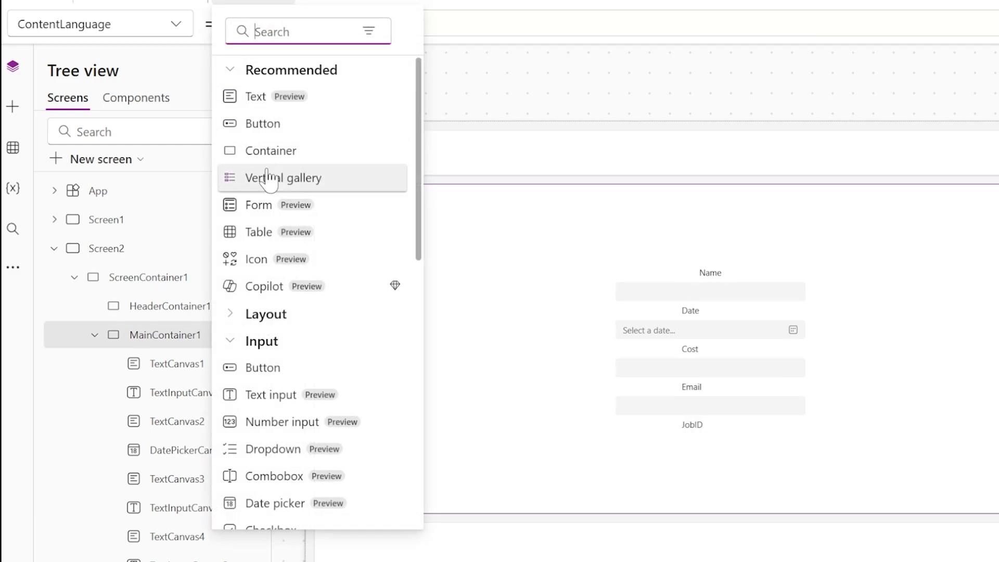
text(choi)
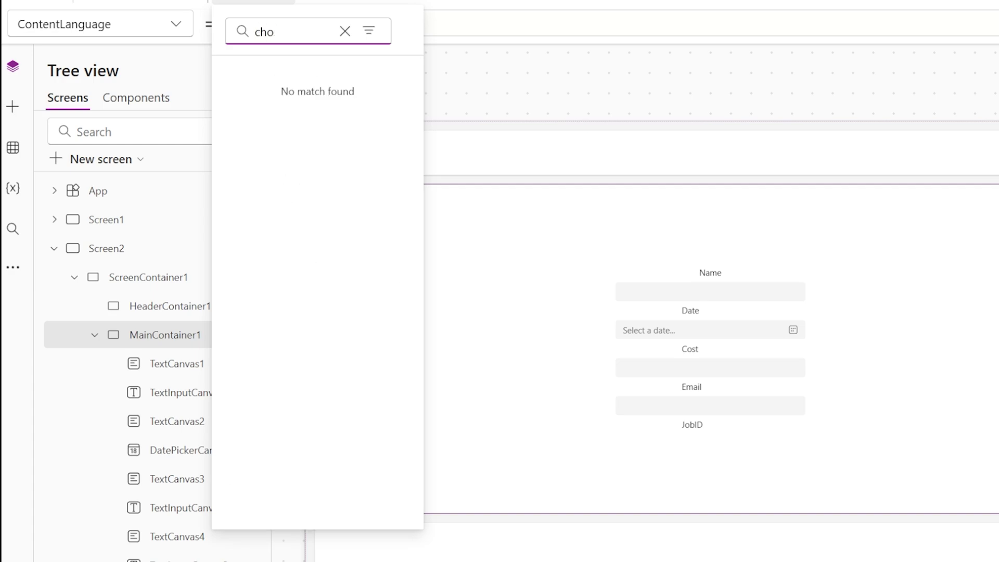
key(BackSpace)
key(BackSpace)
key(BackSpace)
text(drop)
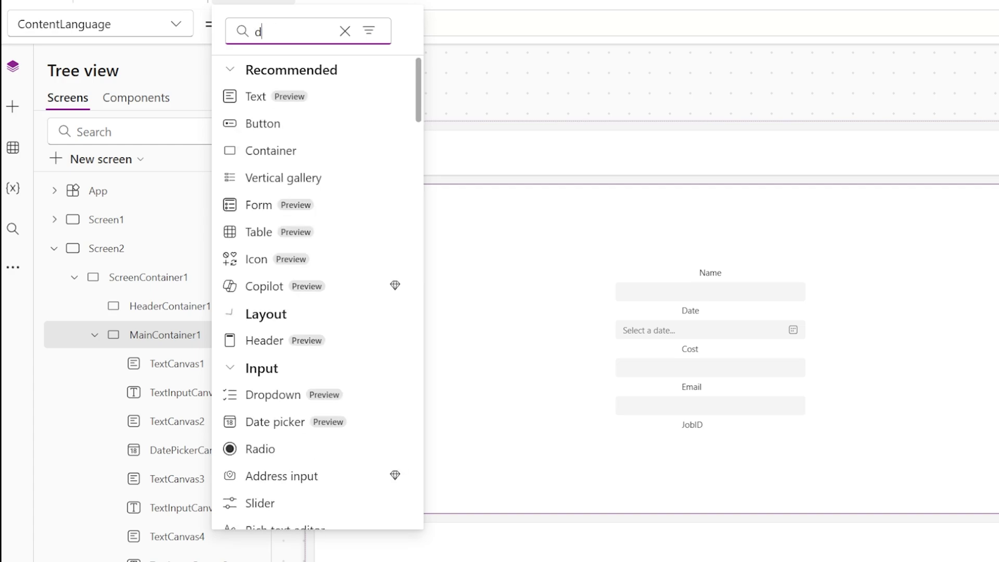
key(BackSpace)
key(BackSpace)
key(BackSpace)
key(BackSpace)
text(combo)
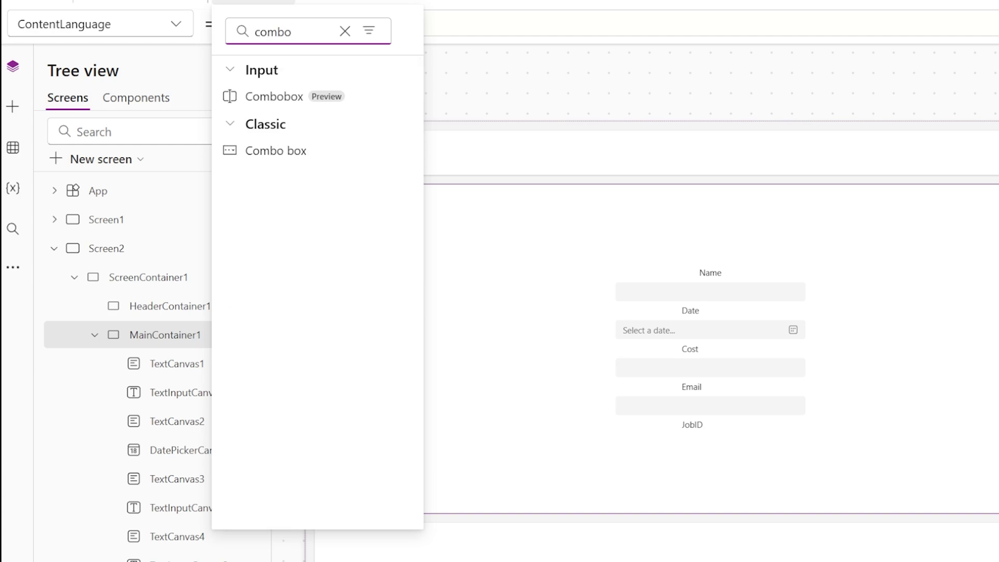
click(292, 104)
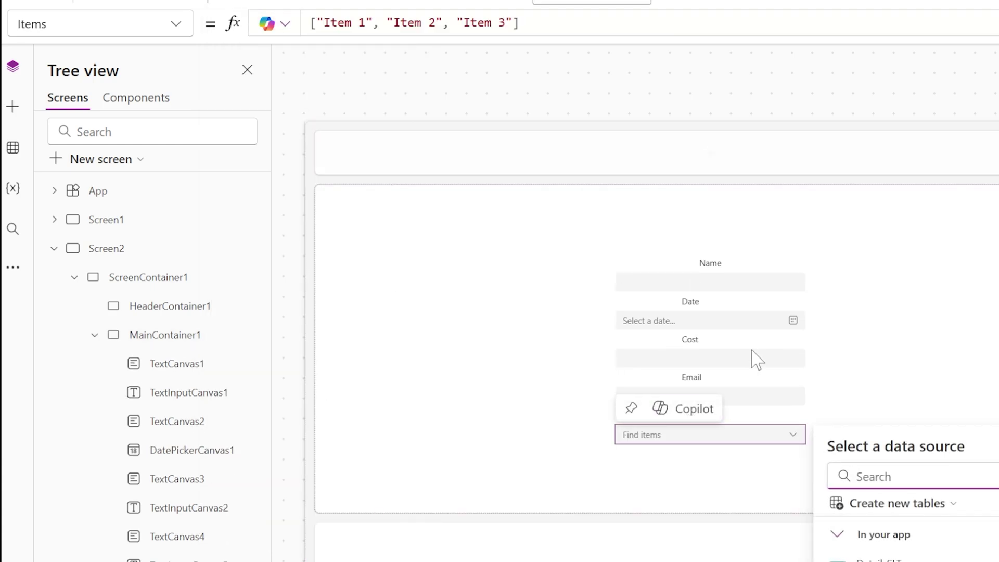
- Set the combobox items to Combobox 1, Combobox 2 and Combobox 3, then preview the list
click(519, 22)
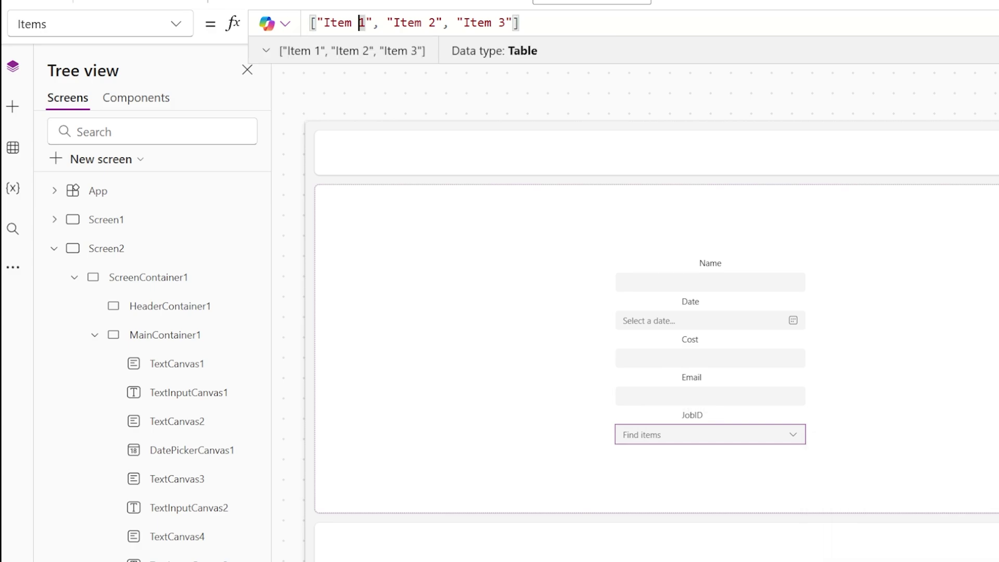
click(351, 23)
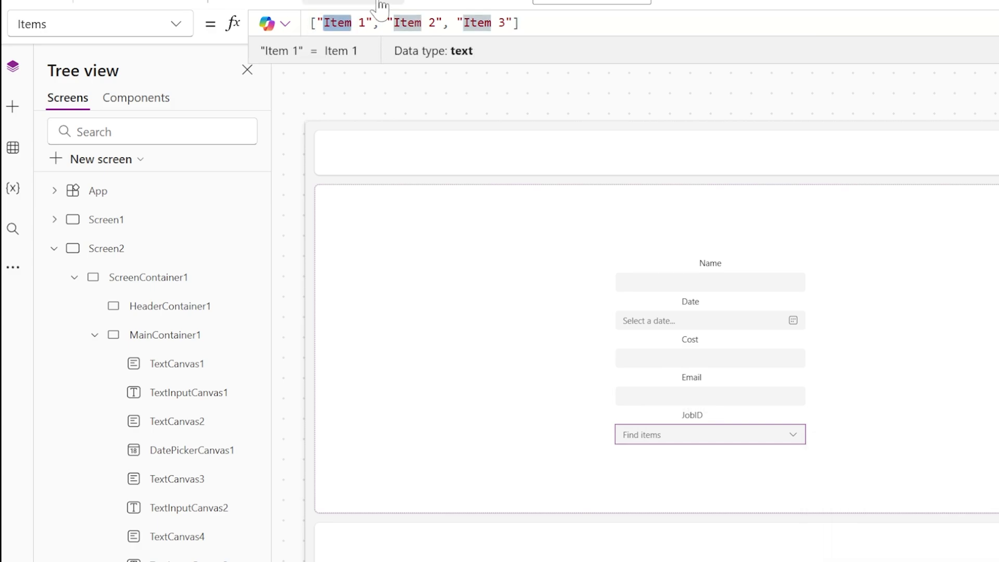
text(Combobox)
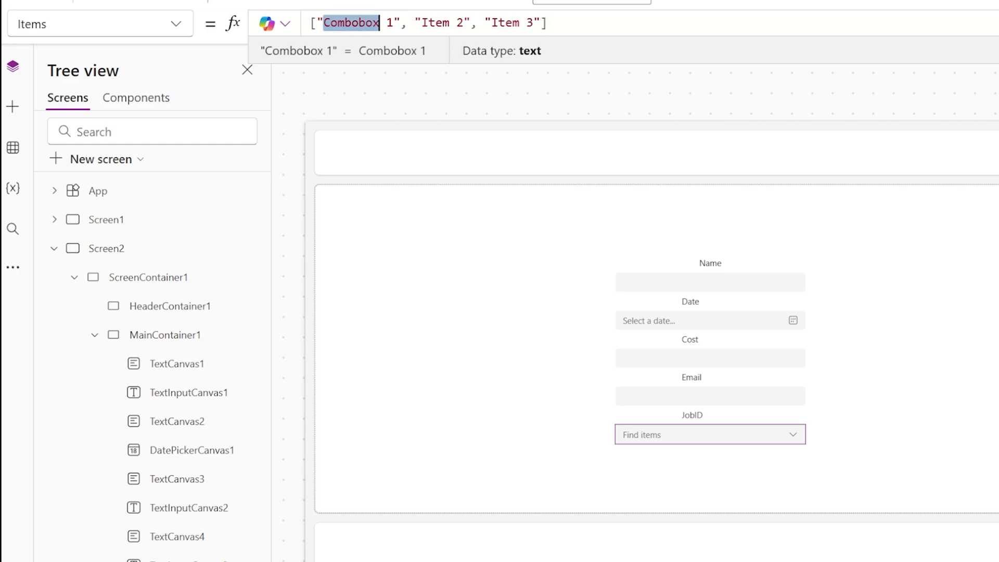
text(Combobox)
key(ctrl+z)
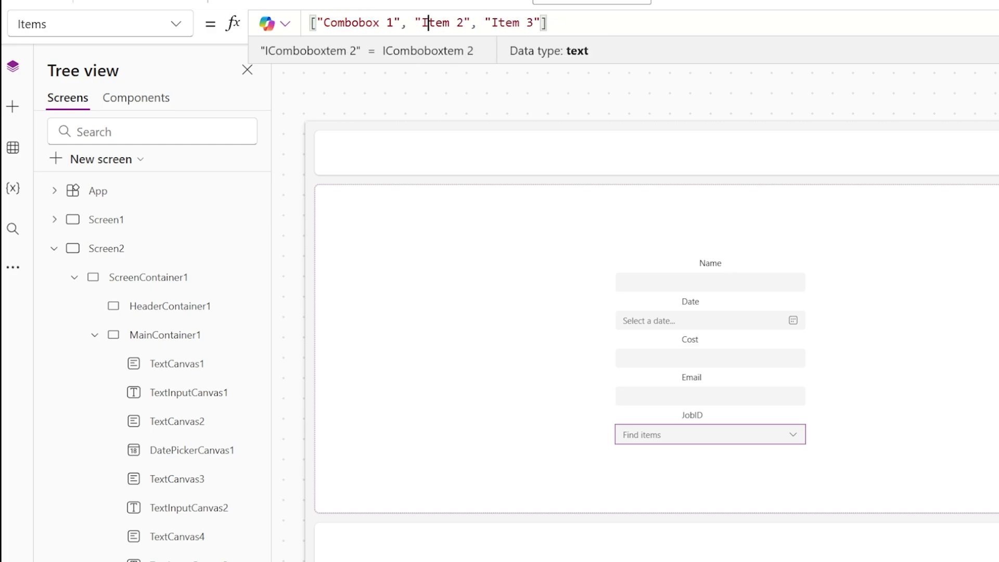
text(Combobox)
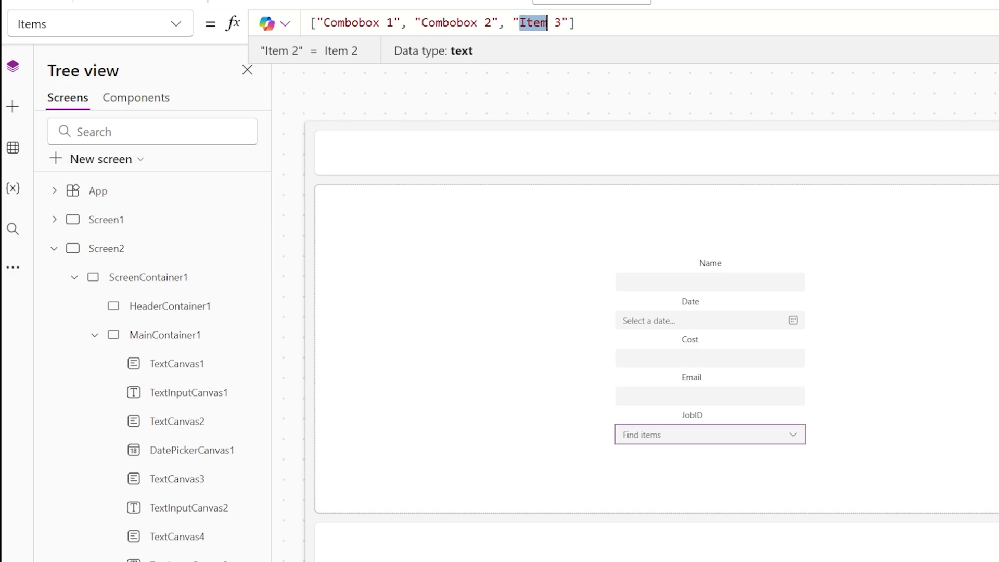
key(F5)
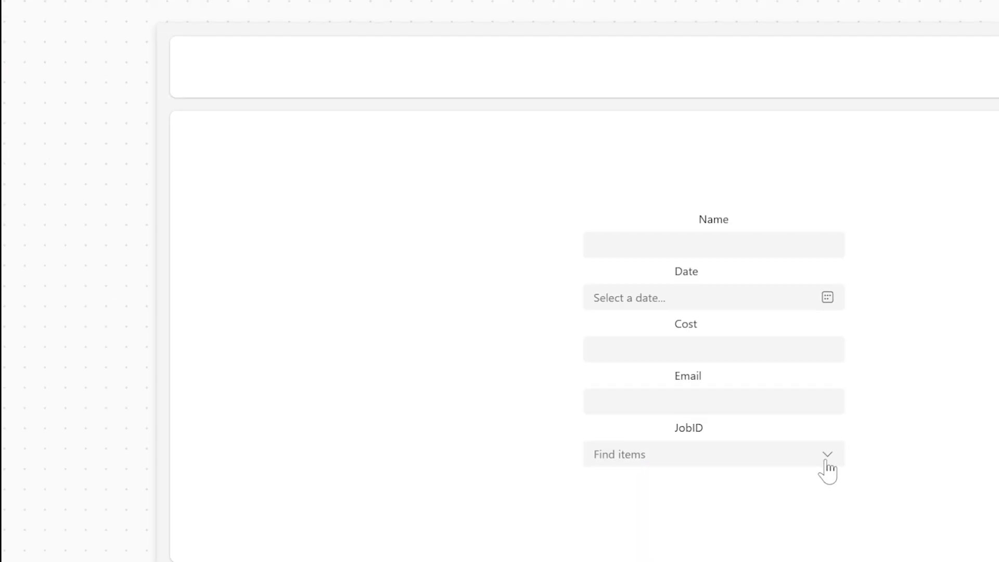
click(826, 459)
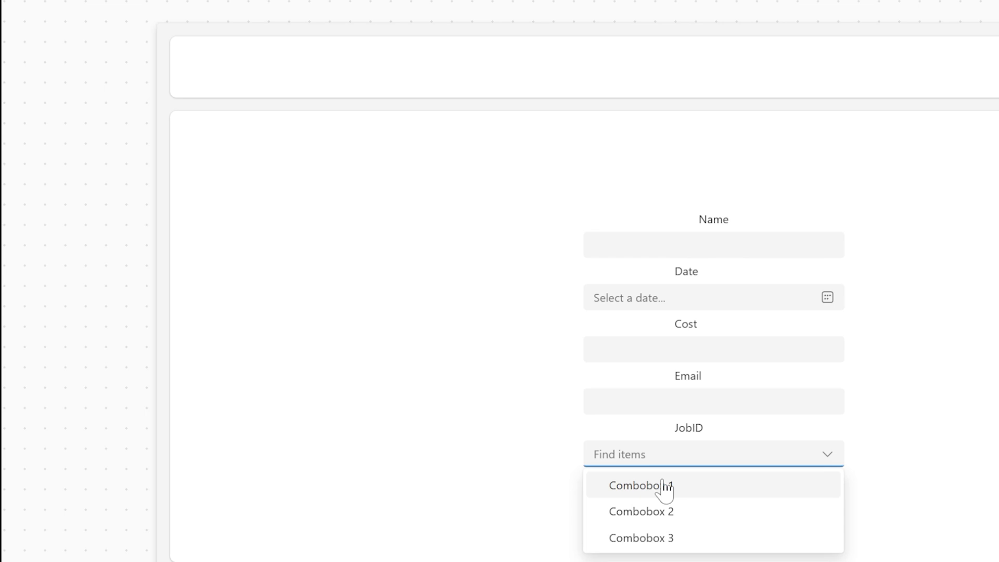
click(702, 264)
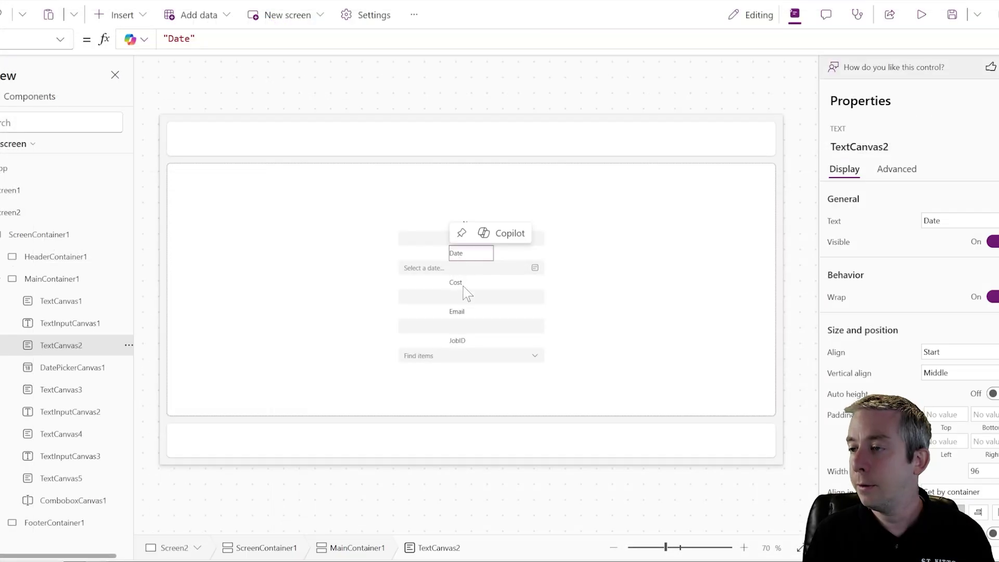
- Centre the text of the Date, Cost, Email and JobID labels horizontally
ctrl+click(469, 284)
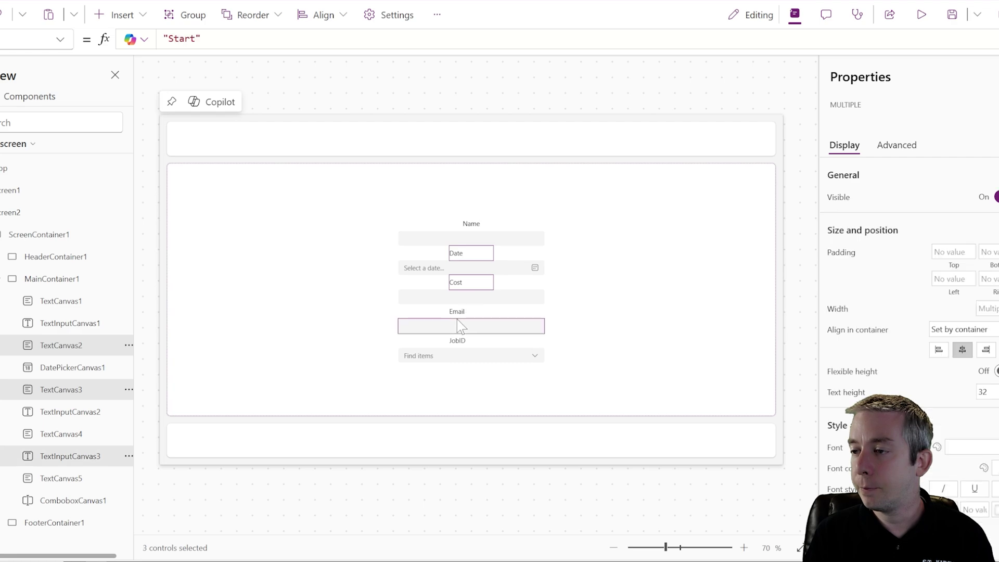
ctrl+click(457, 311)
ctrl+click(461, 344)
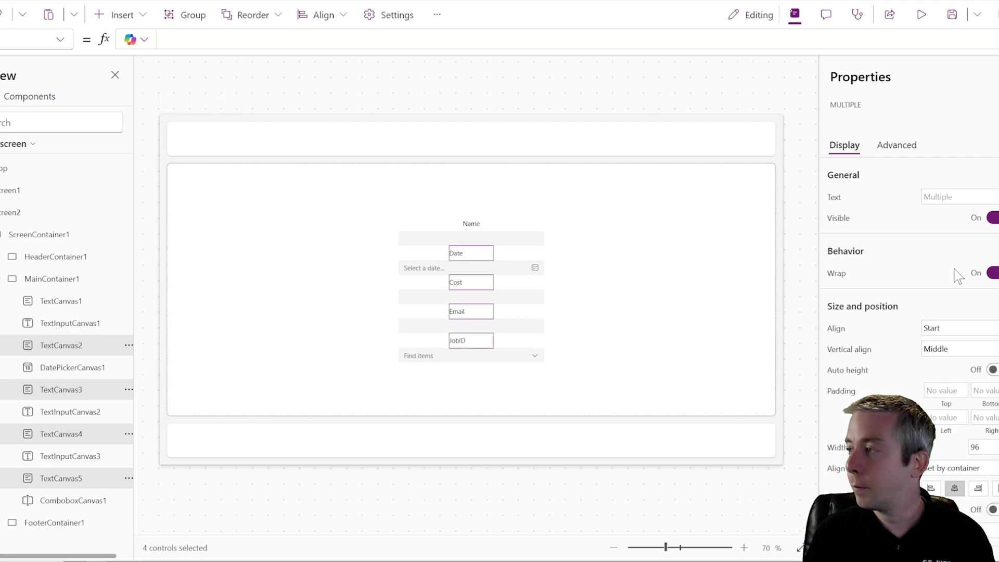
click(949, 353)
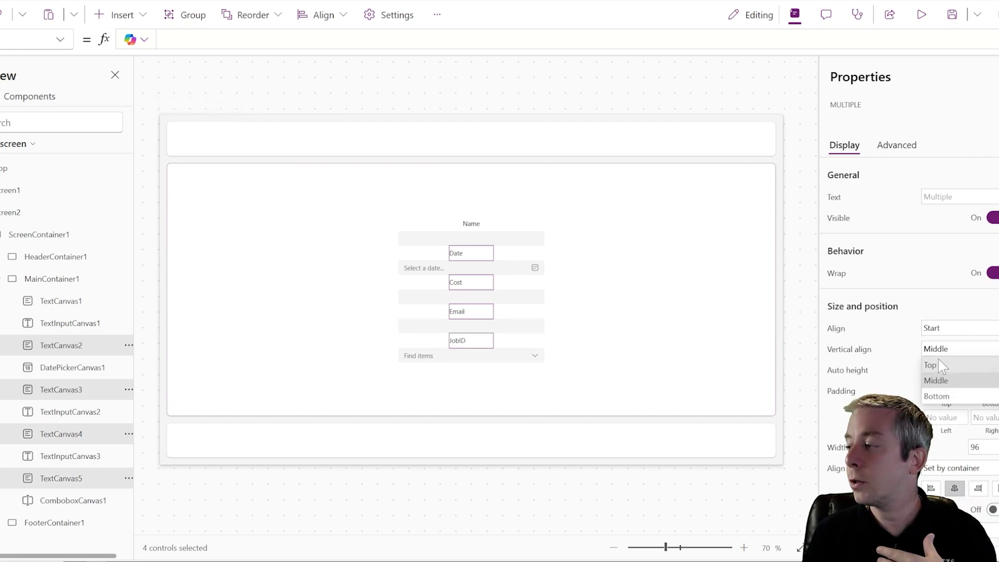
click(945, 331)
click(951, 375)
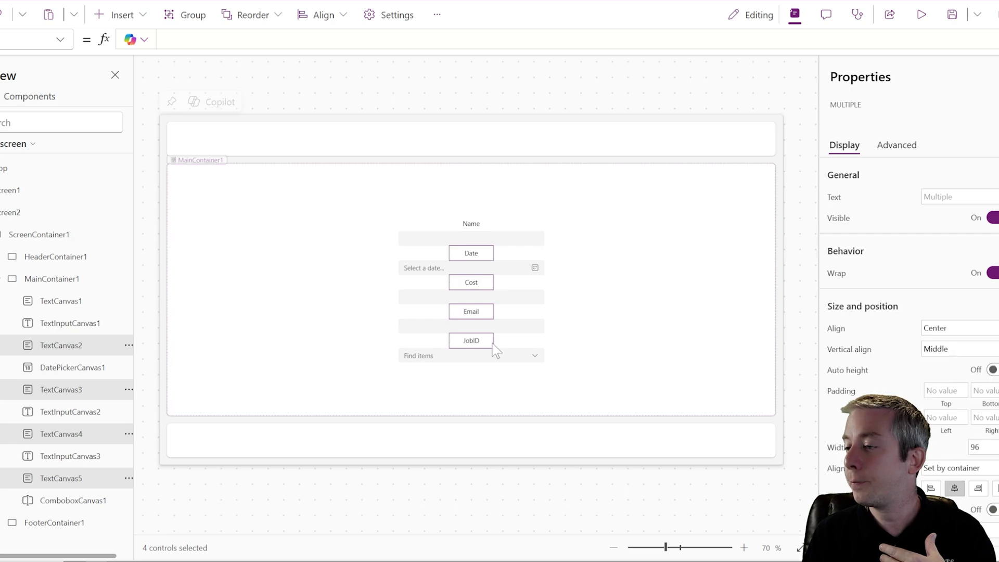
- Change the JobID label's text to 'Combobox ID'
click(441, 364)
click(440, 357)
click(543, 332)
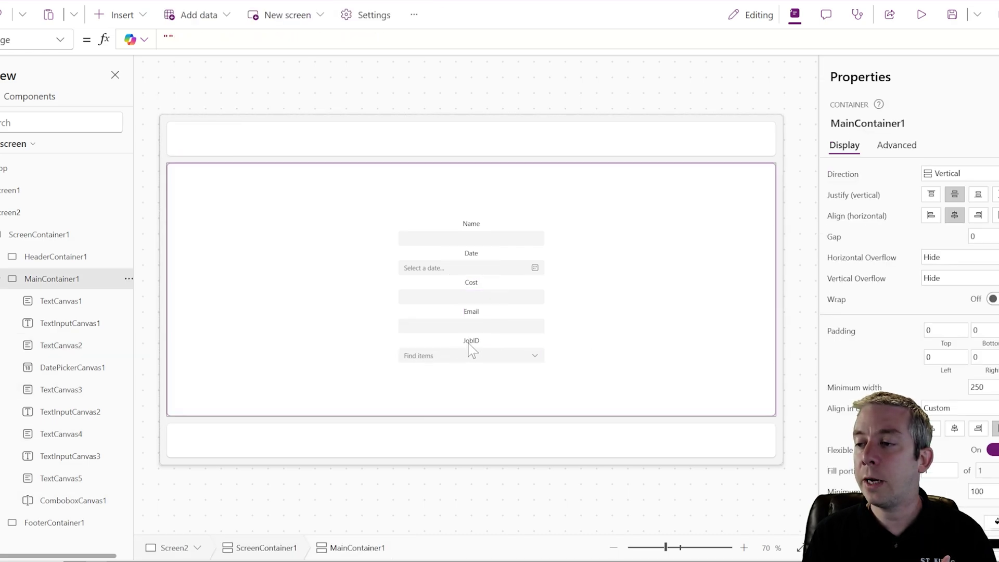
click(470, 343)
drag(185, 38, 167, 38)
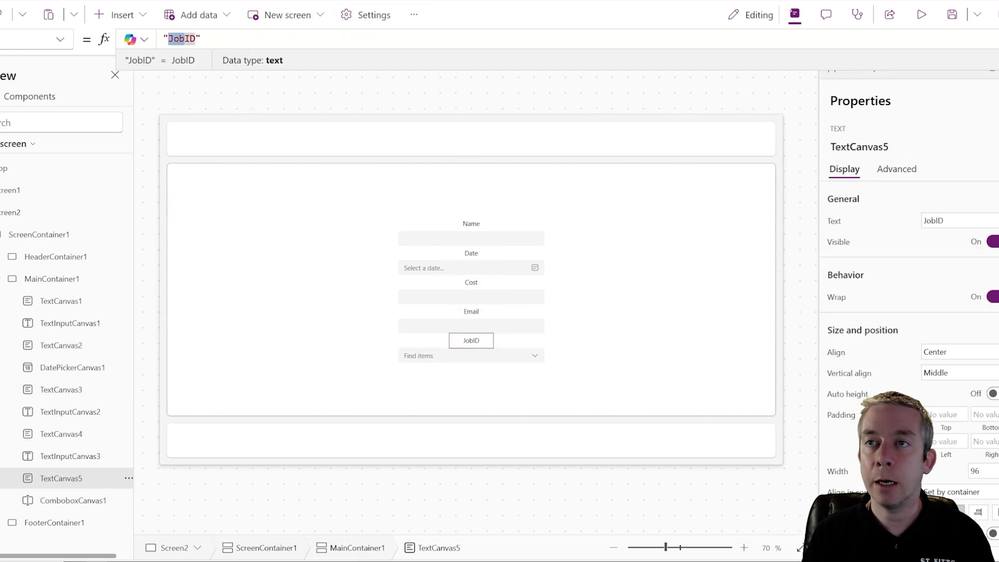
text(Combobox)
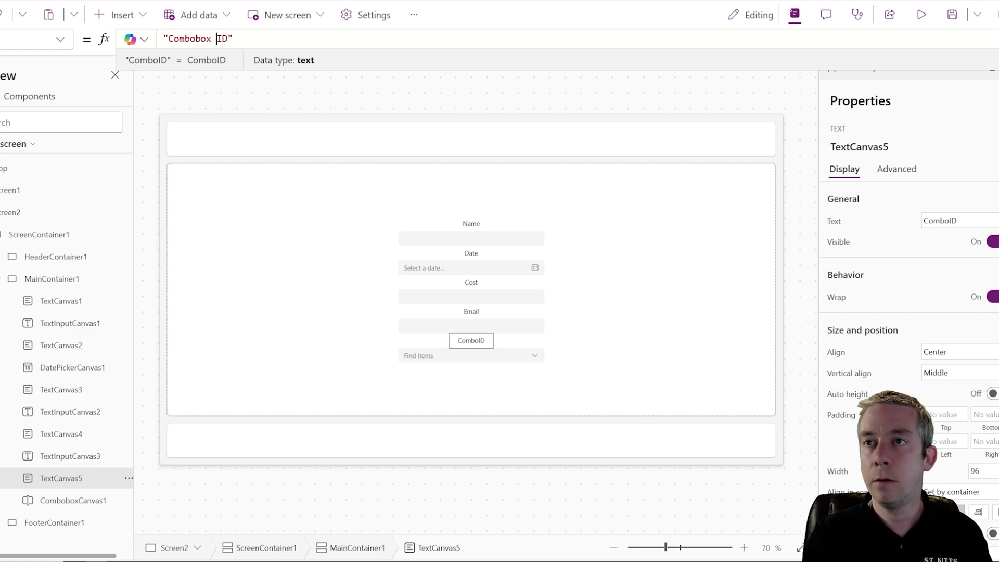
click(410, 89)
- Insert a button into the header container
click(687, 267)
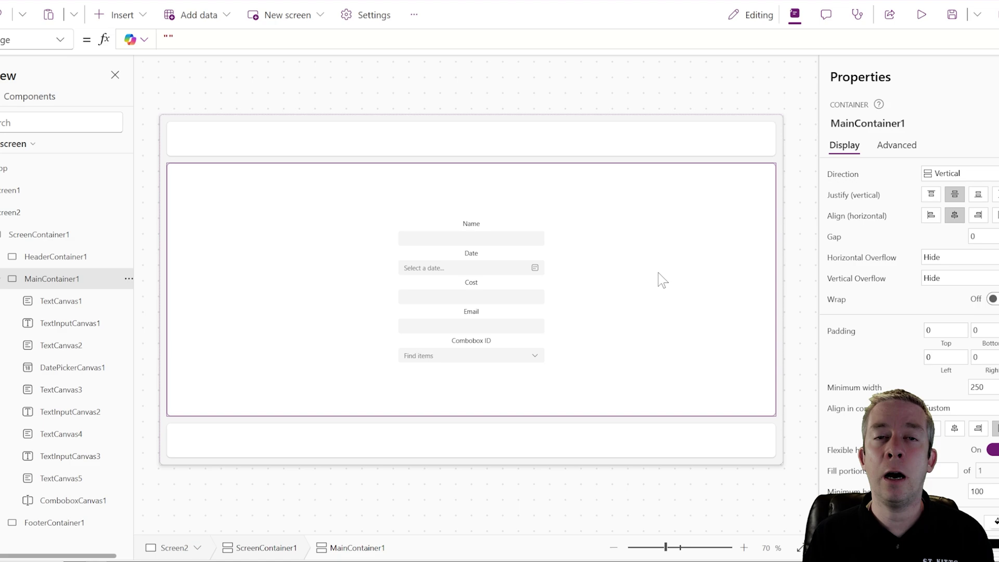
click(504, 143)
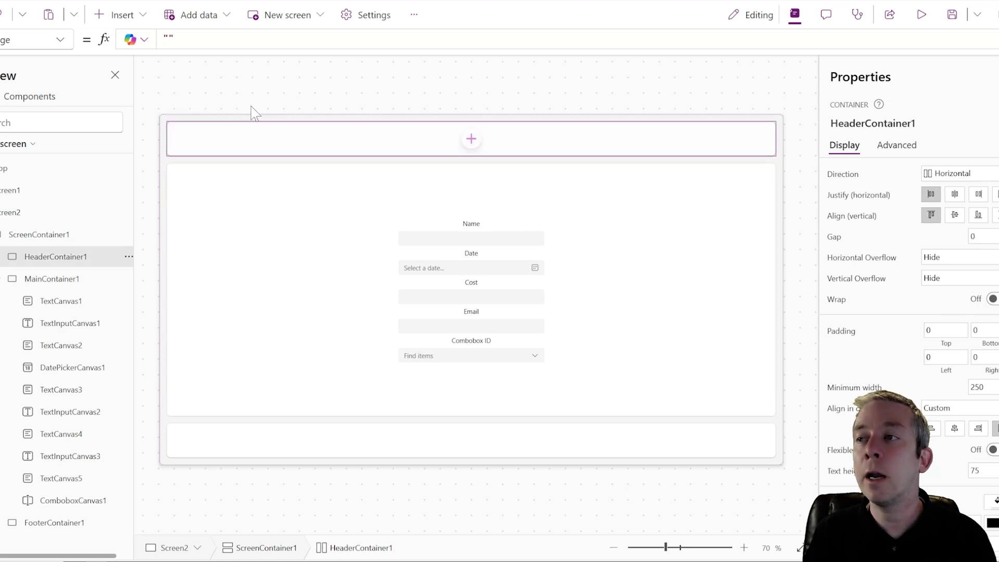
click(116, 21)
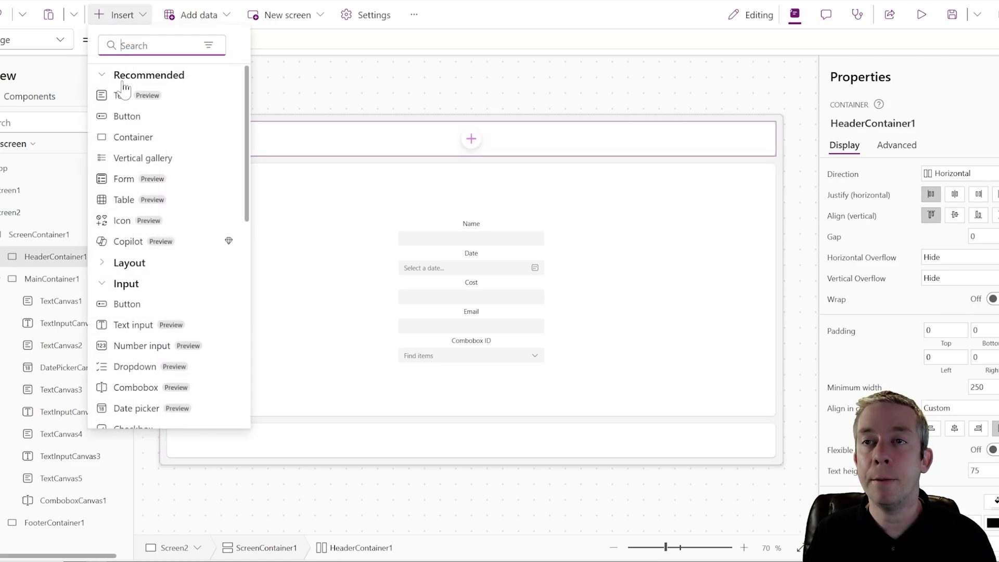
click(143, 125)
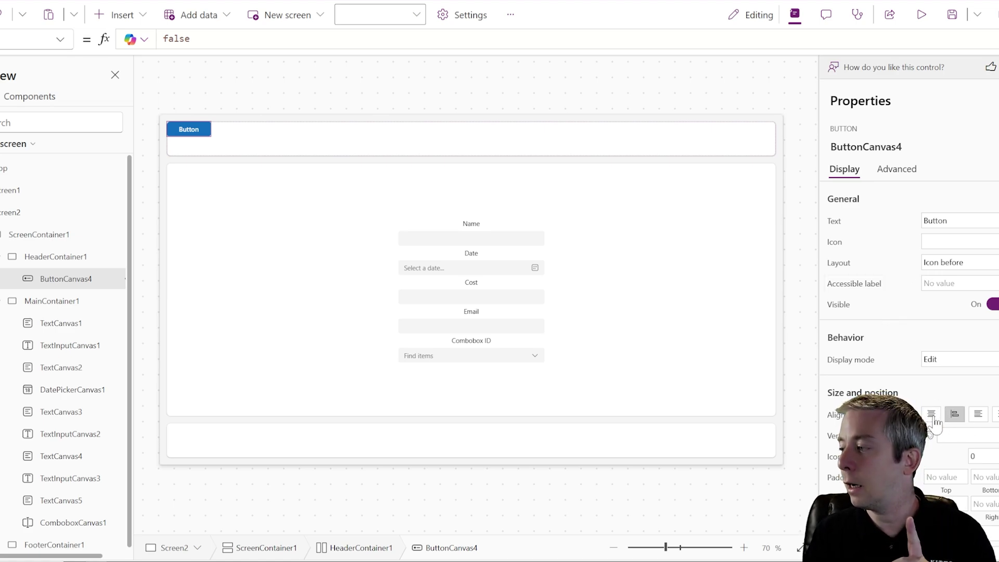
- Justify the header's button to the right end and centre it vertically
click(457, 140)
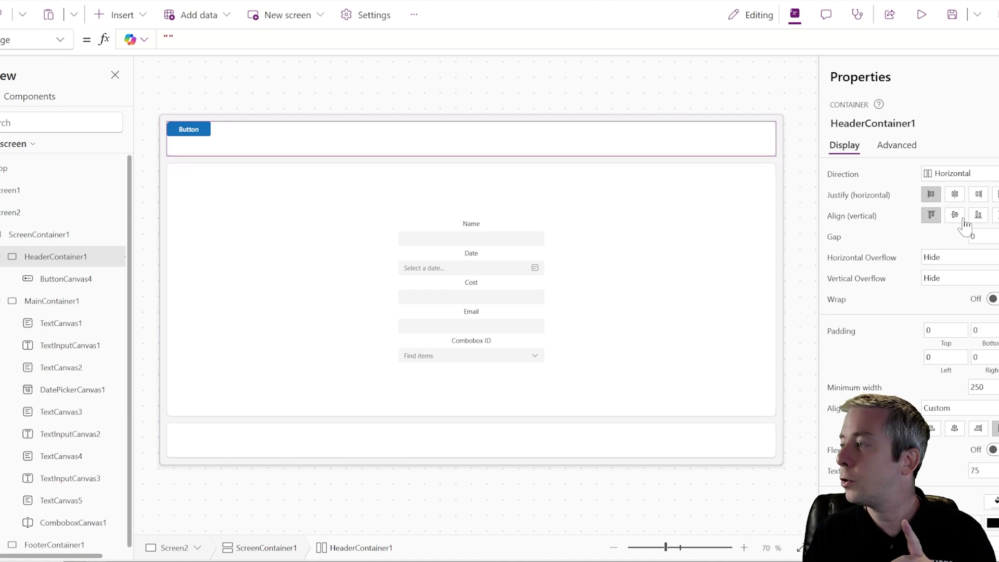
click(978, 194)
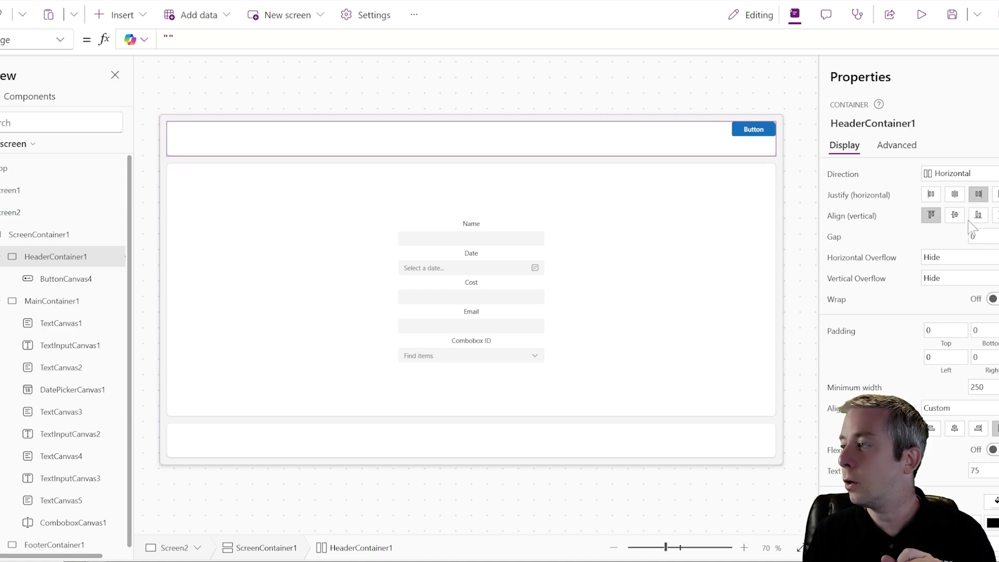
click(954, 215)
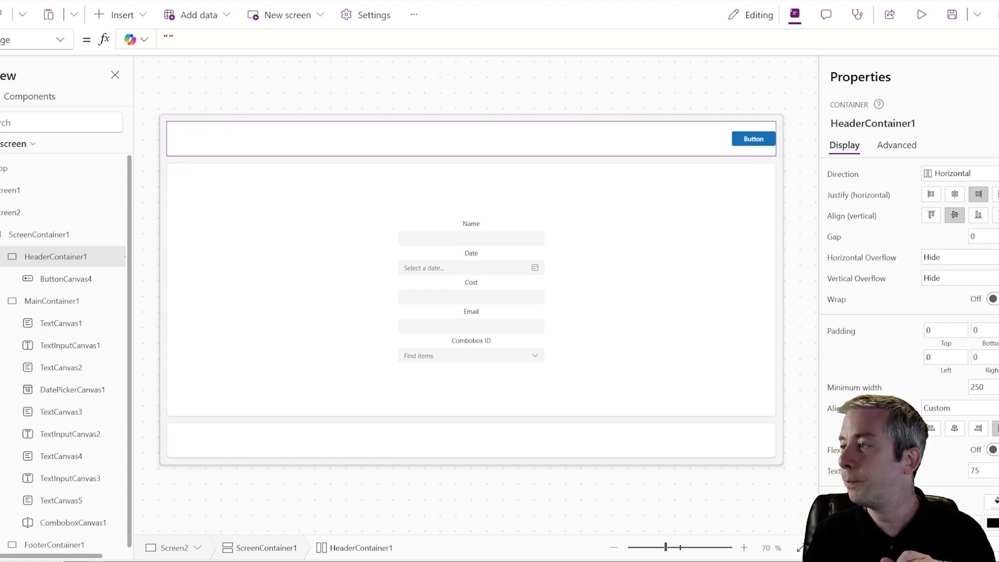
key(Tab)
text(100)
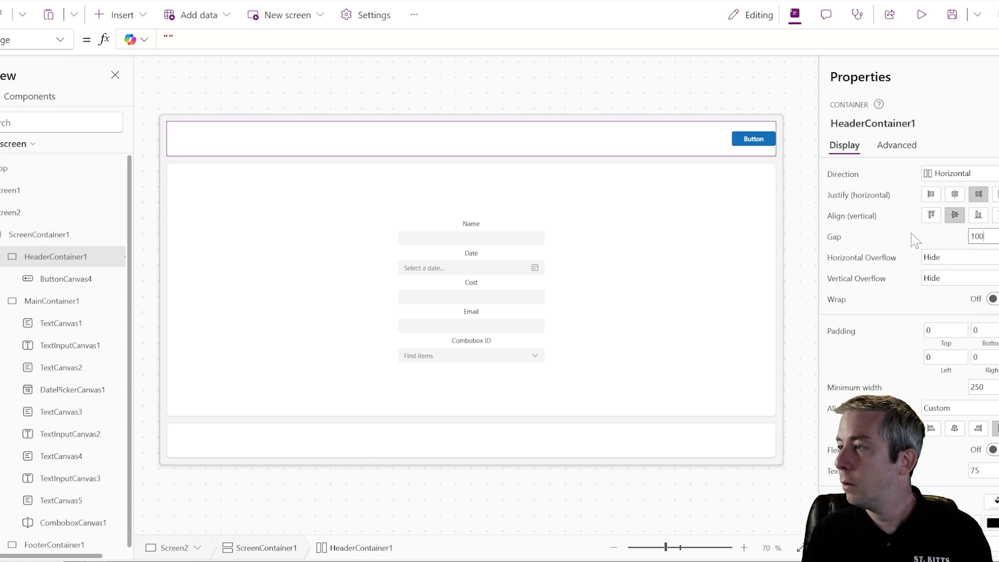
key(ctrl+a)
key(BackSpace)
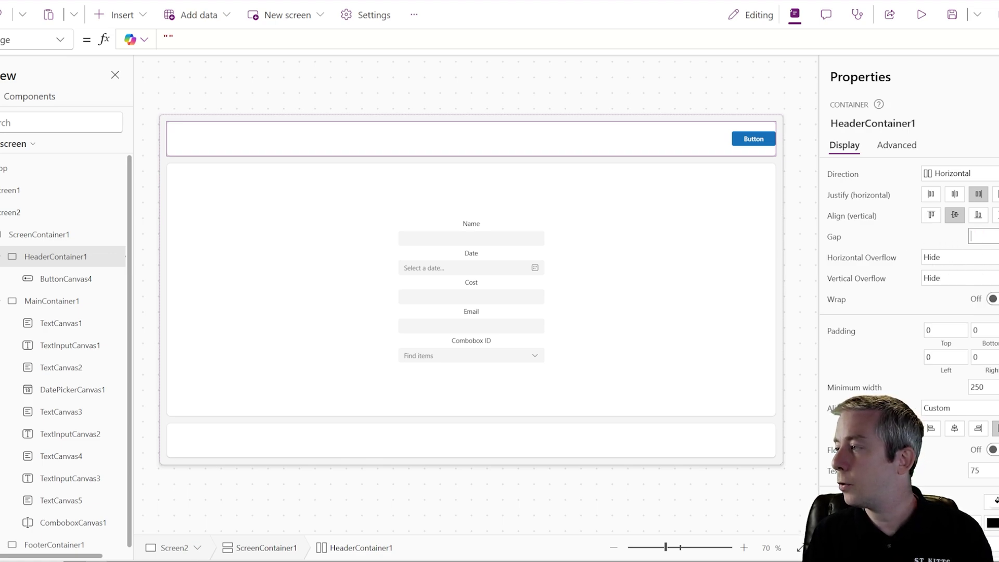
- Set the header button's width to 400
click(747, 101)
click(721, 139)
scroll(993, 424, down, 3)
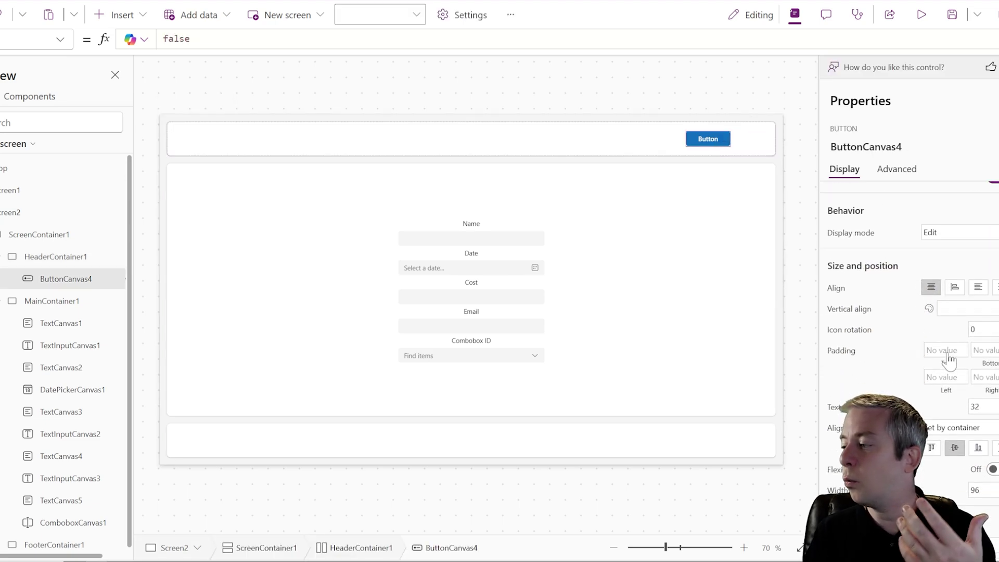
double_click(978, 442)
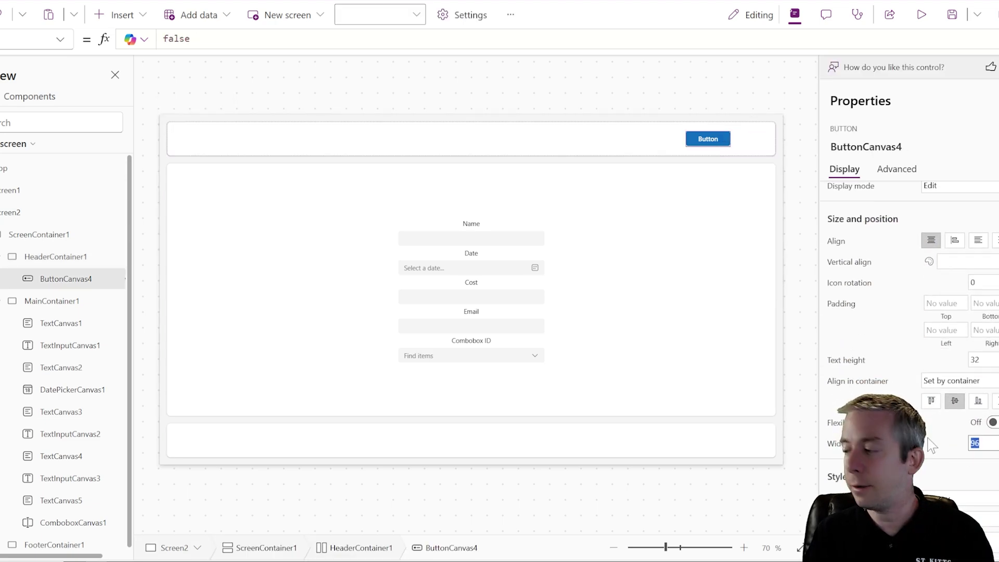
text(400)
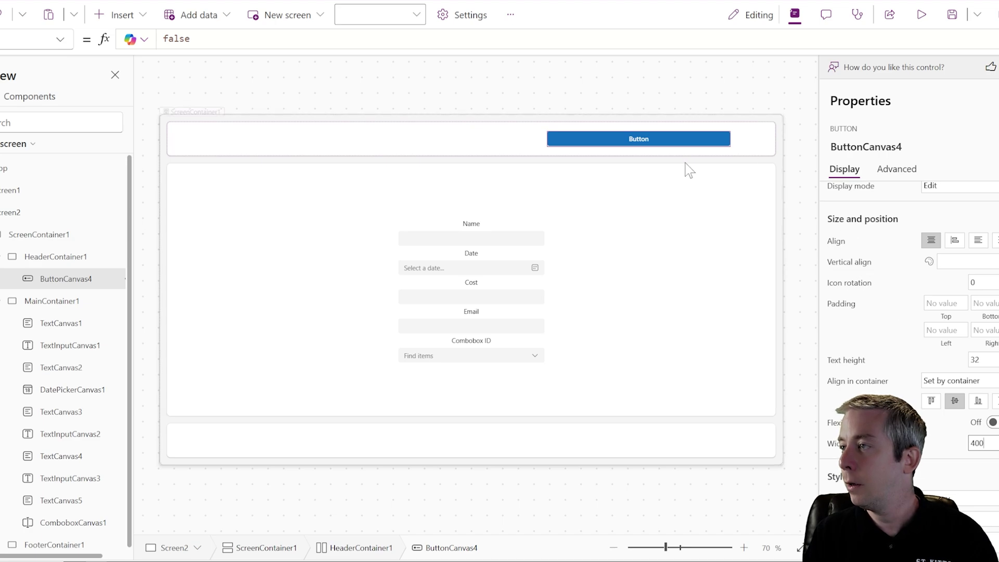
- Change the button's caption to 'Power Apps V2 Trigger'
scroll(893, 272, up, 3)
double_click(934, 220)
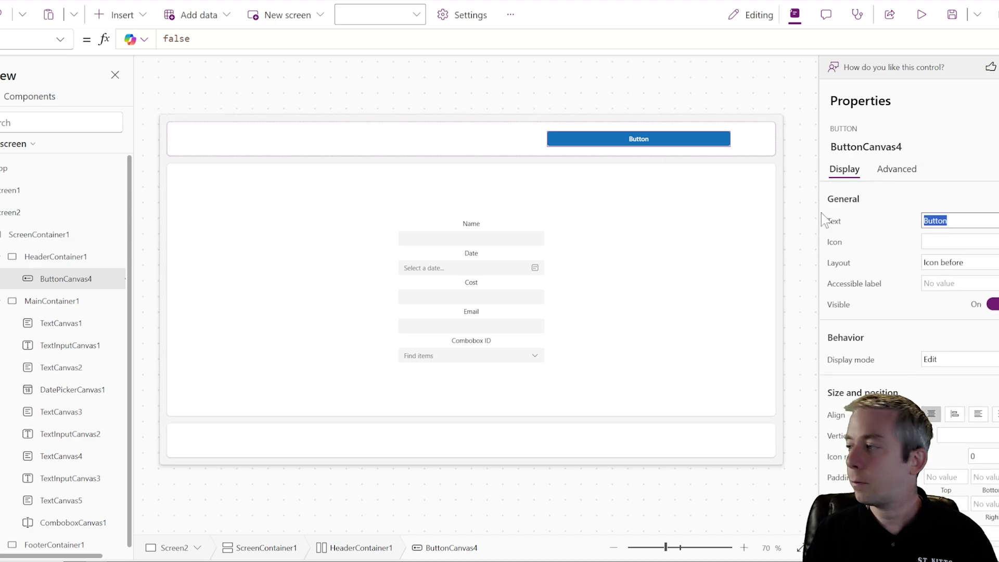
text(Power Apps V)
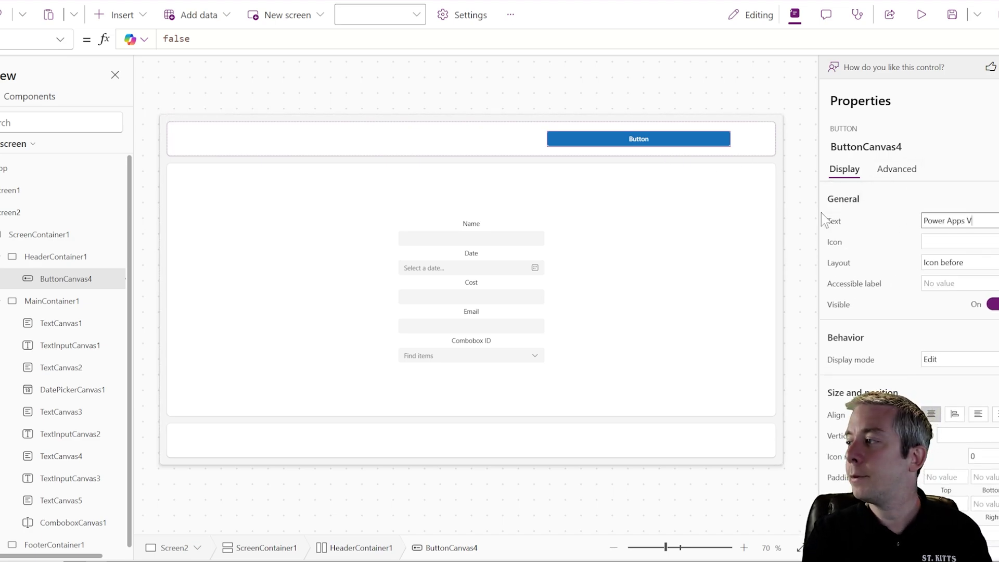
text(2 Trigge)
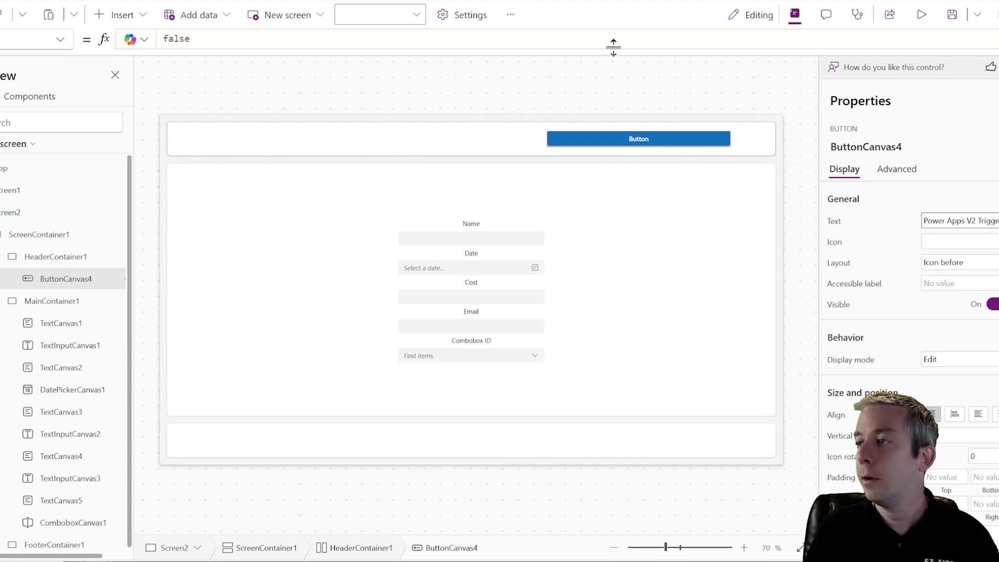
click(632, 76)
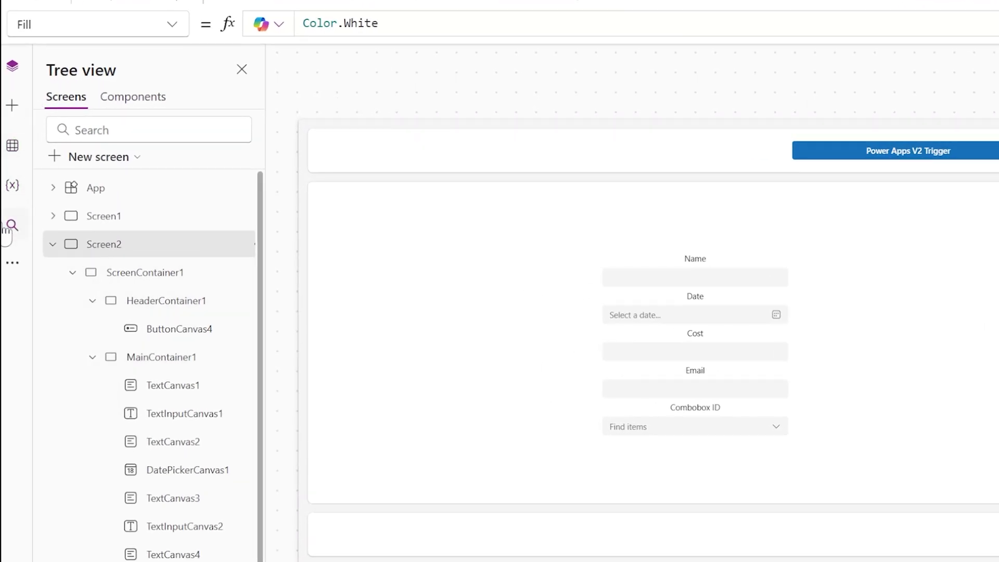
- From the Power Automate pane, create a blank flow and inspect its Power Apps (V2) trigger
click(9, 258)
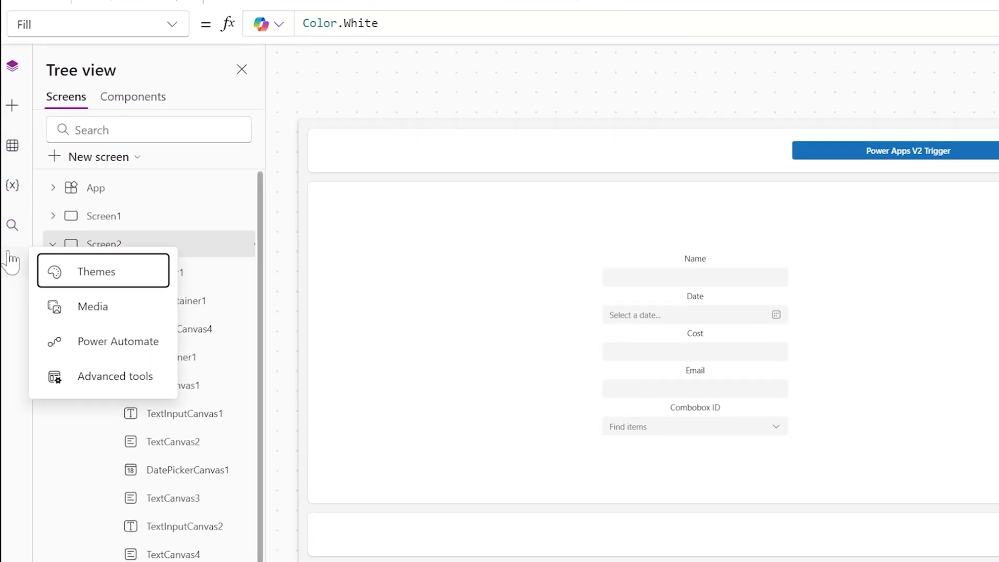
click(102, 345)
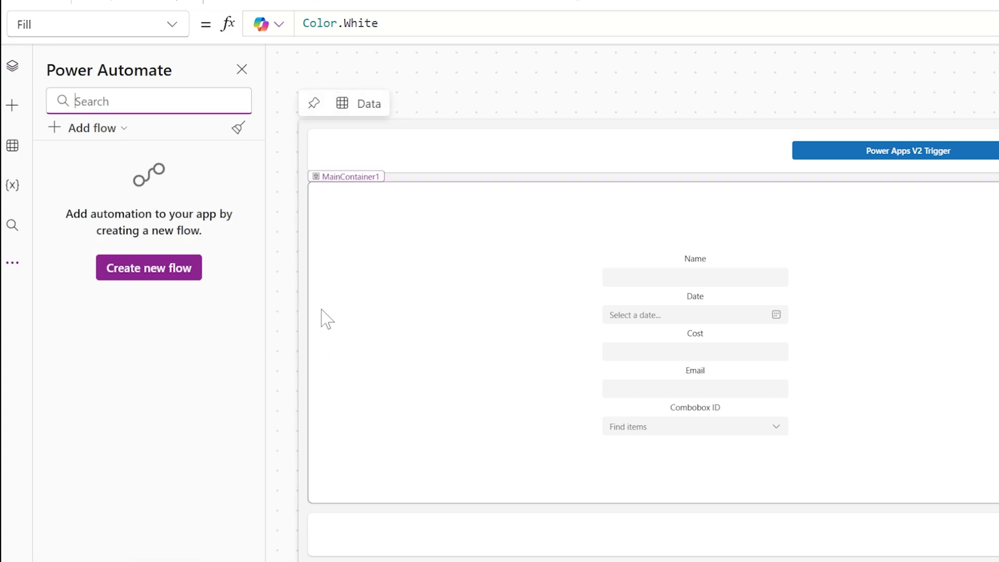
click(156, 271)
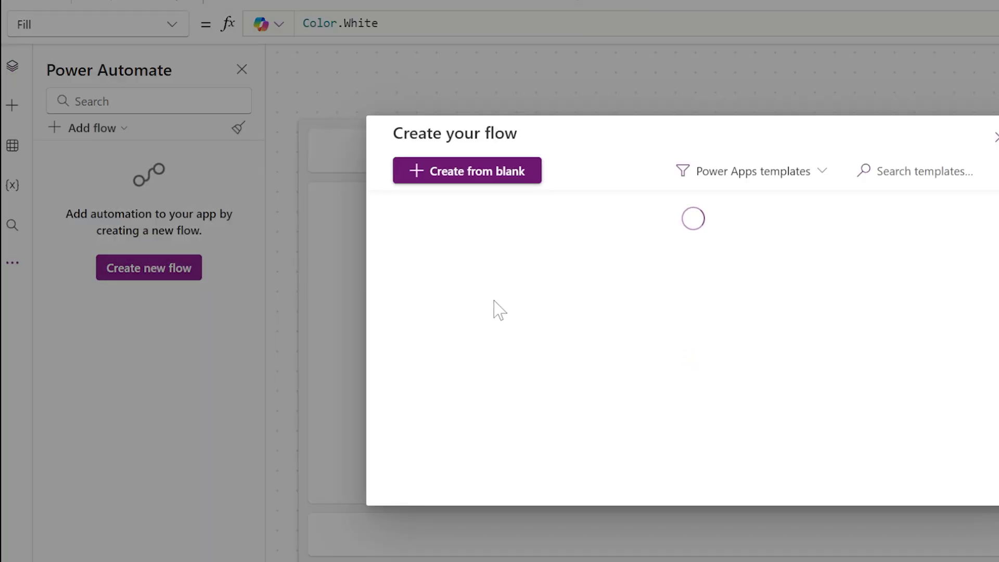
click(473, 175)
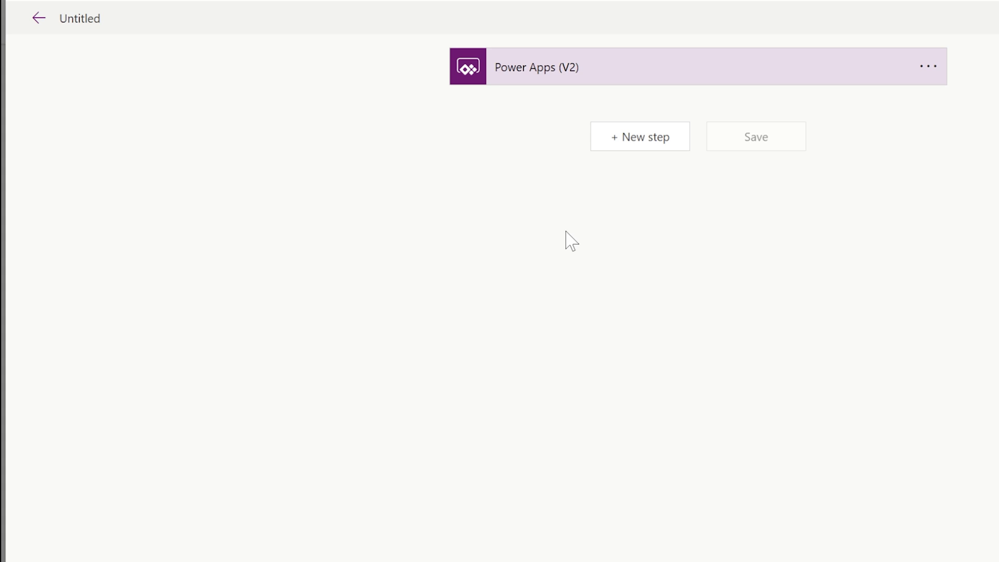
click(586, 63)
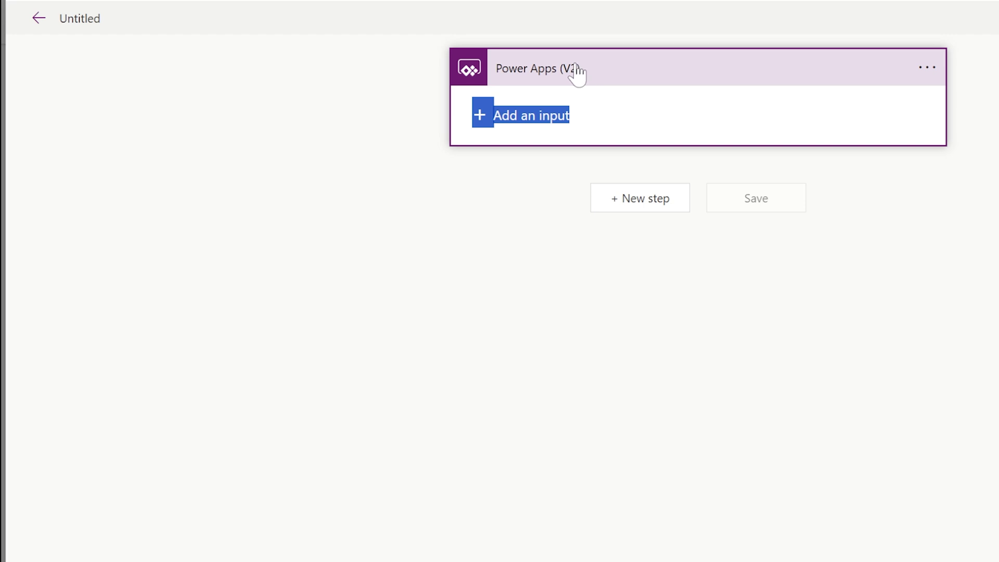
click(576, 73)
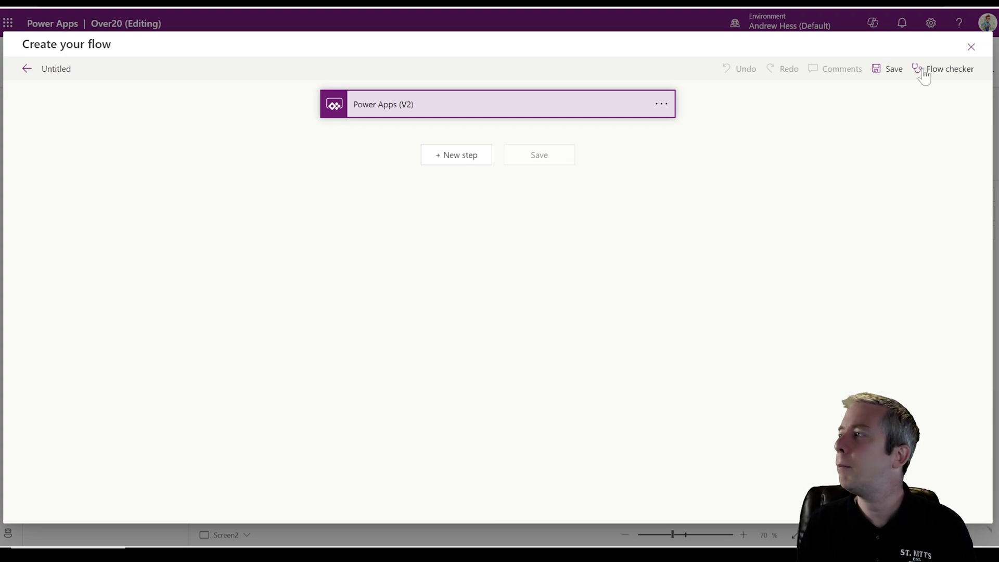
- Close the flow editor and choose New flow > Instant cloud flow from My flows
click(971, 47)
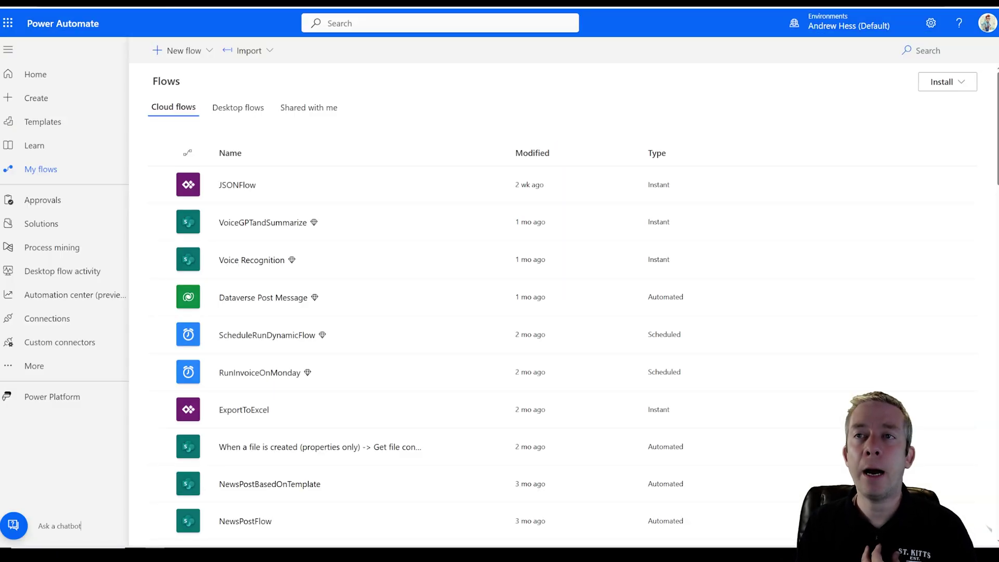
click(199, 57)
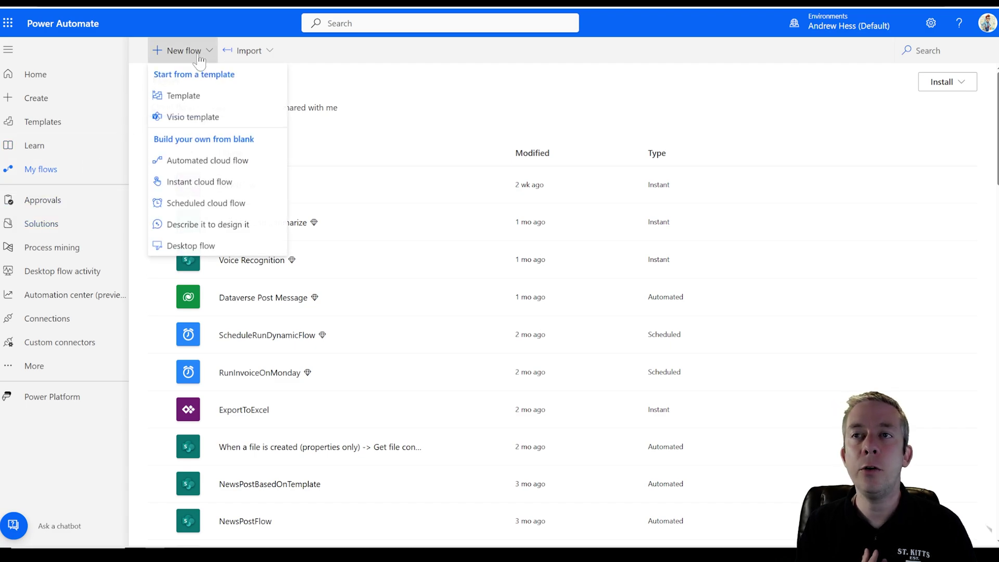
click(49, 172)
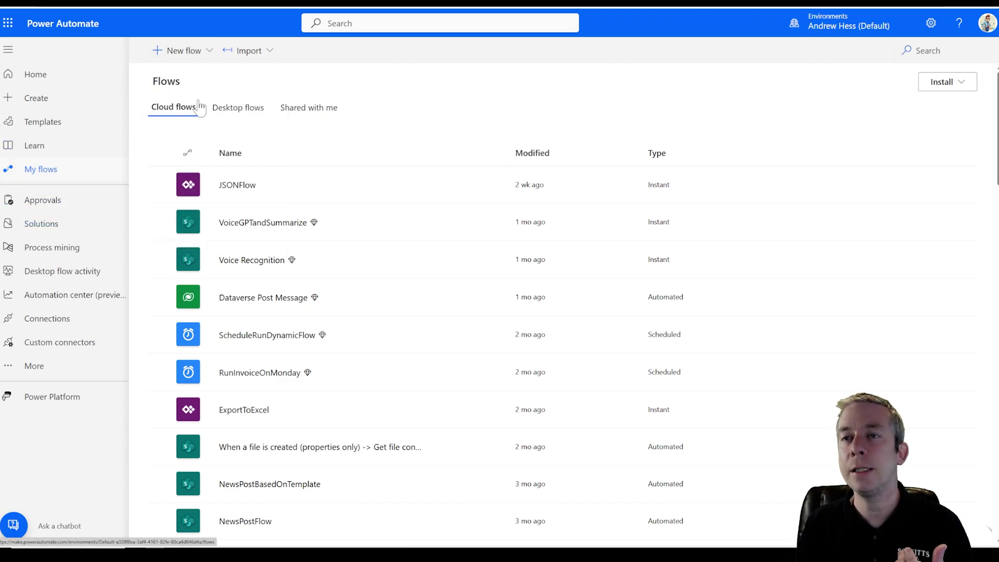
click(192, 50)
click(179, 182)
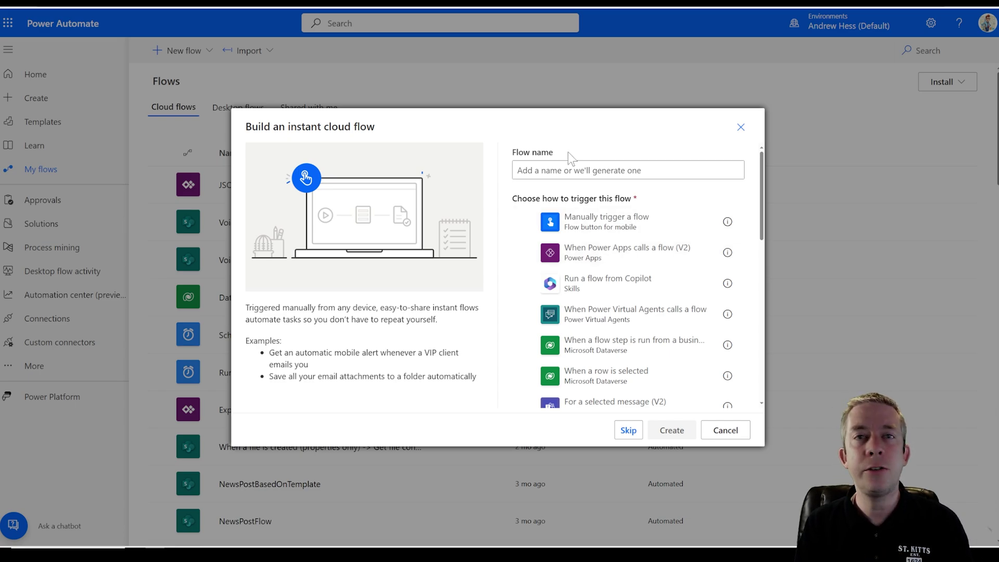
- Name the flow SimpleForm, pick the 'When Power Apps calls a flow (V2)' trigger, and create it
click(551, 170)
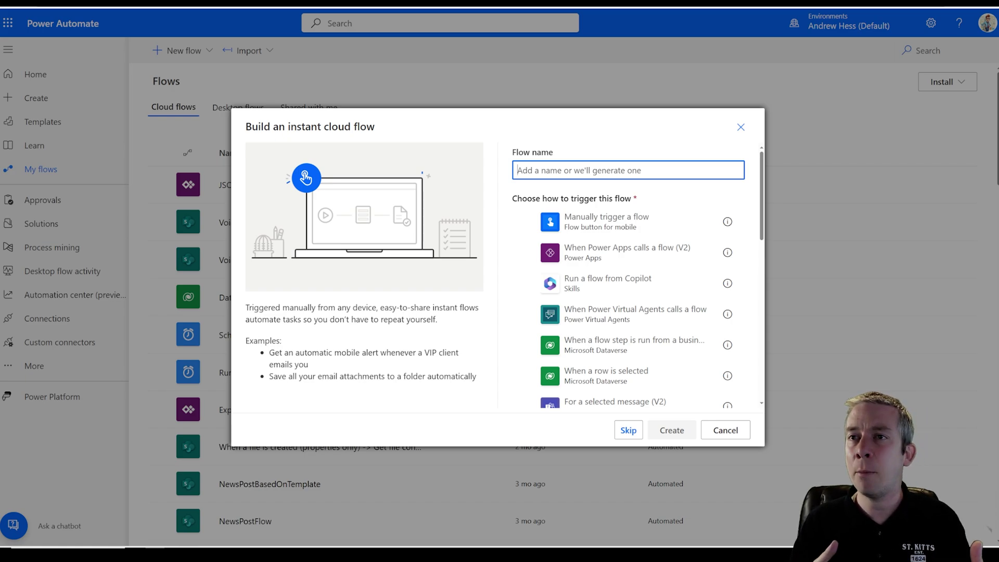
text(SimpleForm)
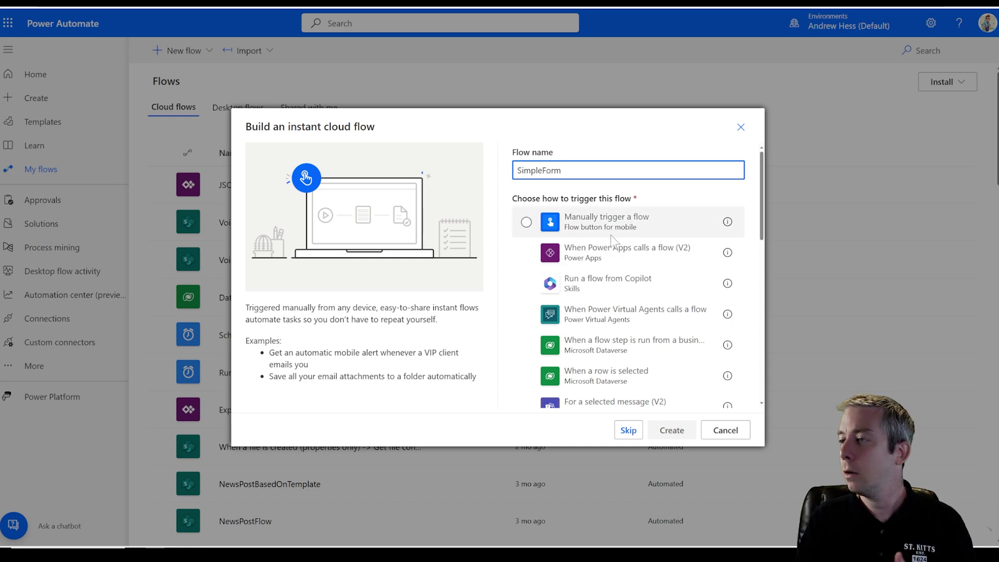
click(593, 257)
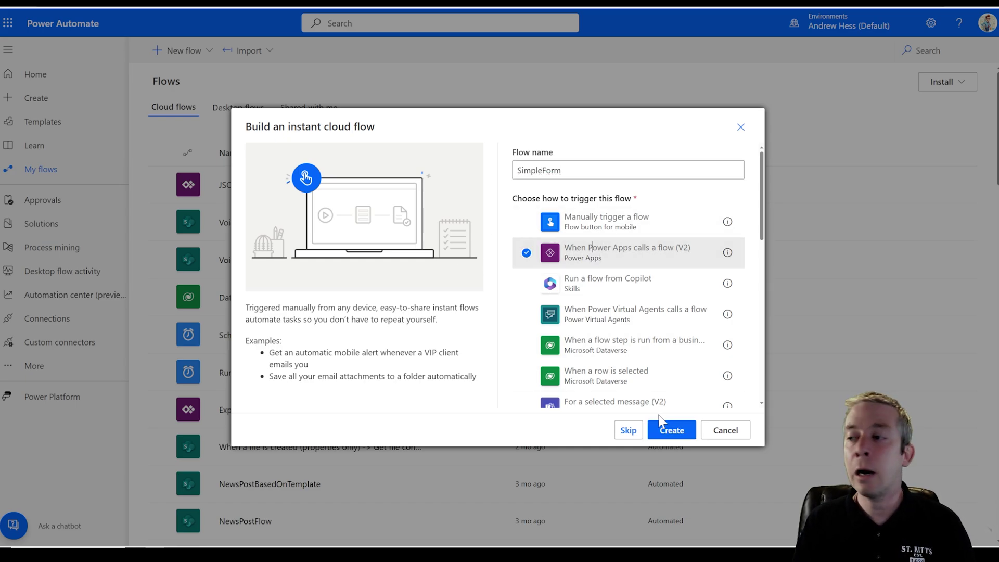
click(669, 429)
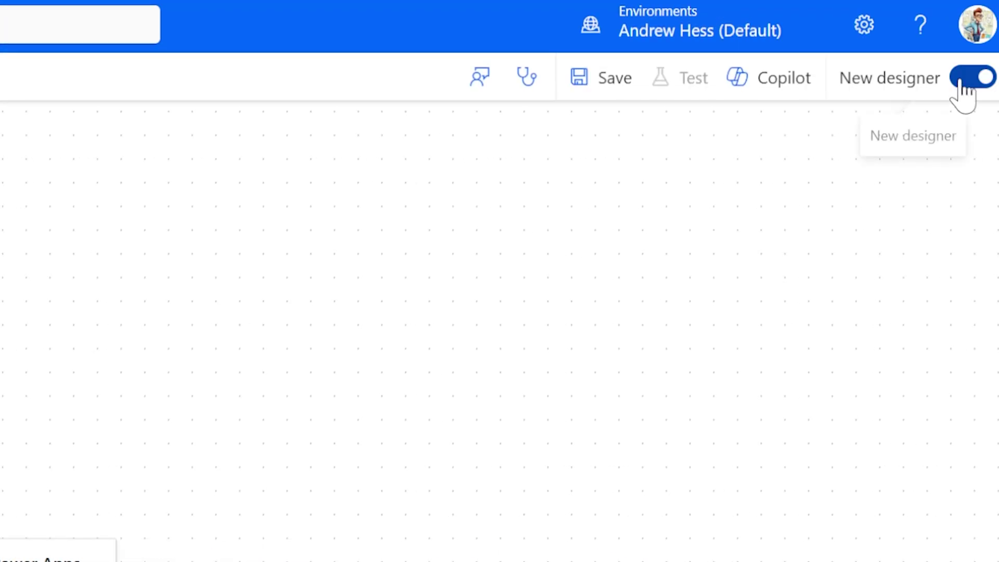
- Add a Text input to the Power Apps trigger and rename it Name
click(515, 307)
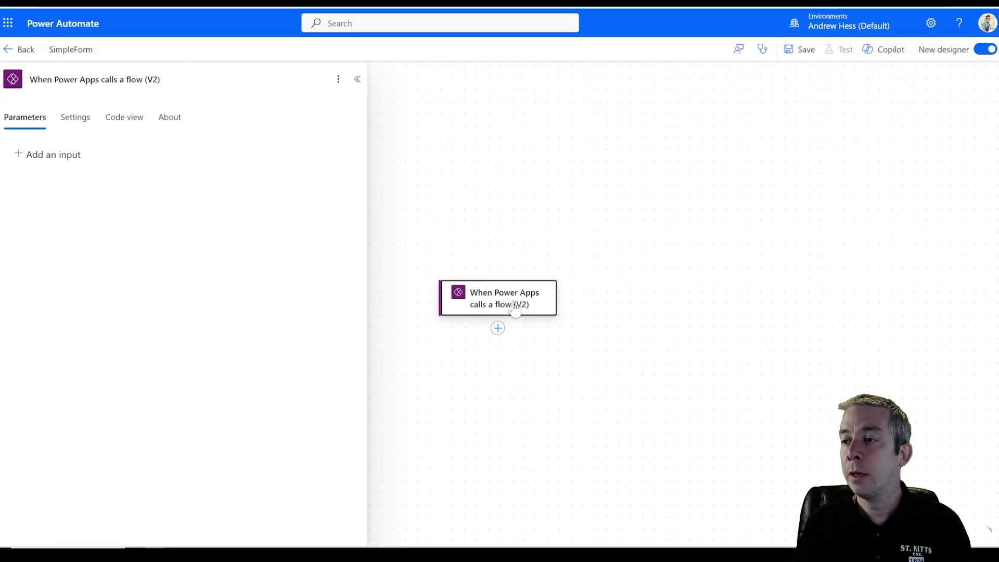
drag(545, 393, 564, 281)
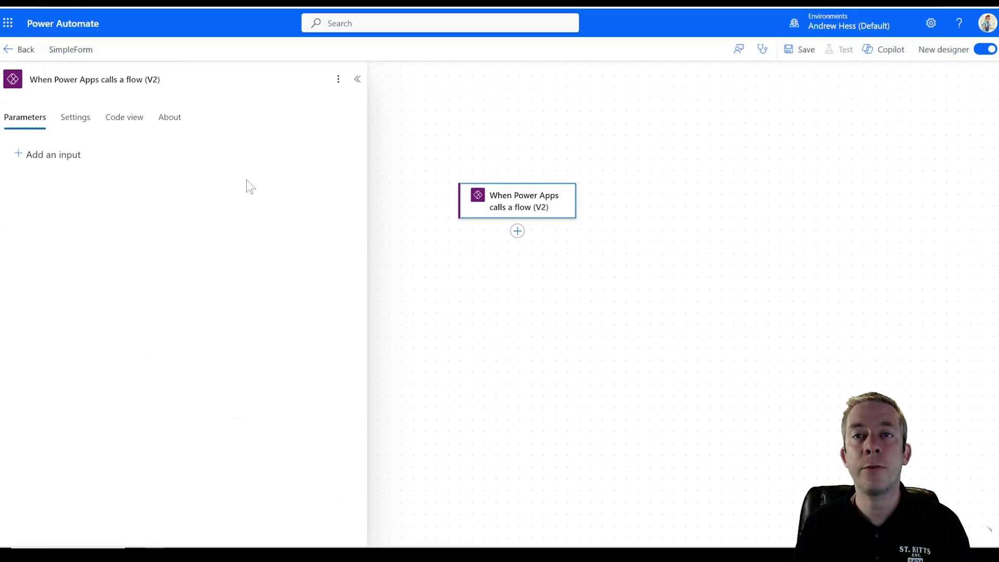
click(17, 161)
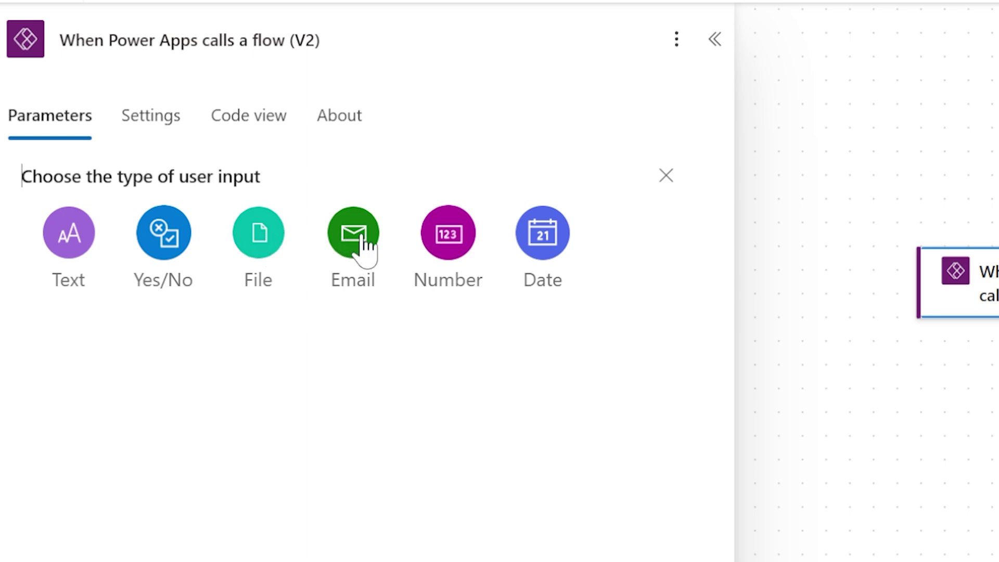
click(69, 242)
click(106, 189)
double_click(105, 189)
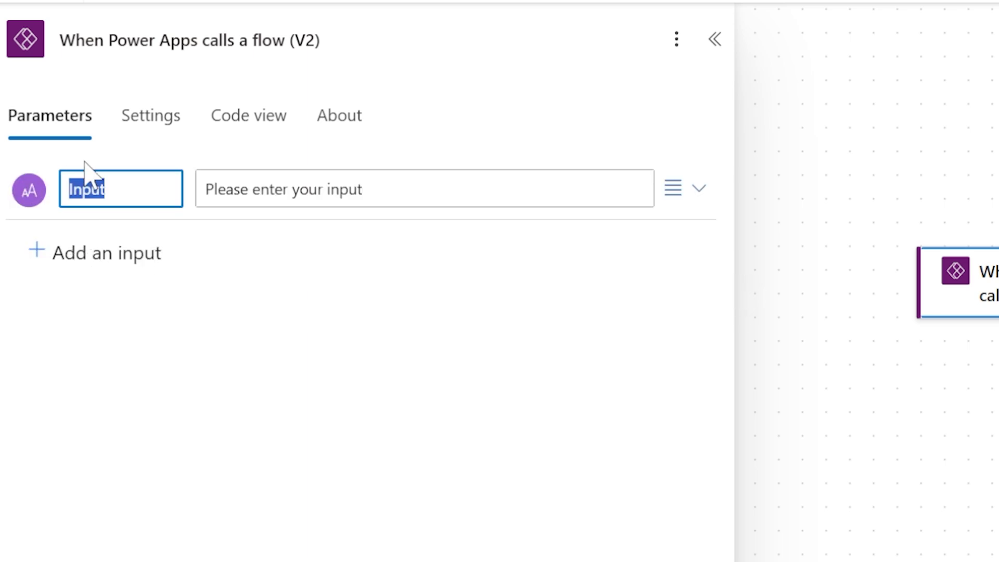
text(Name)
- Add Number, Date, Email and a second Text input to the trigger
click(31, 252)
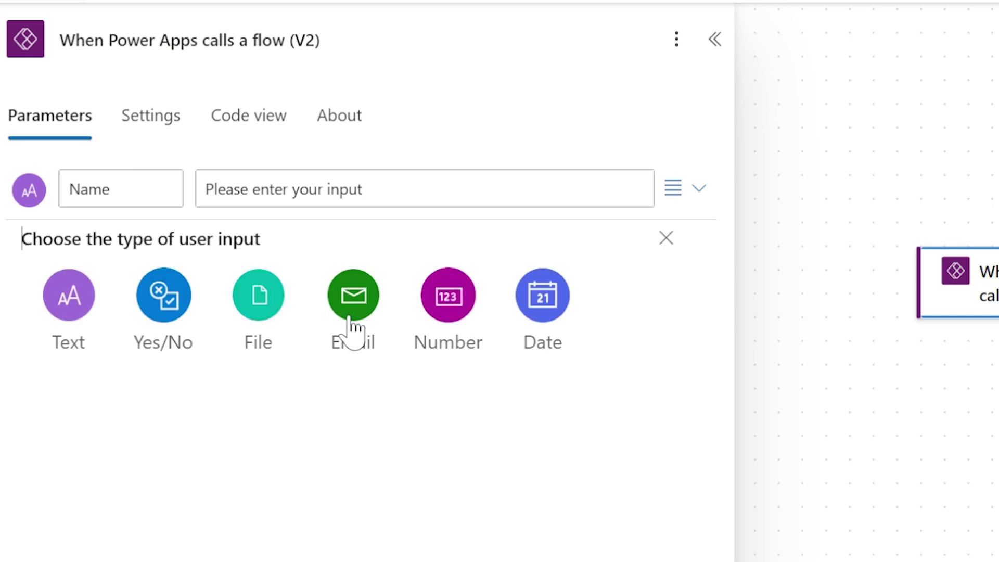
click(444, 313)
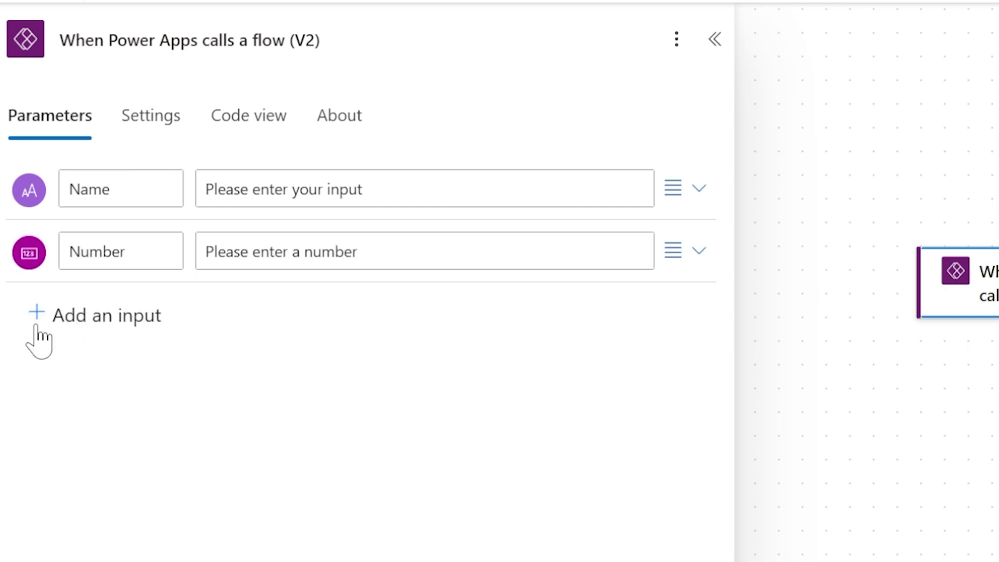
click(35, 328)
click(540, 359)
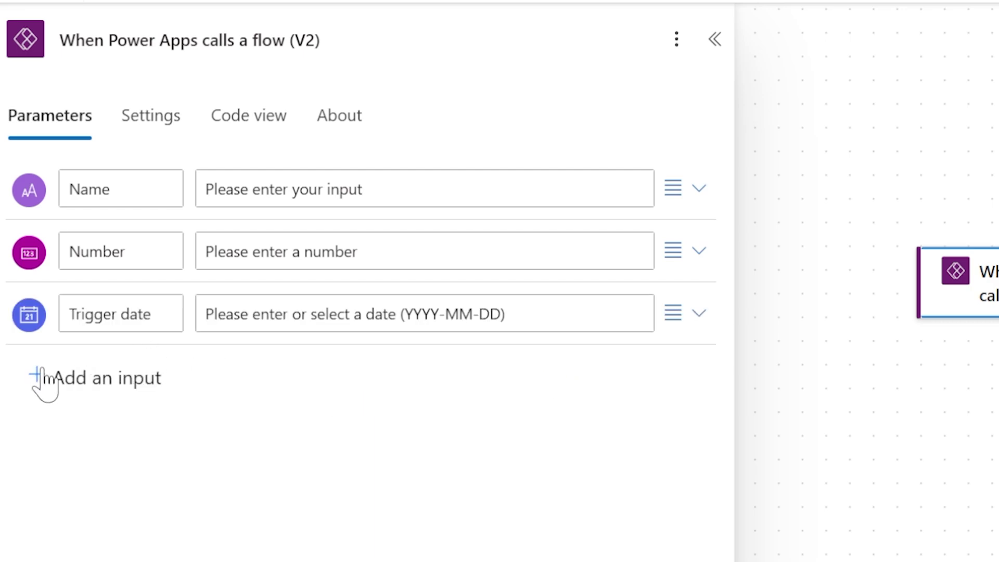
click(37, 375)
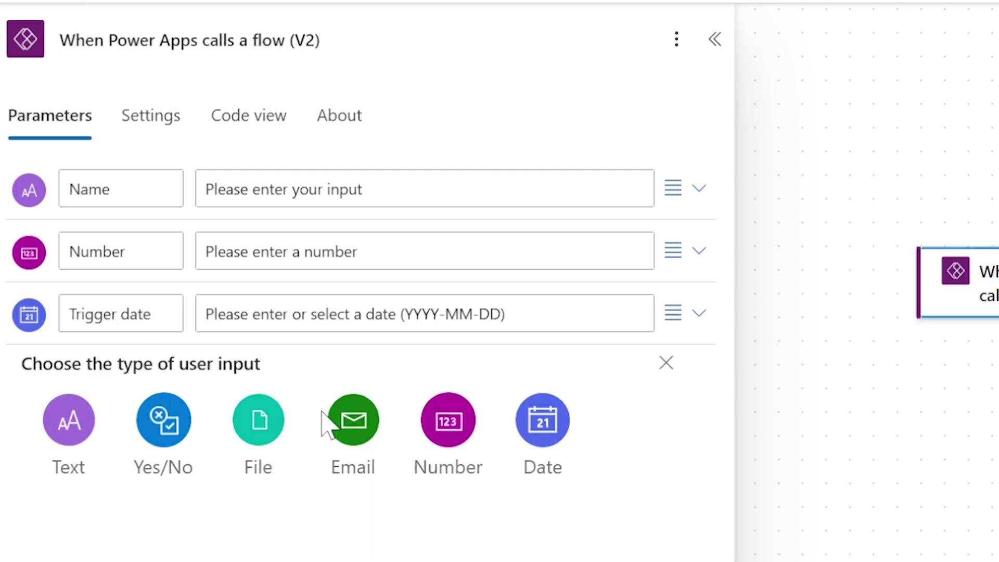
click(353, 420)
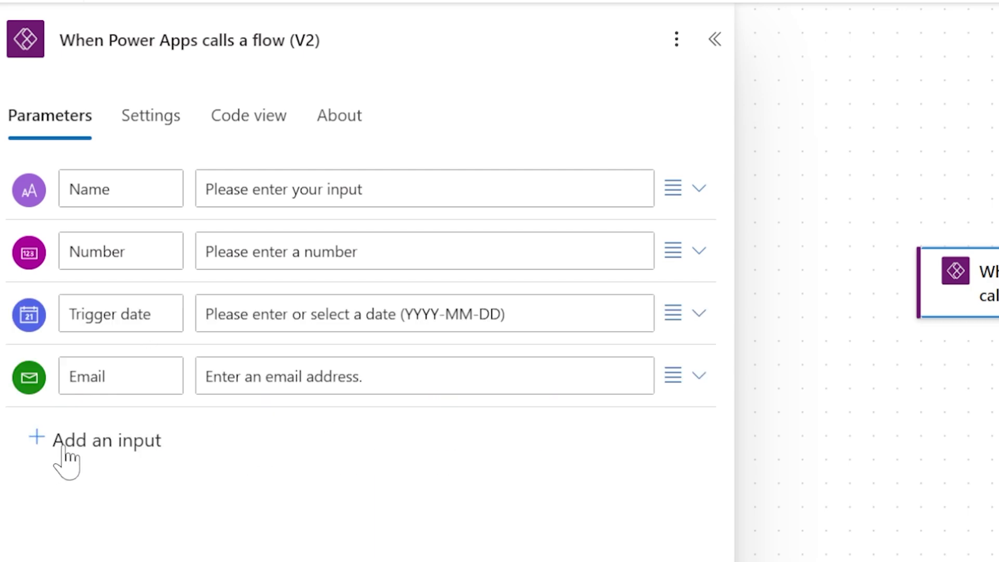
click(36, 439)
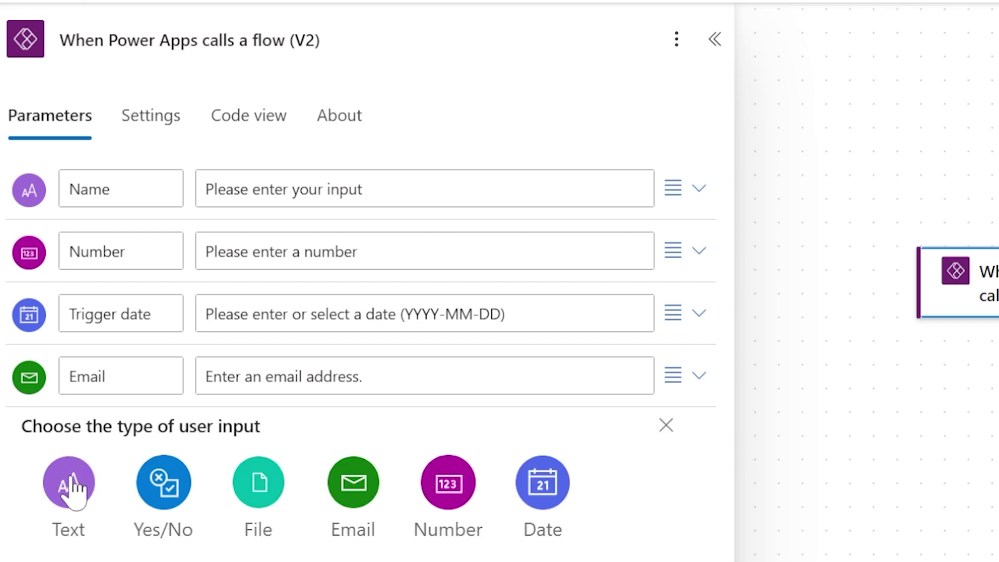
click(71, 487)
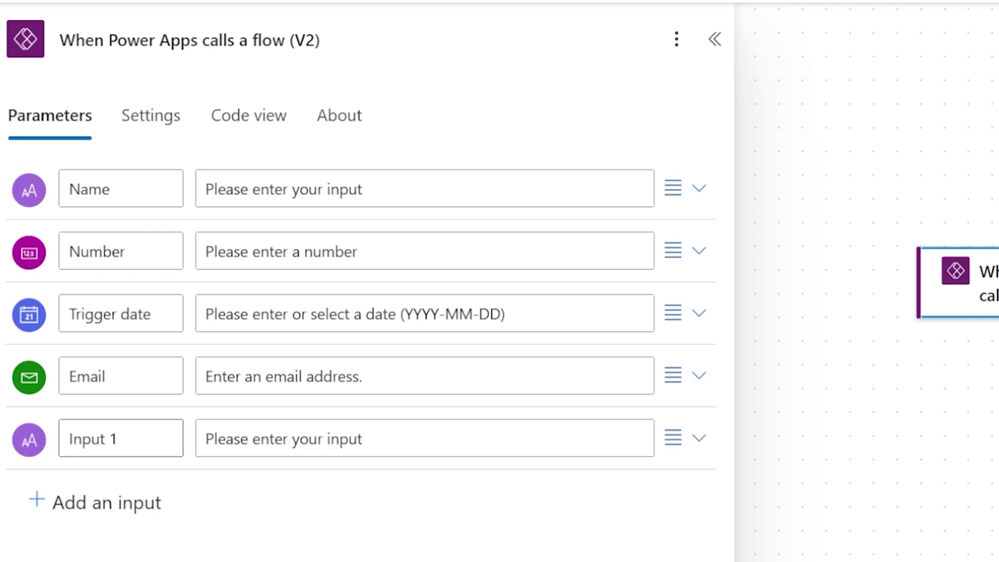
- Rename the trigger inputs Name to Title, Number to Cost, Trigger date to Date, and Input 1 to ComboboxID
double_click(113, 203)
text(Tit)
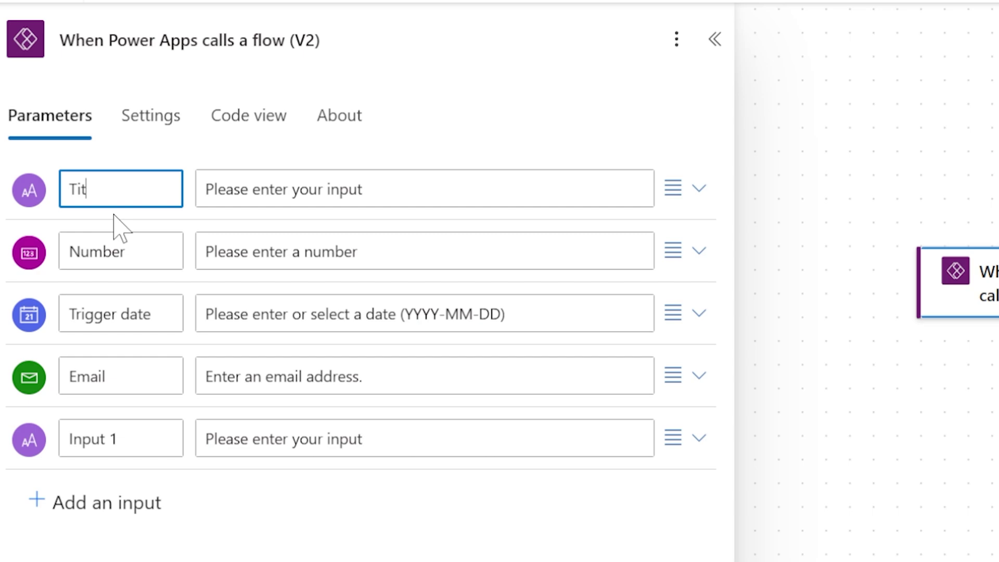
text(le)
double_click(137, 314)
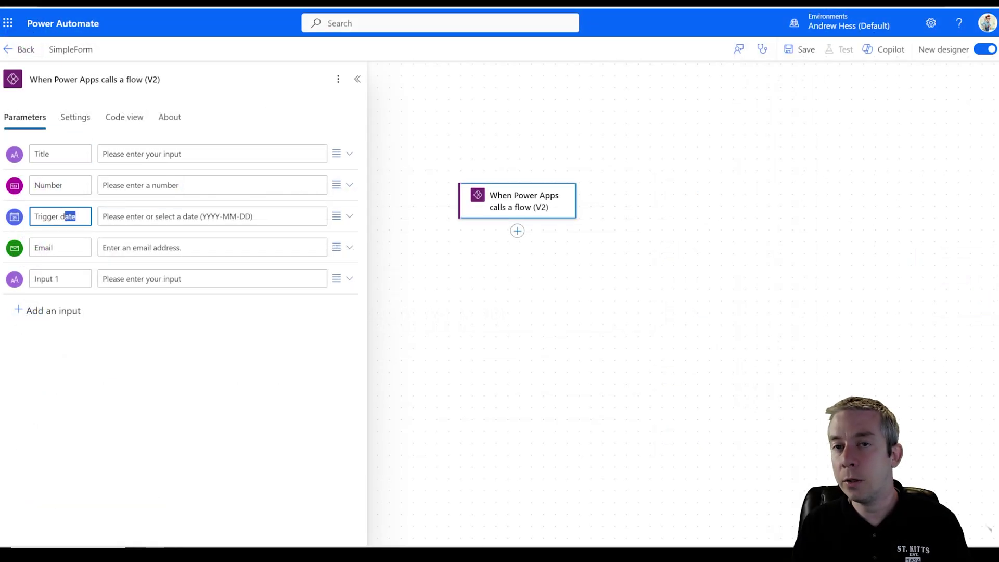
text(Date)
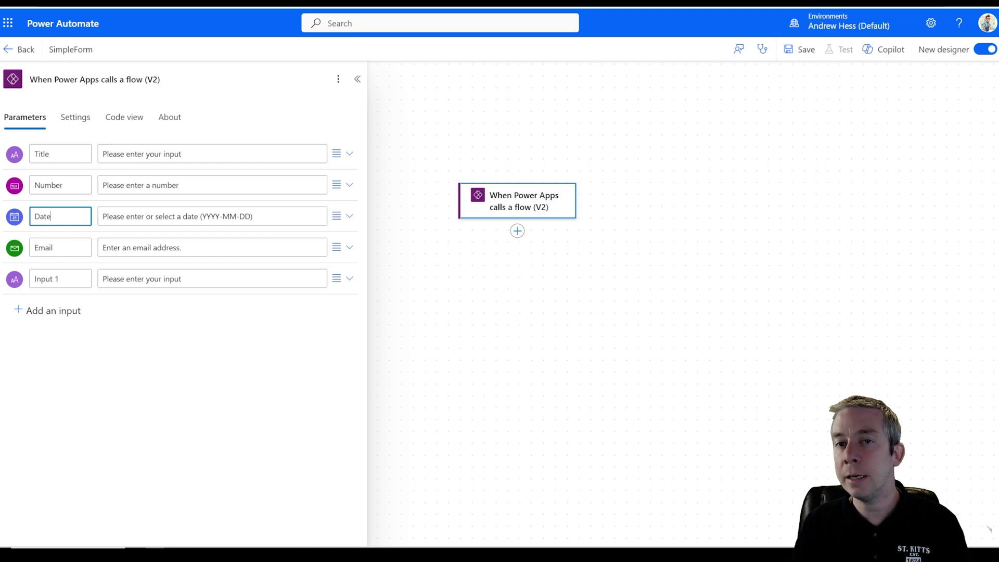
key(shift+Tab)
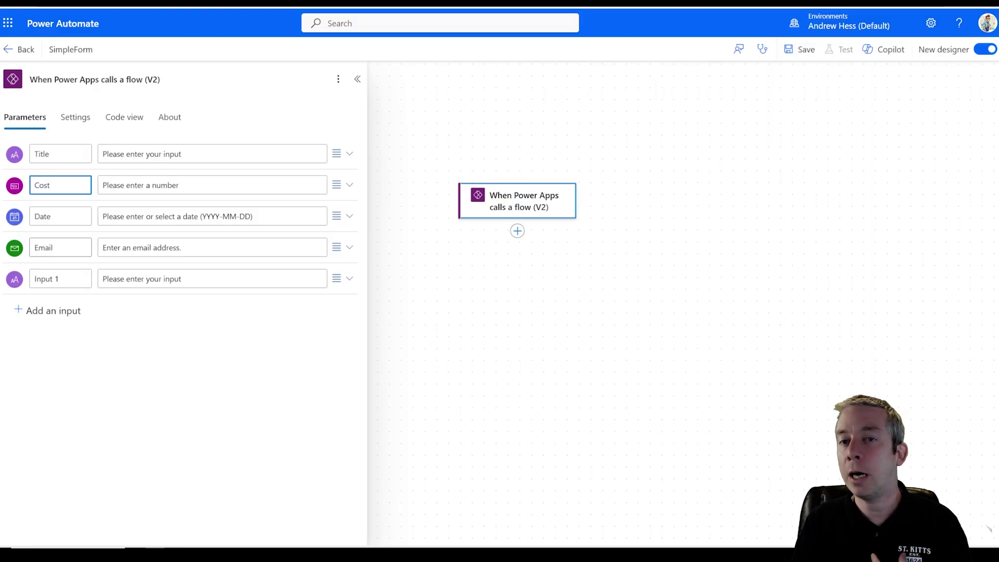
drag(67, 279, 6, 276)
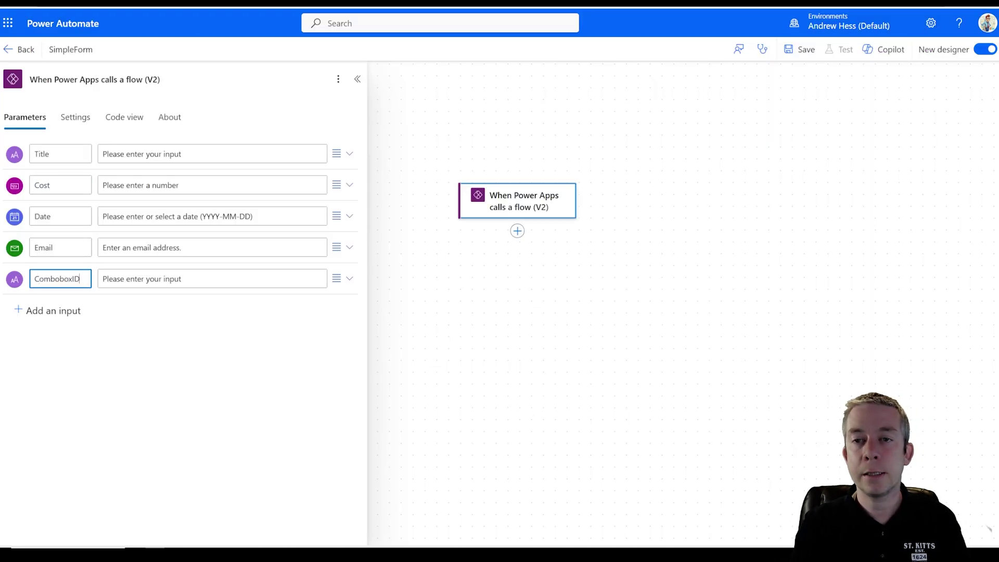
click(234, 403)
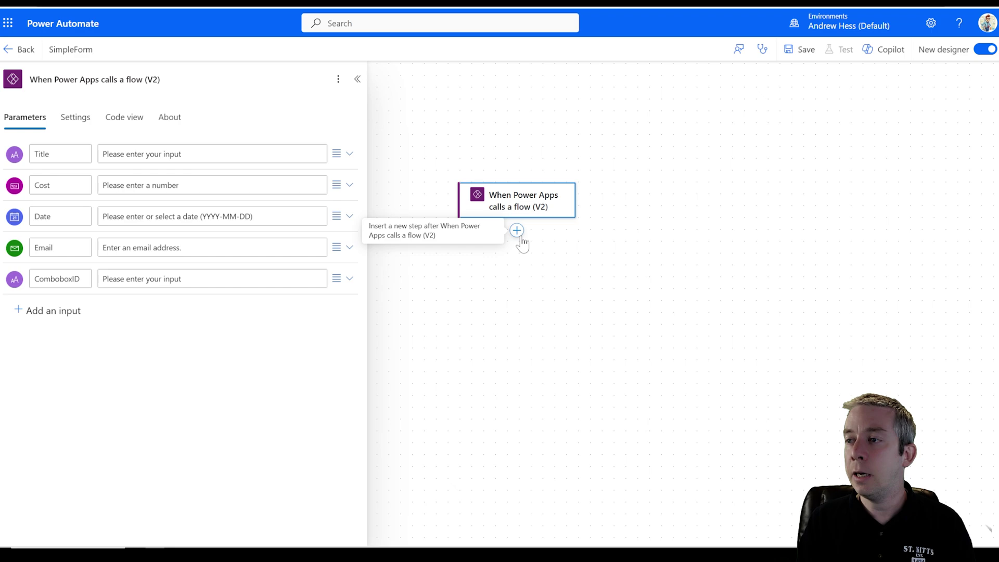
scroll(520, 237, up, 1)
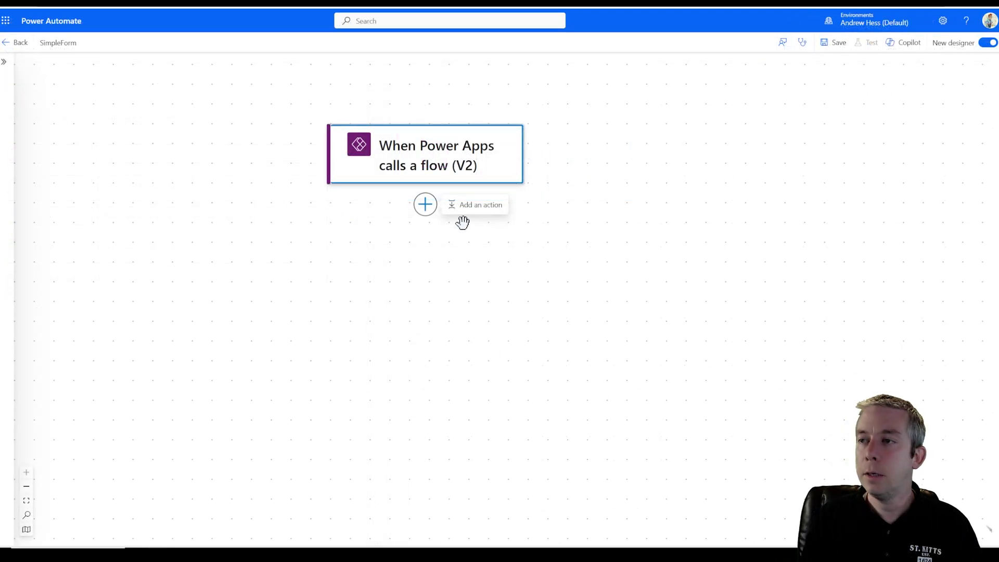
- Add a Compose action below the trigger with the trigger's Title value as its input
click(459, 206)
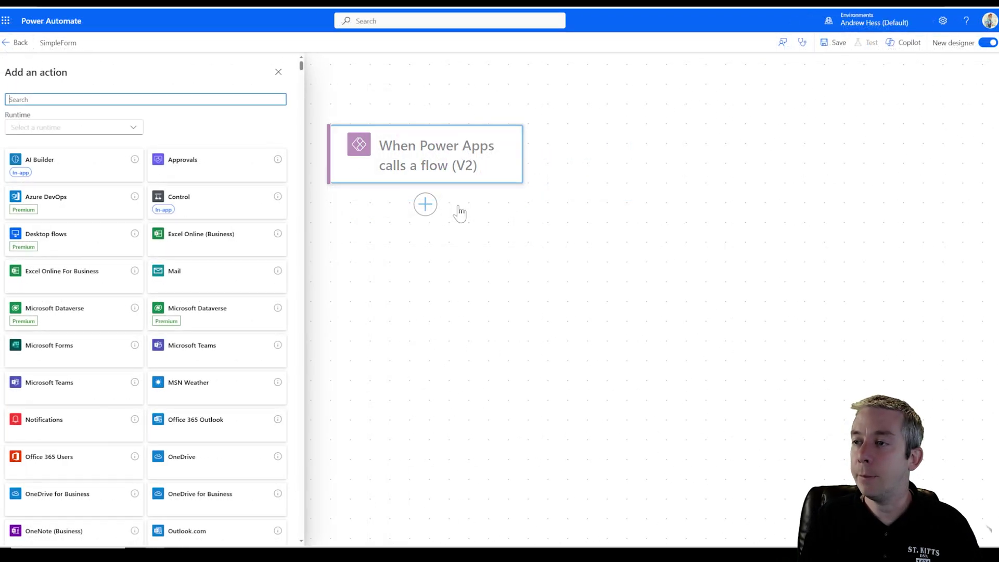
text(compose)
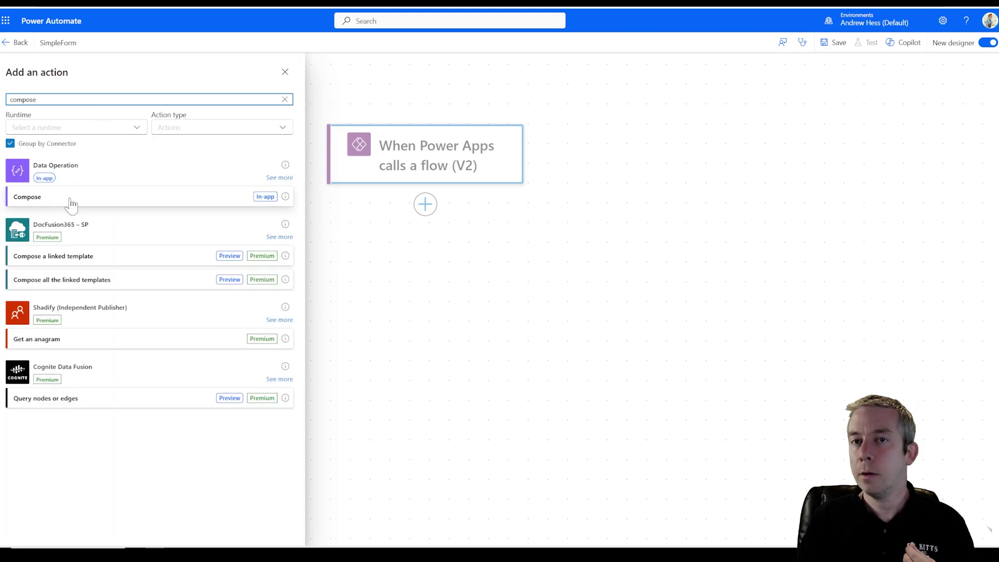
click(67, 199)
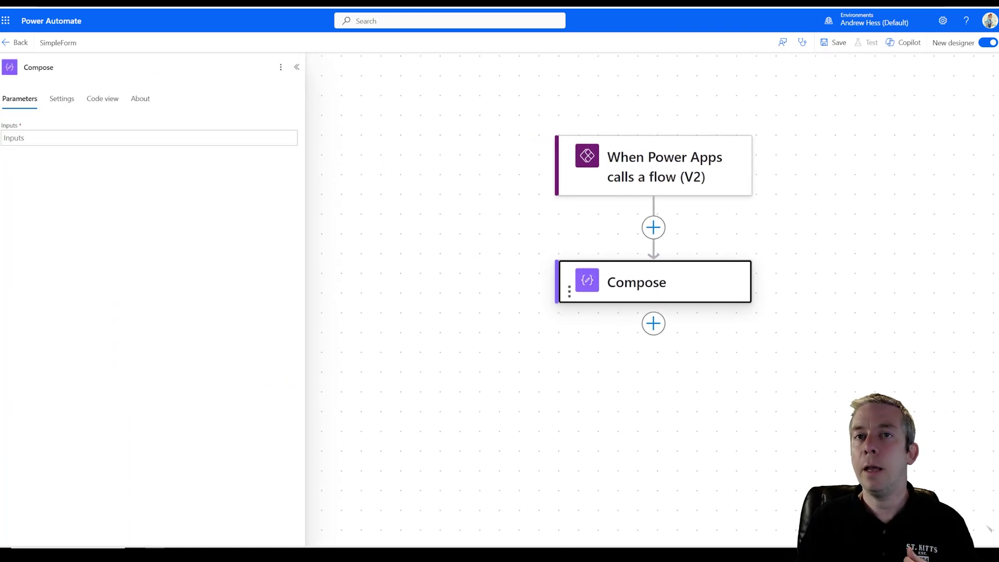
click(78, 138)
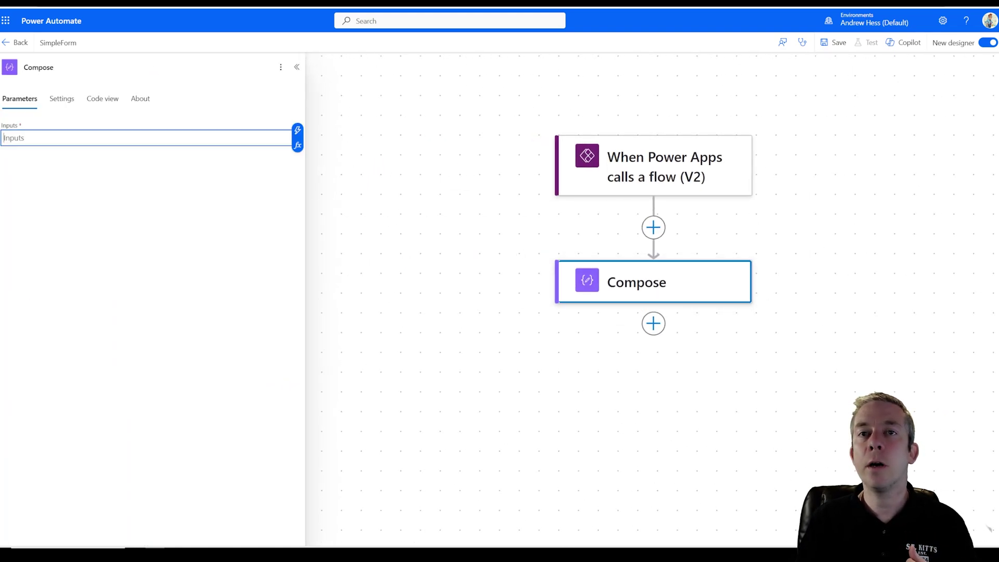
click(297, 133)
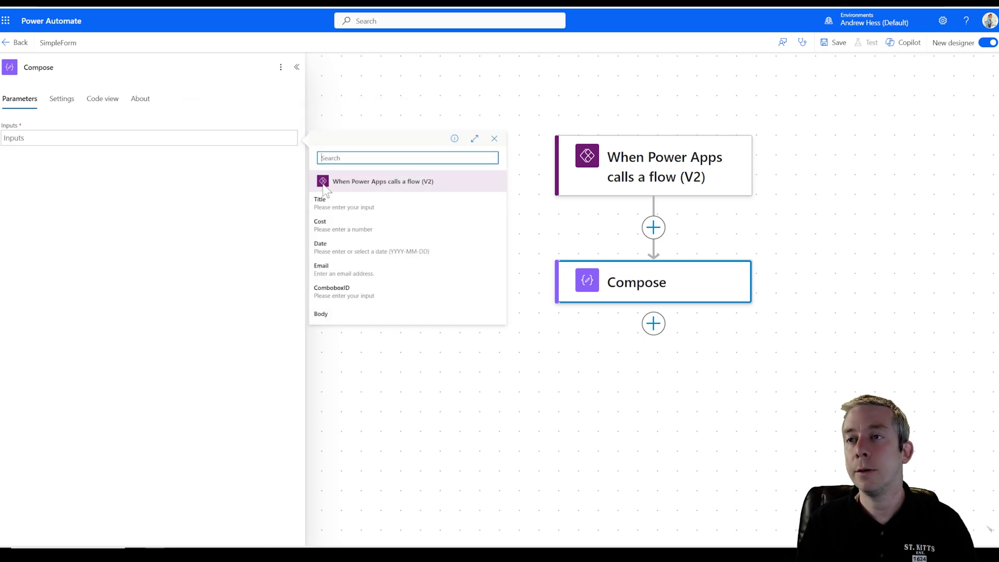
click(332, 208)
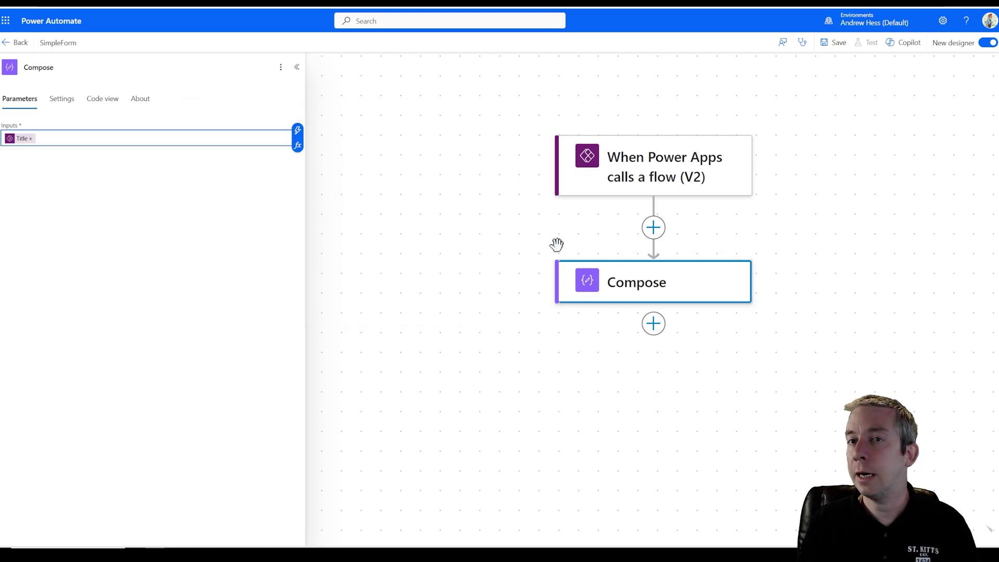
- Add two more Compose actions, Compose 1 and Compose 2, below the first
click(629, 306)
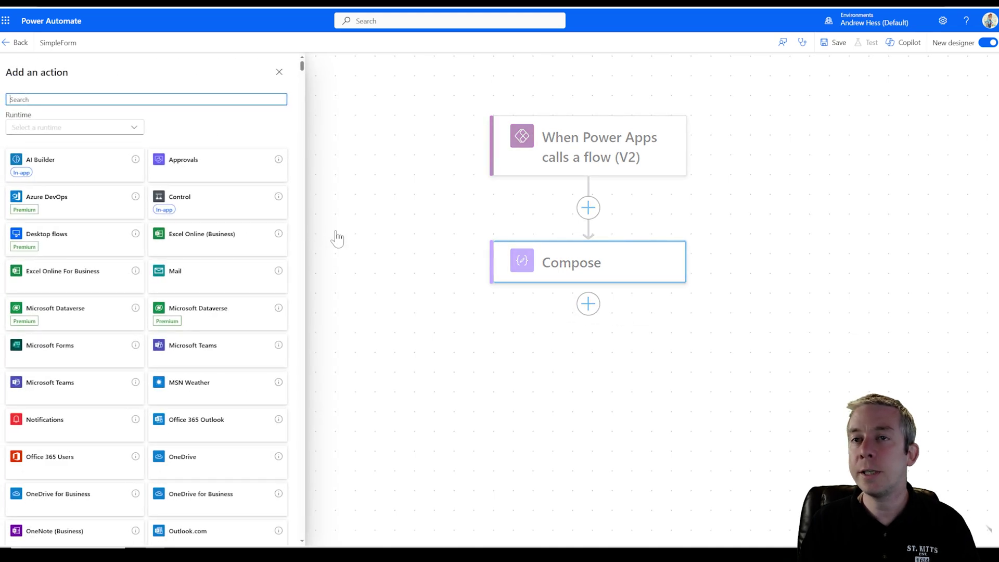
text(compose)
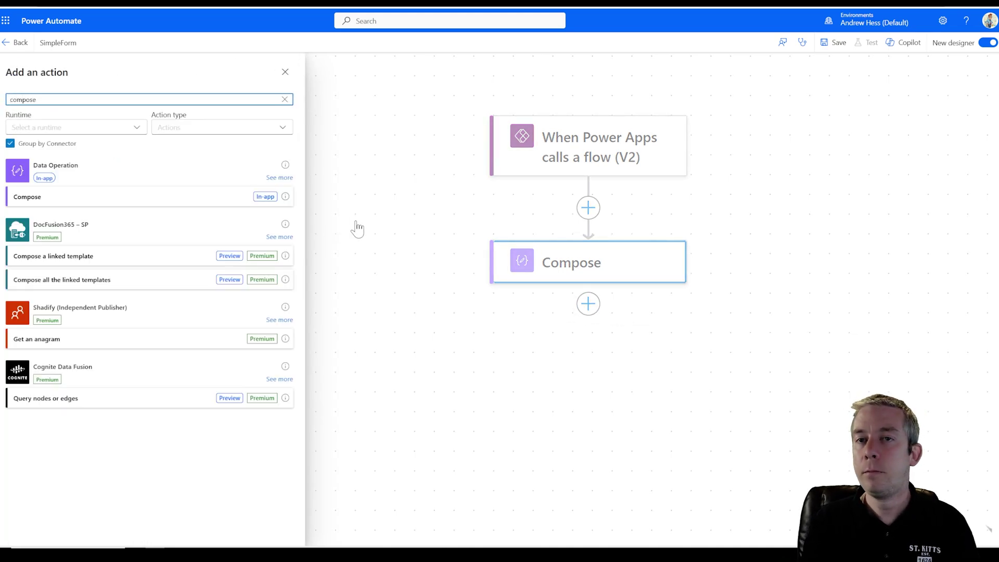
click(58, 198)
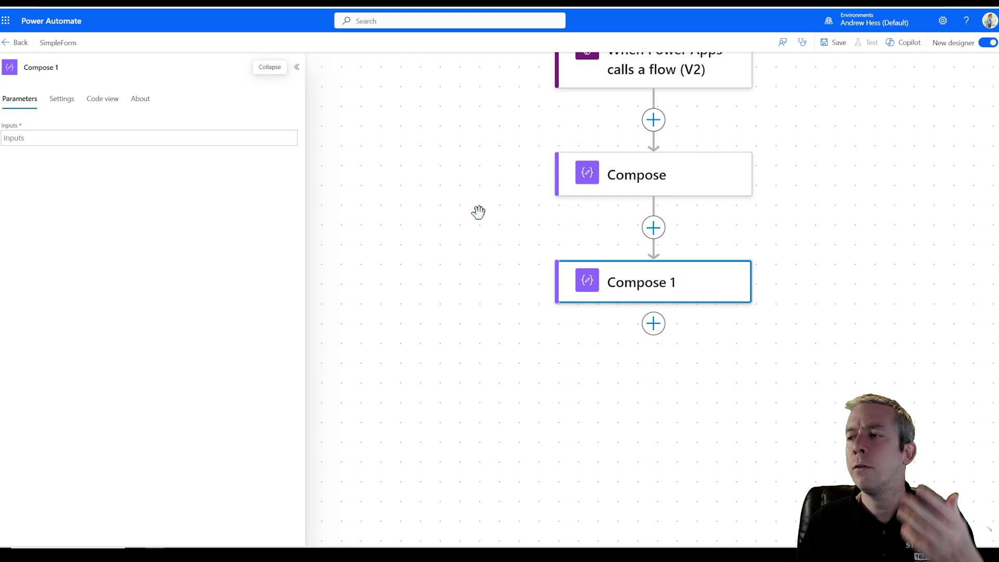
click(653, 323)
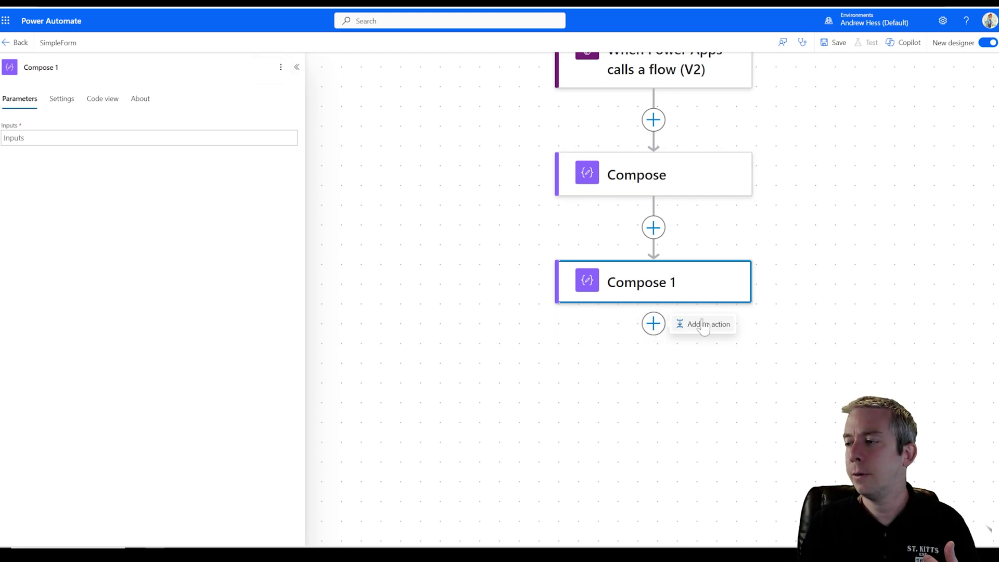
click(696, 324)
text(compose)
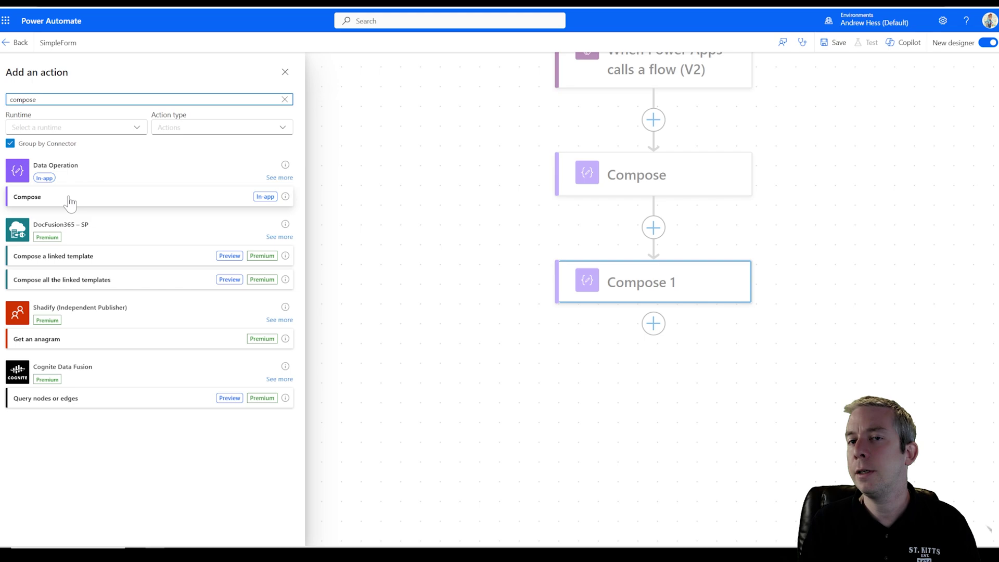
click(69, 198)
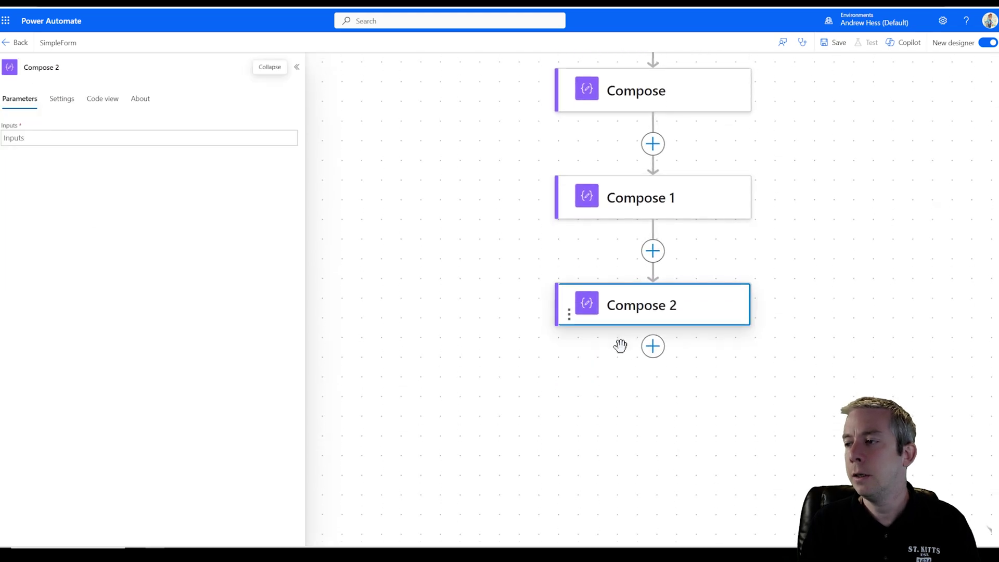
- Add Compose 3 and Compose 4, then zoom out to see the whole flow
click(657, 324)
click(694, 324)
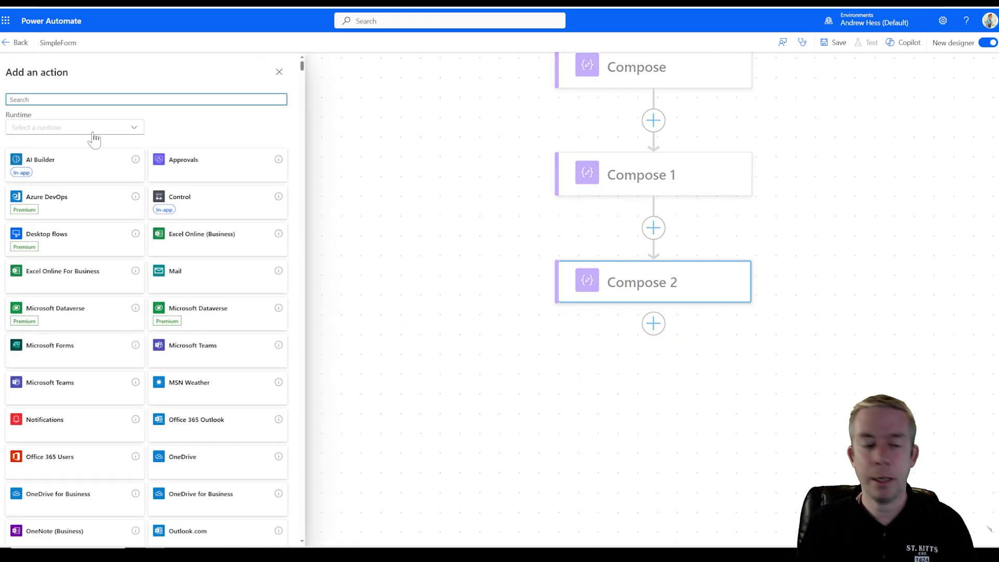
text(compose)
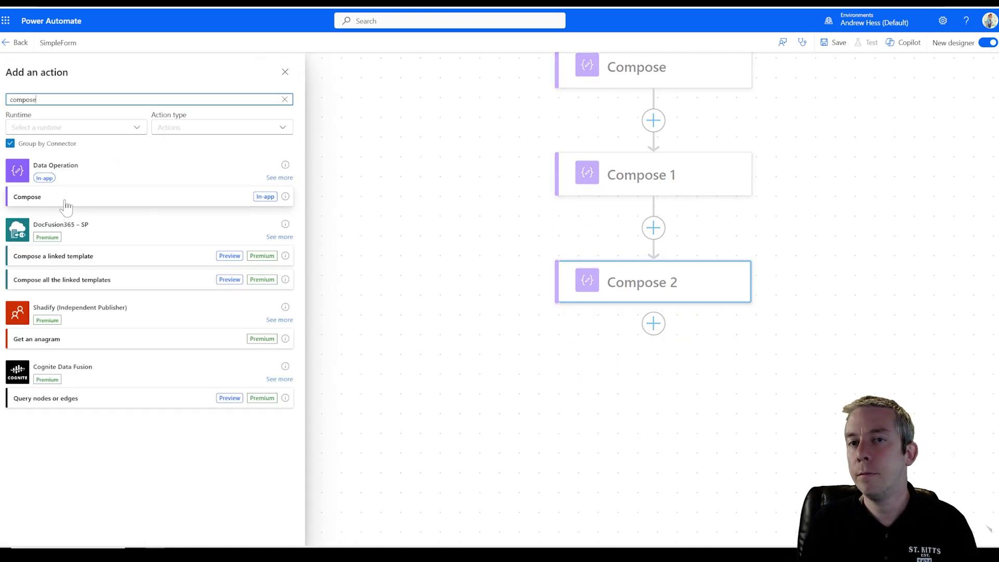
click(65, 202)
click(656, 323)
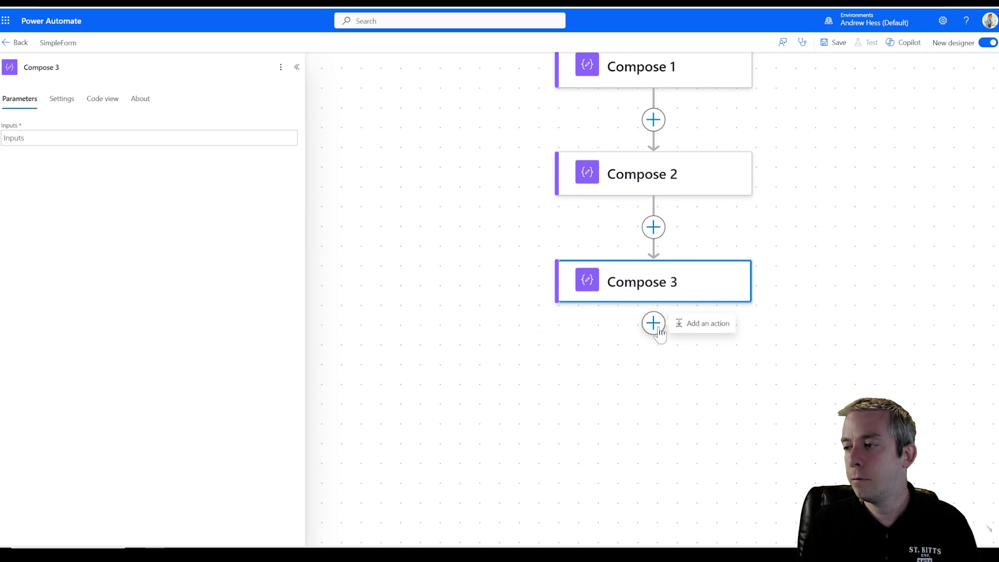
click(695, 323)
text(compose)
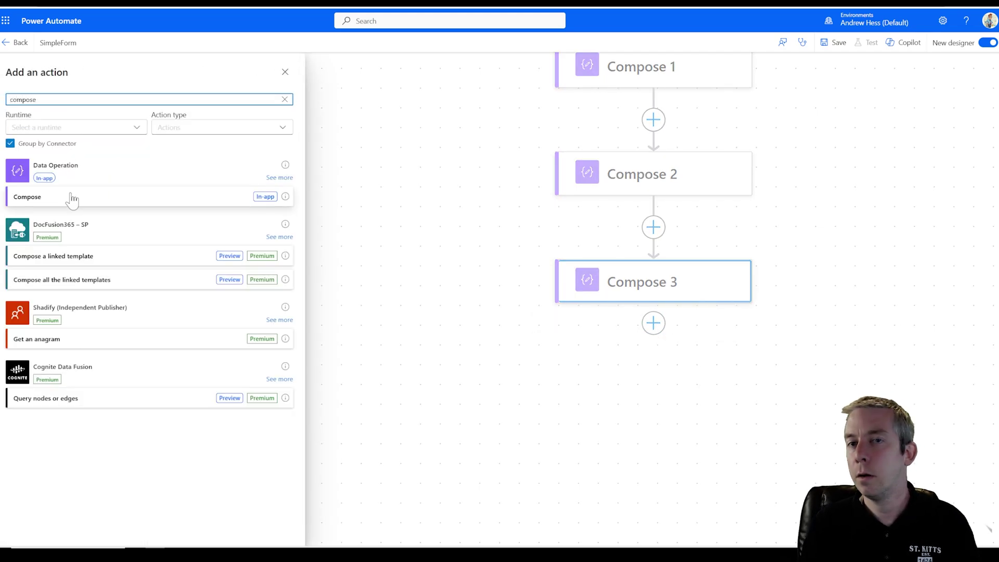
click(68, 200)
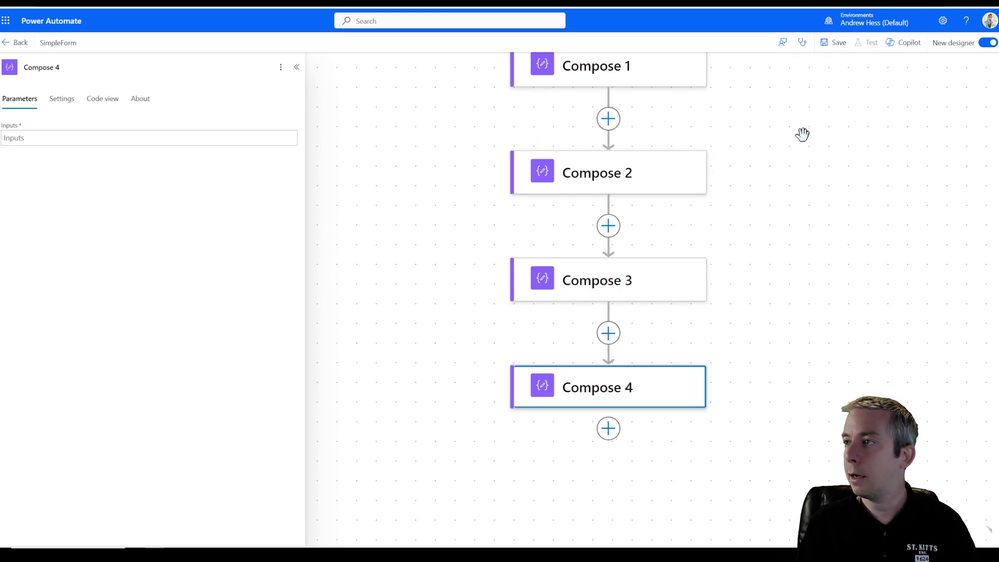
scroll(804, 131, down, 1)
scroll(801, 136, up, 1)
key(ctrl+minus)
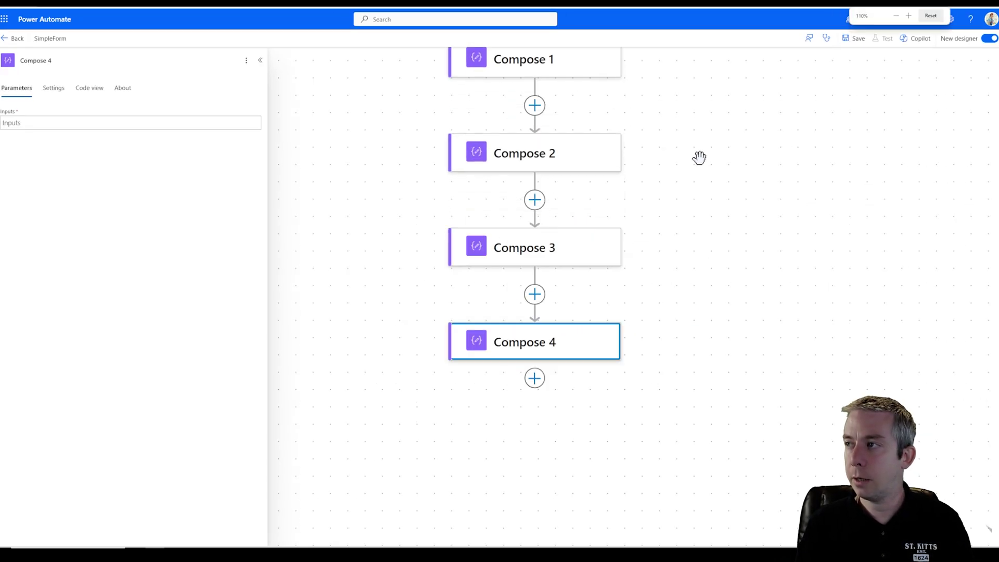
drag(698, 156, 716, 294)
key(ctrl+minus)
scroll(718, 209, up, 1)
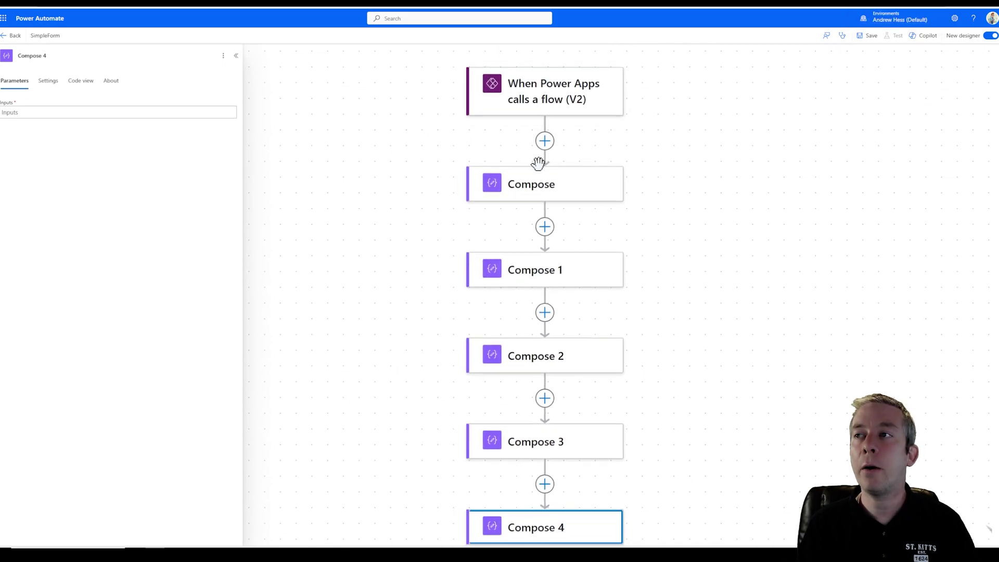
- Rename the first Compose to Compose Title and Compose 1 to Compose Cost
click(544, 182)
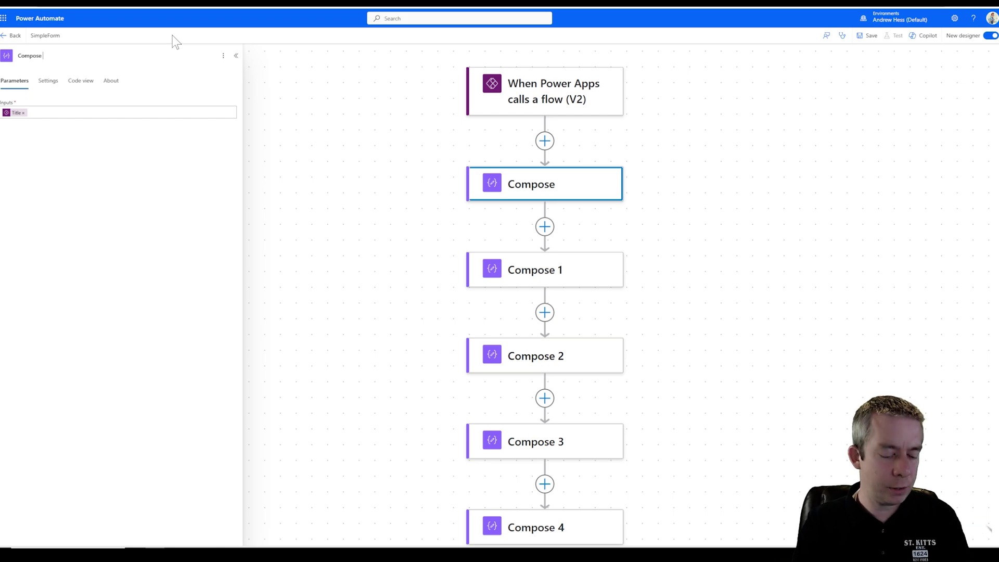
text(Title)
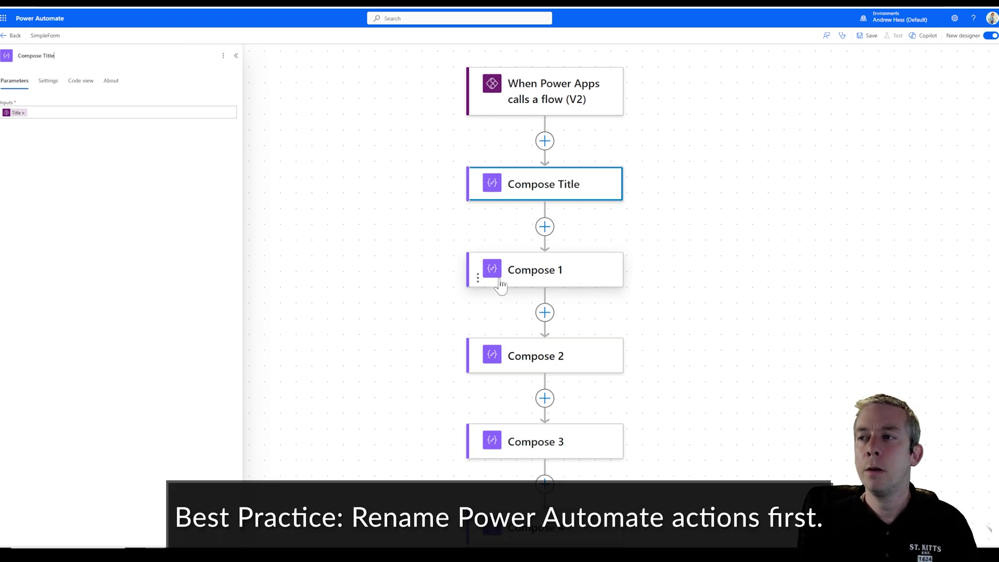
click(497, 272)
click(48, 56)
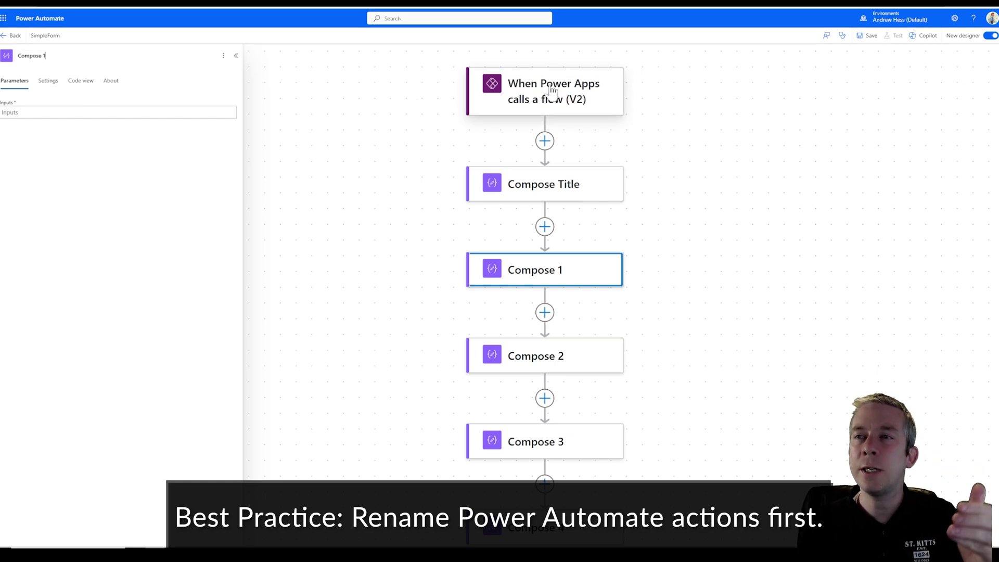
click(536, 98)
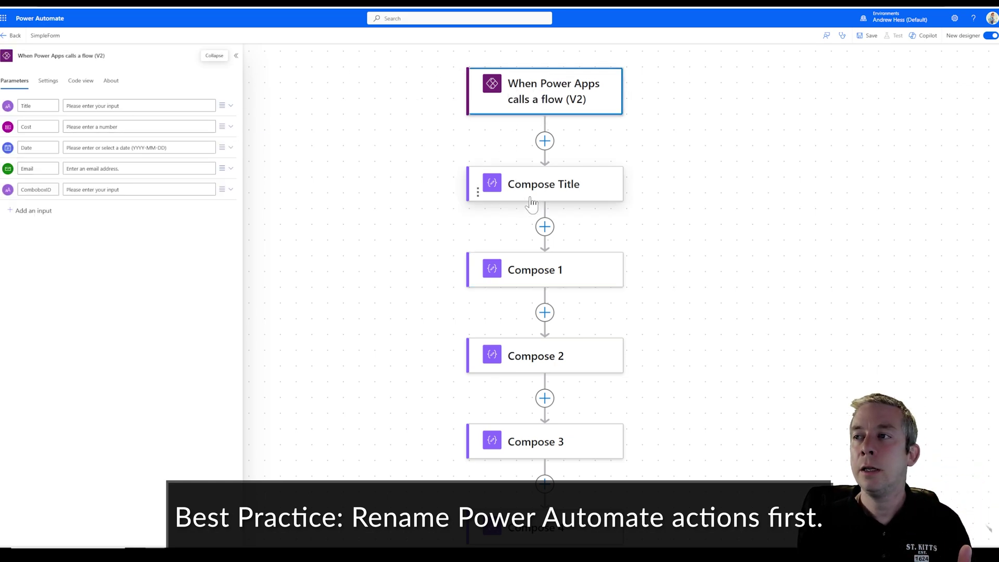
click(525, 284)
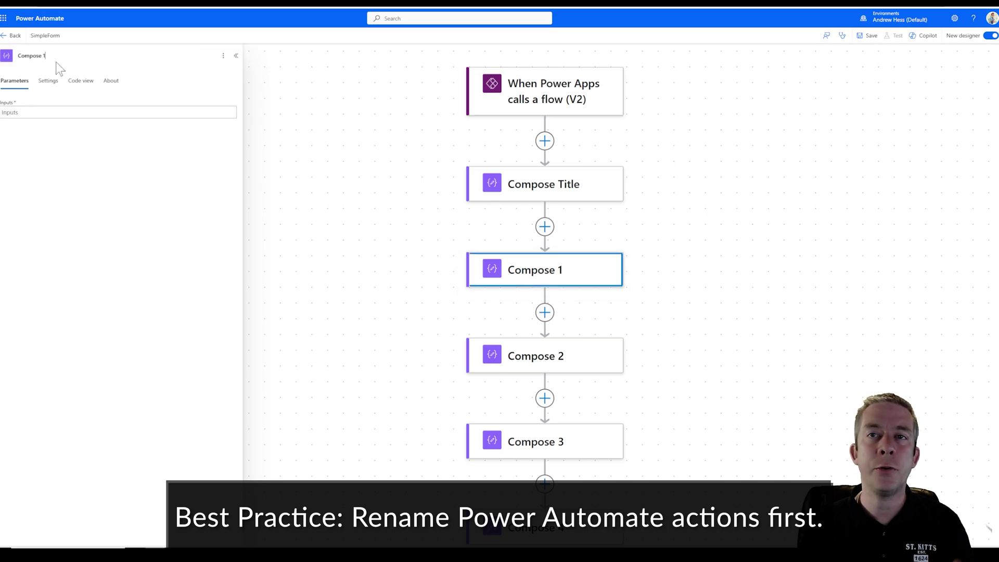
click(98, 54)
key(BackSpace)
text(Cost)
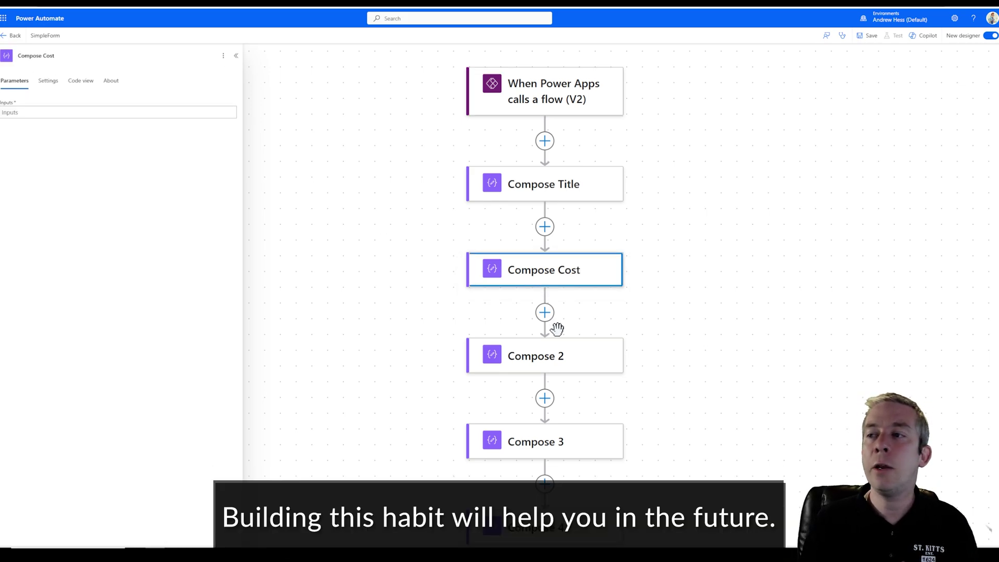
click(513, 110)
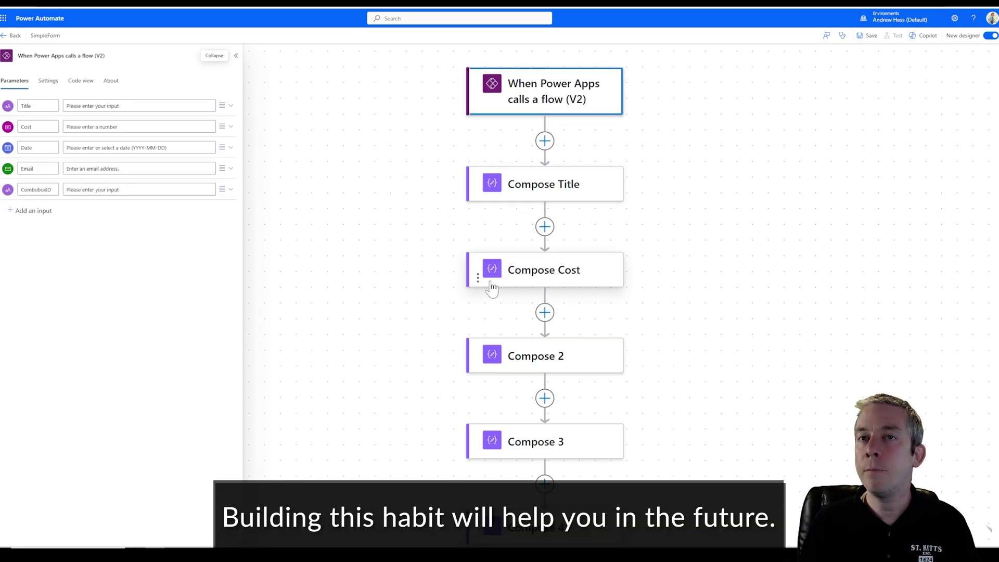
- Rename Compose 2, 3 and 4 to Compose Date, Compose Email and Compose ComboboxID
click(537, 361)
click(78, 54)
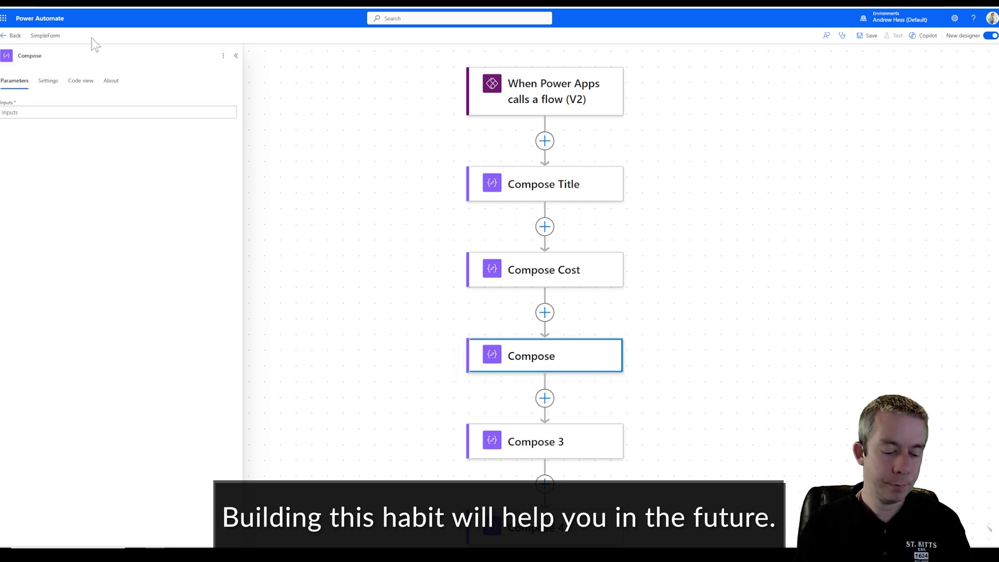
click(594, 83)
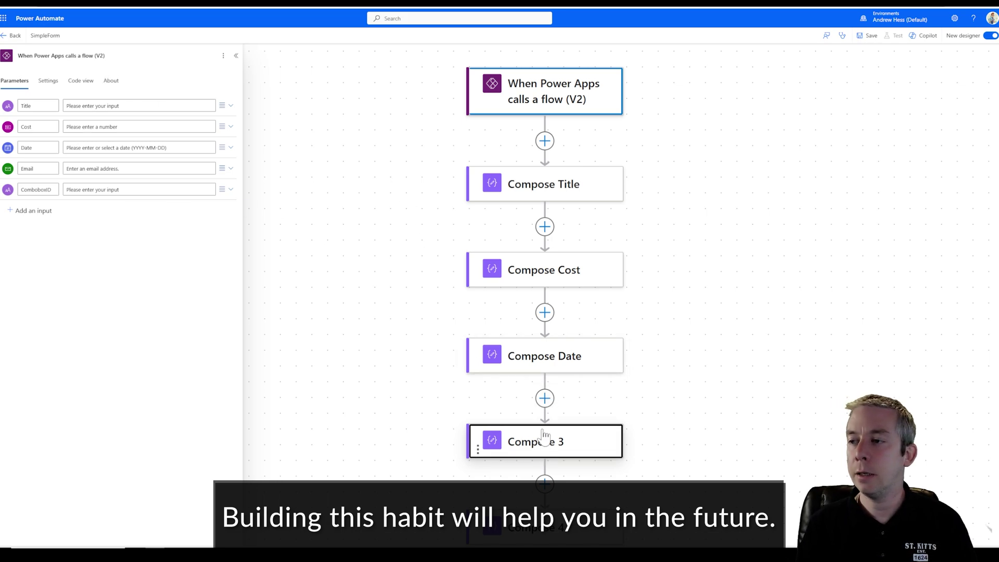
click(544, 434)
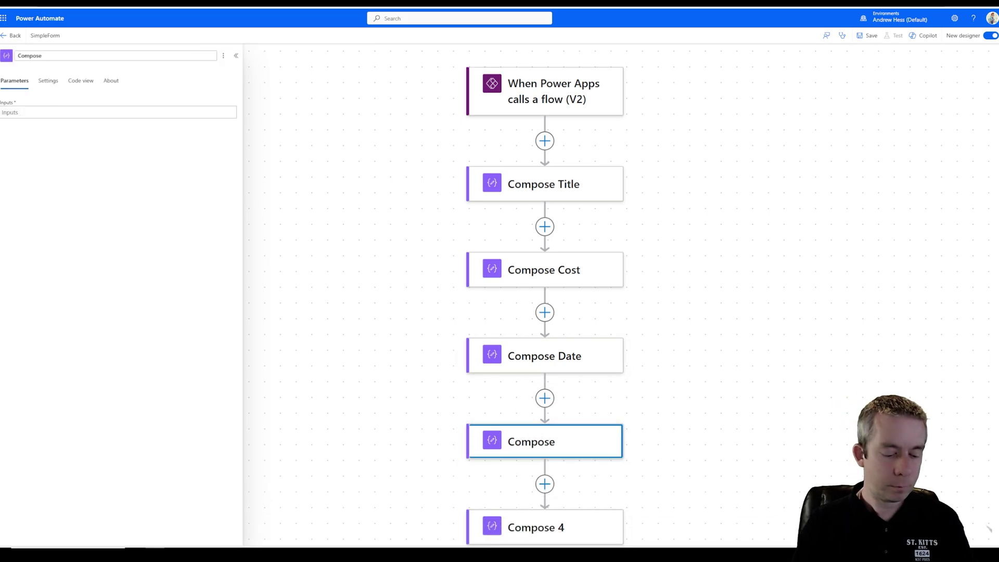
click(613, 536)
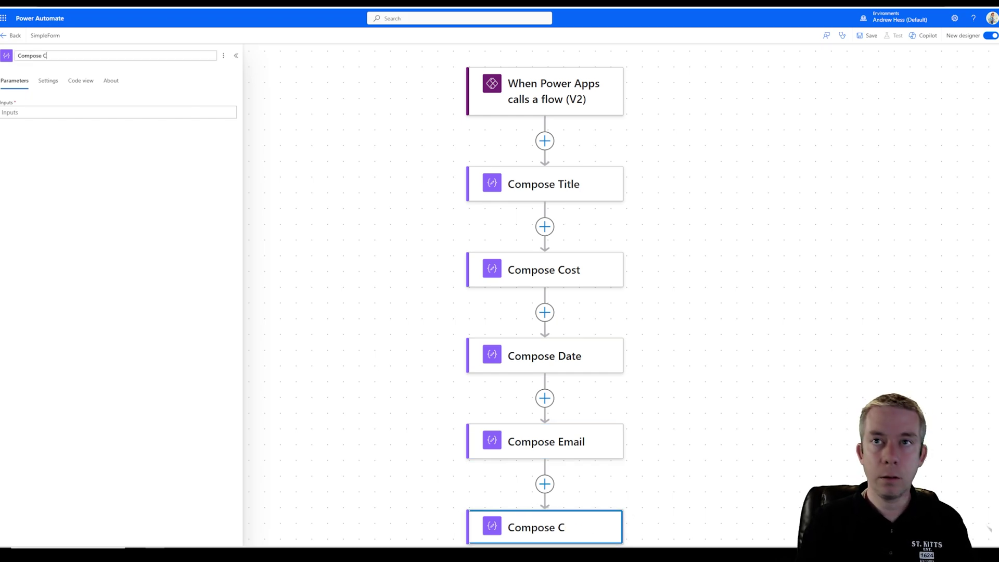
text(D)
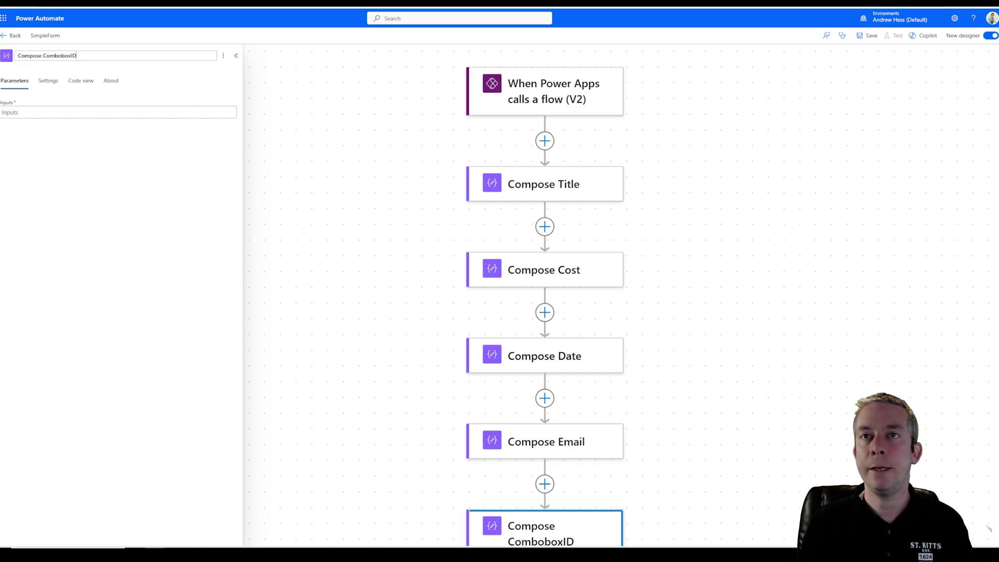
key(Return)
drag(357, 325, 367, 263)
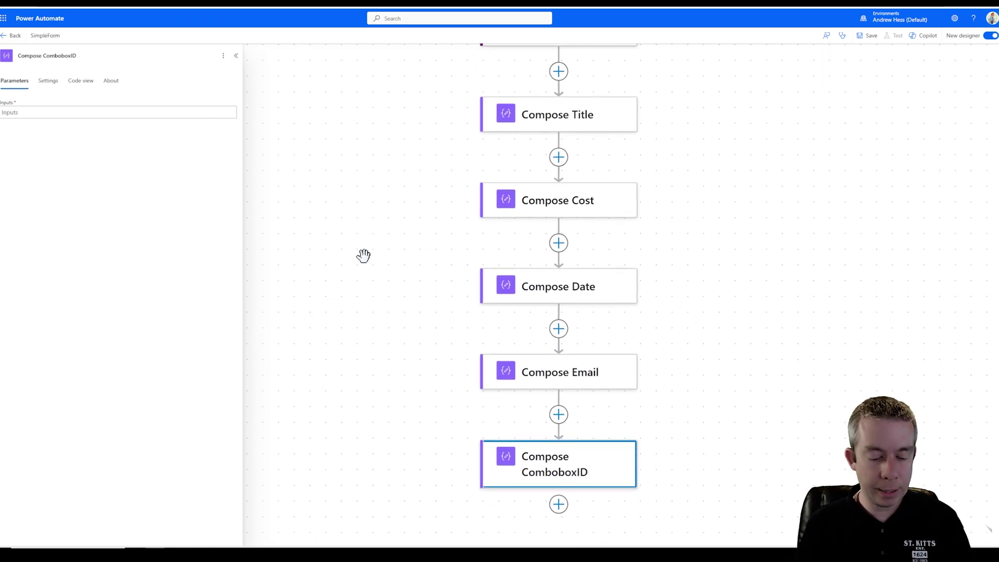
key(ctrl+minus)
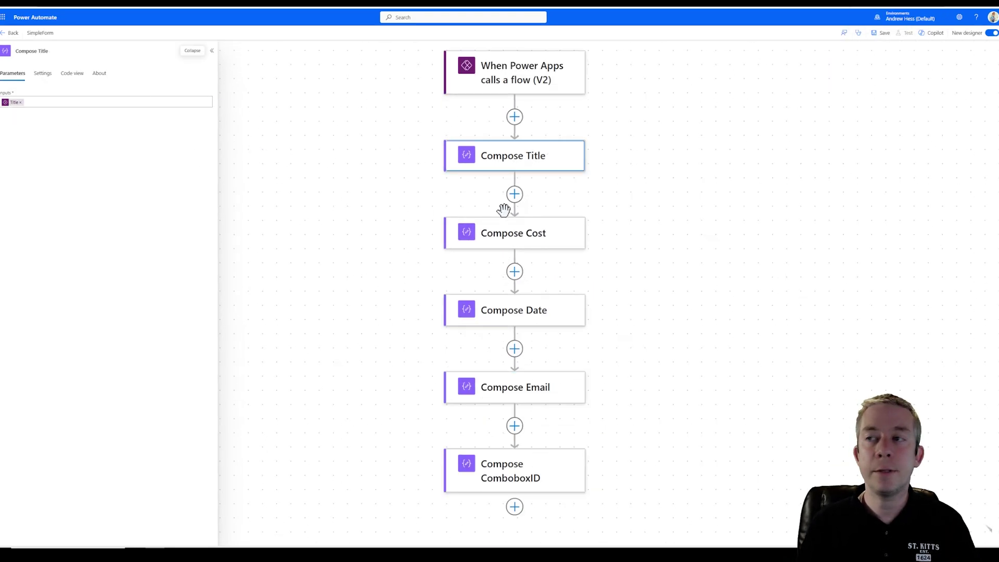
- Set Compose Cost's input to the Cost trigger value and Compose Date's to the Date value
click(503, 228)
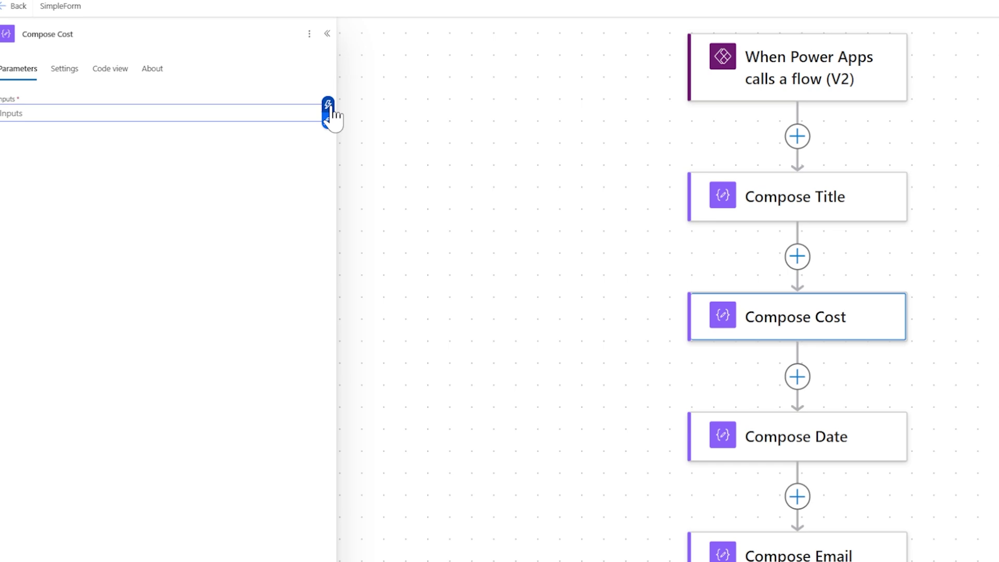
click(330, 109)
click(381, 268)
click(727, 451)
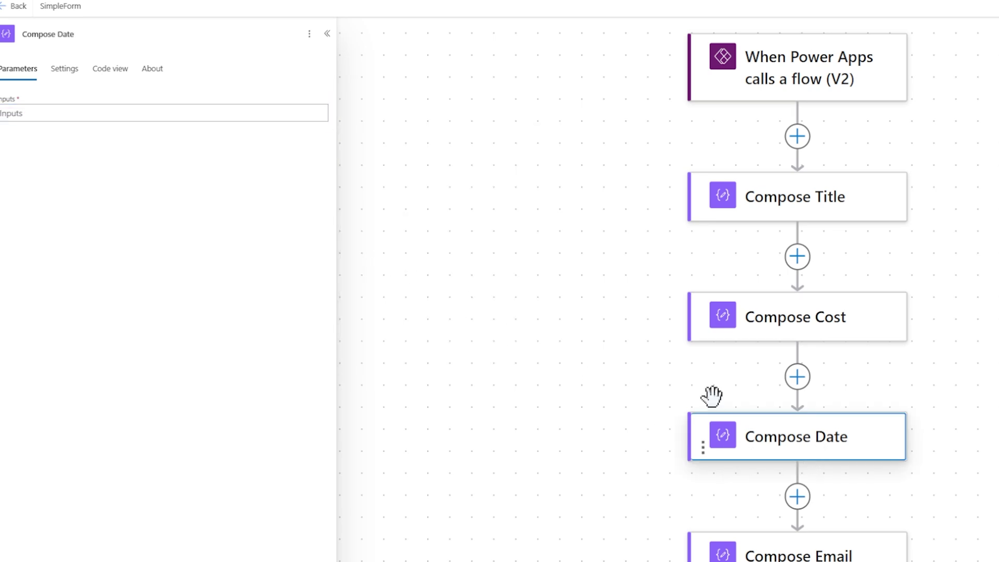
click(58, 115)
click(324, 105)
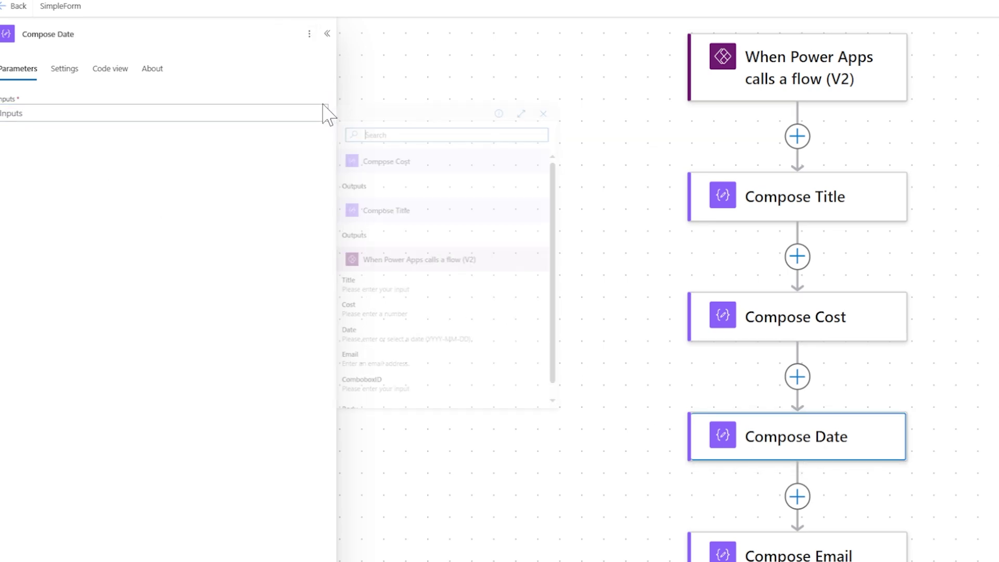
click(463, 335)
- Insert the ComboboxID trigger value into the next Compose step and save the flow
click(733, 549)
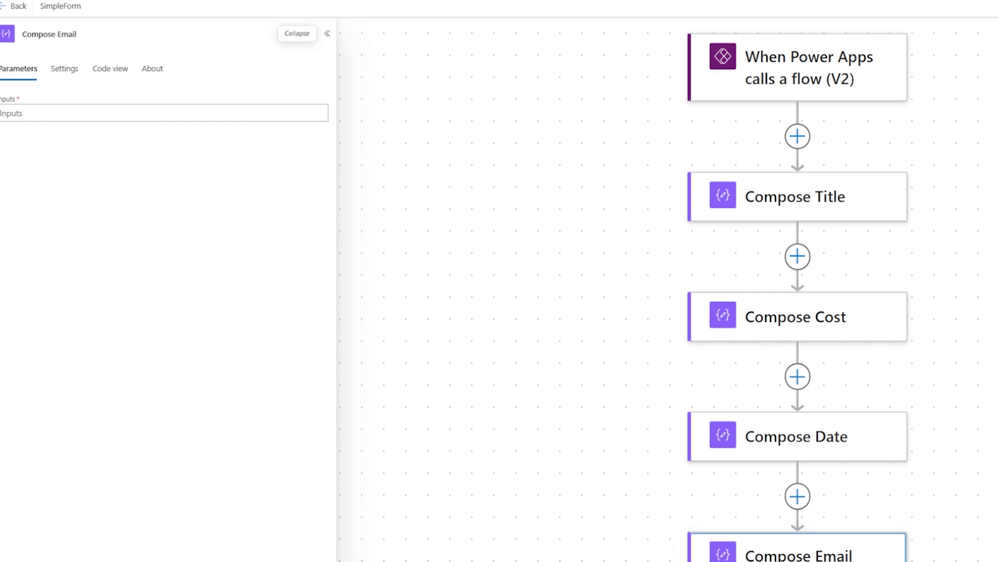
click(317, 115)
click(327, 107)
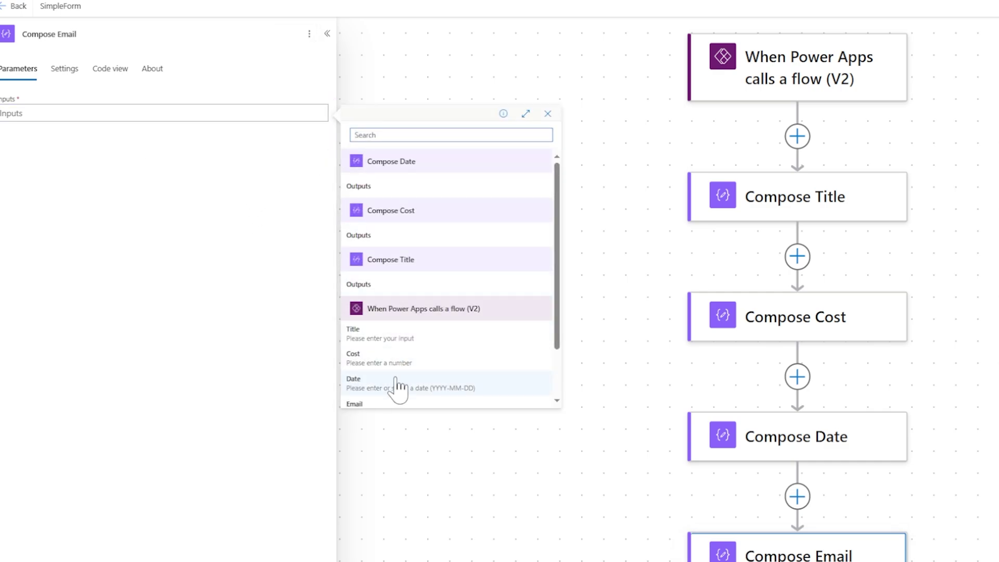
scroll(398, 388, down, 2)
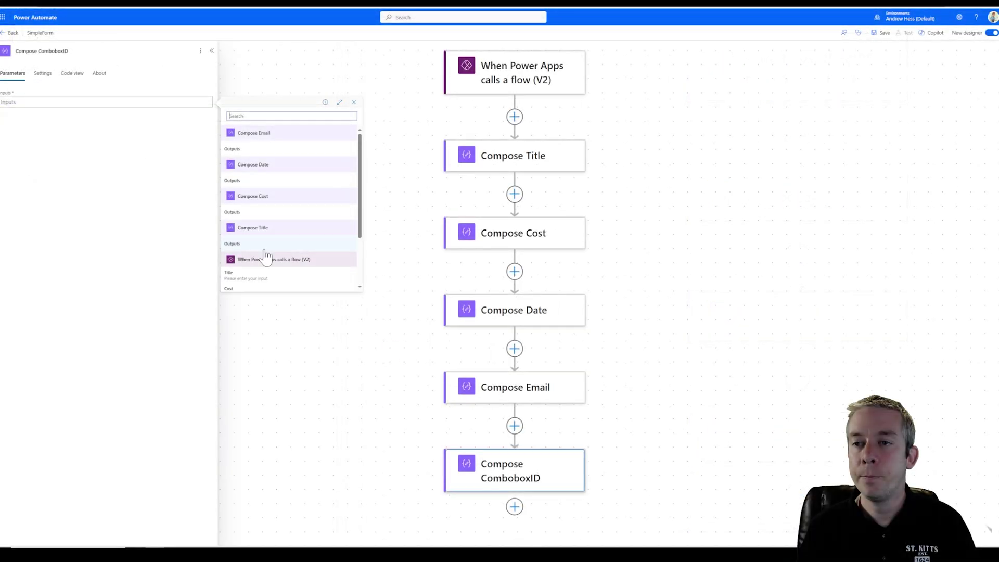
scroll(268, 256, down, 3)
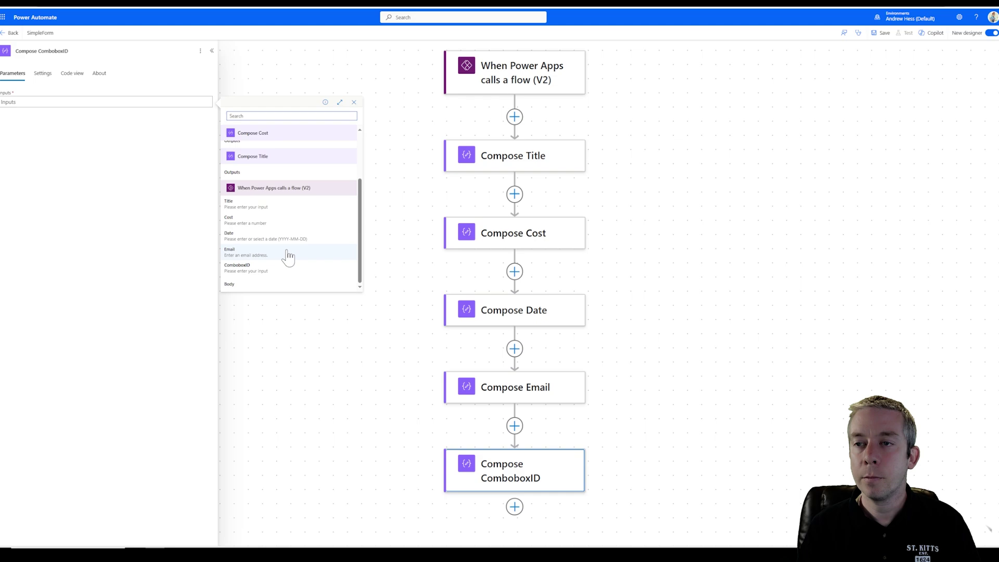
click(239, 266)
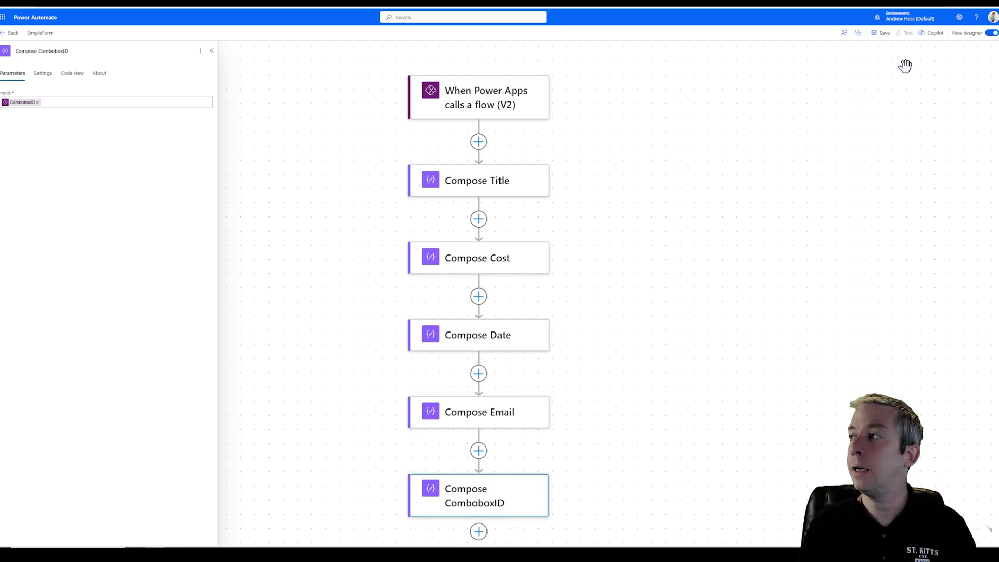
click(883, 32)
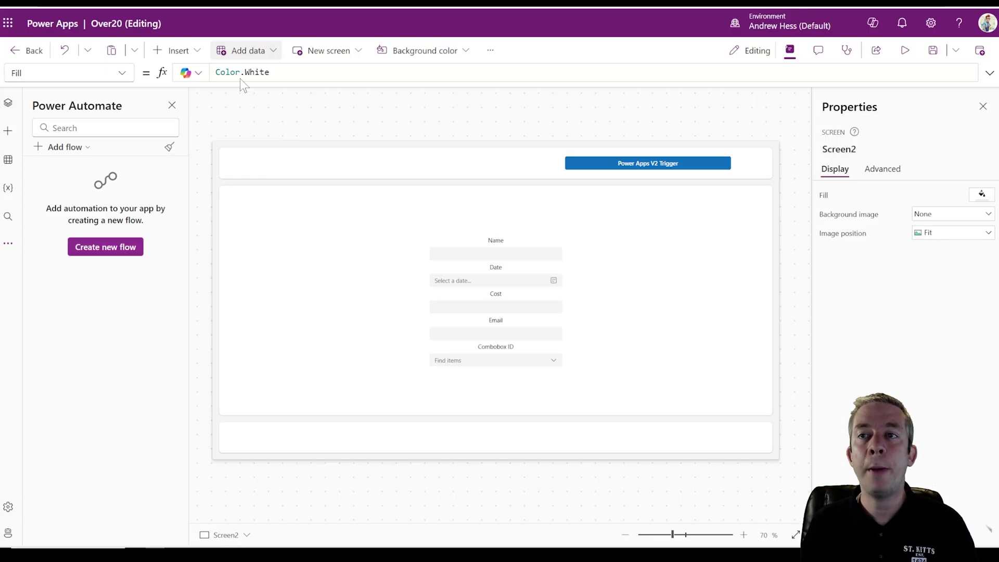
- Search the app's Add flow list for 'simp', finding no SimpleForm flow
click(79, 150)
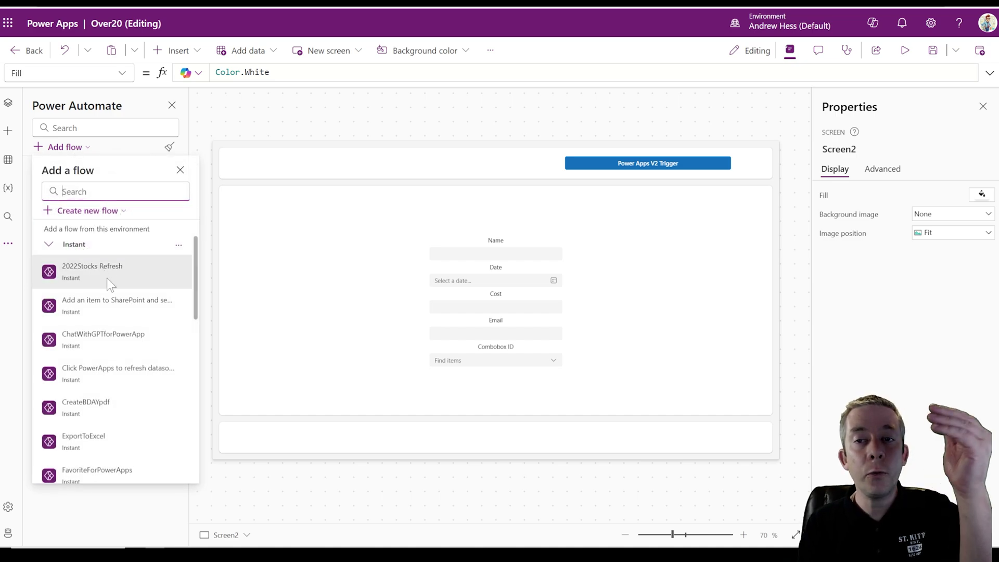
mouse_move(107, 286)
scroll(114, 312, down, 8)
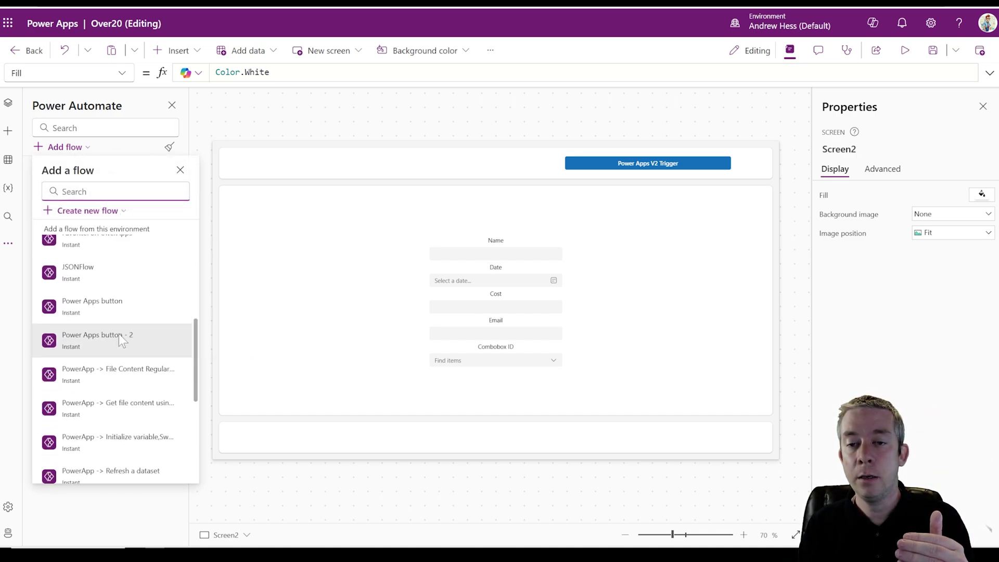
scroll(117, 348, down, 2)
scroll(118, 348, up, 6)
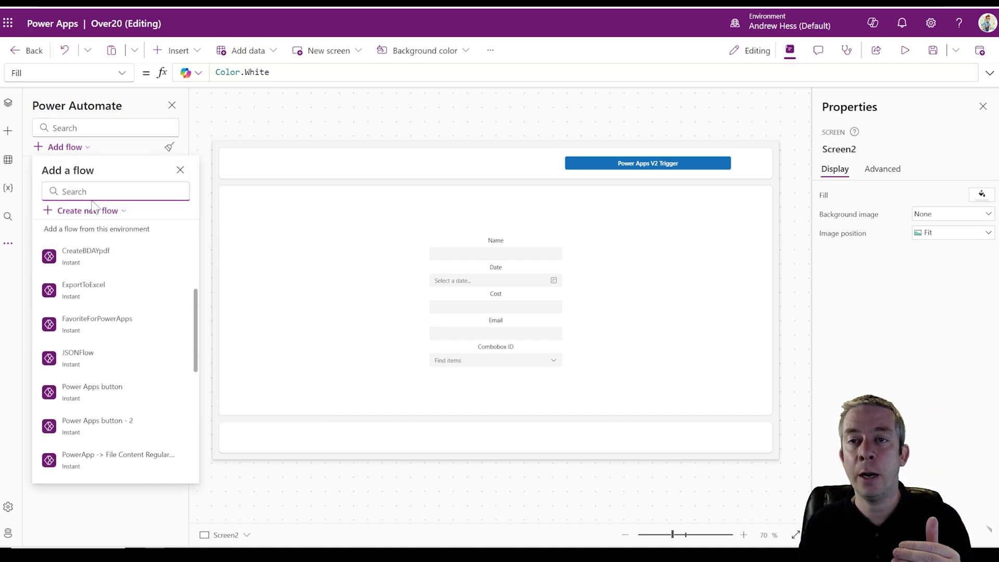
text(simple)
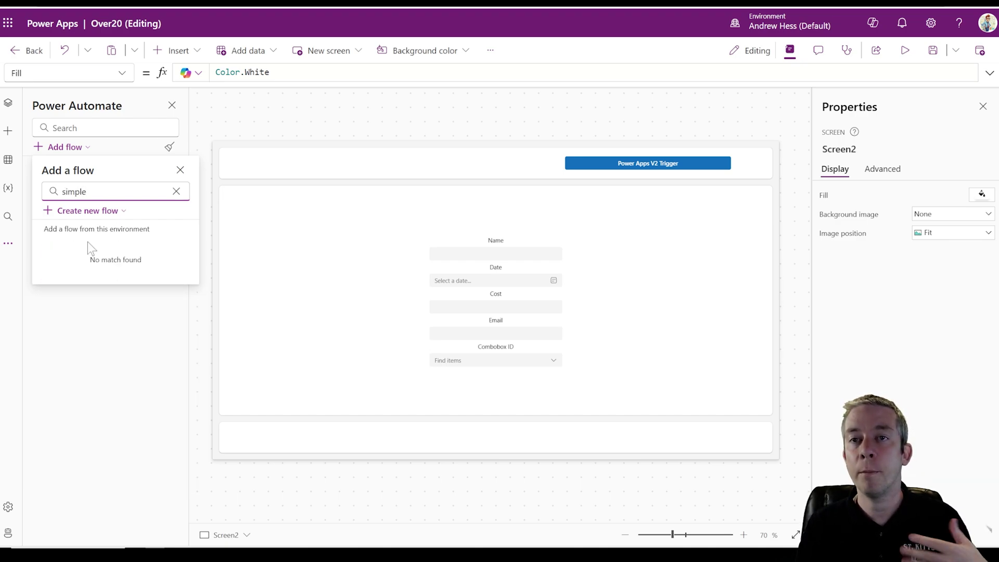
click(92, 347)
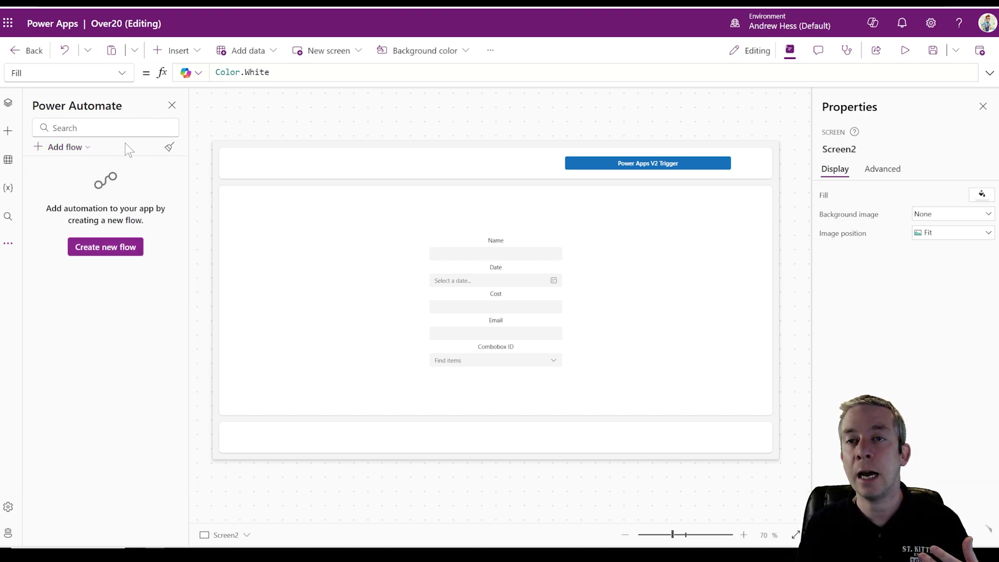
click(66, 149)
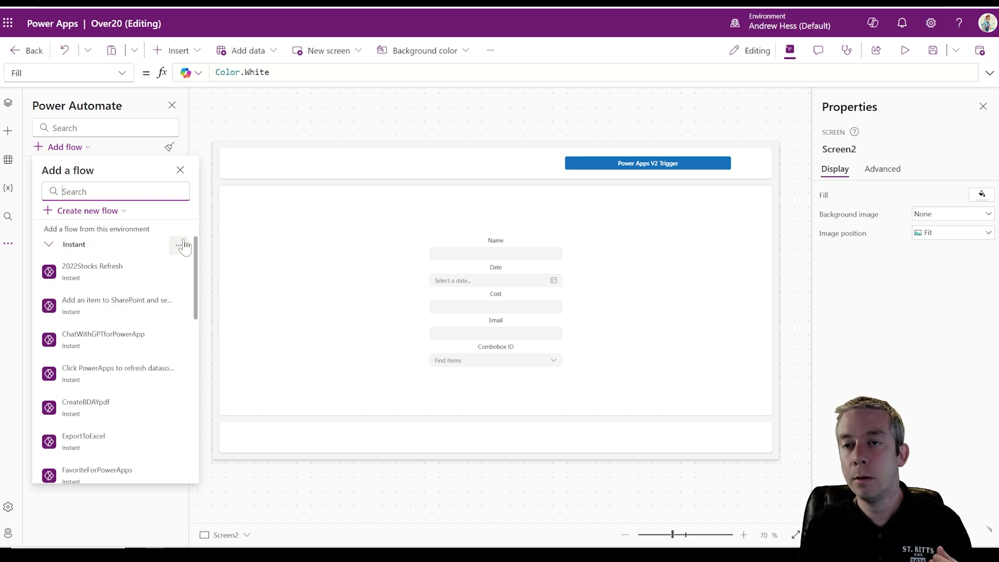
click(52, 247)
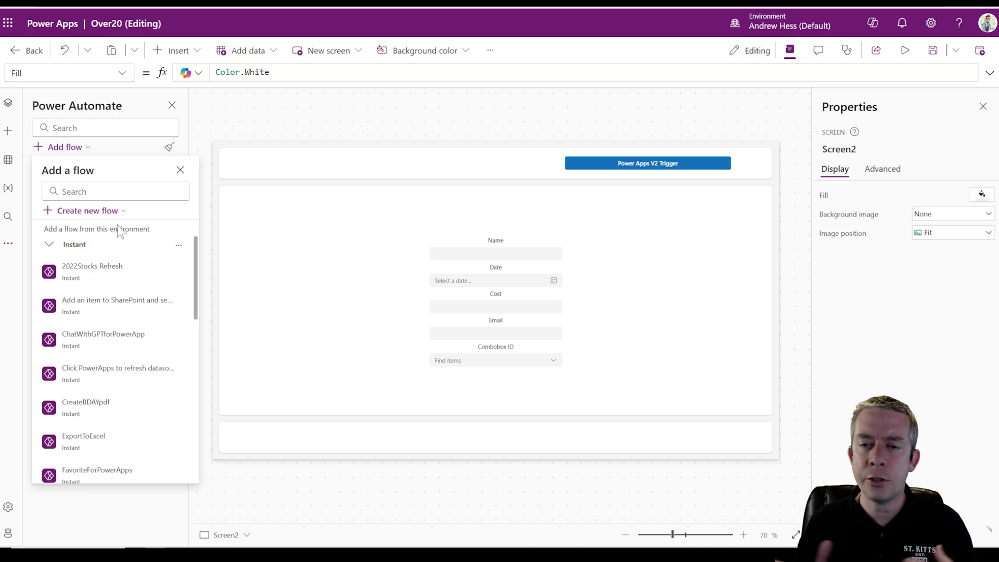
- Save the app and reload the page to refresh the available flows
click(932, 50)
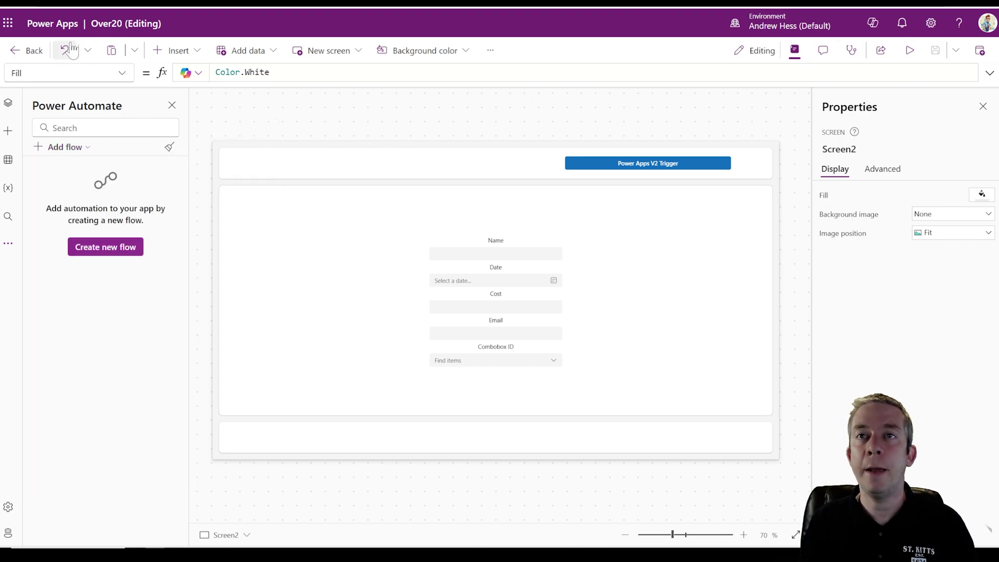
key(F5)
click(534, 44)
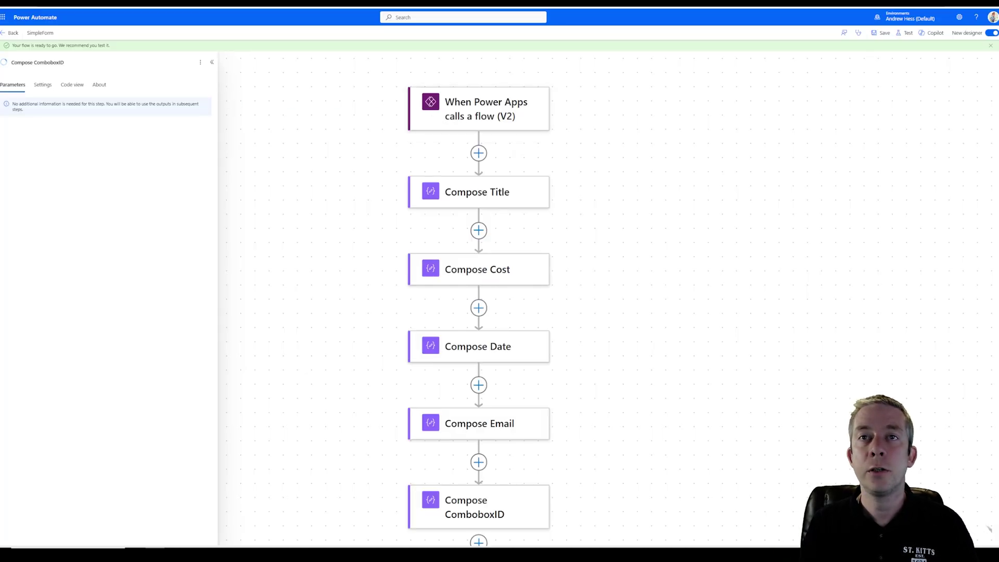
- Go back to the SimpleForm flow's details page and close the 'Your flow is ready to go' notice
click(10, 33)
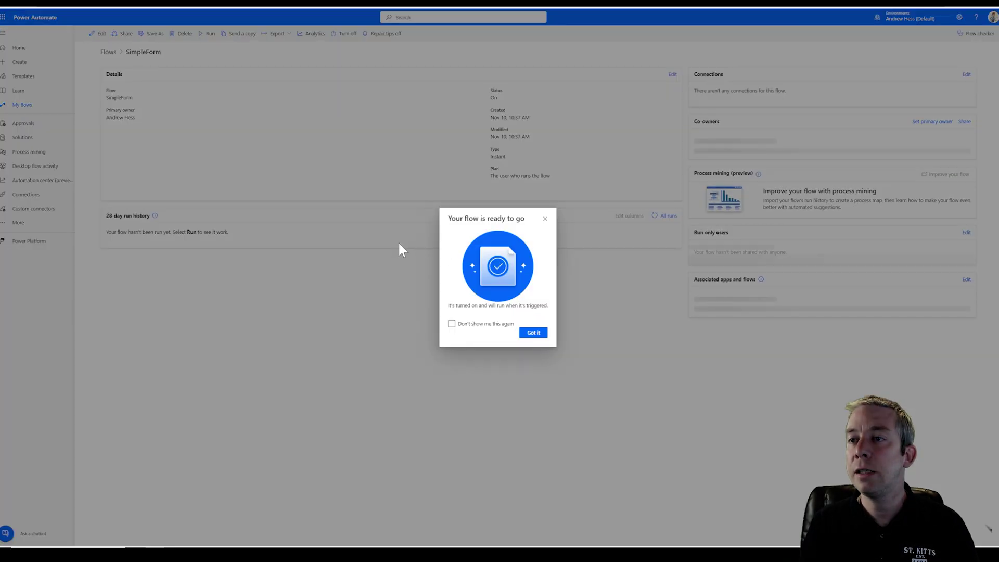
click(533, 333)
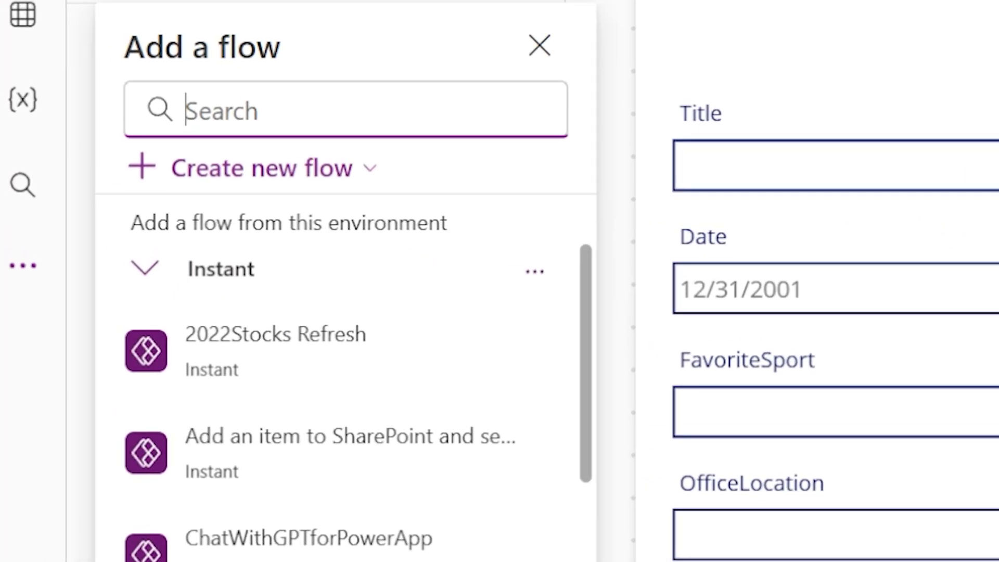
- Add the SimpleForm flow to the app, then select the 'false' OnSelect formula of Screen2's ButtonCanvas4
text(simp)
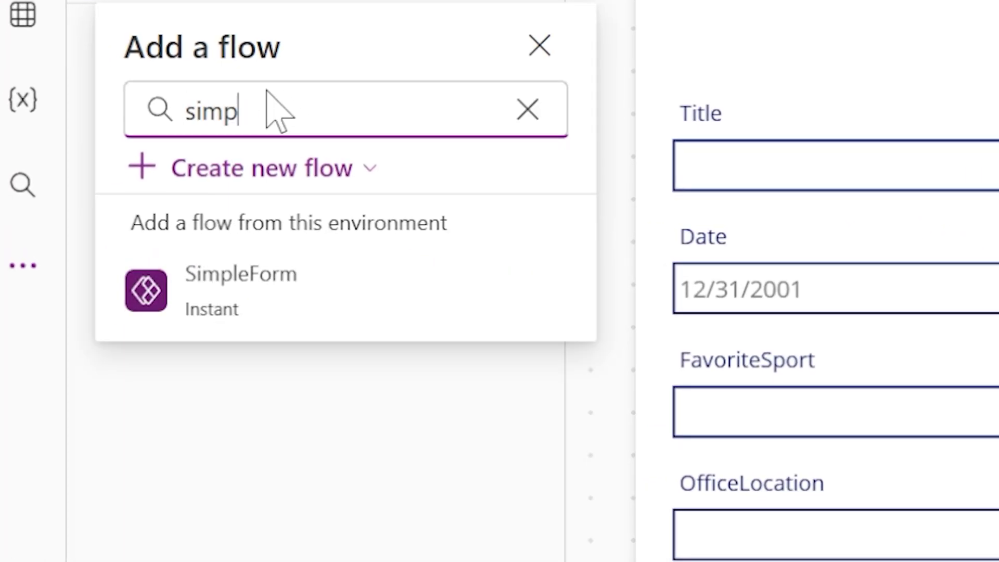
text(le)
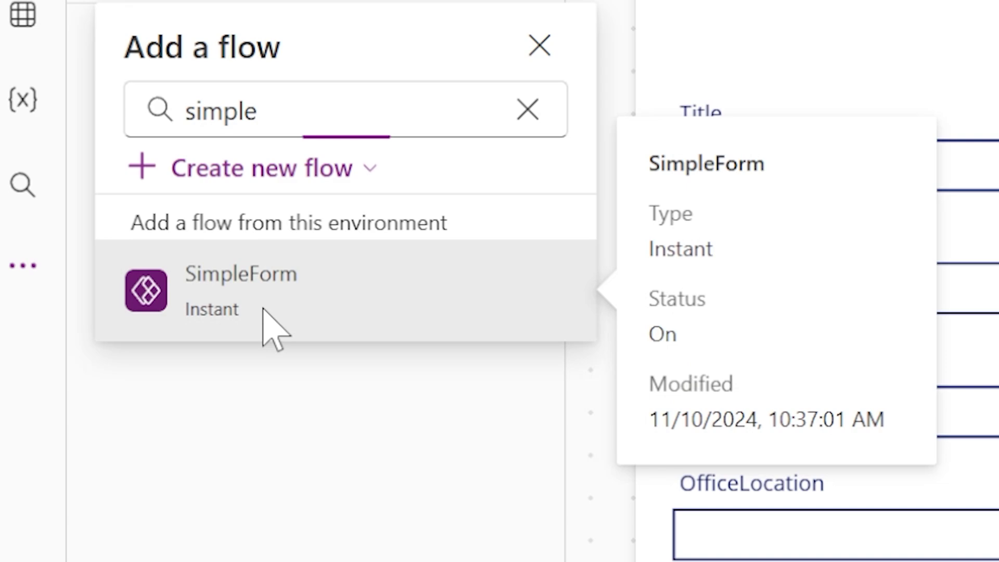
click(267, 305)
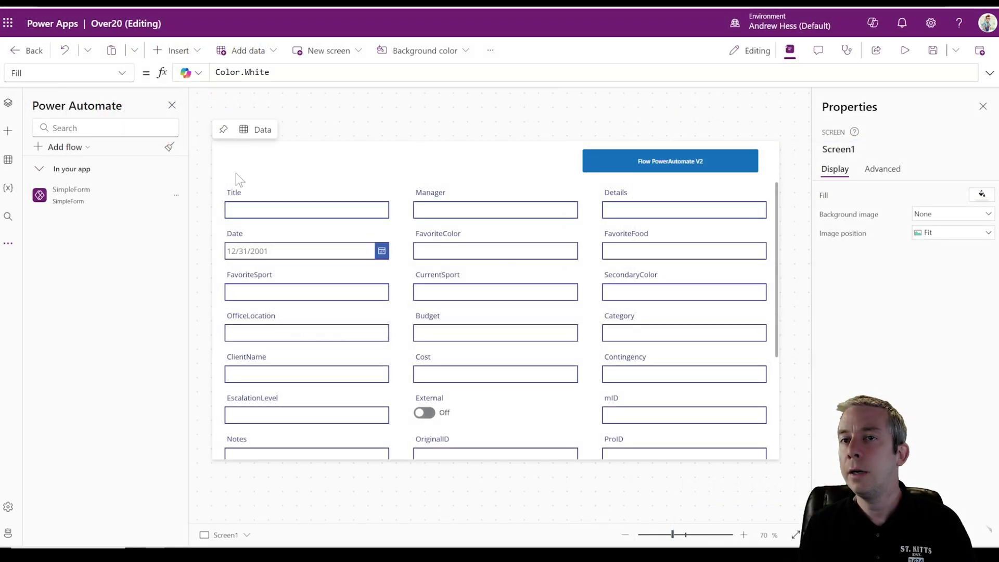
click(8, 102)
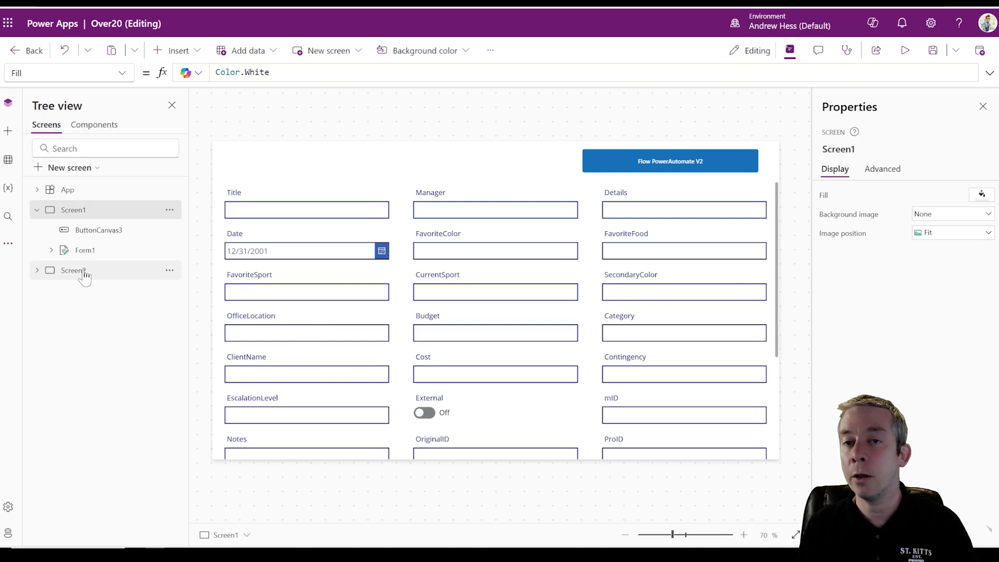
click(611, 167)
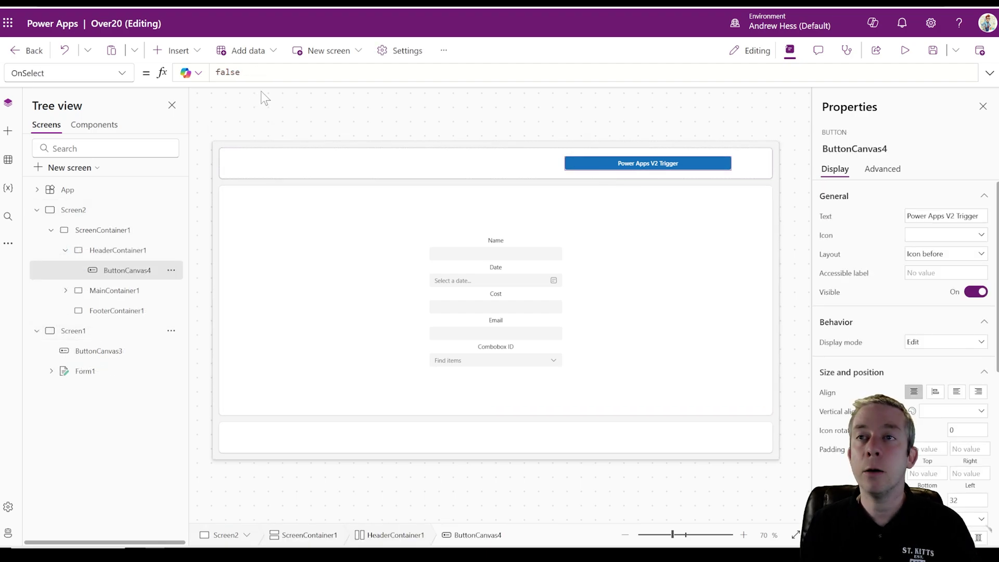
double_click(227, 72)
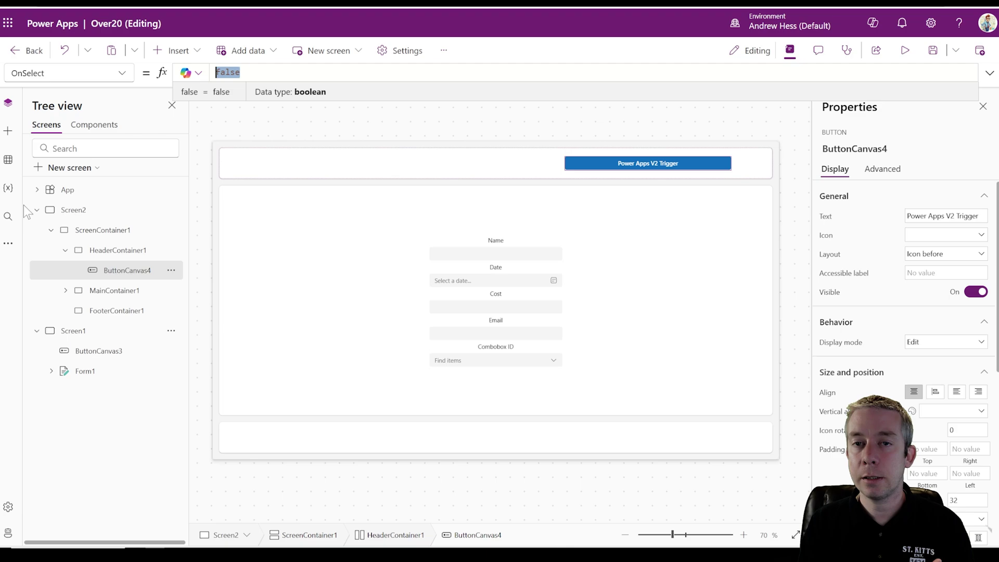
- Show the app's Power Automate flows and enter SimpleForm.Run( as the trigger button's OnSelect formula
click(7, 219)
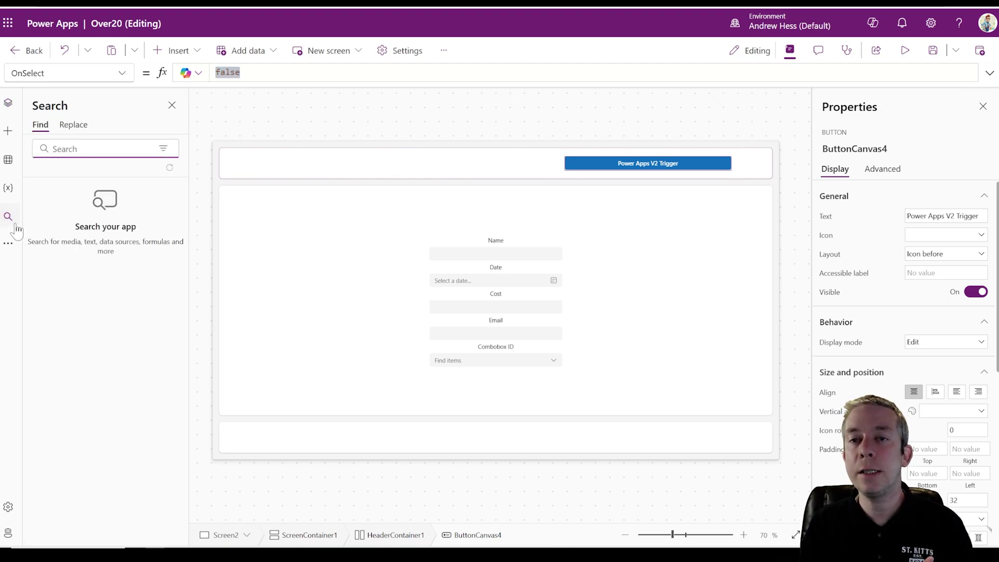
click(8, 243)
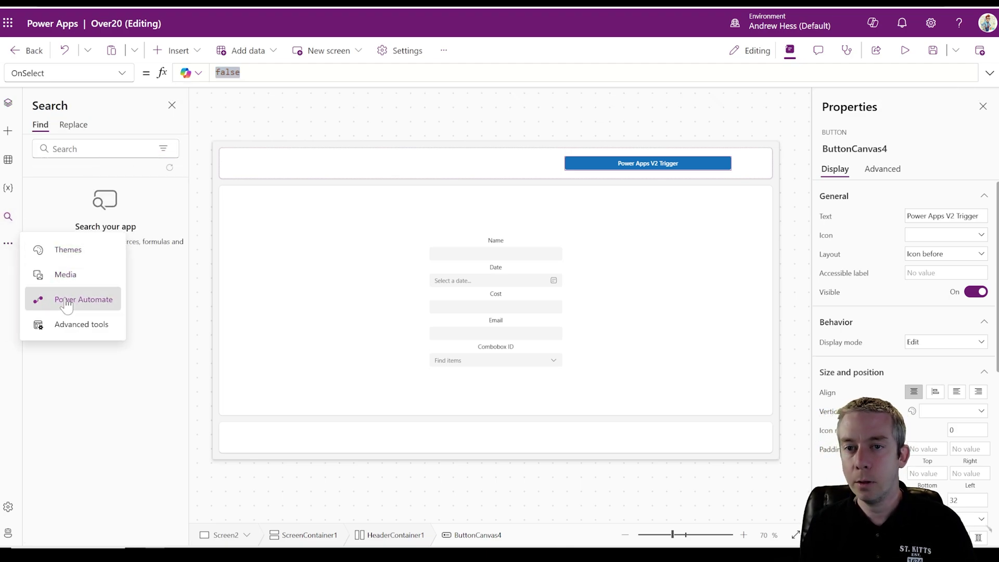
click(73, 298)
click(242, 78)
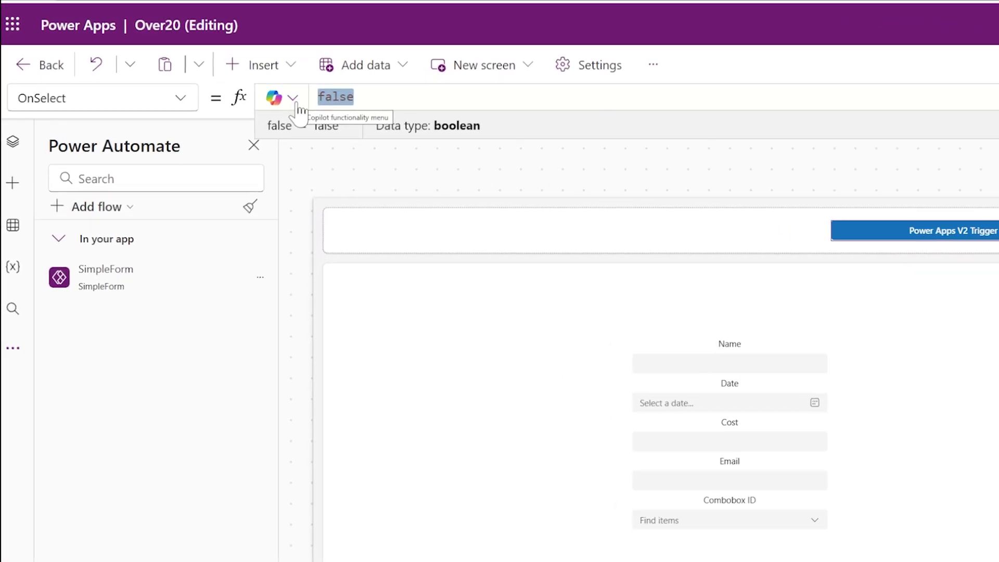
text(Simple)
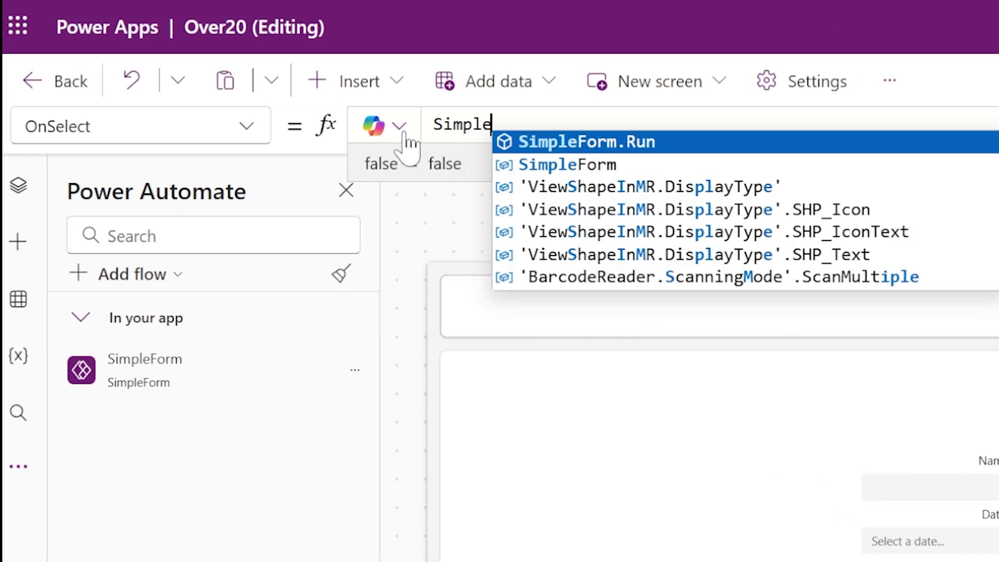
text(Form)
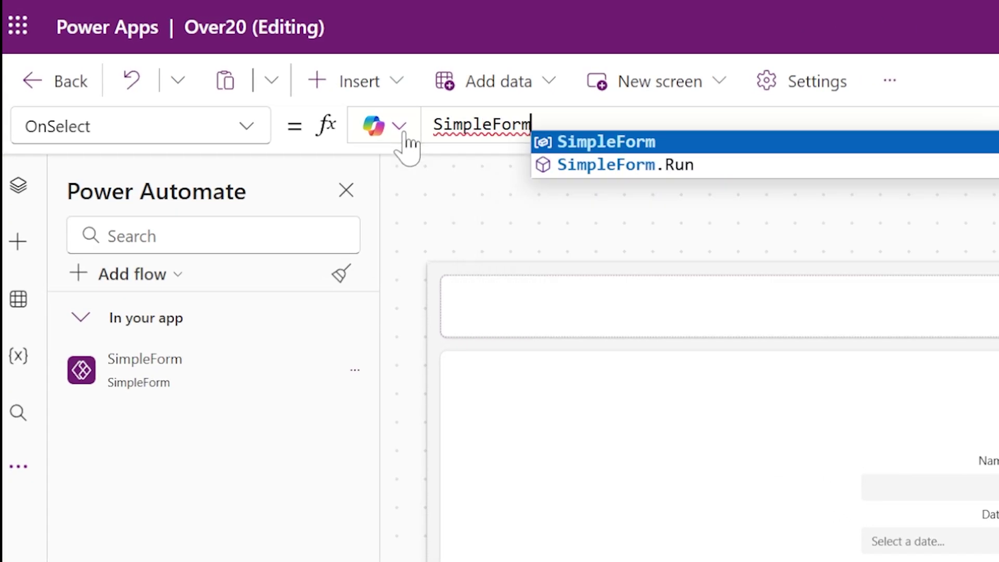
text(.Run()
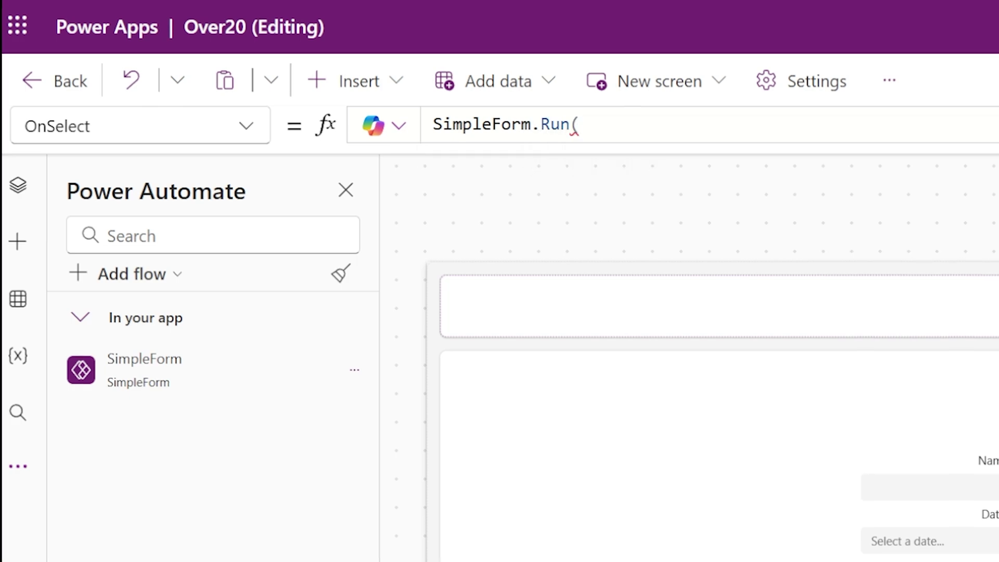
key(BackSpace)
text(()
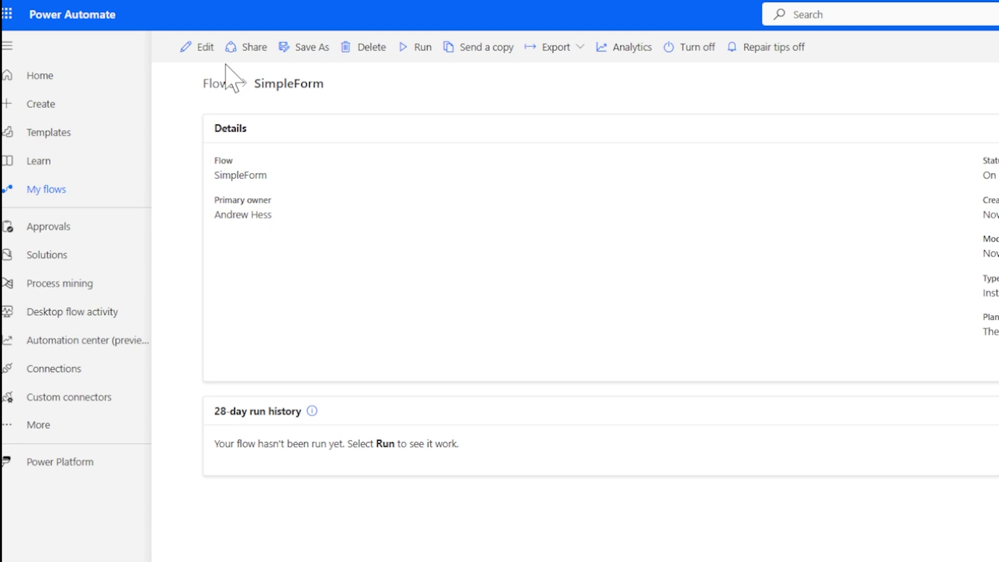
- Edit SimpleForm and view the Power Apps (V2) trigger's Title, Cost, Date, Email and ComboboxID parameters
click(185, 46)
click(884, 501)
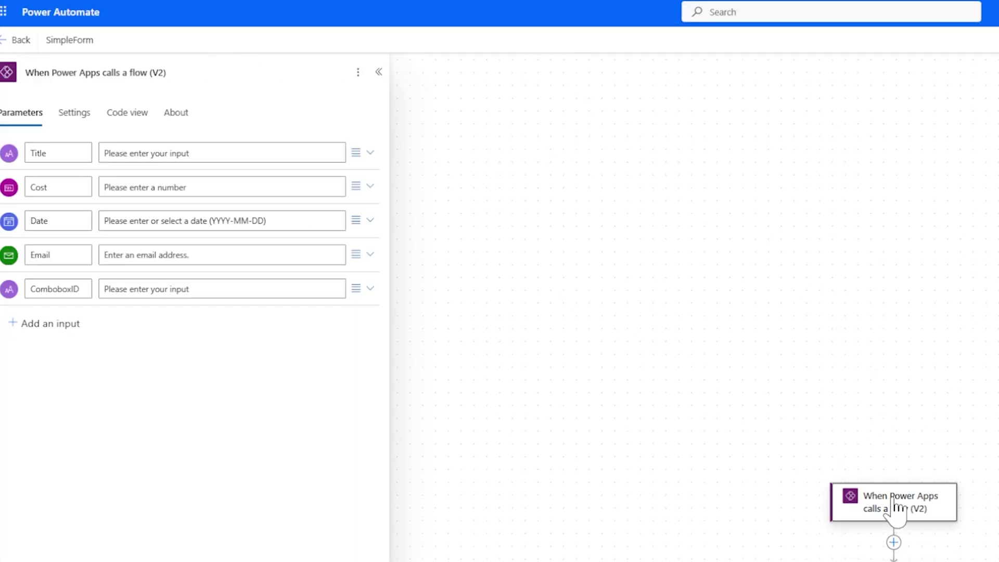
drag(499, 229, 597, 257)
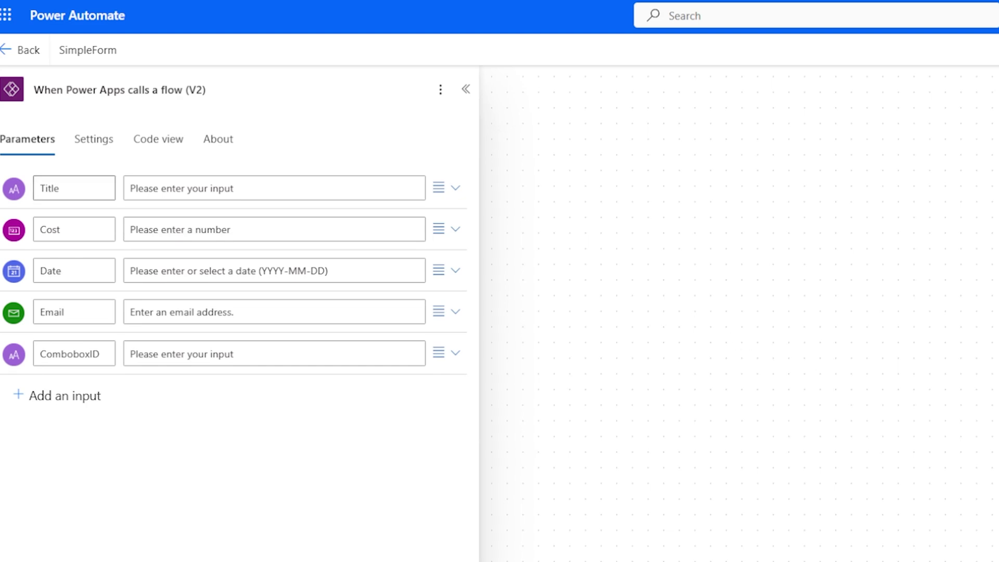
drag(774, 428, 588, 203)
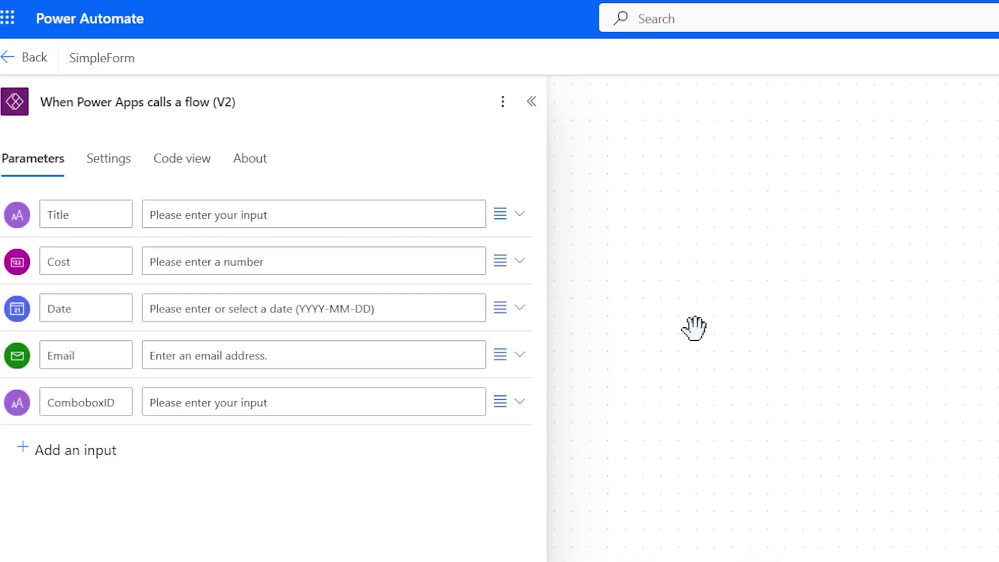
drag(858, 385, 603, 244)
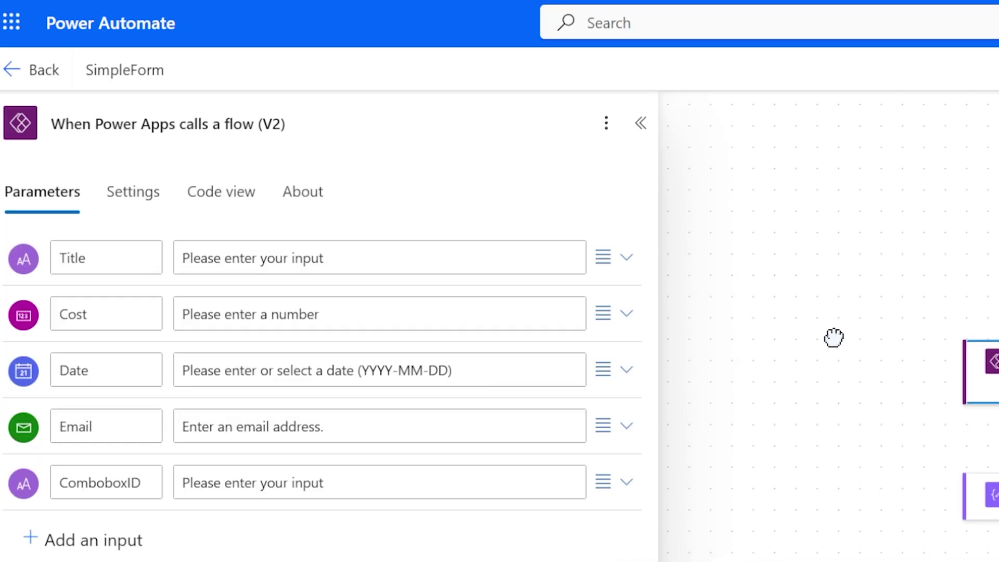
drag(833, 338, 831, 224)
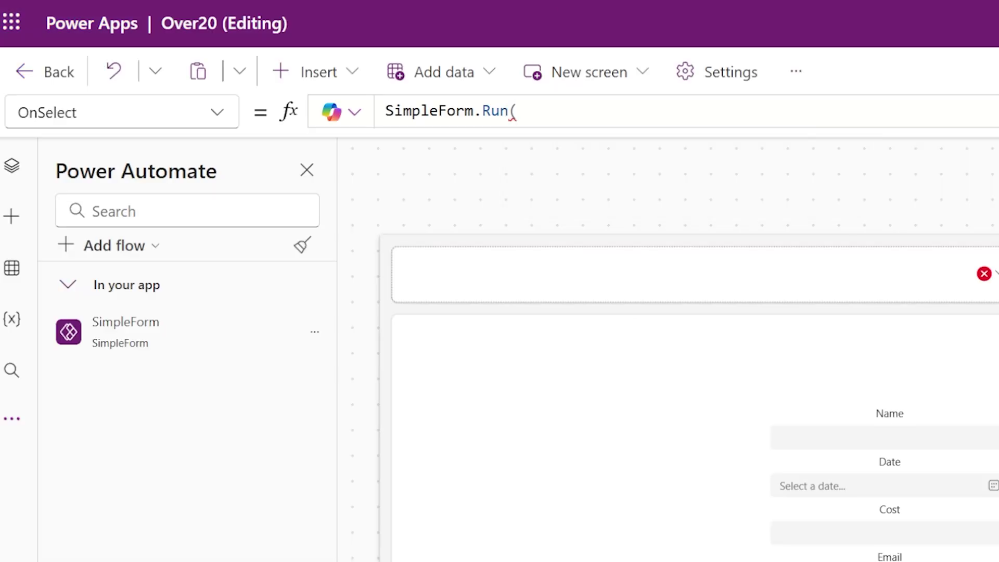
- In ButtonCanvas4's OnSelect, enter TextInputCanvas1.Value and TextInputCanvas2.Value as the first SimpleForm.Run arguments
key(BackSpace)
text(()
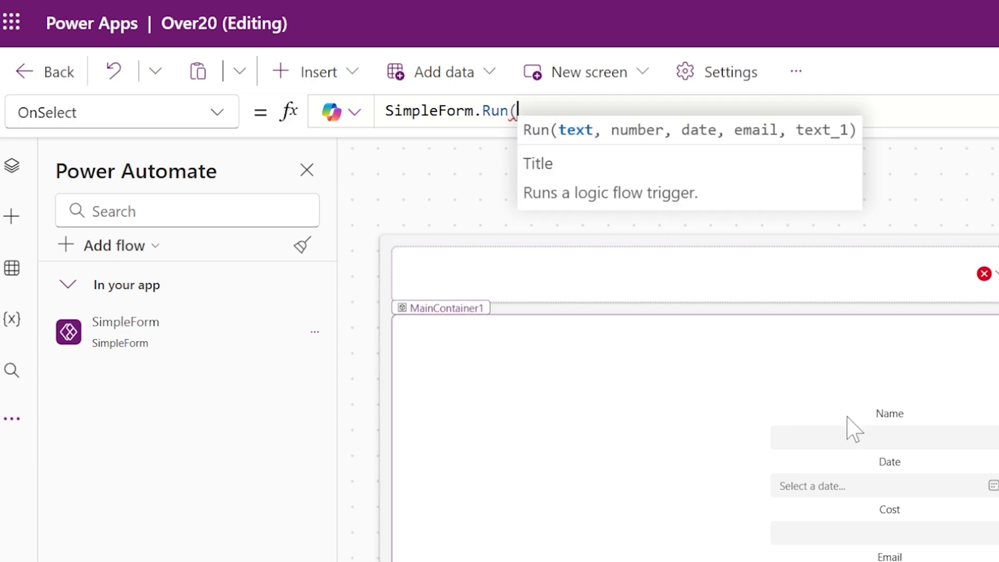
click(847, 435)
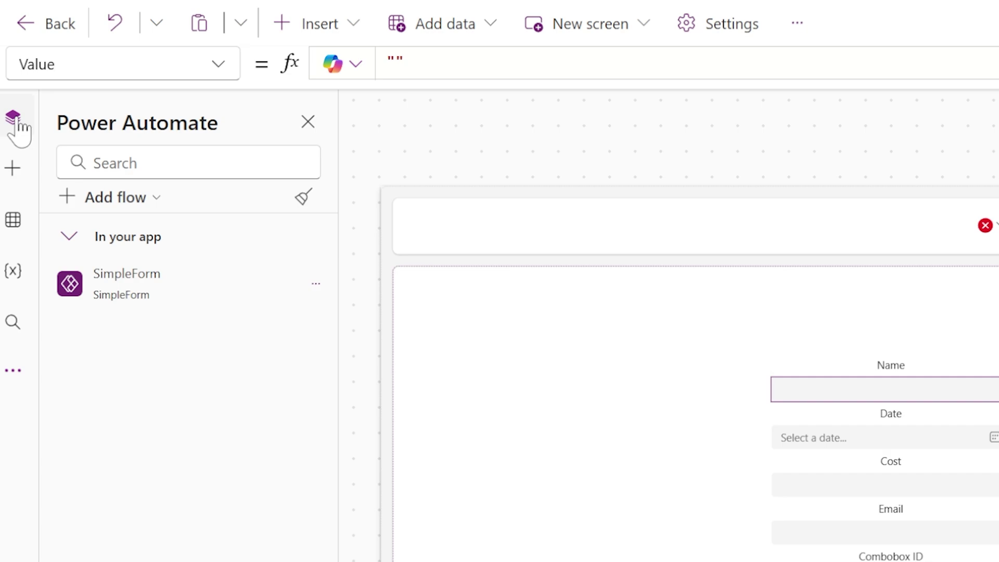
click(13, 120)
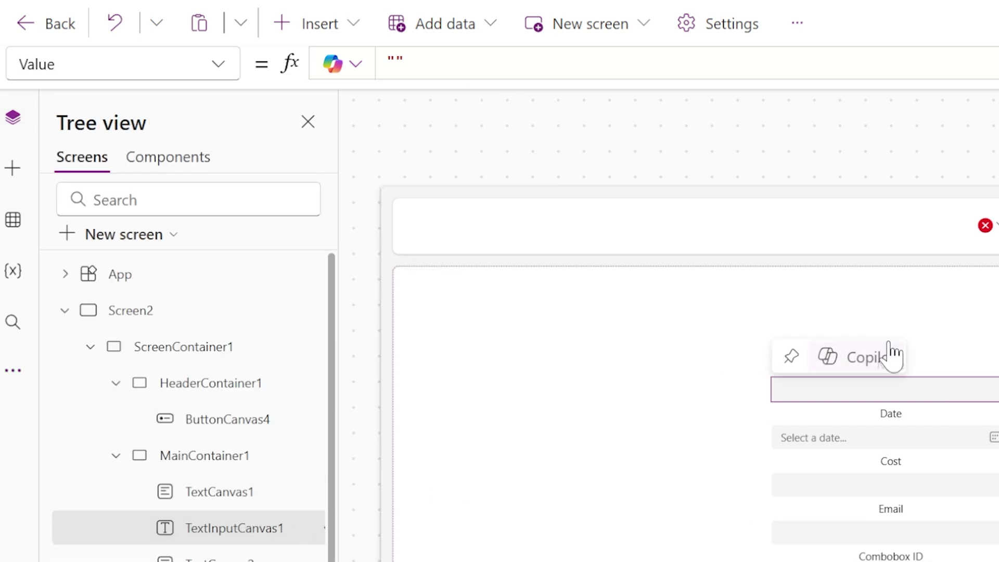
click(985, 245)
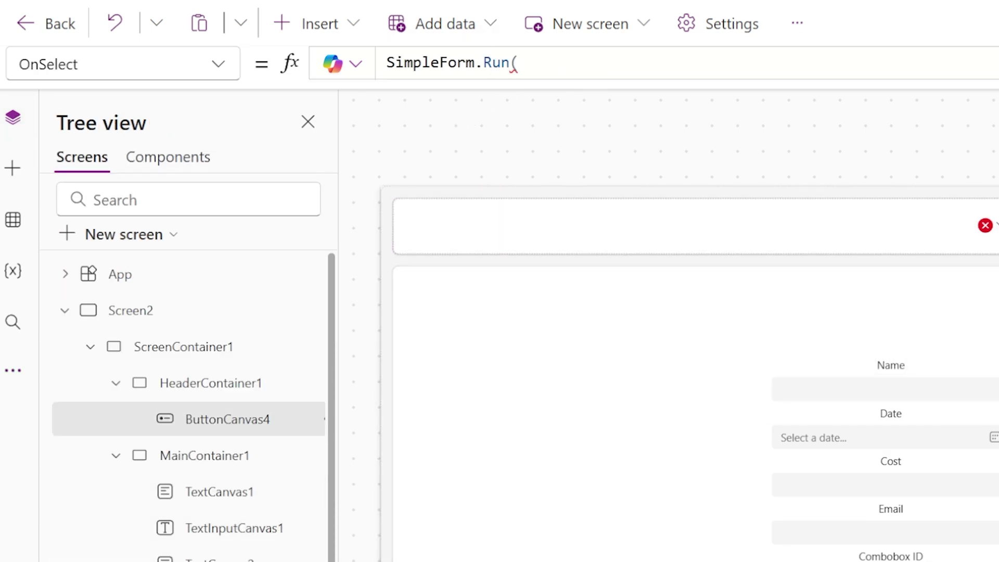
text(TextInput)
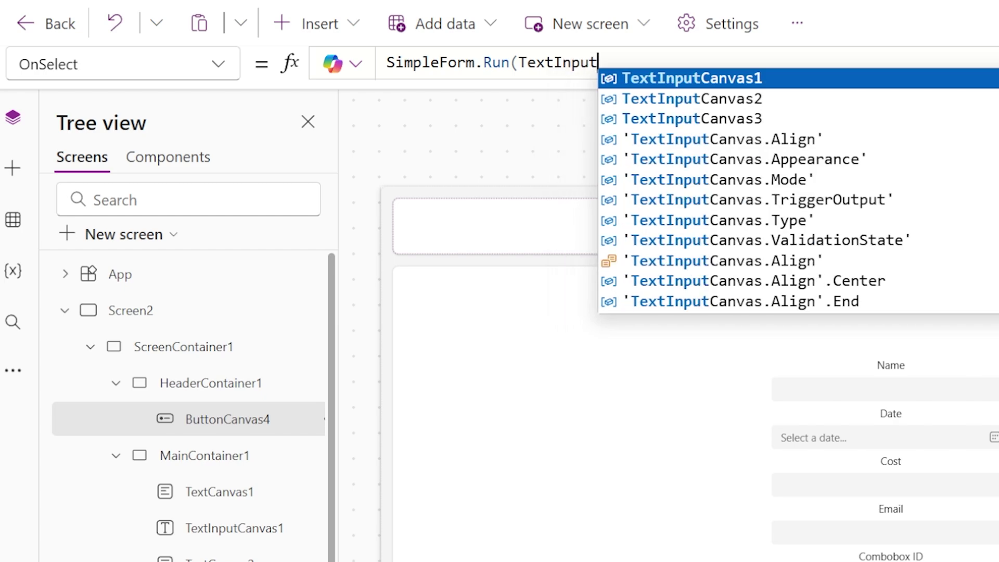
text(Canvas1.Value,)
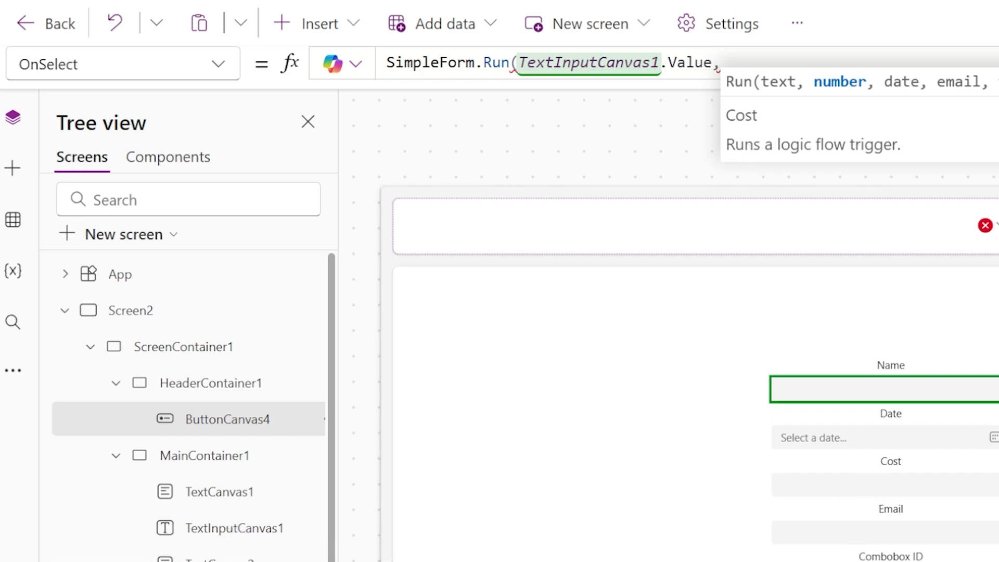
text(TextInput)
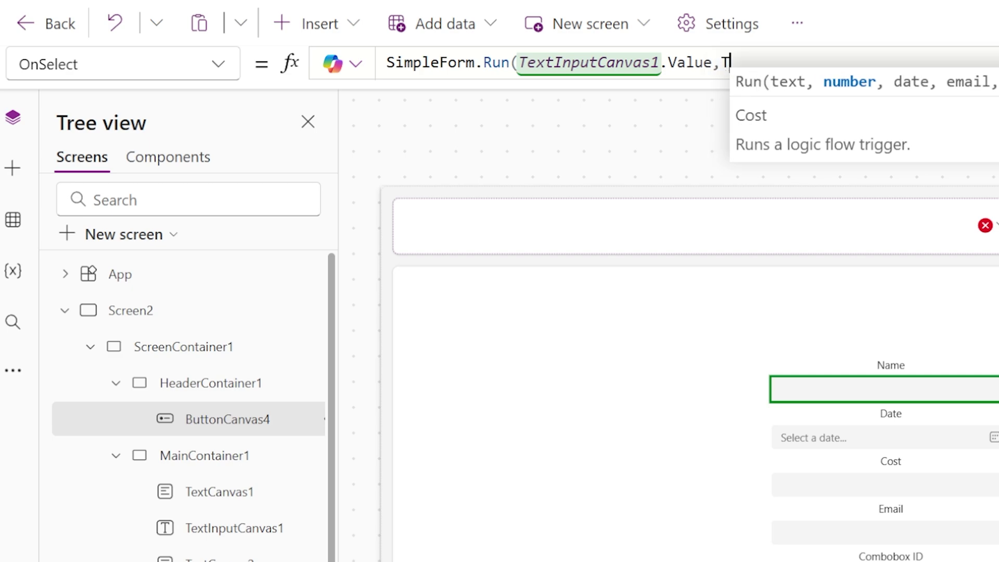
text(Canvas2)
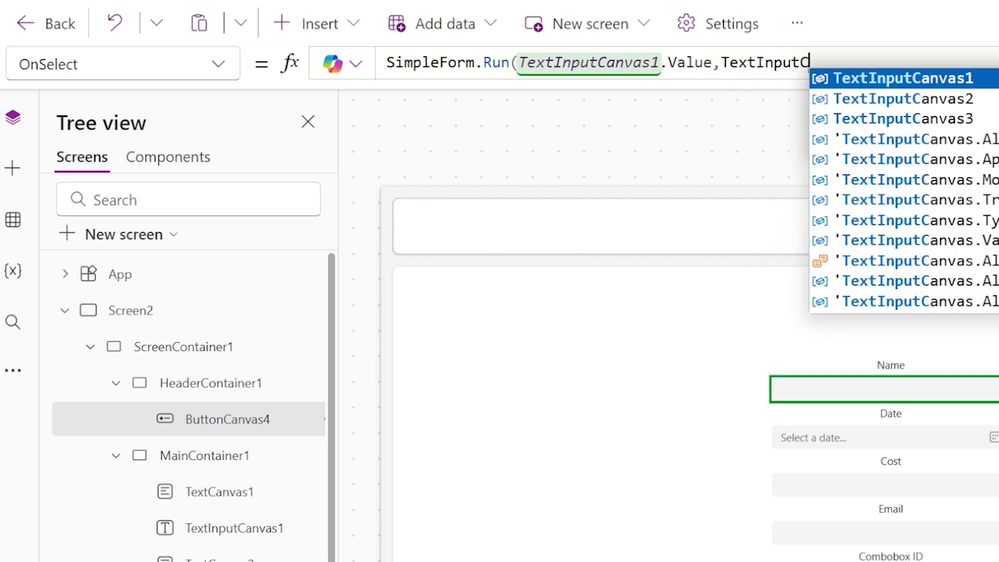
text(.Value)
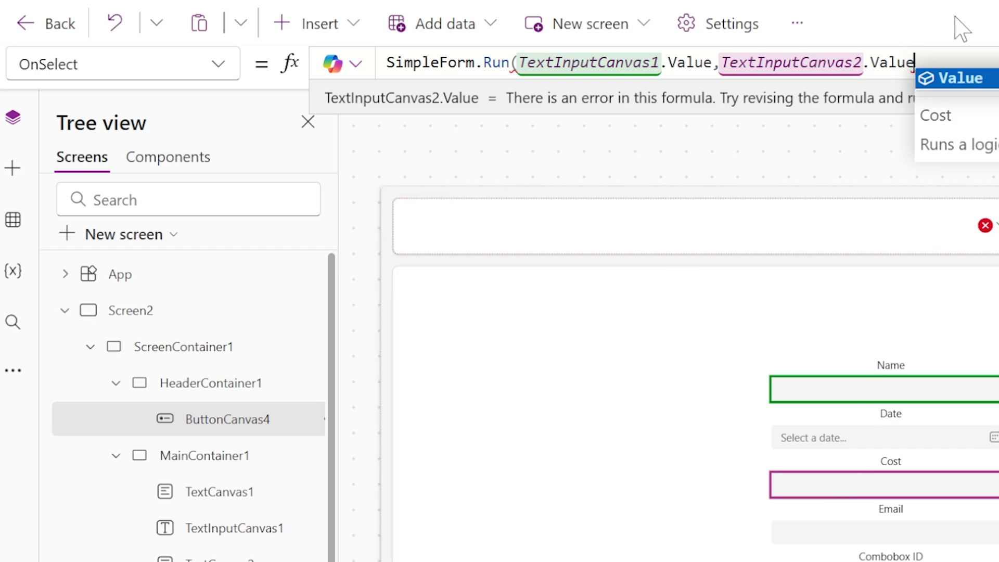
text(,)
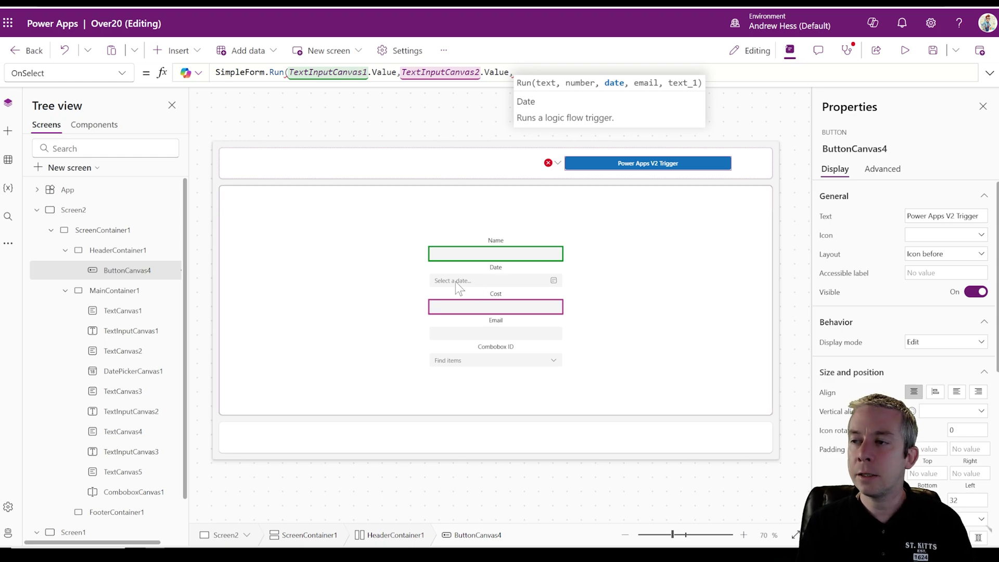
text(DatePic)
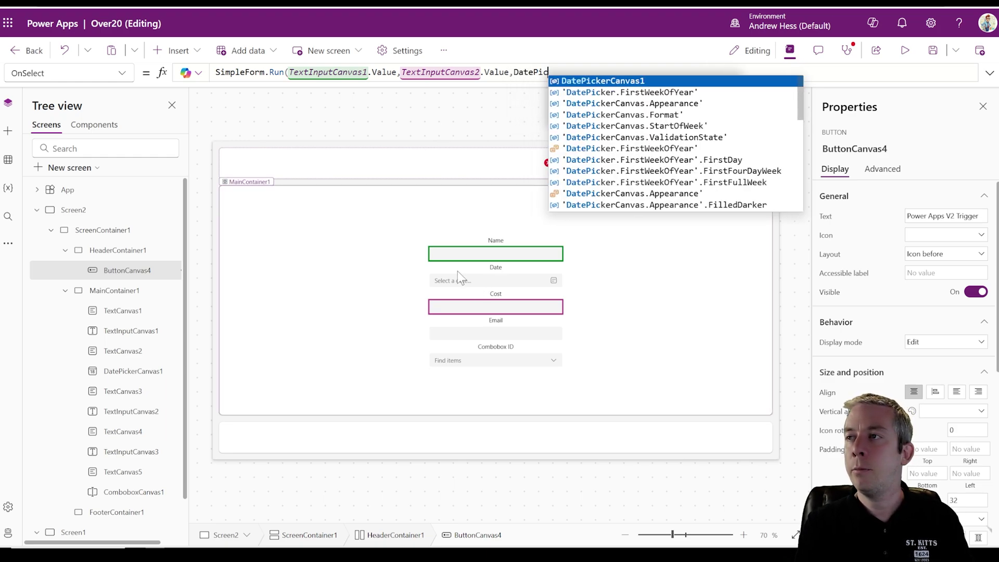
text(kerCanvas1.)
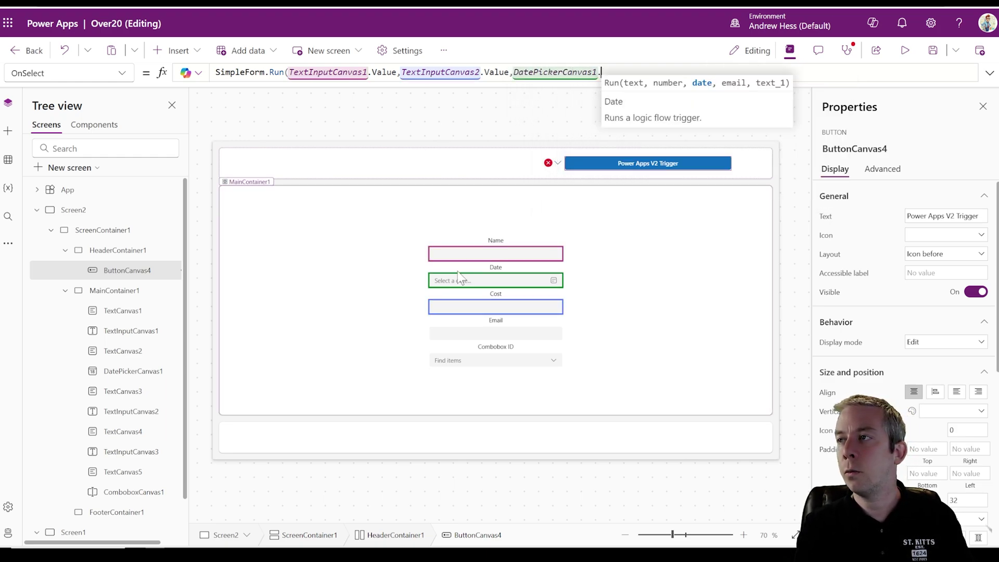
text(SelectedDa)
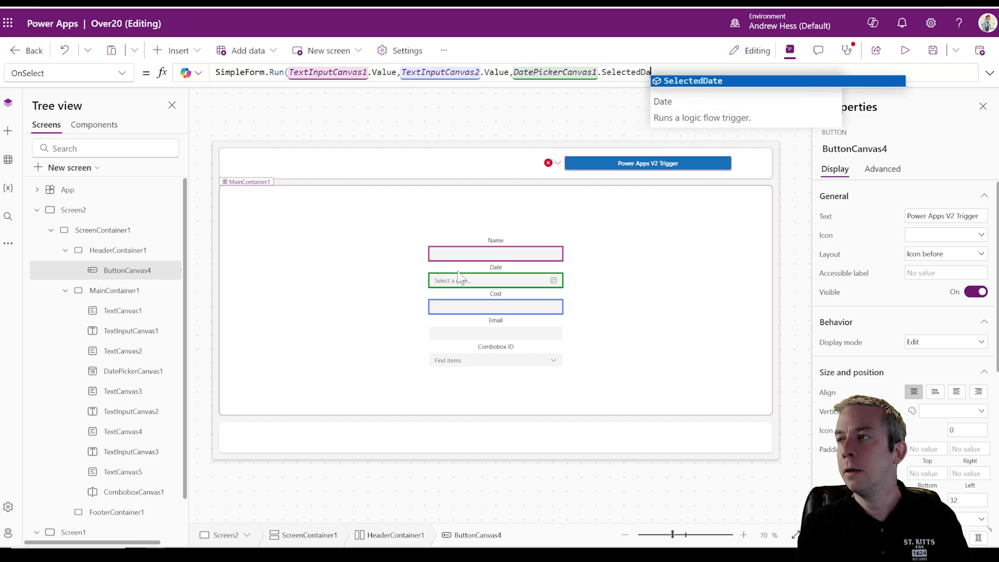
text(te,)
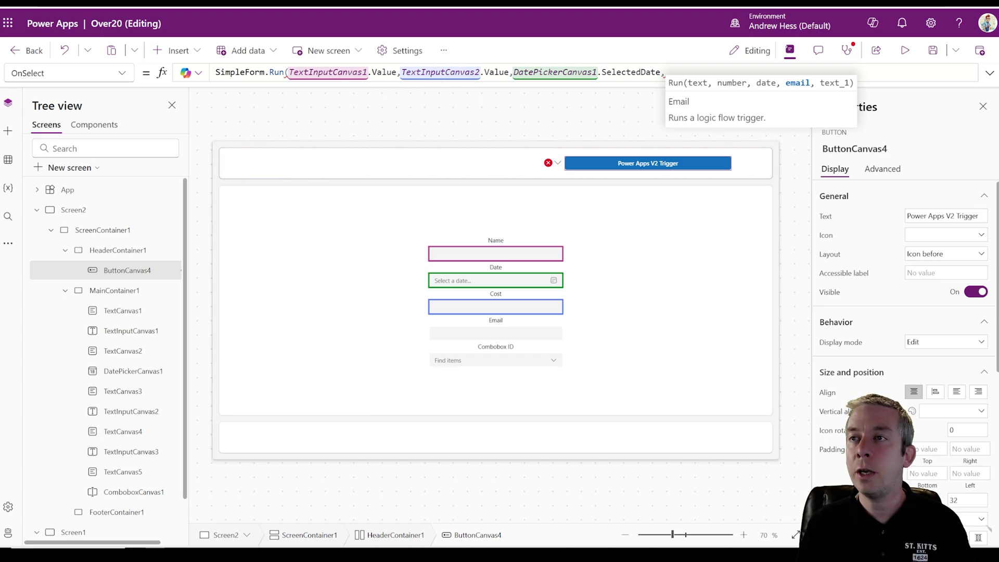
- Append TextInputCanvas3.Value and ComboboxCanvas1.Selected.Value, closing the SimpleForm.Run call
drag(367, 73, 289, 73)
key(ctrl+c)
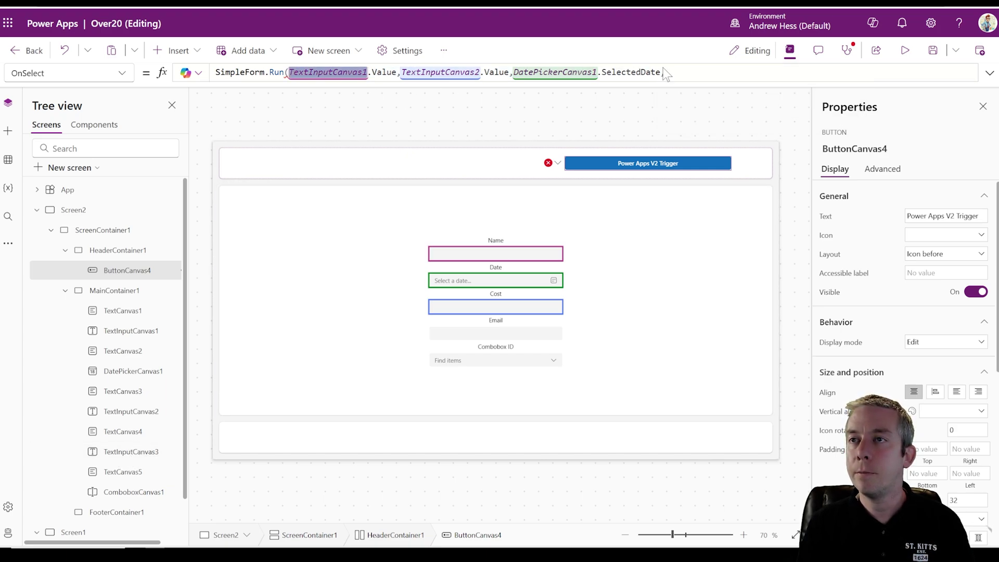
click(663, 72)
key(ctrl+v)
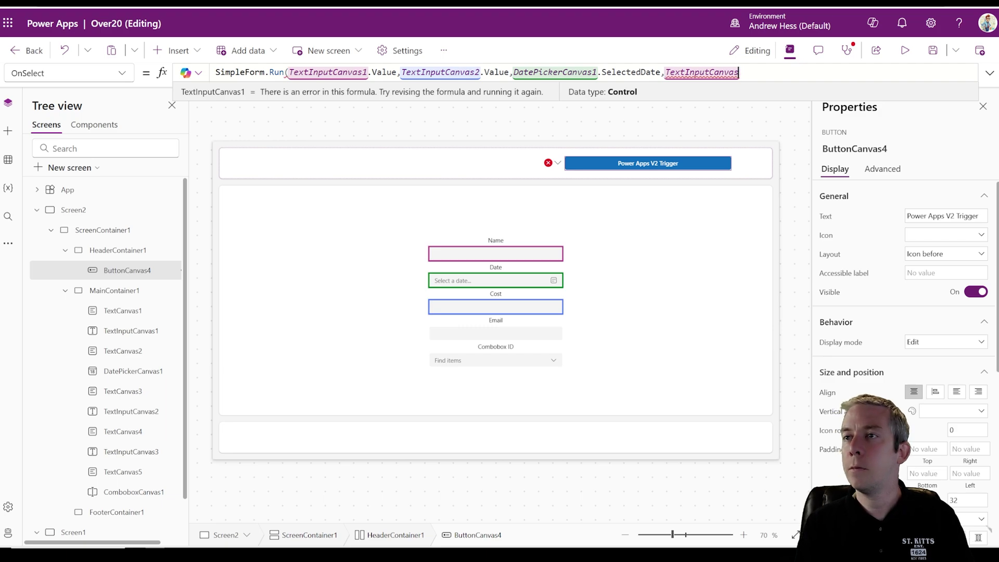
text(3.Value)
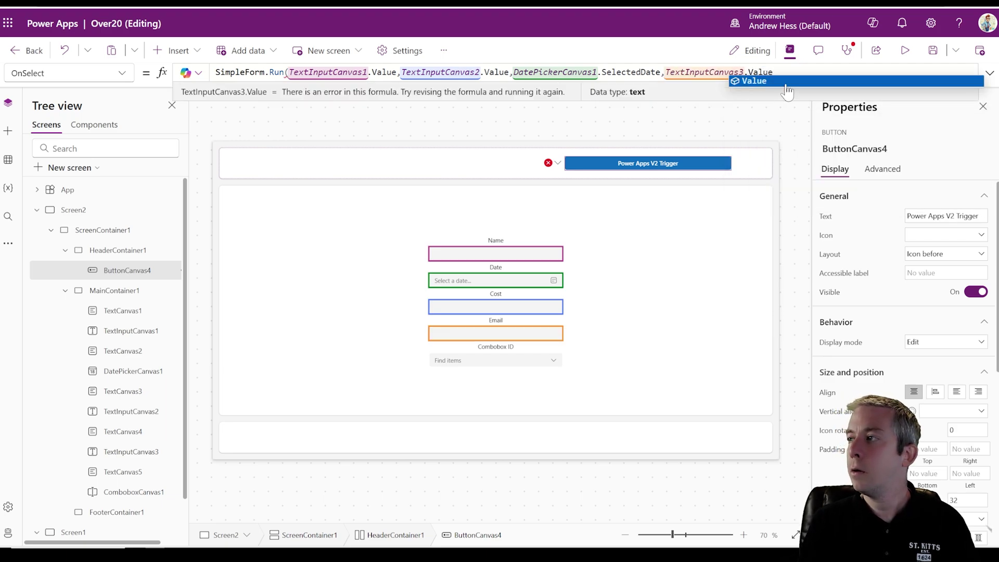
text(,)
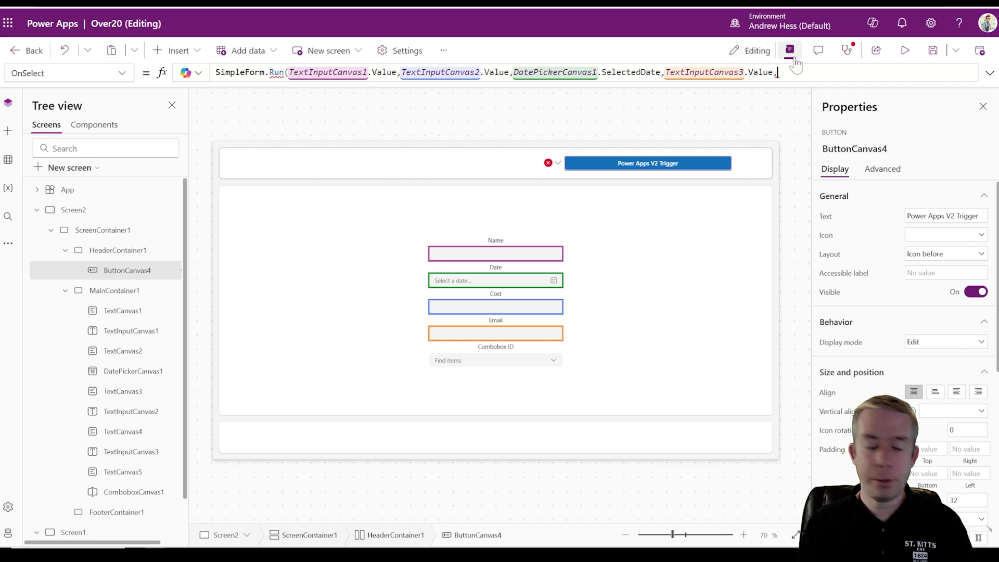
text(,ComboboxC)
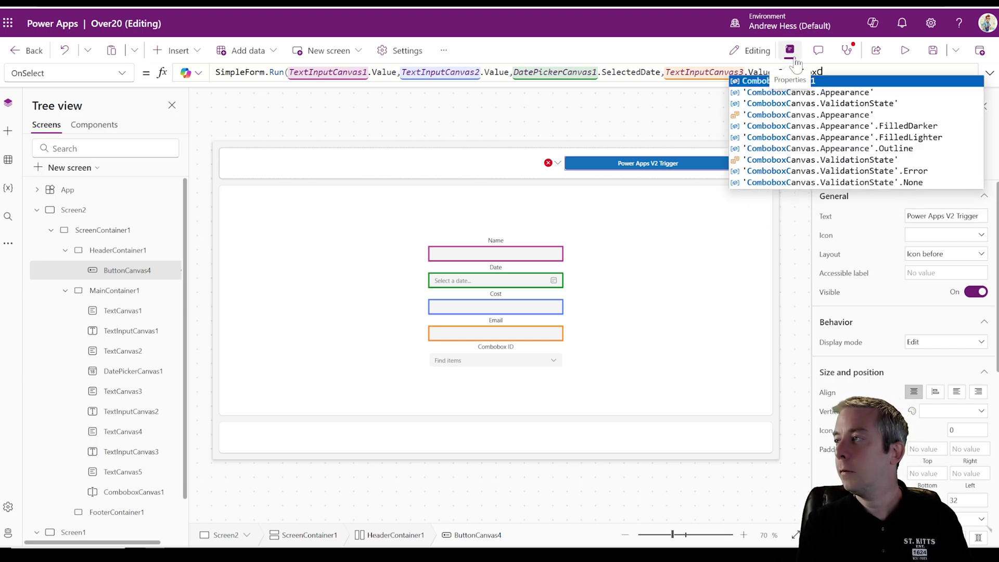
text(Canvas.)
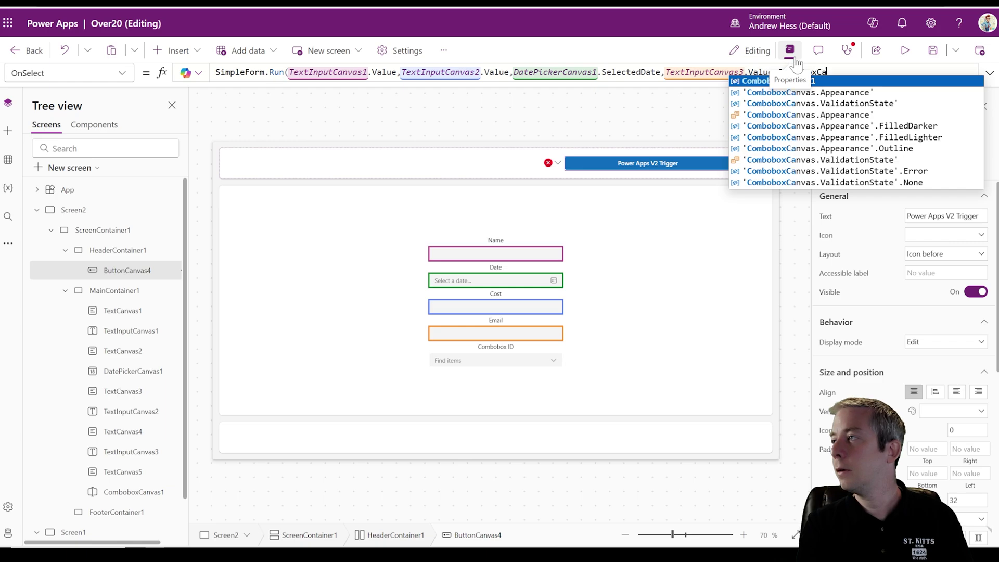
key(BackSpace)
text(1.Selec)
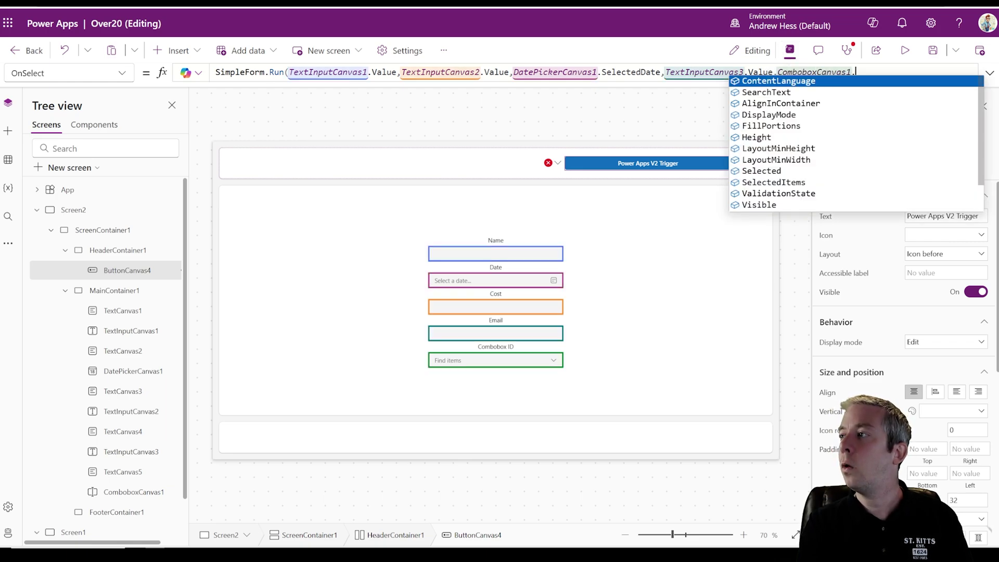
text(ted.)
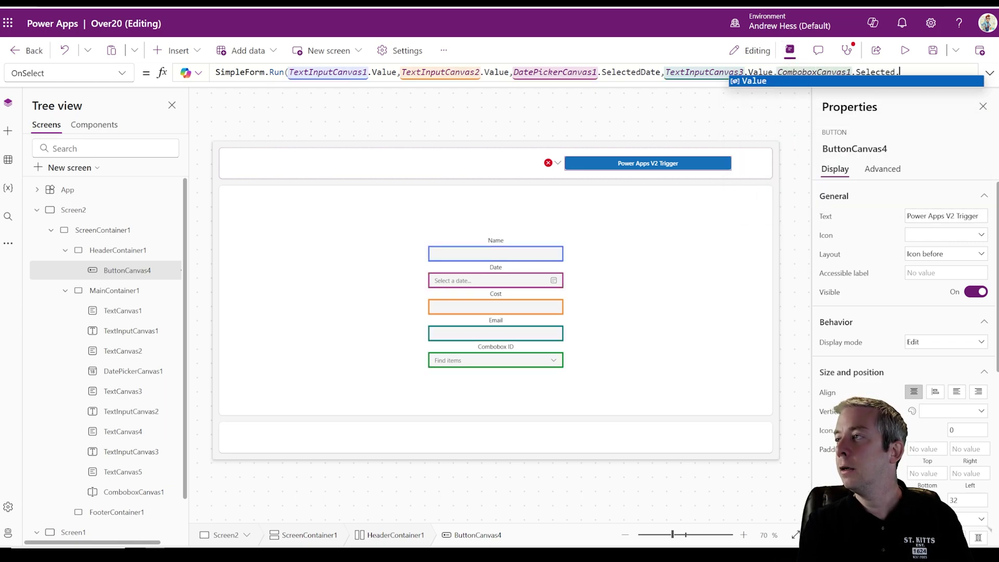
text(Value))
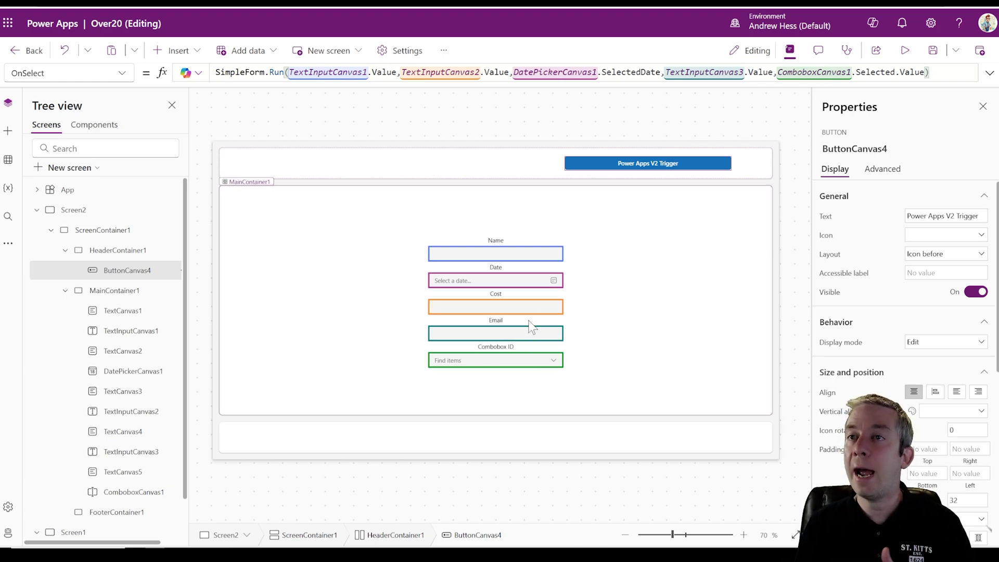
- Preview the app and enter Name 'Write in something', date Nov 11 and Cost 100
click(904, 50)
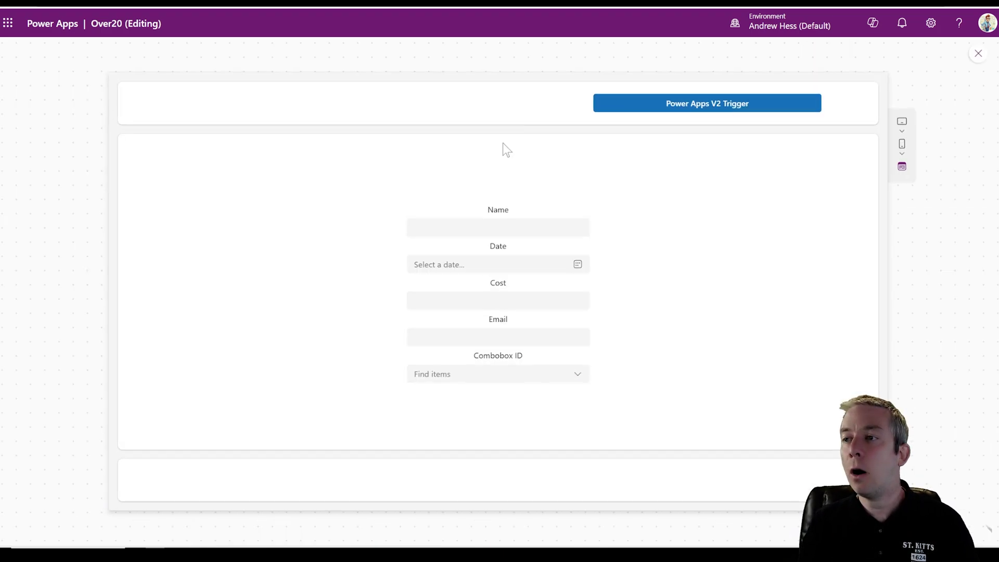
click(498, 202)
text(Wr)
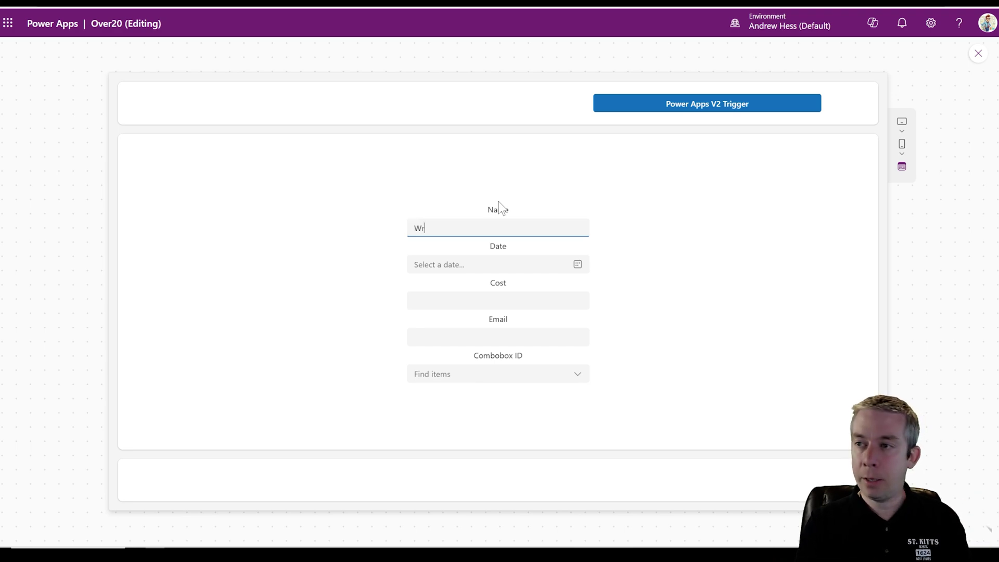
text(ite in something)
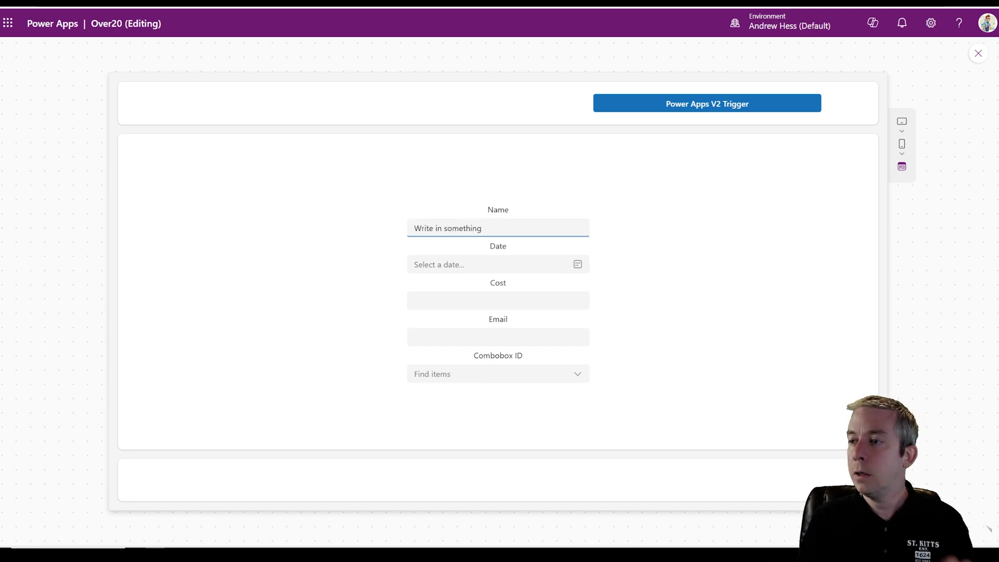
click(578, 266)
click(422, 352)
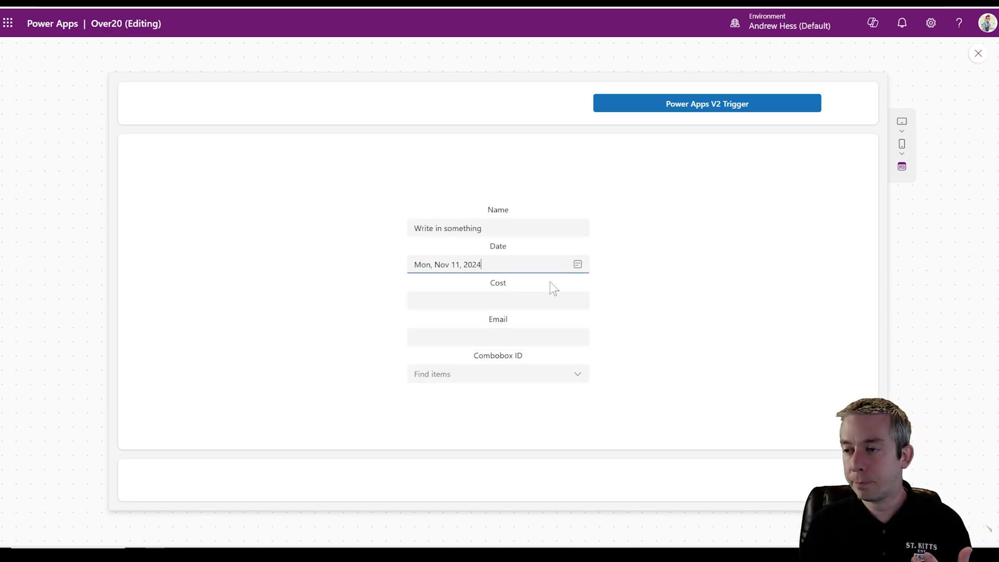
key(Tab)
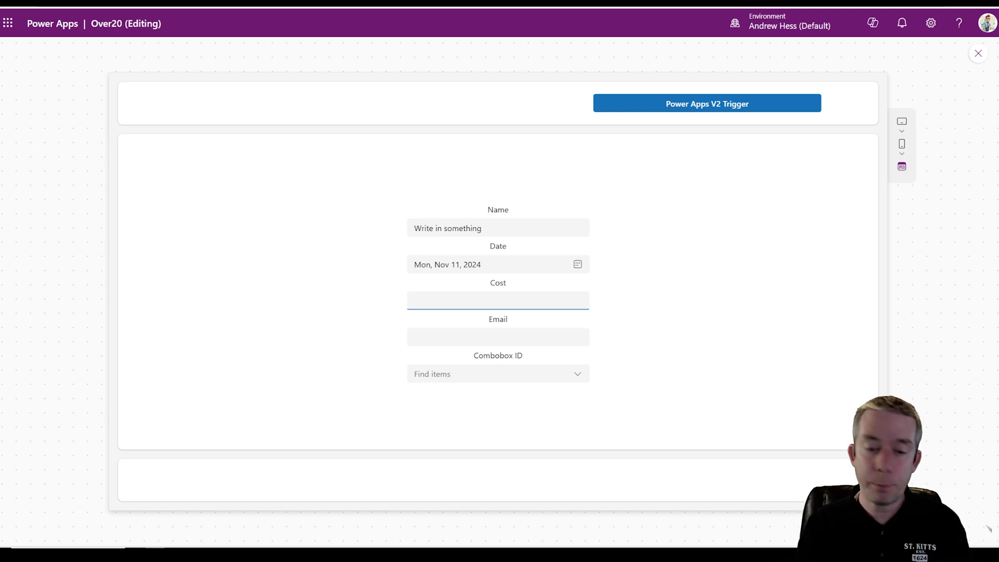
text(100)
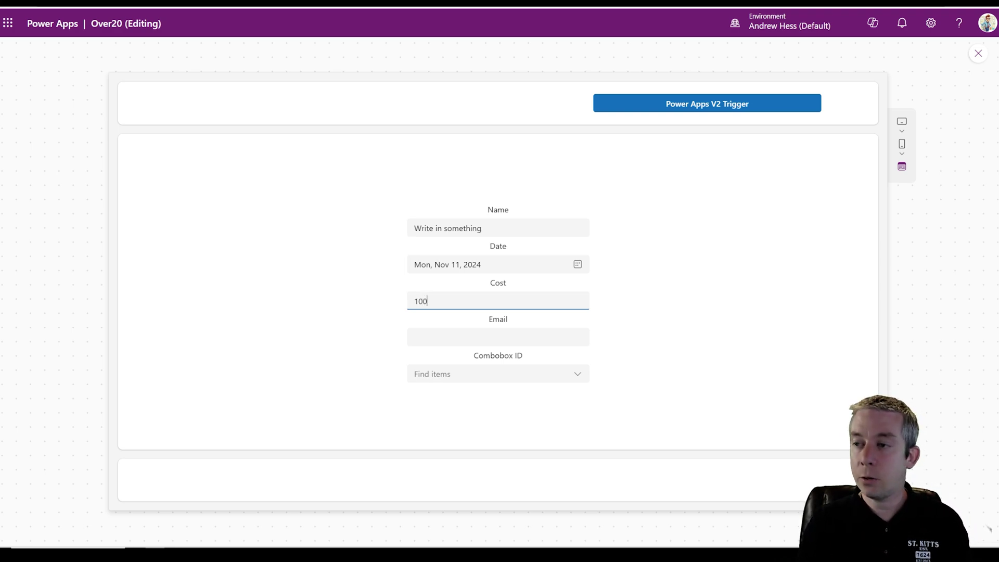
click(639, 307)
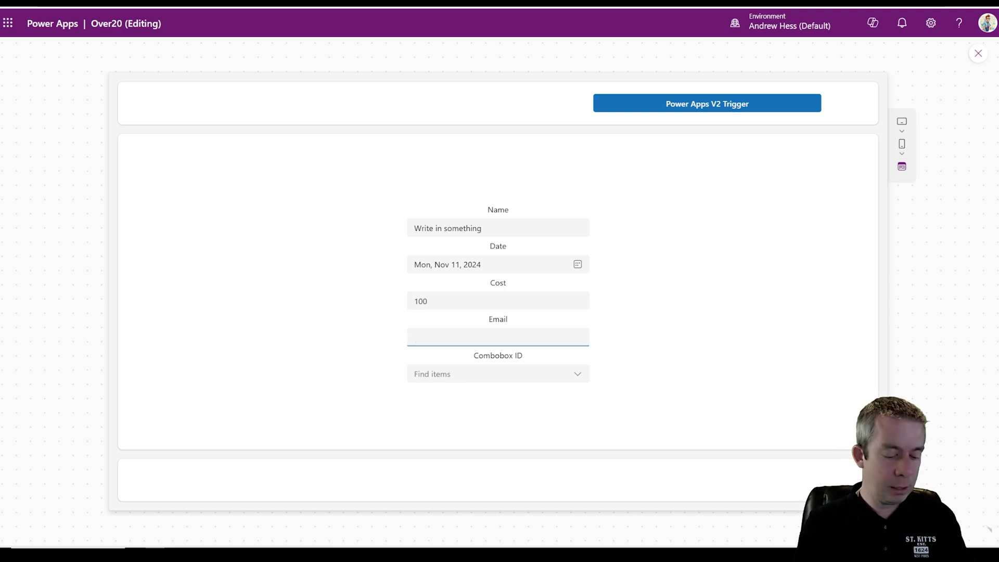
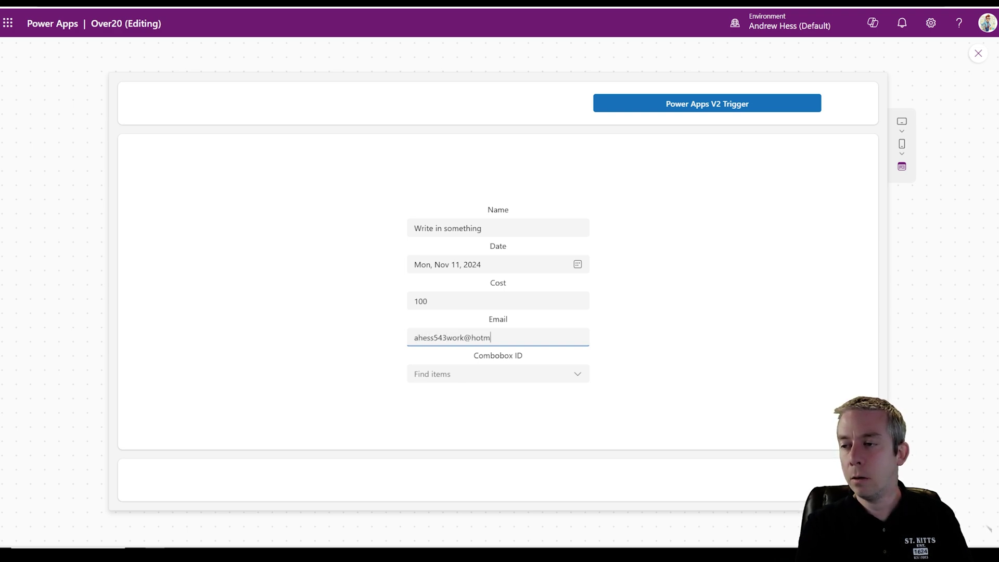
- Enter an email address, choose Combobox 1, and send the form to the flow
click(575, 375)
click(487, 397)
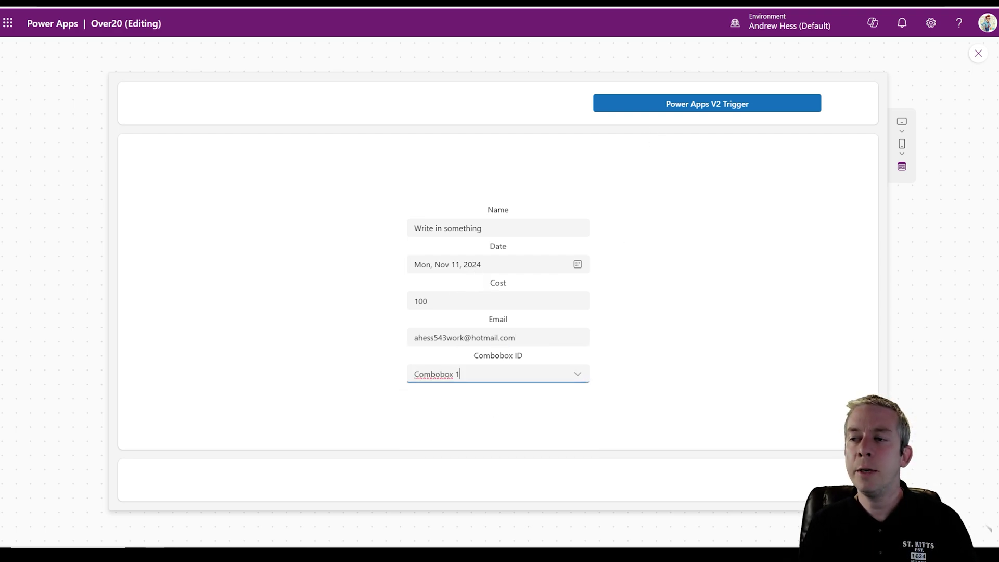
click(682, 115)
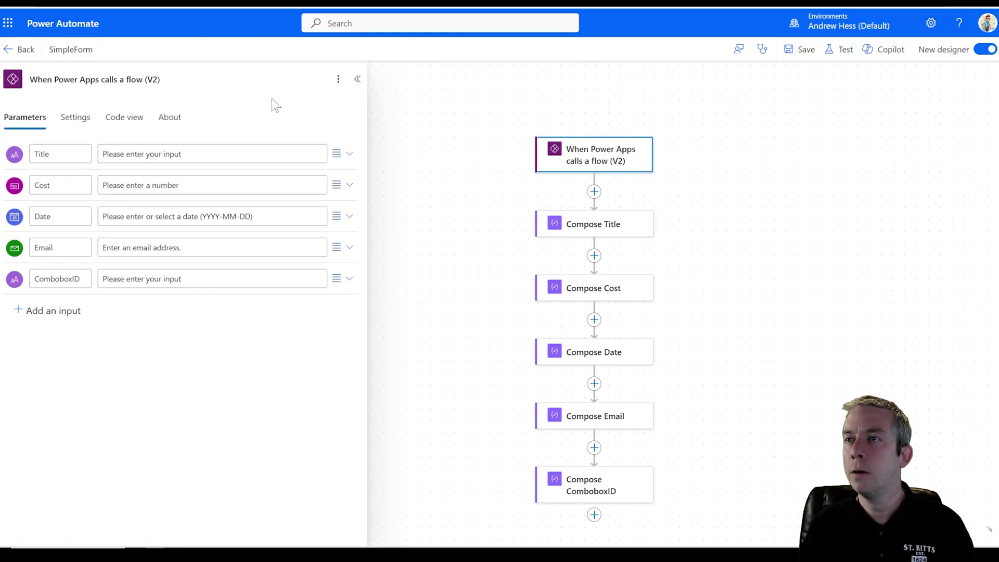
- Open the latest SimpleForm run and check the Compose Title output
click(8, 52)
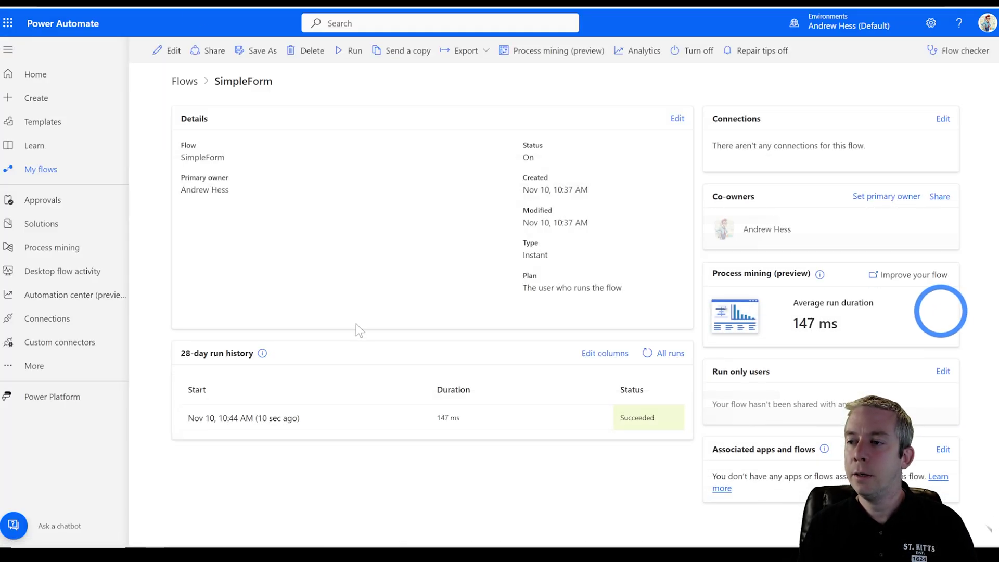
click(257, 419)
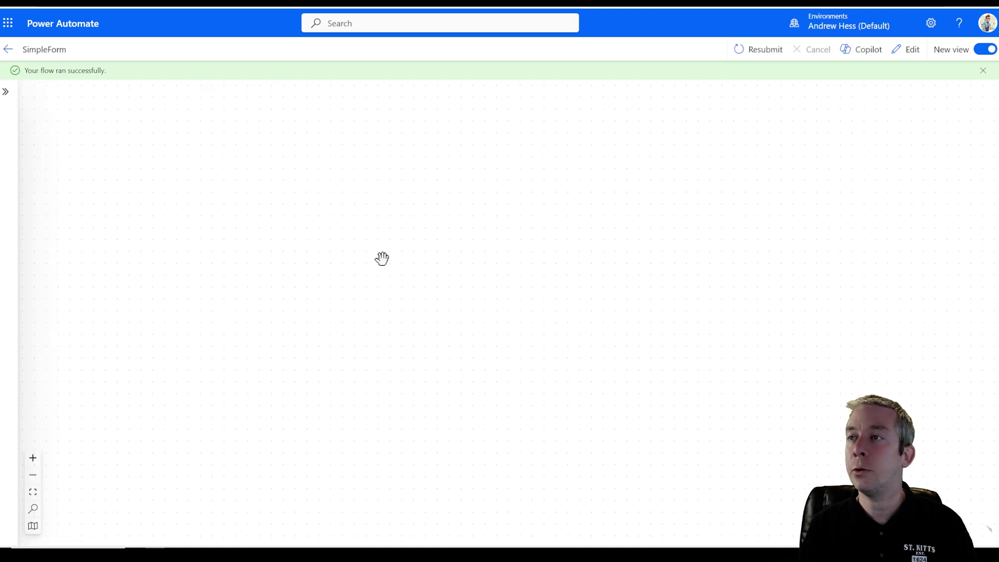
scroll(480, 322, down, 3)
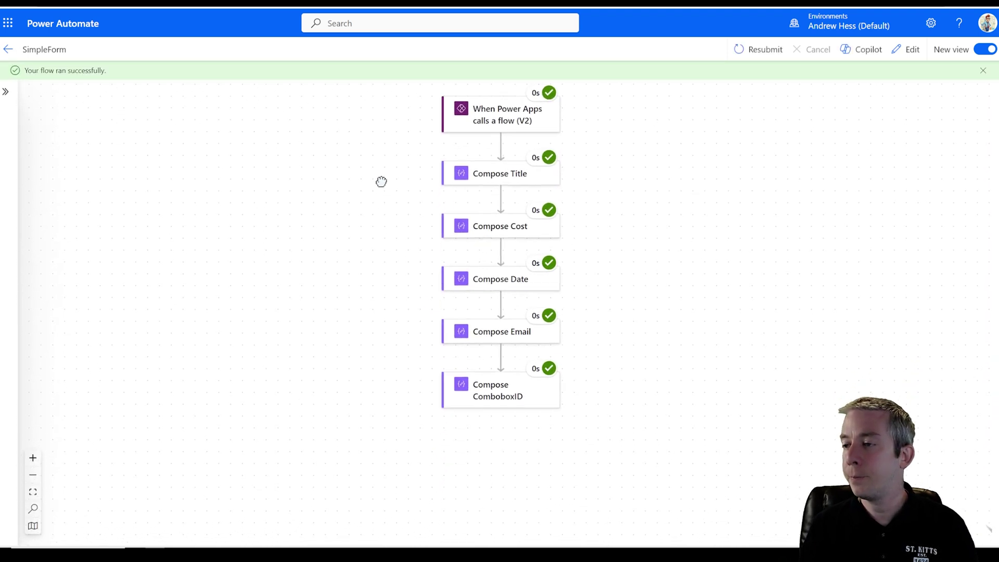
click(482, 168)
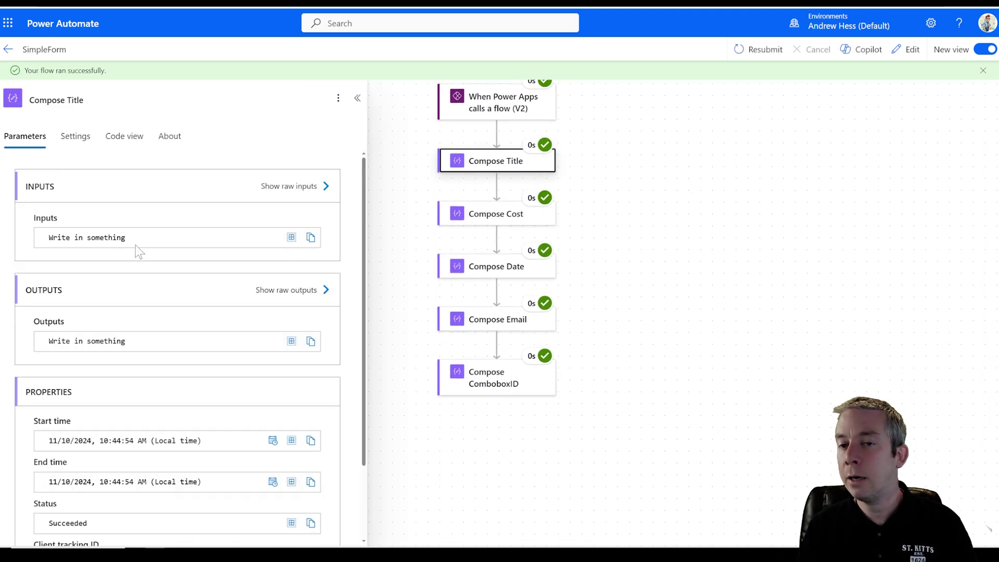
- Check the Compose Cost, Date, Email and ComboboxID outputs against the form values
click(78, 3)
key(ctrl+Tab)
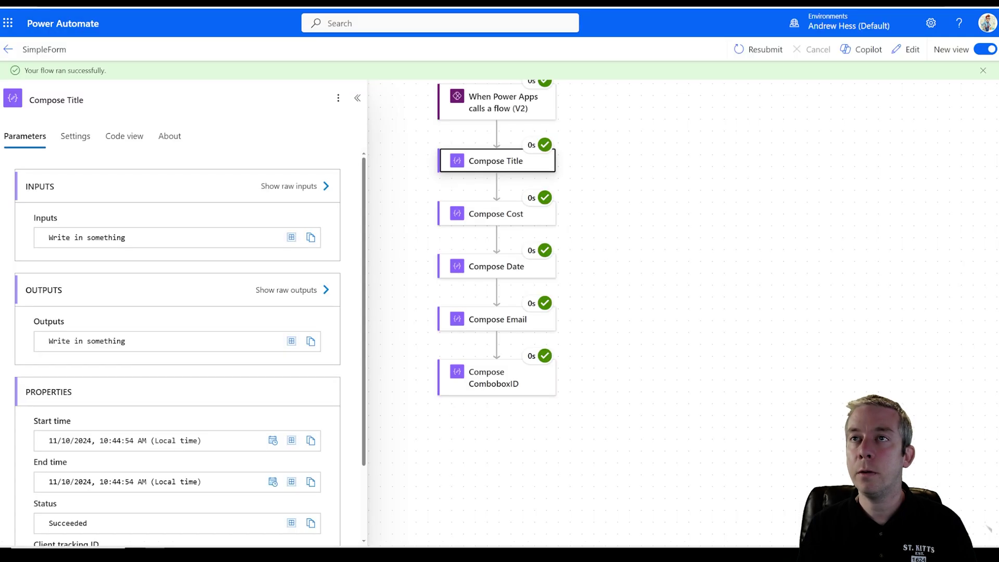
click(484, 213)
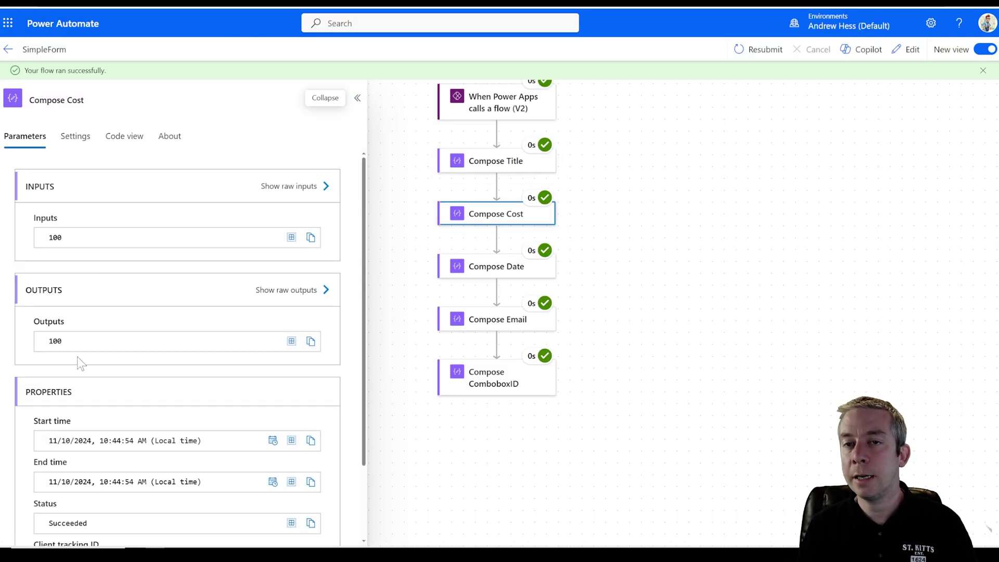
click(488, 268)
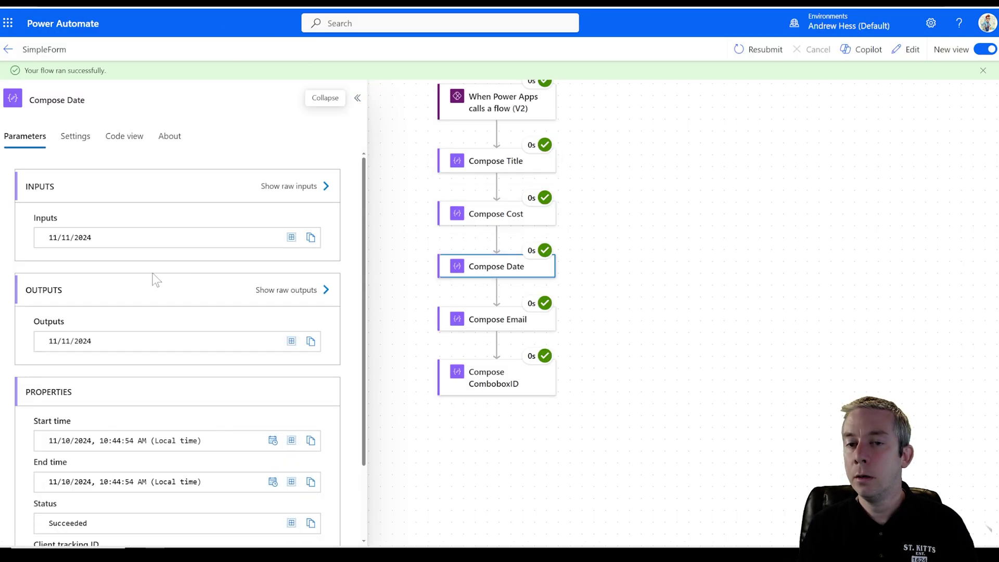
click(505, 324)
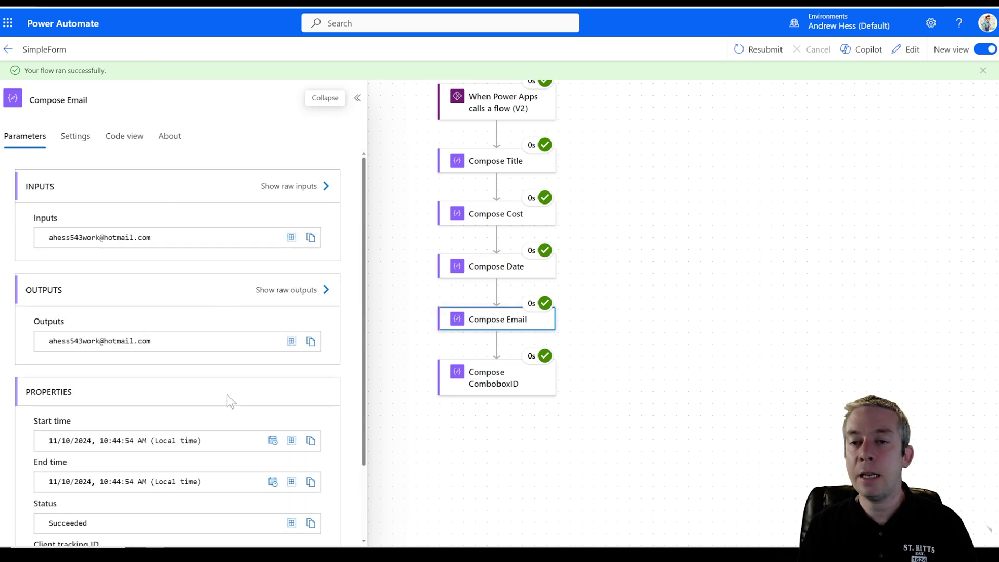
scroll(231, 368, down, 2)
click(491, 377)
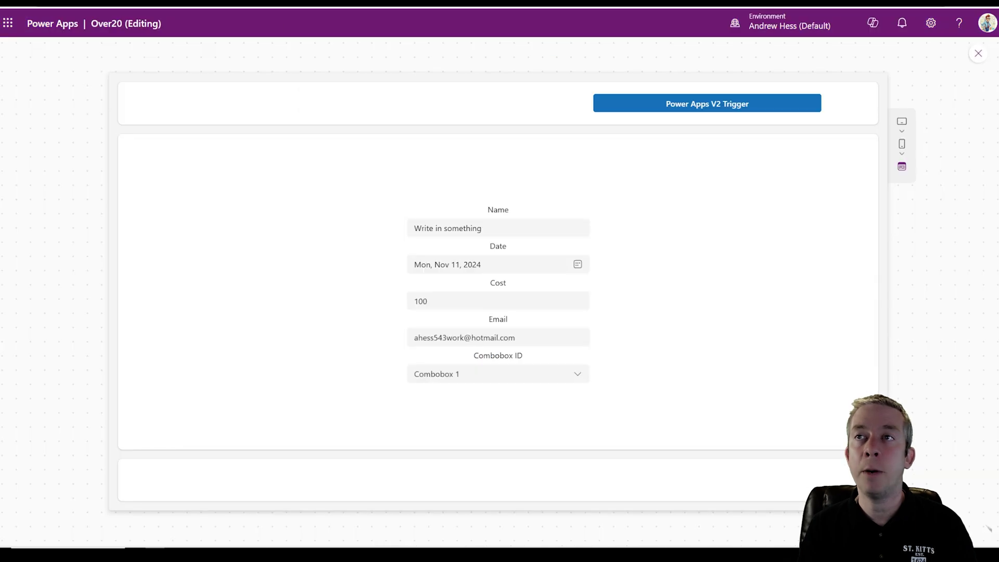
- Restart the preview, change Cost to 'one hundred' and run the flow to provoke the error
click(977, 53)
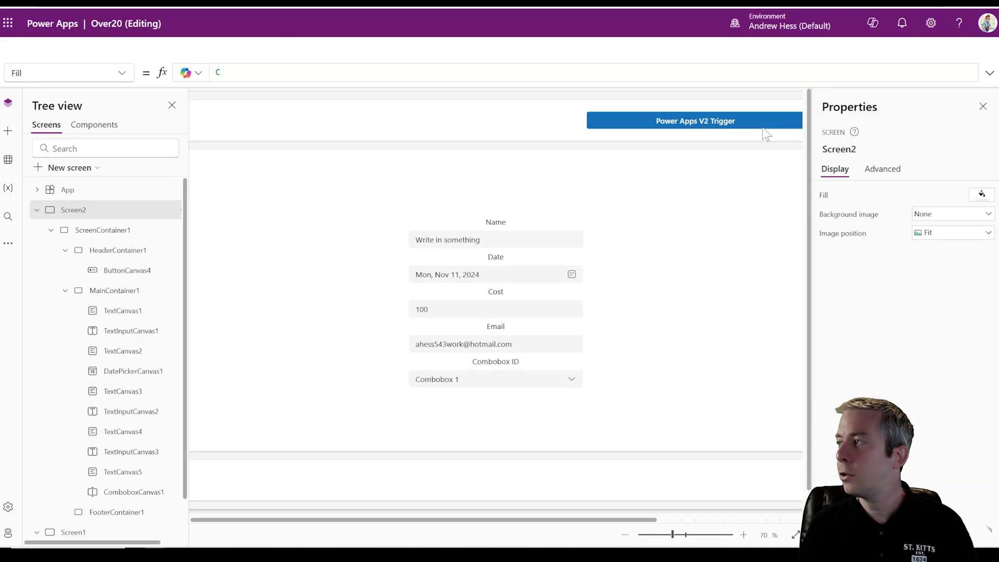
click(904, 50)
drag(442, 300, 380, 304)
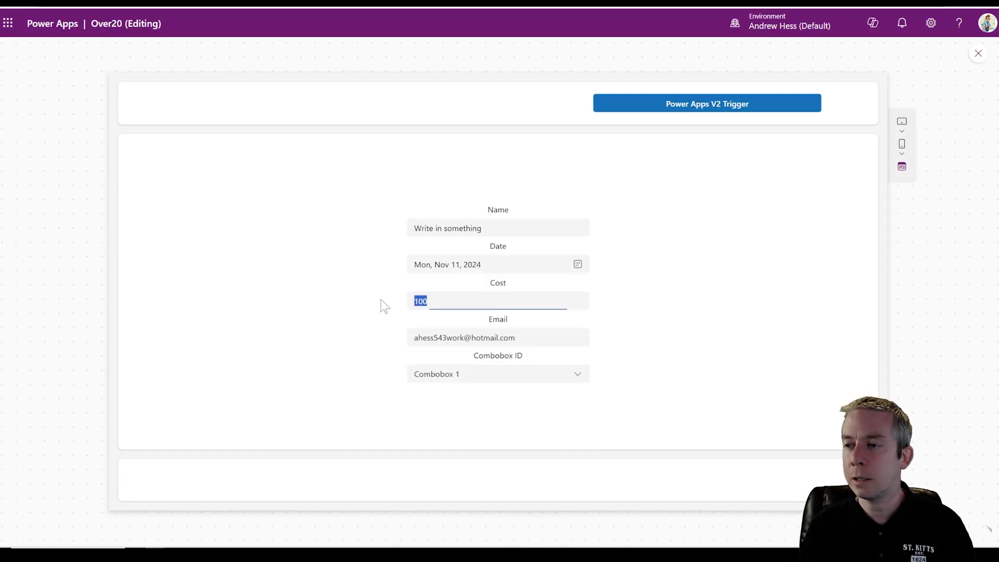
text(one hundred)
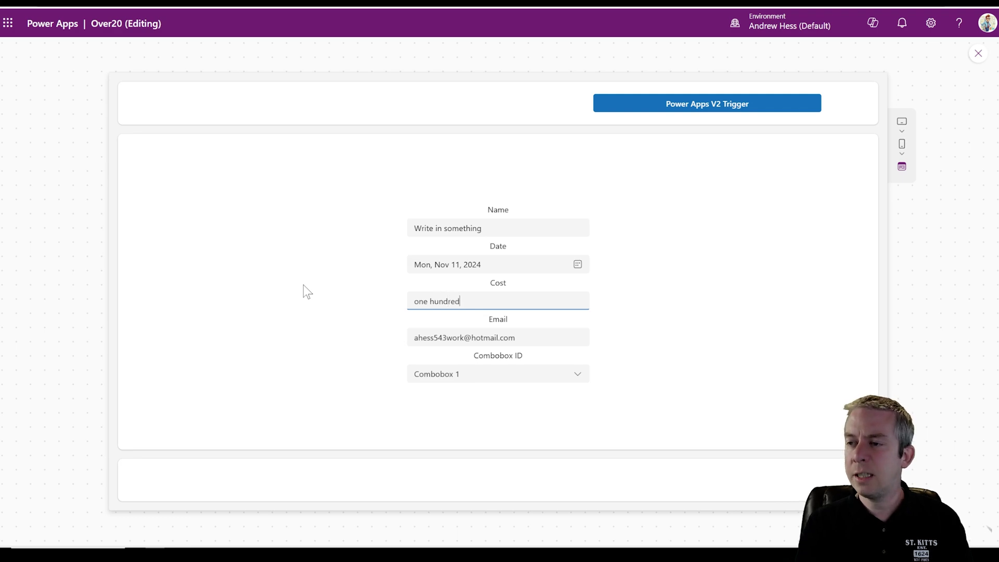
click(669, 111)
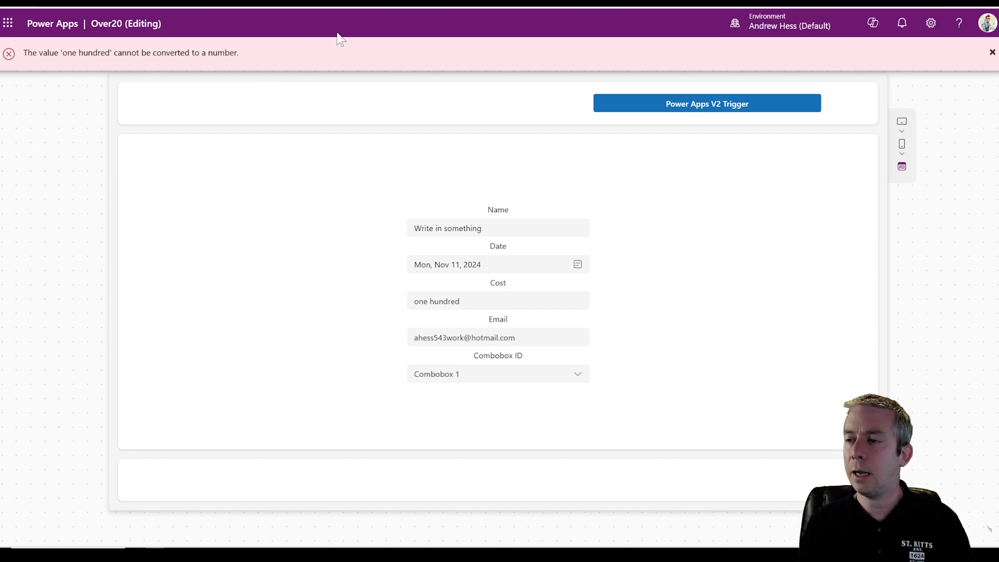
- Delete the email's domain, set Cost back to 100 and rerun the flow
drag(517, 337, 463, 337)
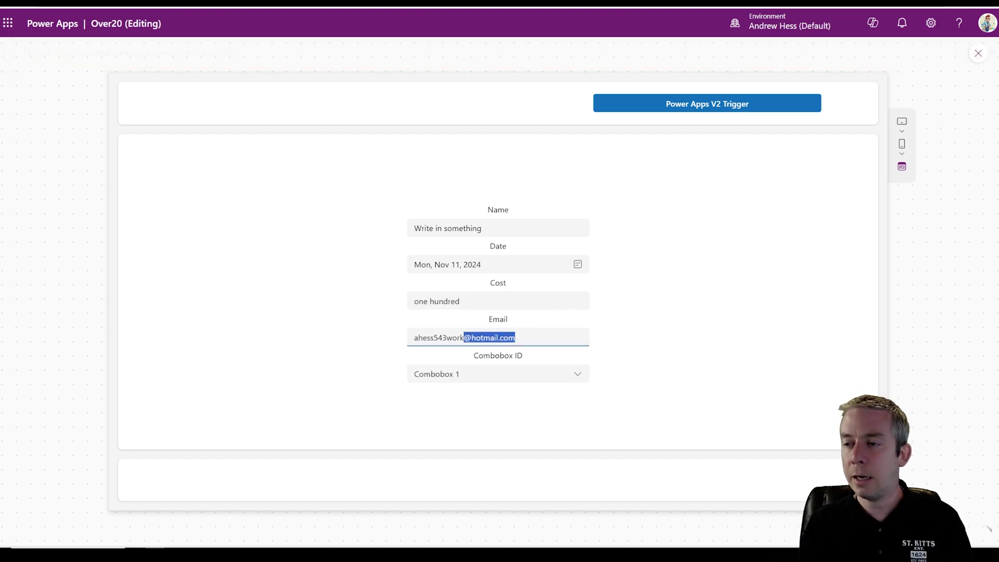
key(BackSpace)
key(shift+Tab)
text(100)
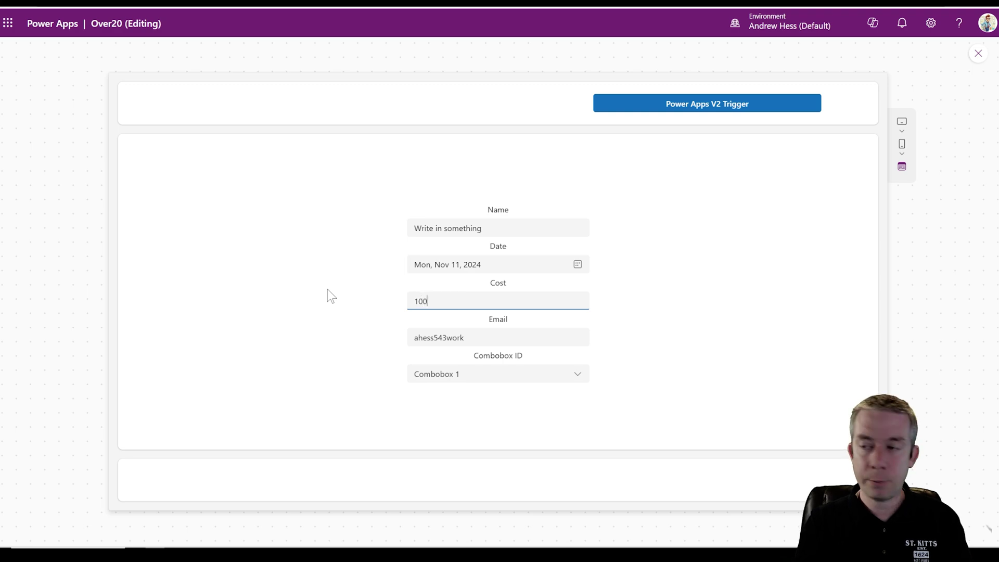
click(636, 106)
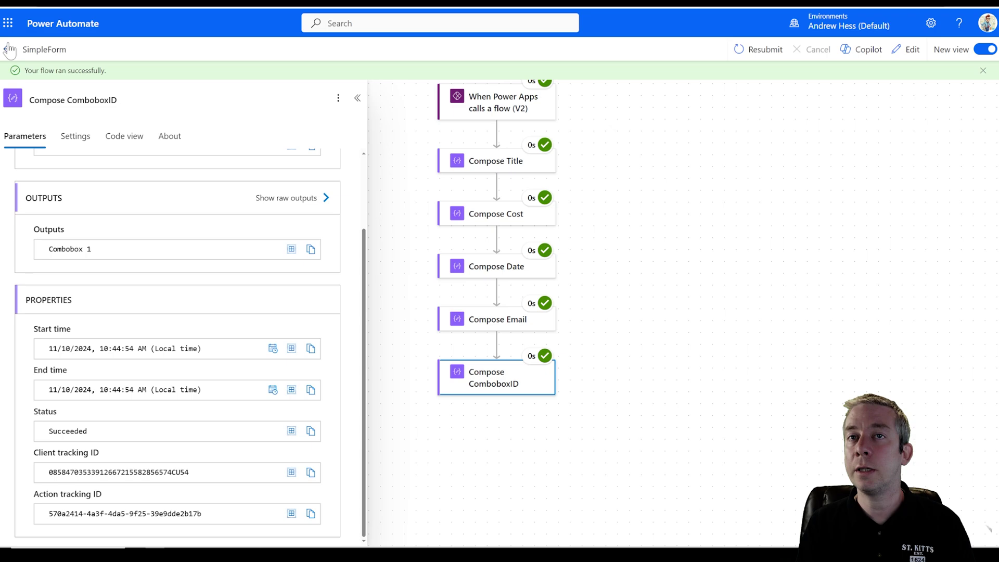
click(8, 50)
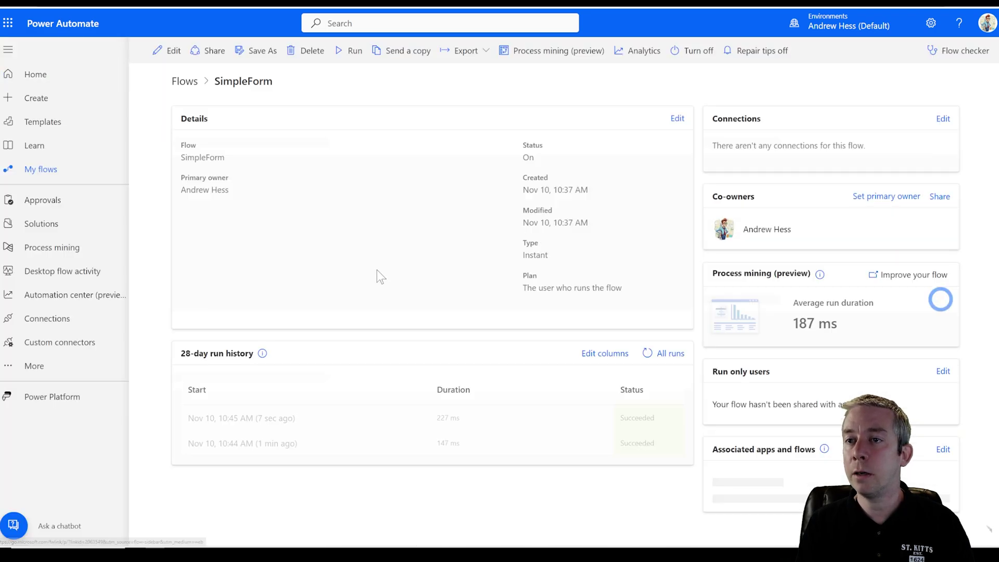
- In the newest run, verify Compose Email took the domain-less email, then inspect the V2 trigger's input schema
click(248, 429)
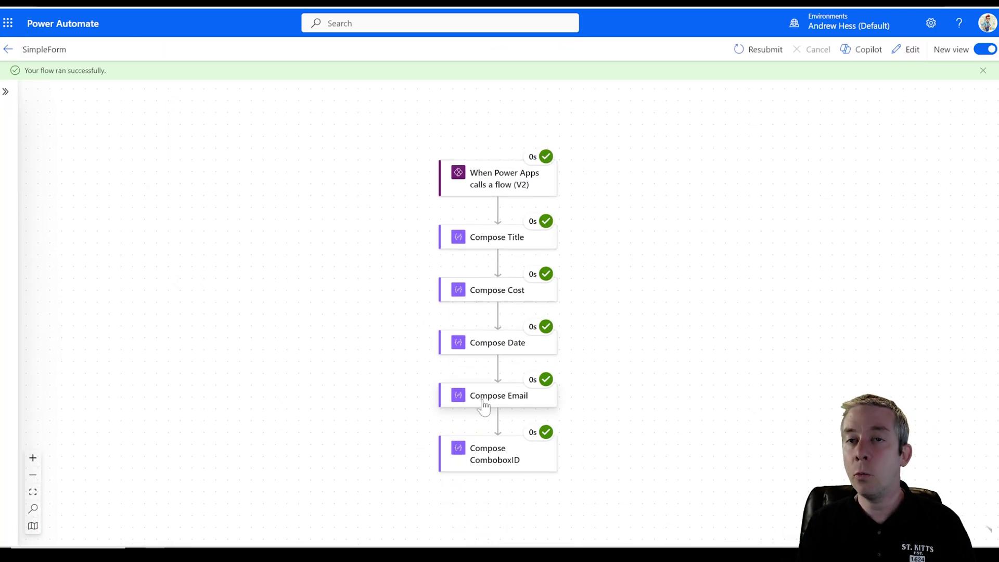
click(483, 401)
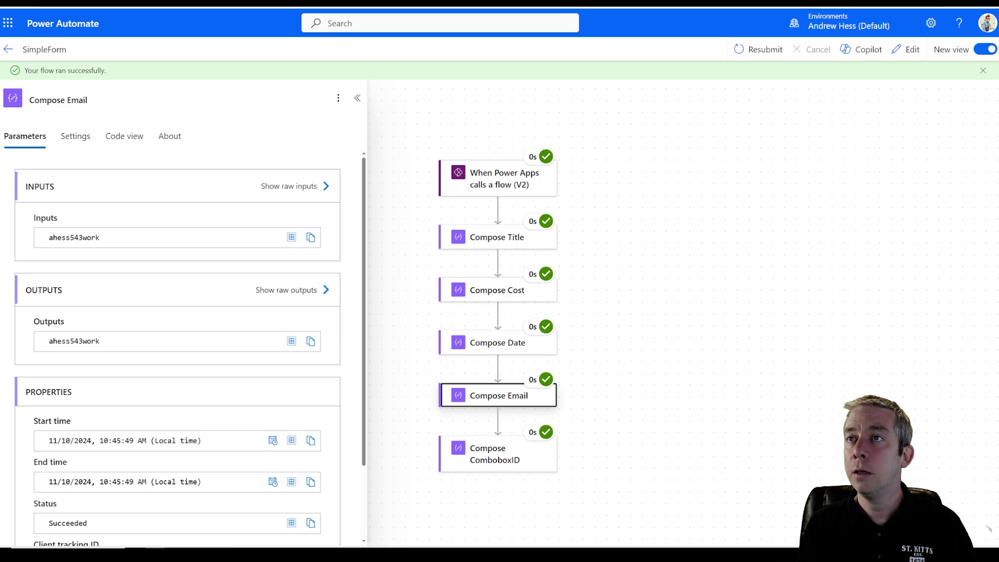
key(alt+Tab)
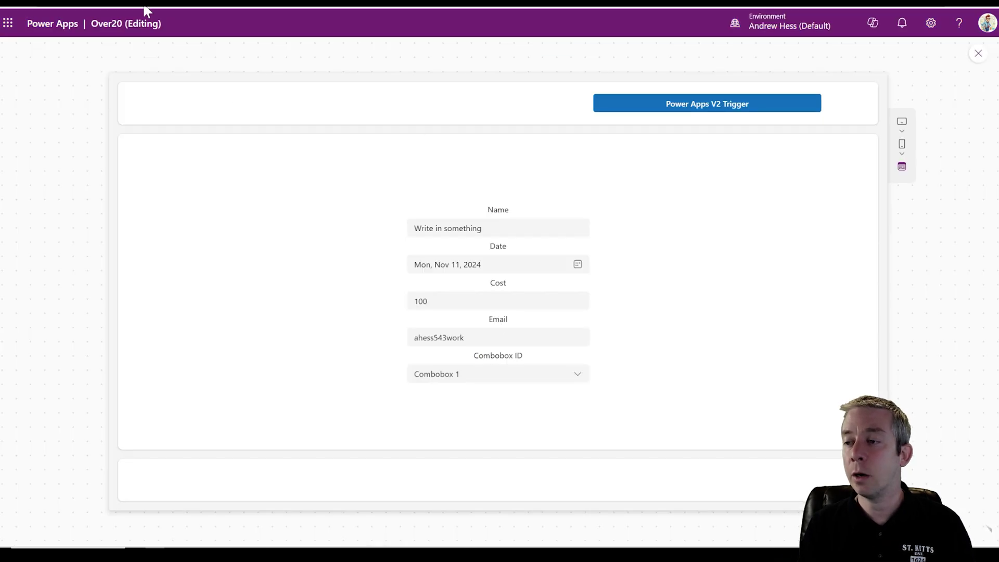
key(alt+Tab)
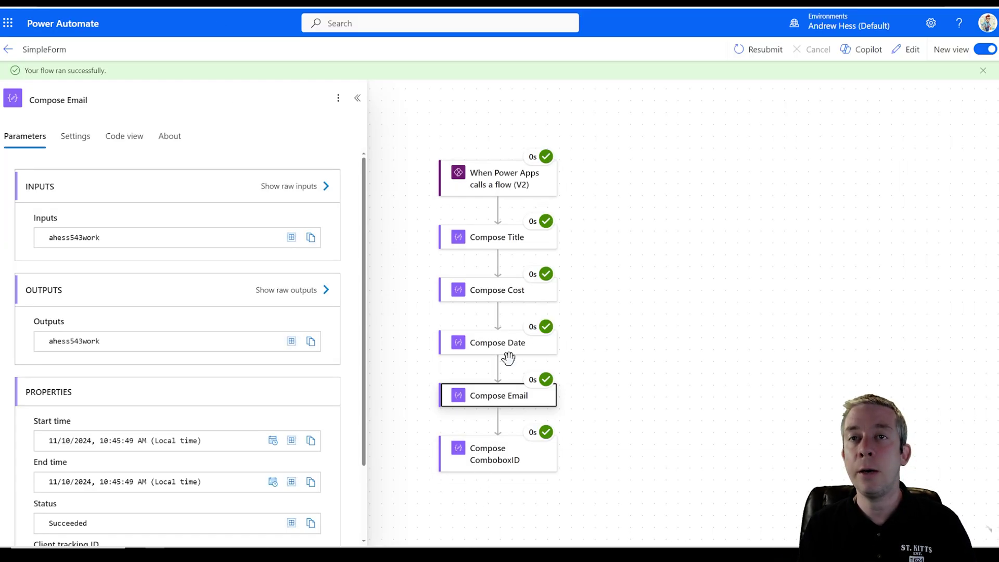
key(alt+Tab)
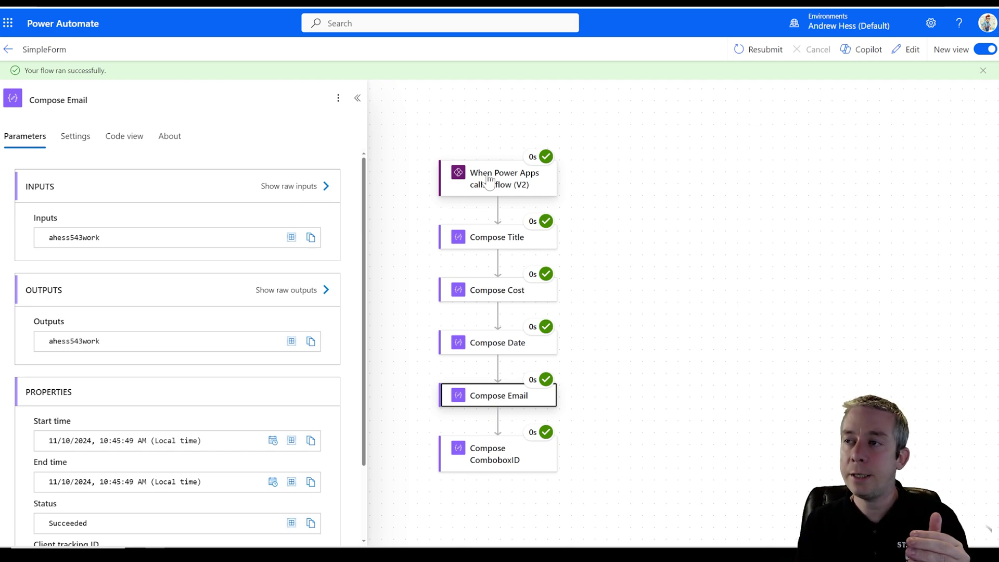
click(489, 181)
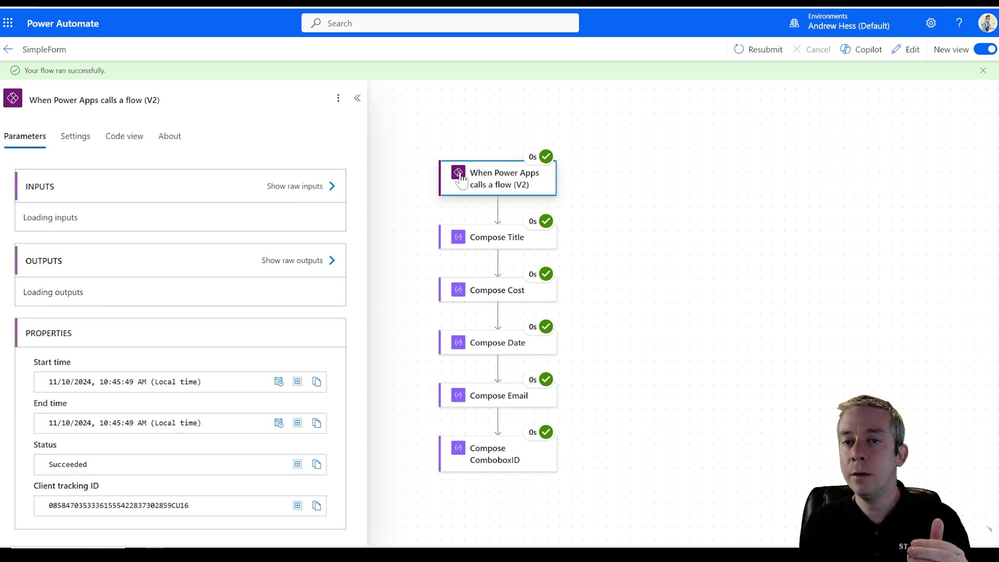
- Add a text input named AllFields to the Power Apps V2 trigger and save the SimpleForm flow
click(894, 58)
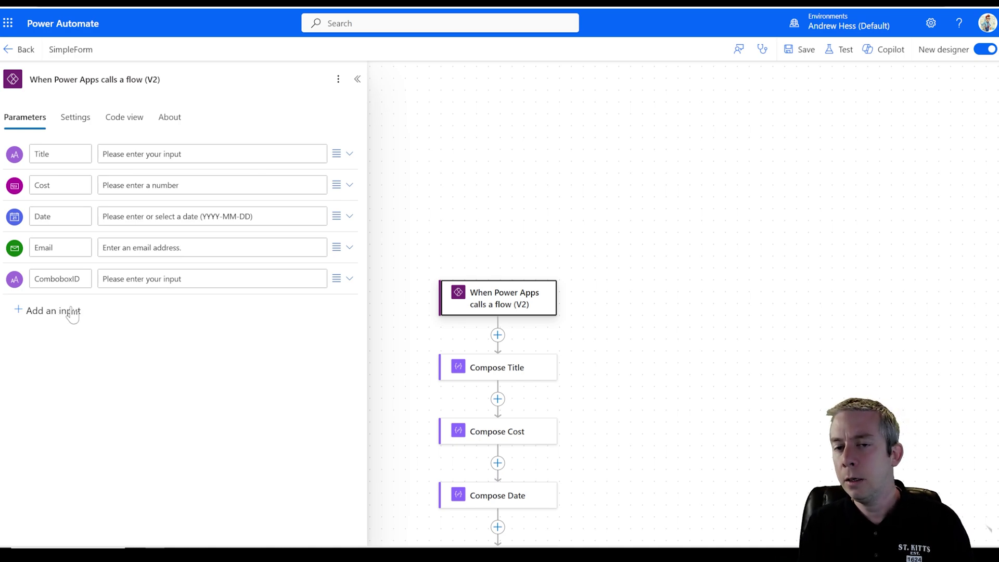
click(68, 311)
click(33, 333)
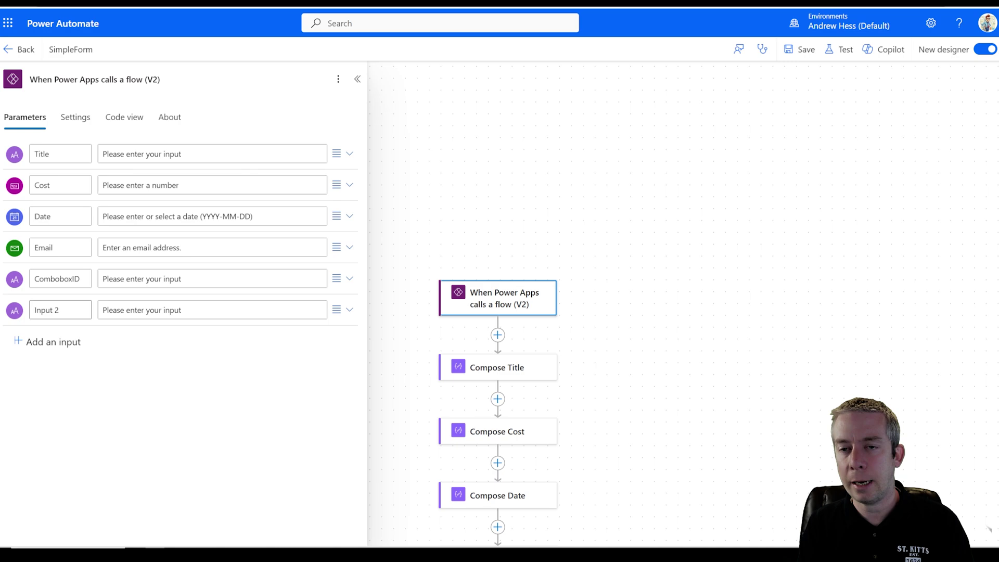
text(JSON)
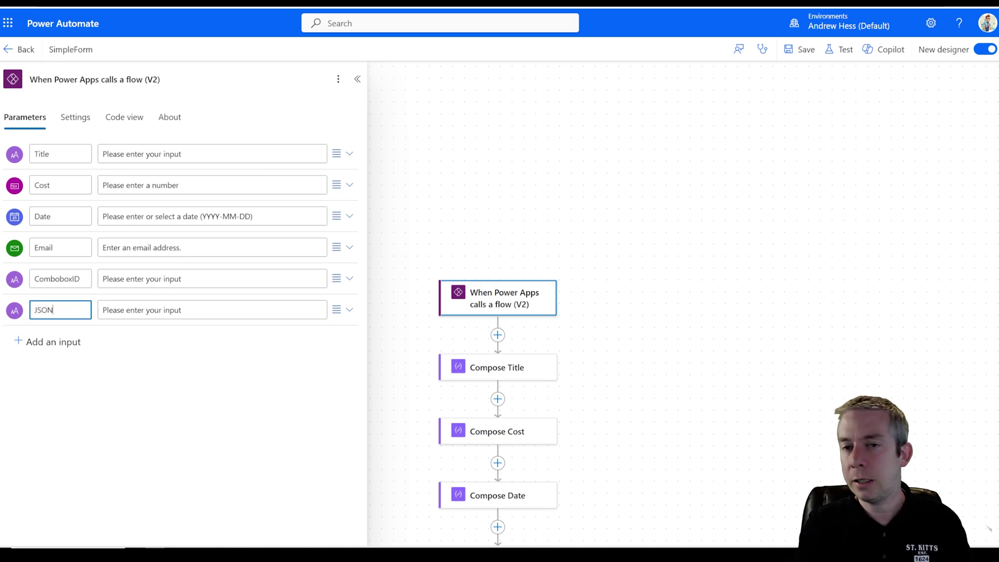
key(BackSpace)
key(BackSpace)
key(BackSpace)
key(BackSpace)
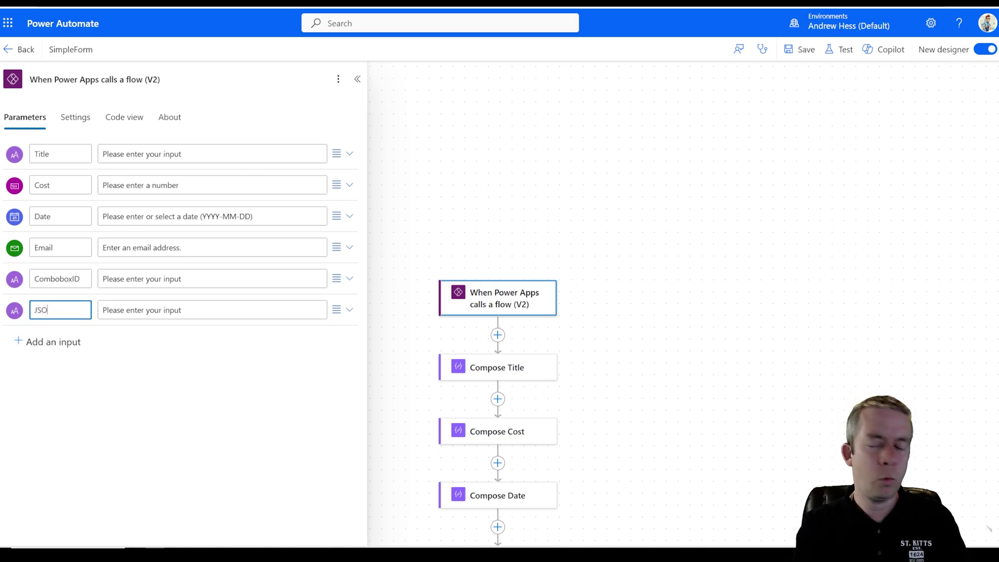
text(AIlFields)
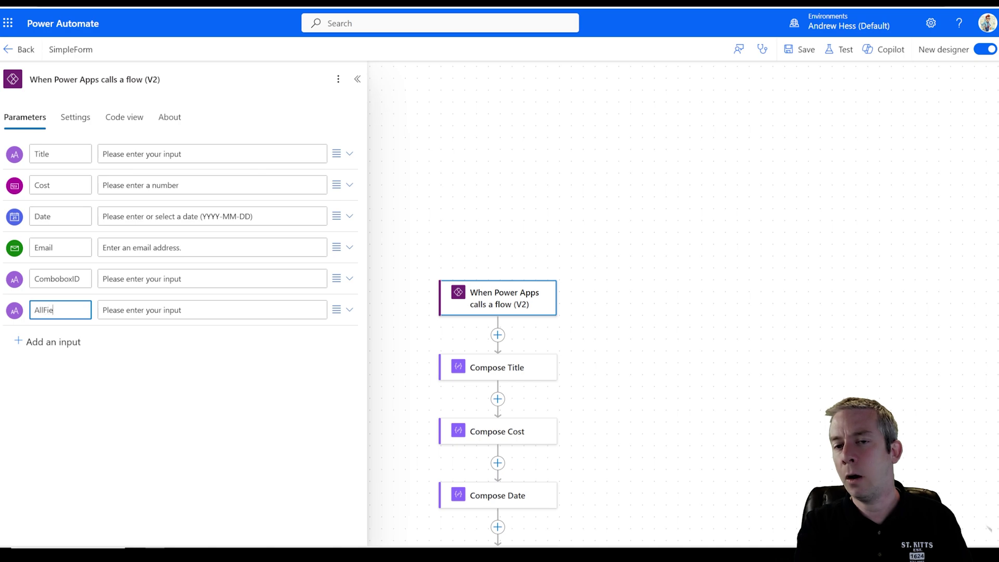
click(452, 414)
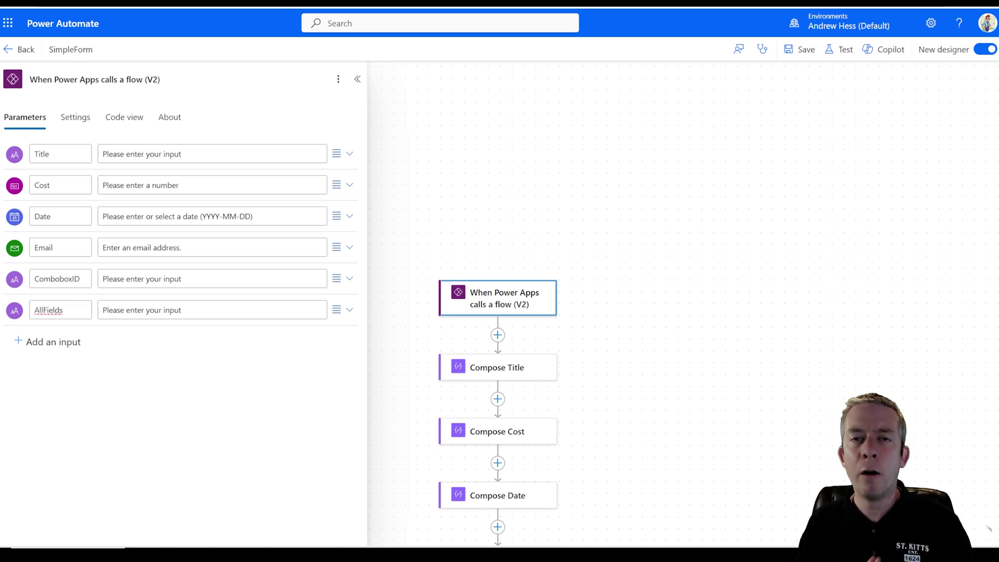
click(801, 49)
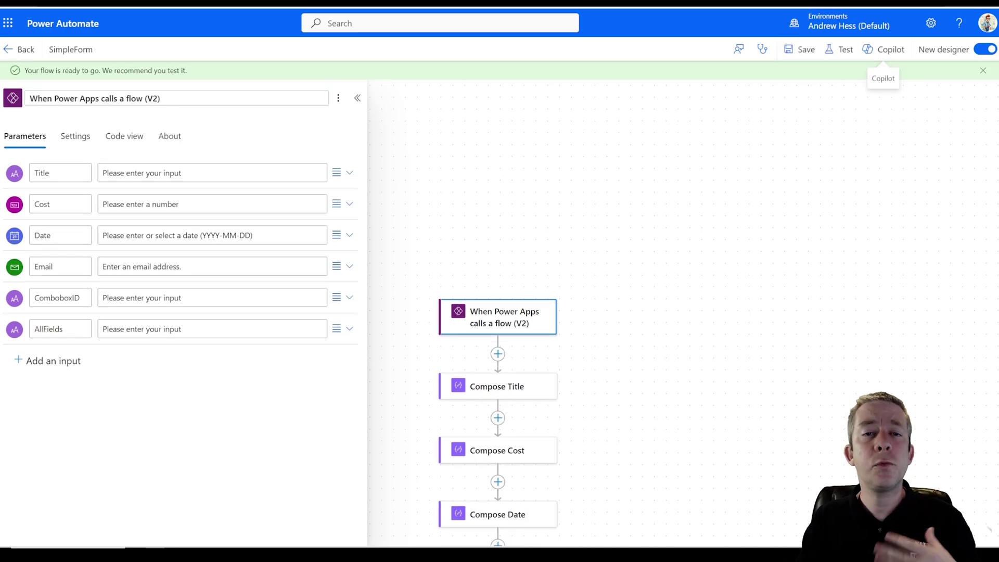
click(245, 3)
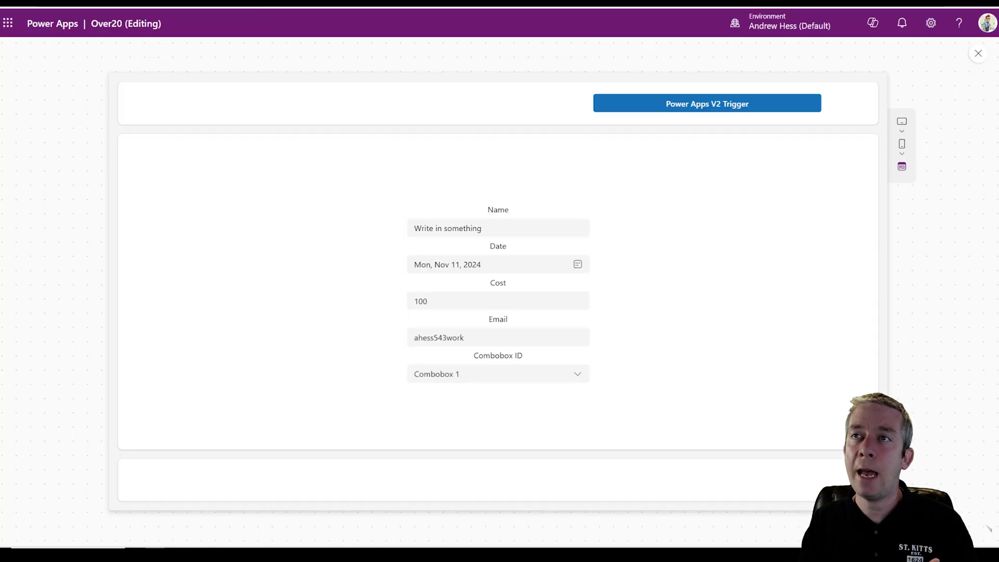
- Close the preview and inspect the trigger button's SimpleForm.Run formula
click(978, 53)
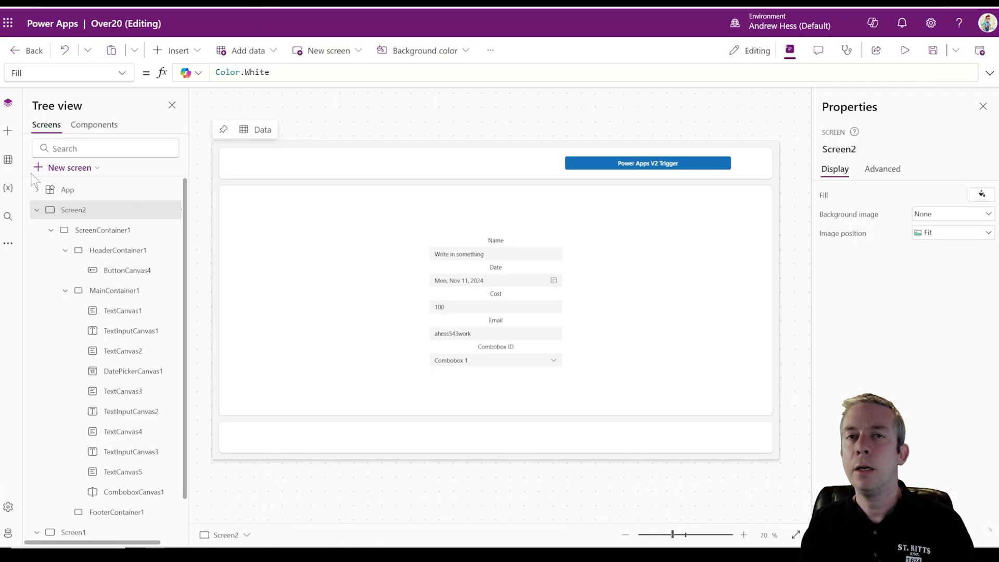
click(605, 172)
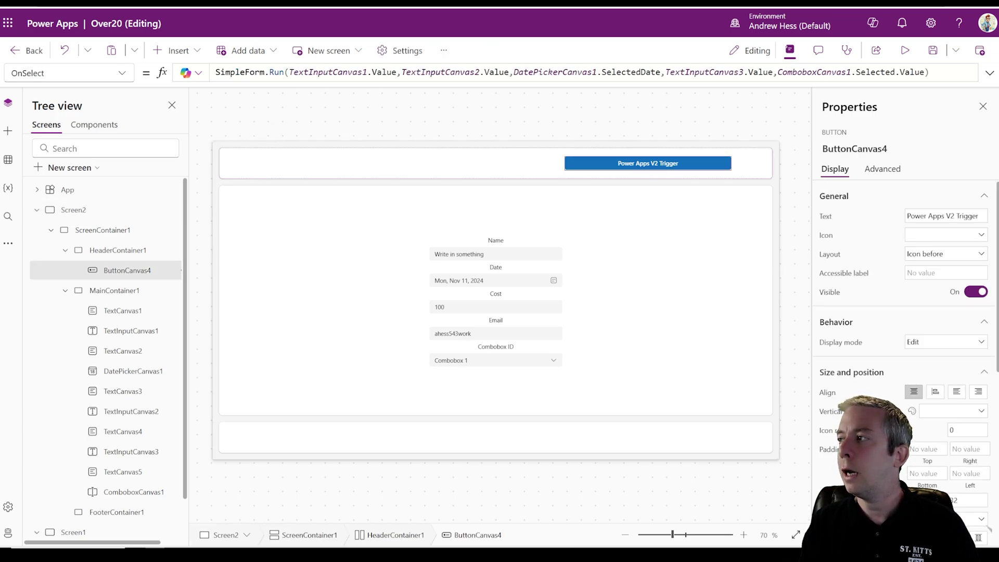
click(927, 71)
text(,)
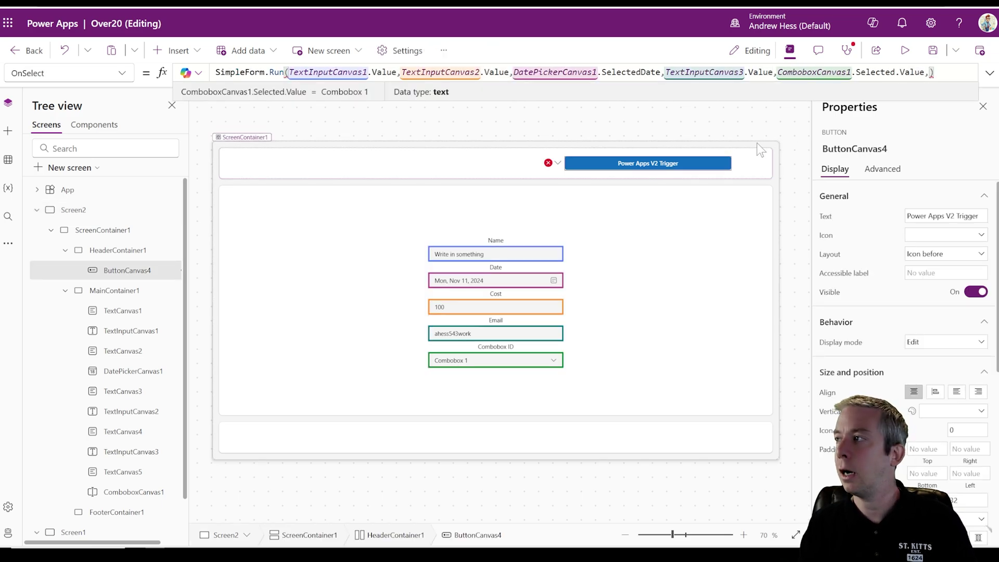
key(BackSpace)
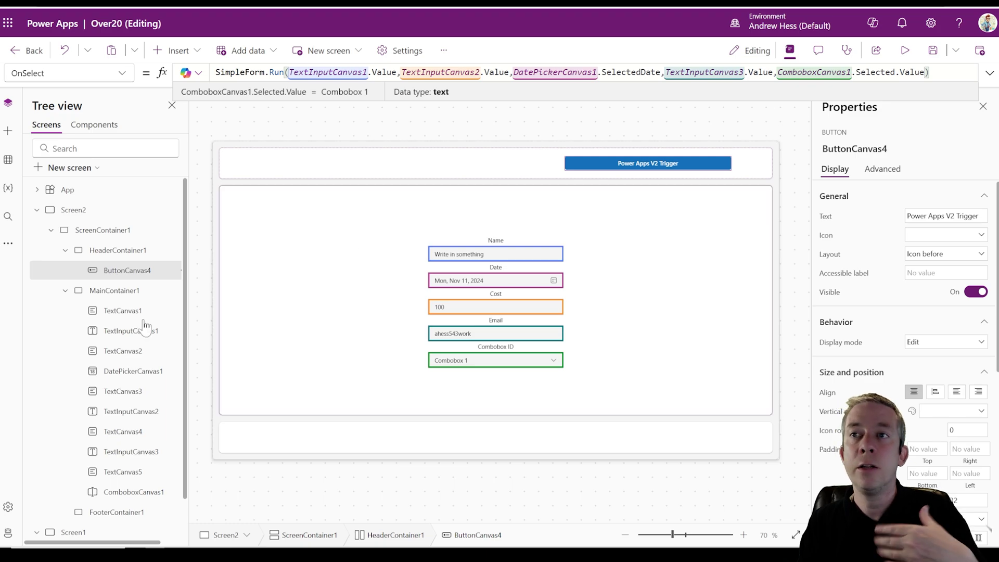
- Refresh SimpleForm from the Power Automate pane and recheck the Run signature for the AllFields argument
click(9, 244)
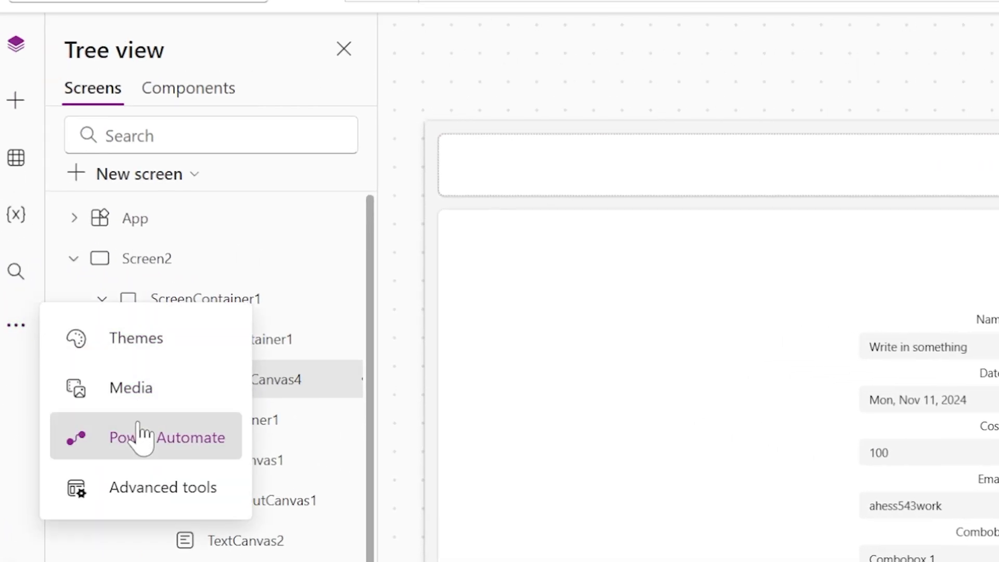
click(69, 292)
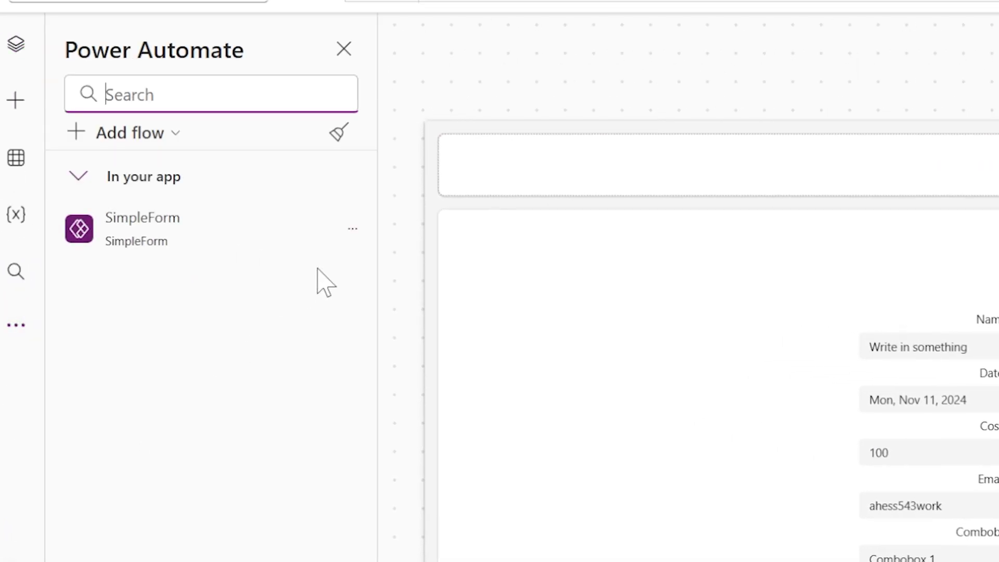
click(352, 228)
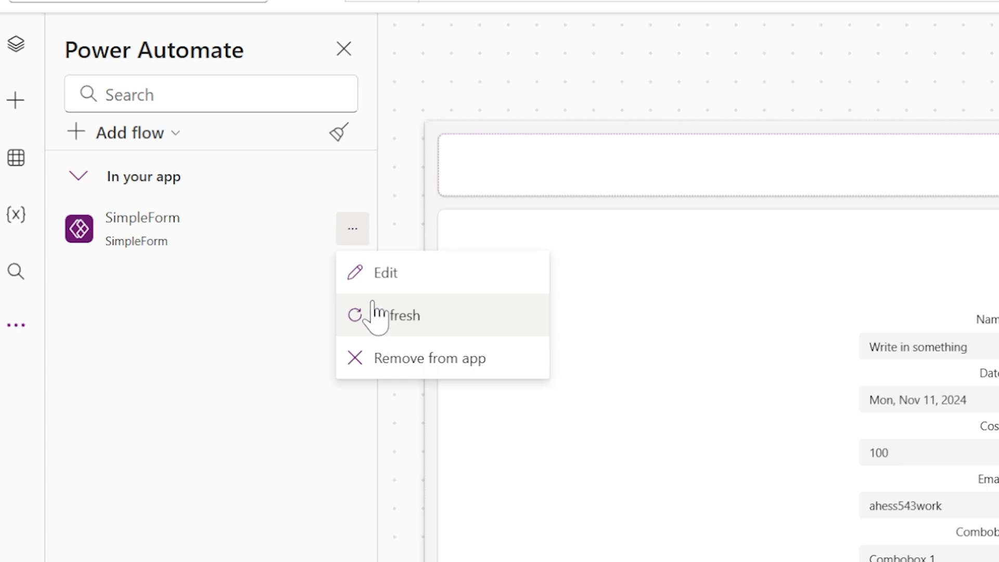
click(377, 315)
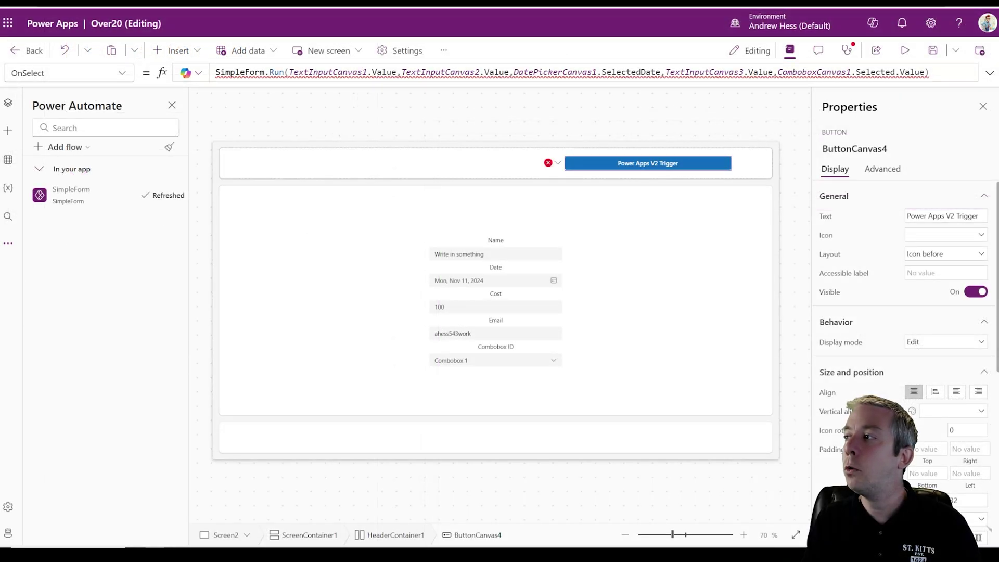
click(924, 72)
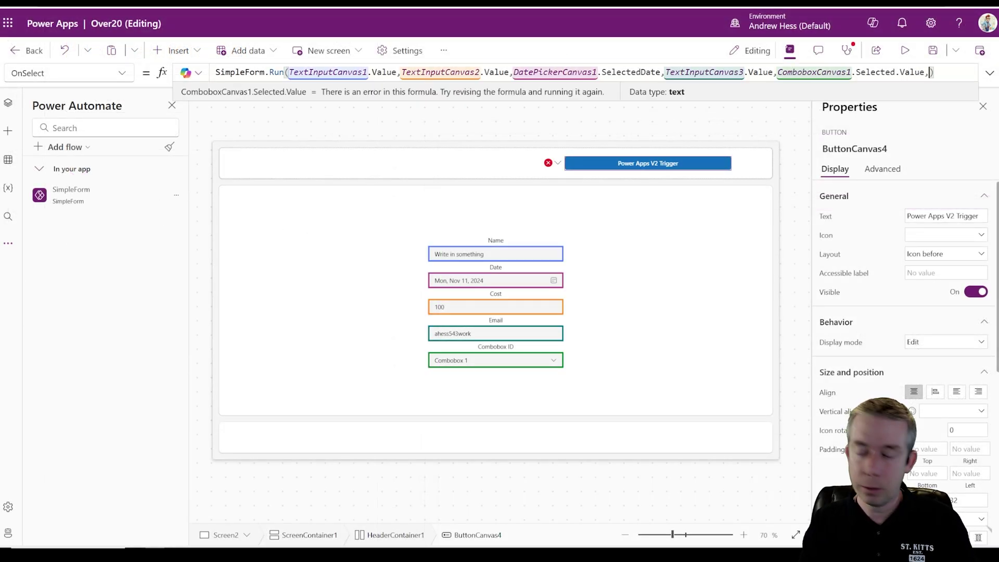
text(.)
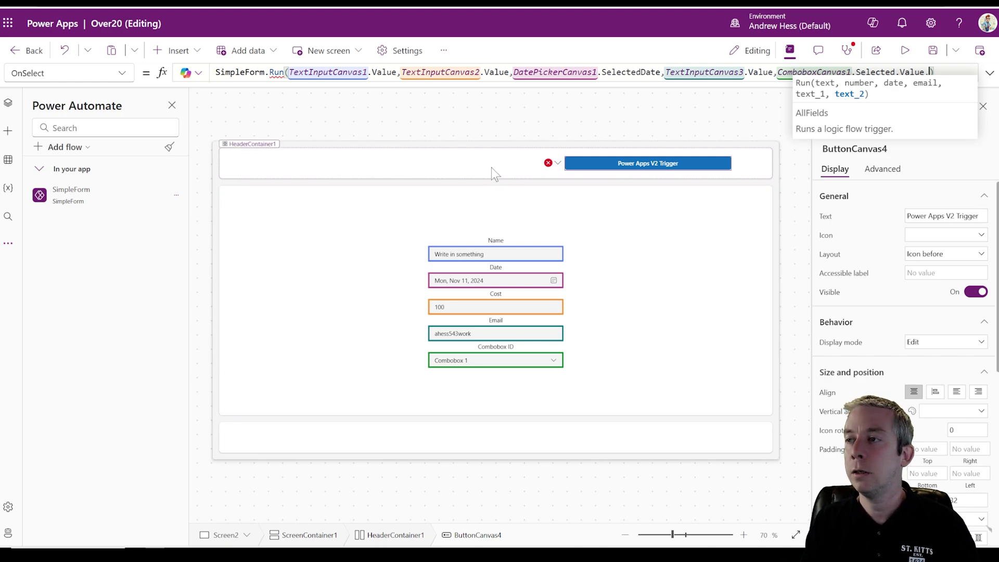
click(250, 156)
click(174, 51)
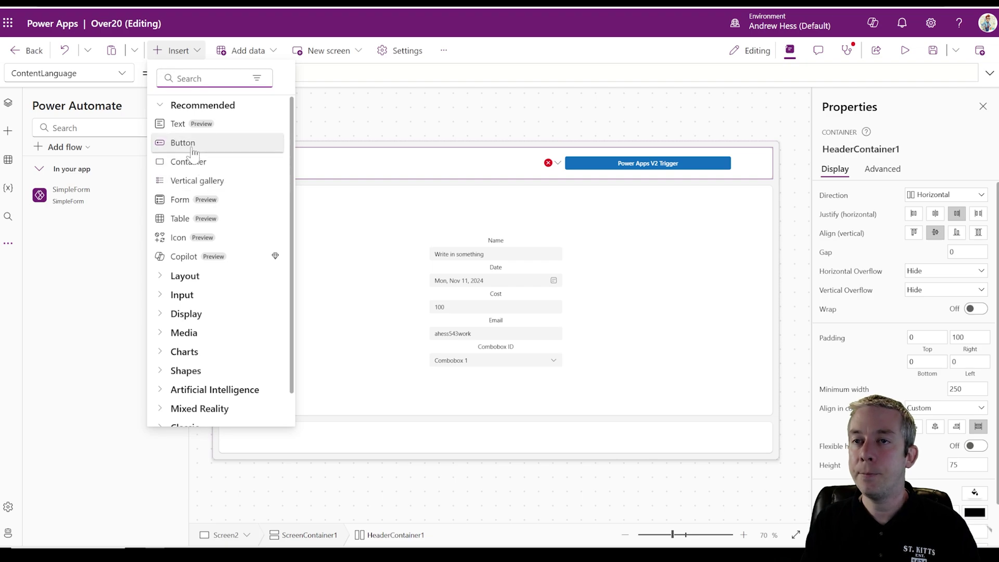
- Insert a new button into the header and set HeaderContainer1's Gap to 100
click(177, 143)
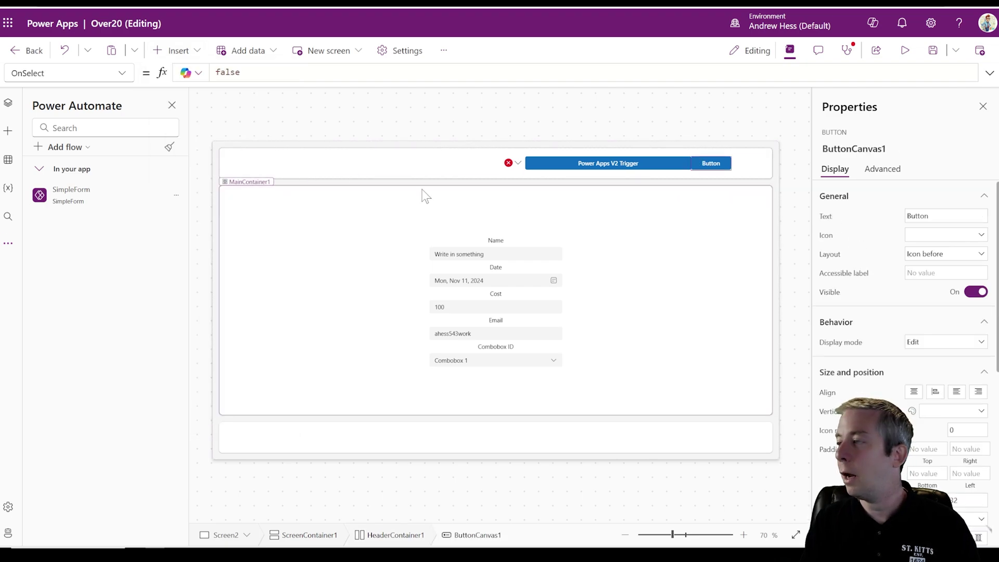
click(403, 164)
click(966, 251)
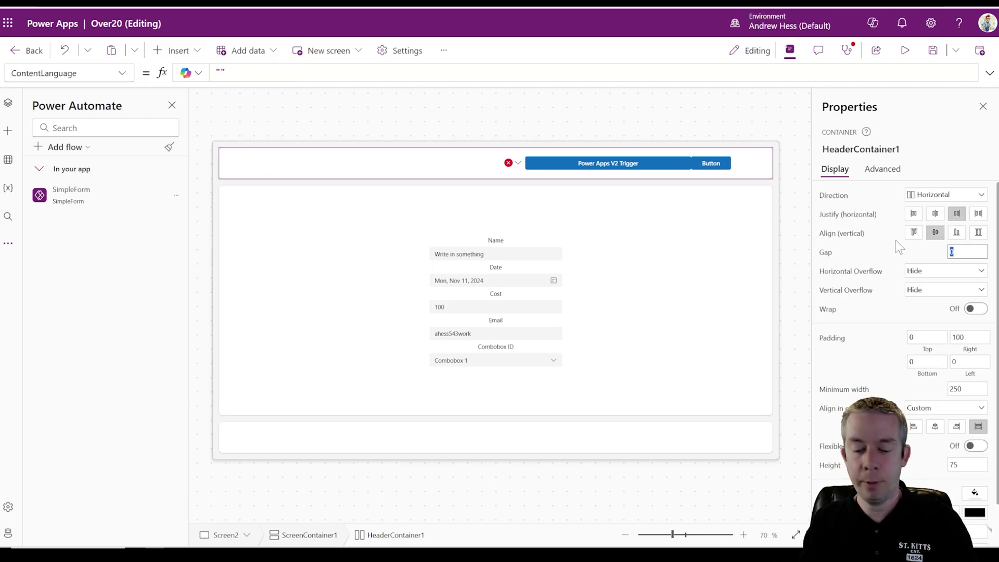
key(BackSpace)
text(100)
- Caption the new button 'Collect'
click(713, 165)
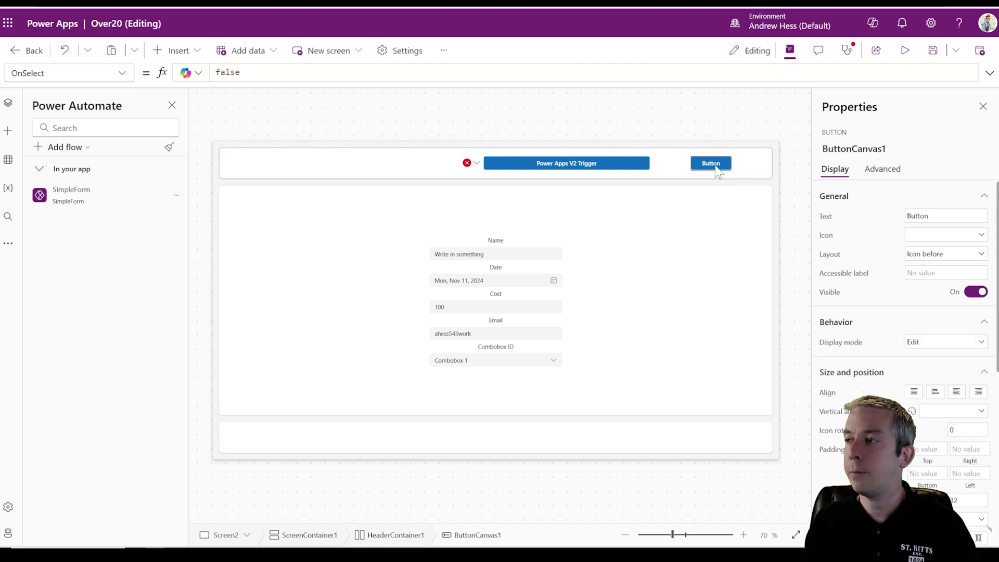
click(835, 212)
text(Collect)
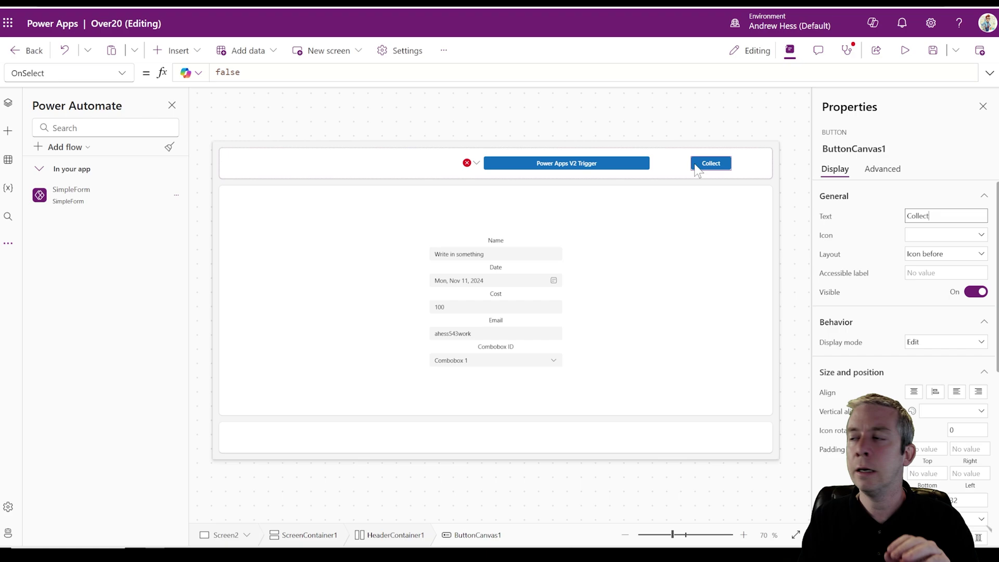
double_click(228, 73)
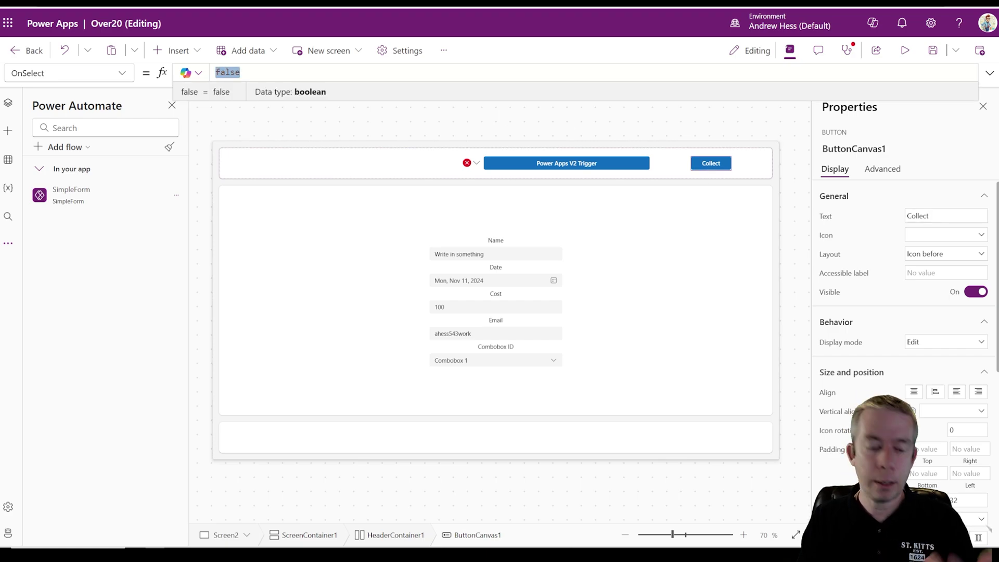
- Begin ClearCollect(colAllItems, with Title from TextInputCanvas1.Value and Date from DatePickerCanvas1.SelectedDate
text(Clear()
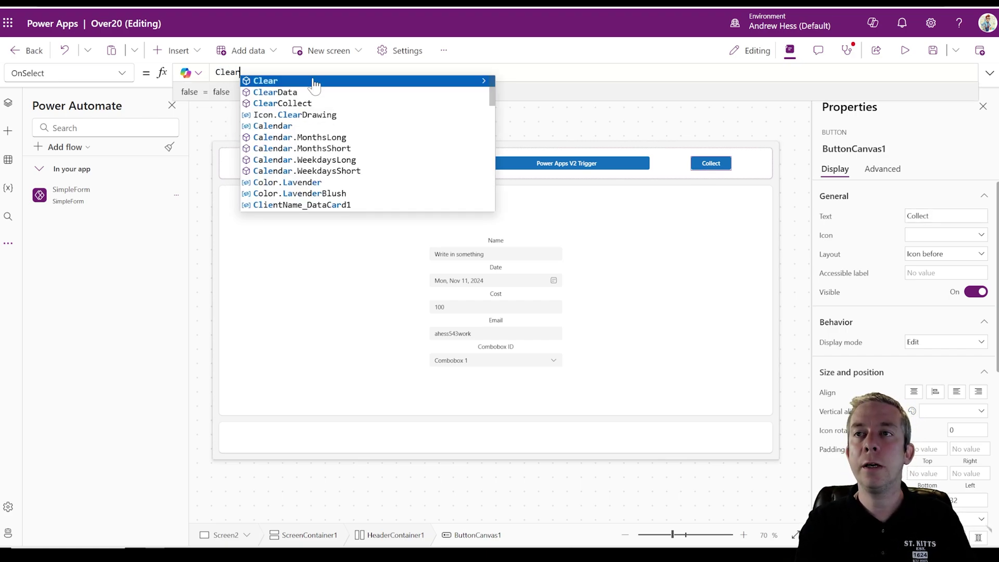
key(BackSpace)
text(Collect()
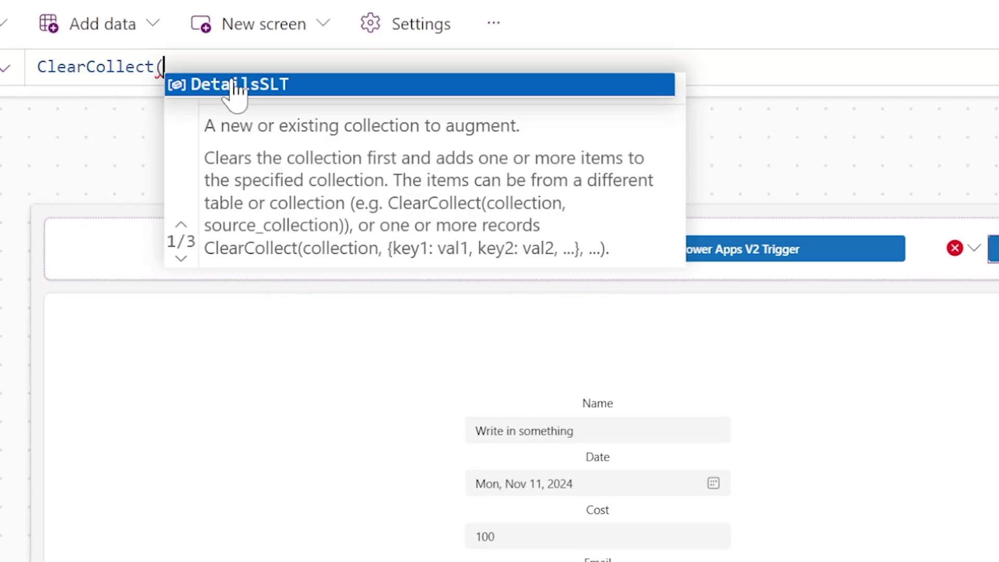
text(col)
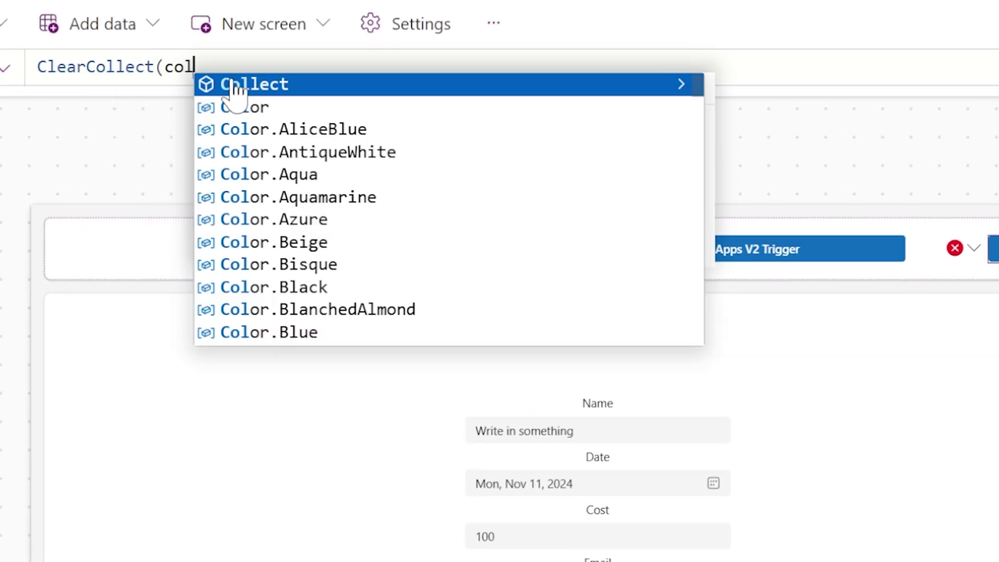
text(AllItems)
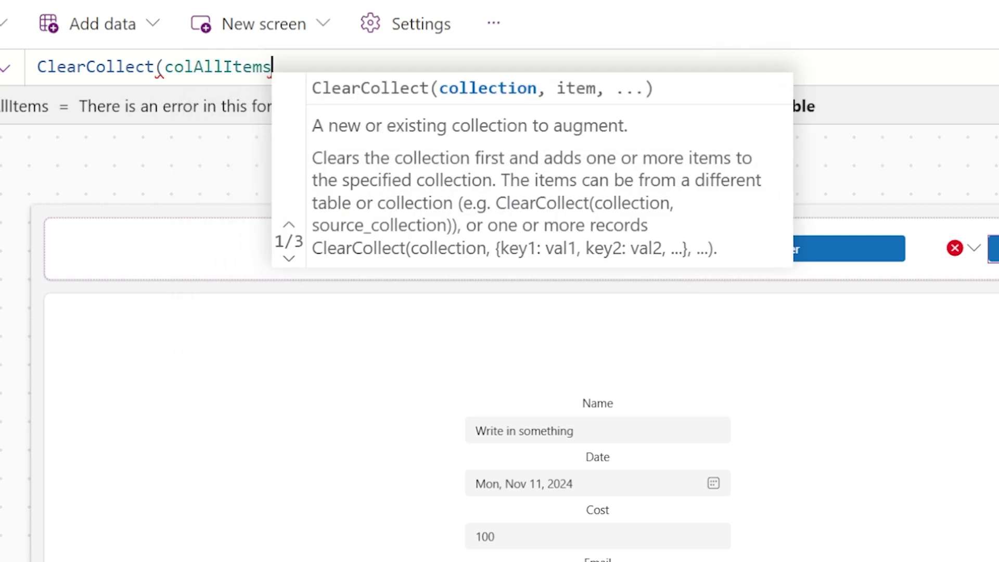
text(,)
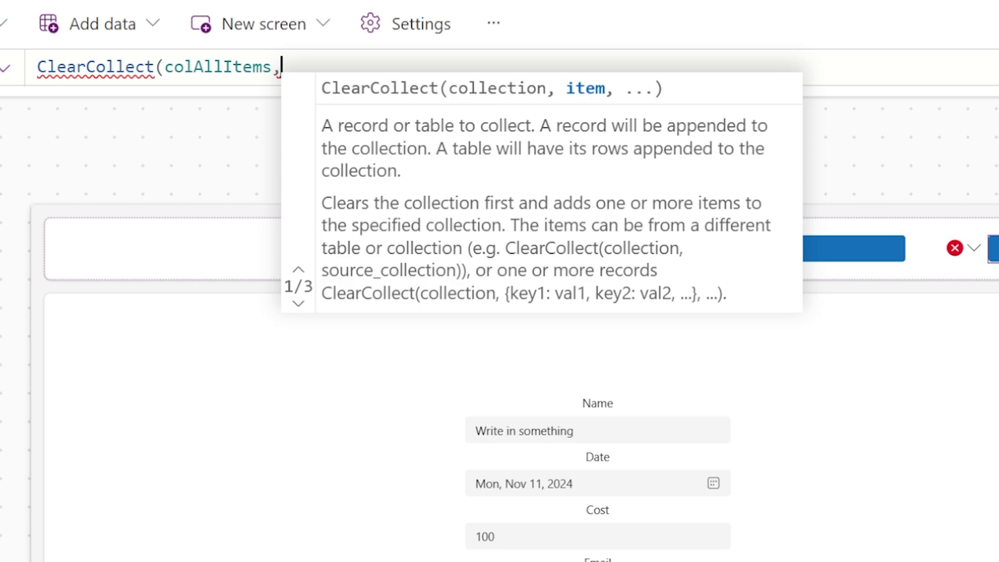
text({)
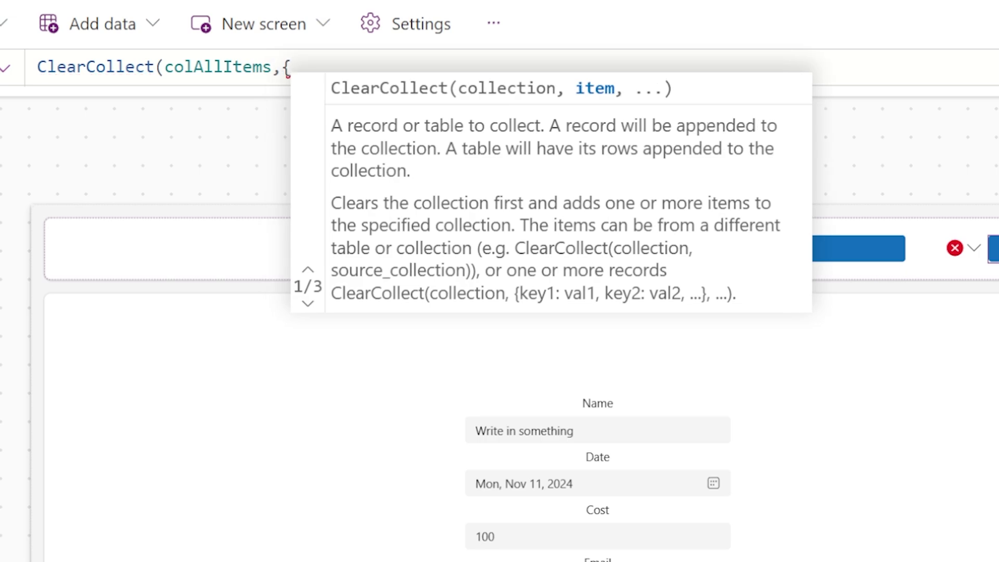
text(Title)
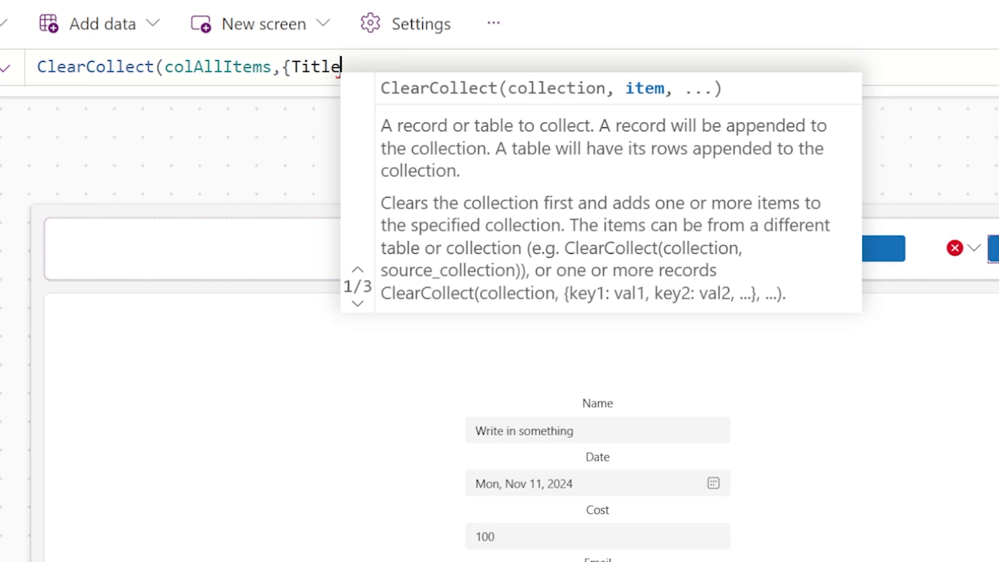
text(:)
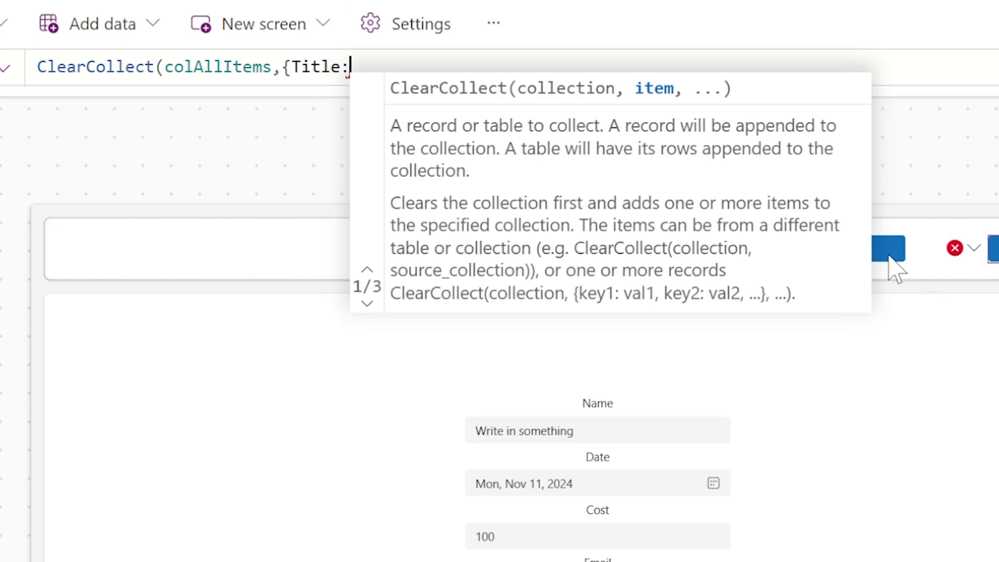
click(888, 256)
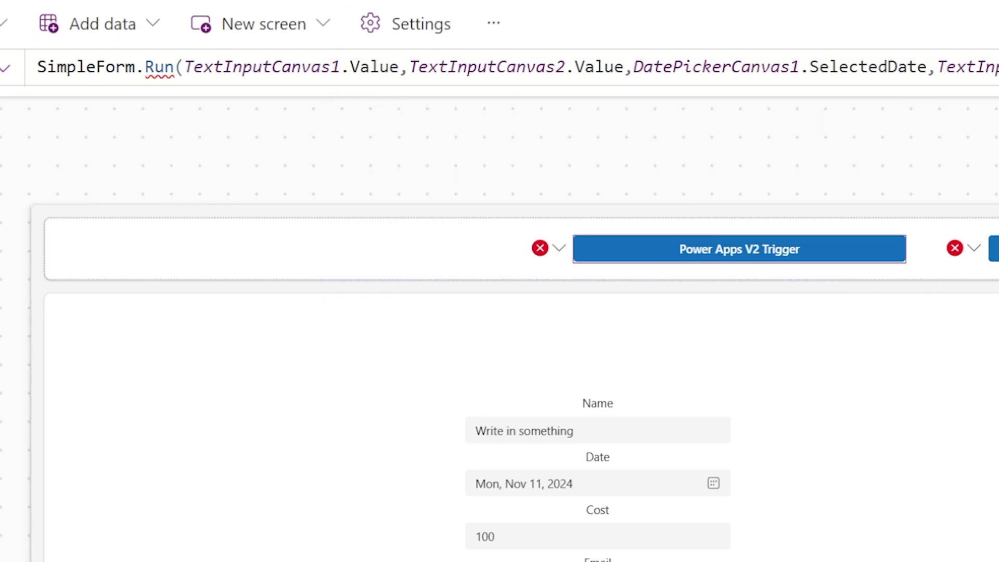
drag(399, 68, 184, 68)
key(ctrl+c)
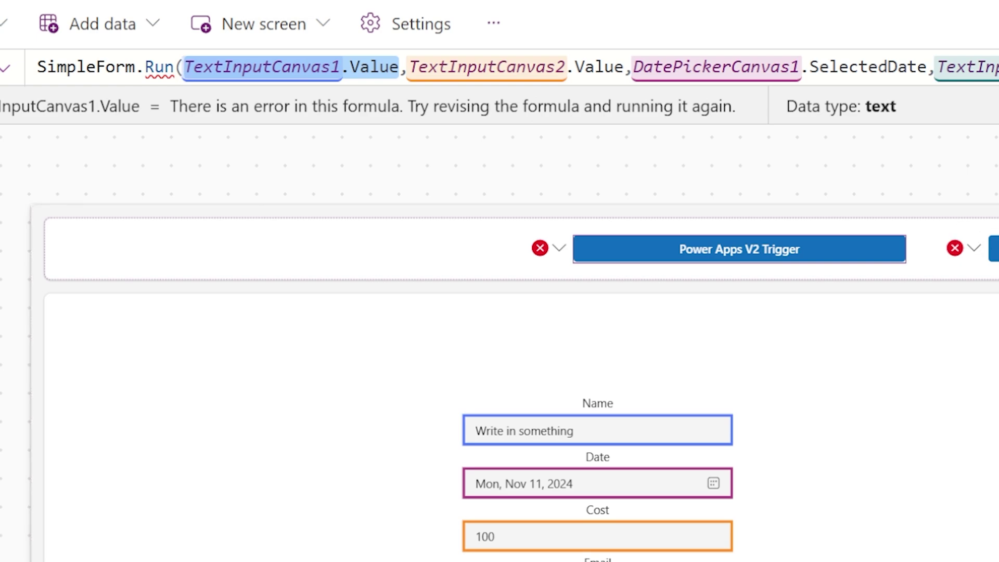
click(992, 249)
key(ctrl+v)
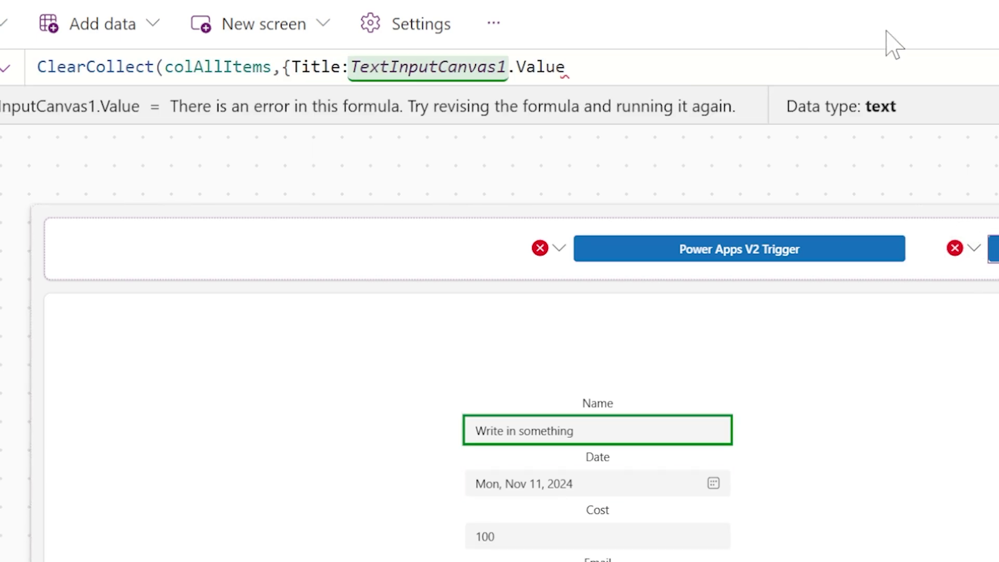
text(,)
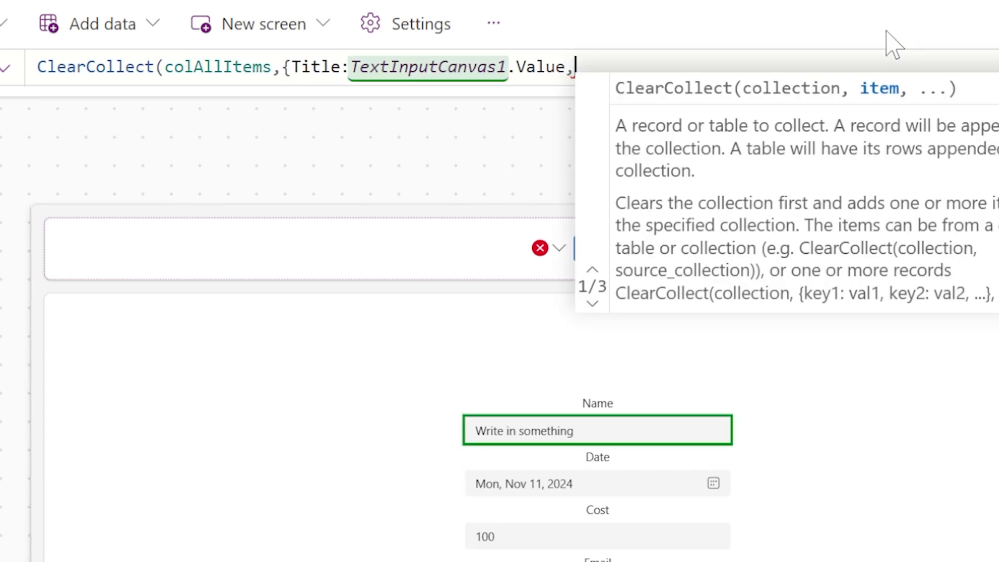
text(Date:DatePickerCanvas1.)
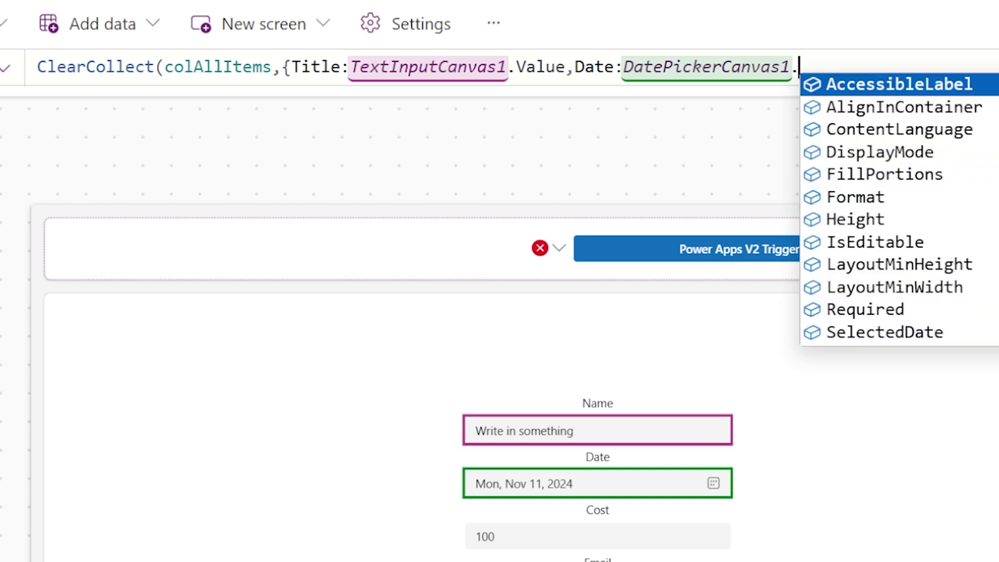
text(Selected)
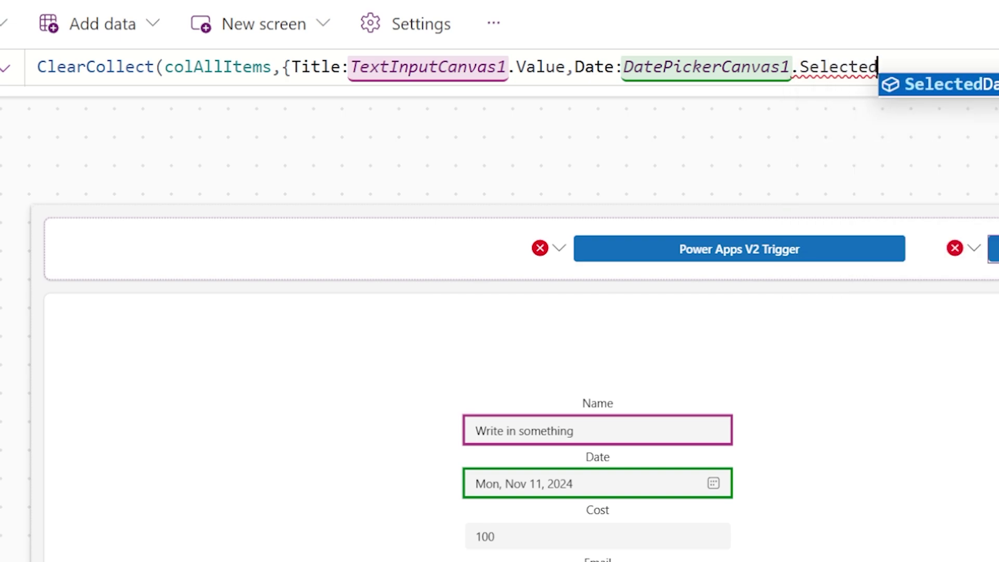
key(Tab)
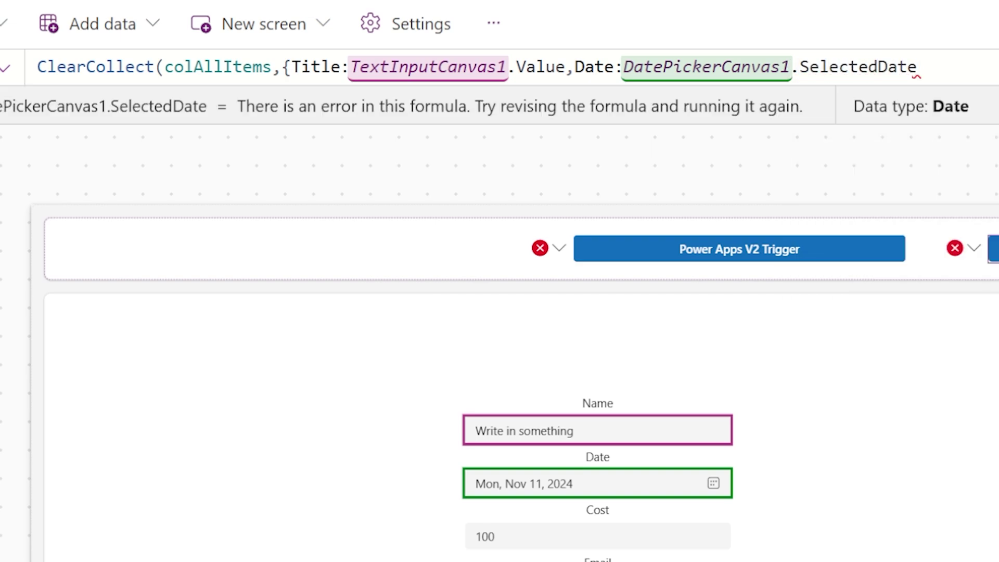
- Add the Cost field and UserEmail from TextInputCanvas3.Value to the collected record
text(,Cost()
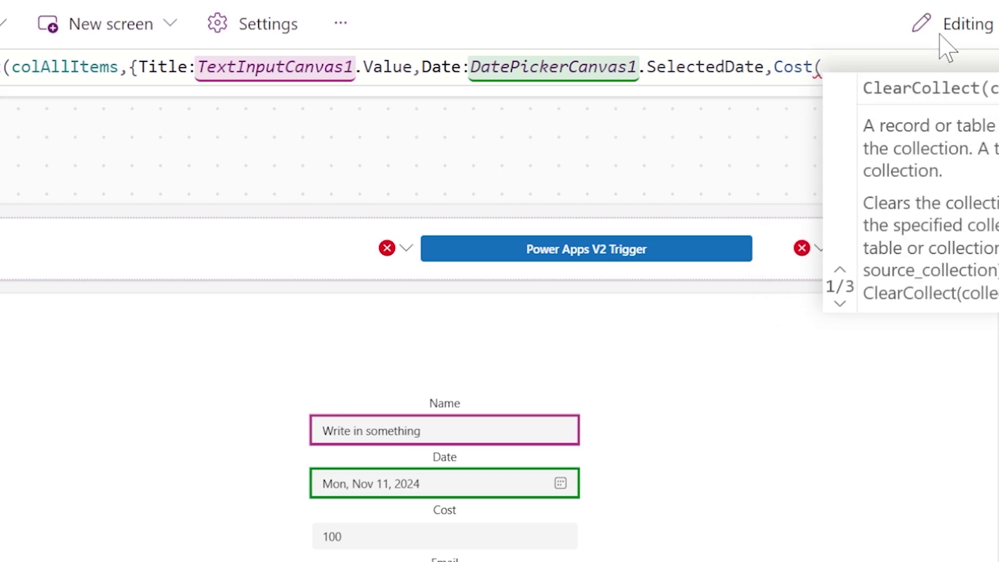
key(BackSpace)
text(:)
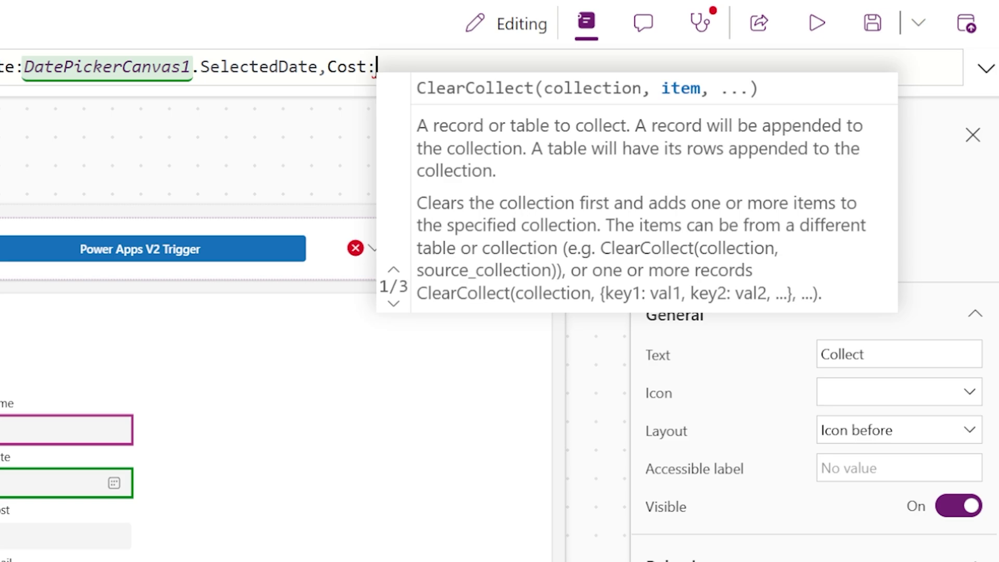
text(TextInputCanv)
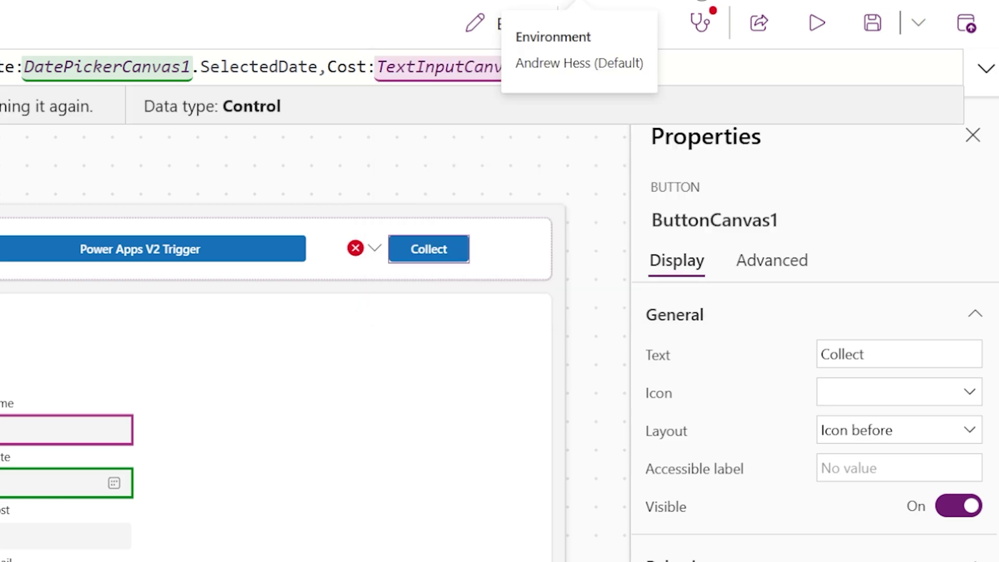
text(as1.Val)
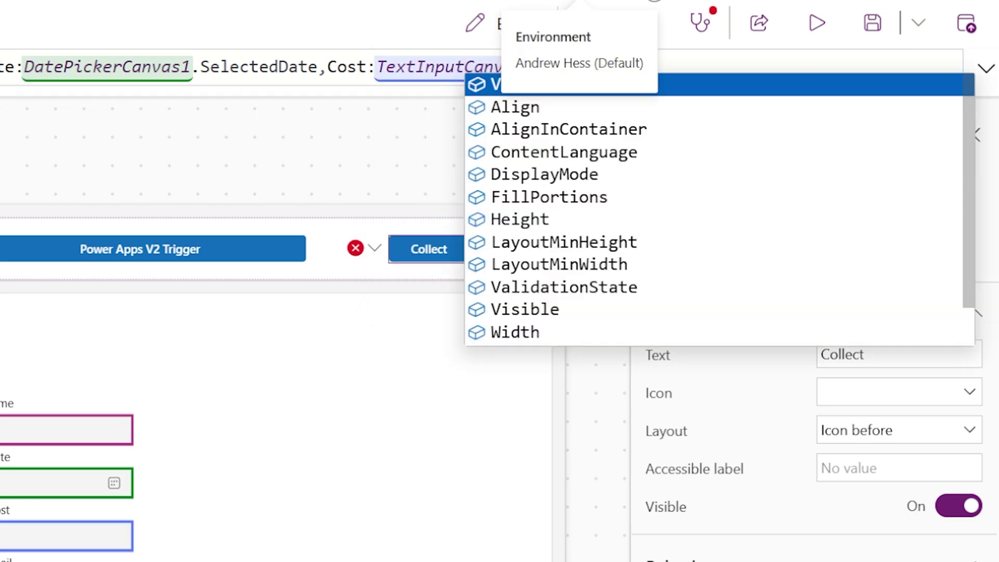
text(ue,)
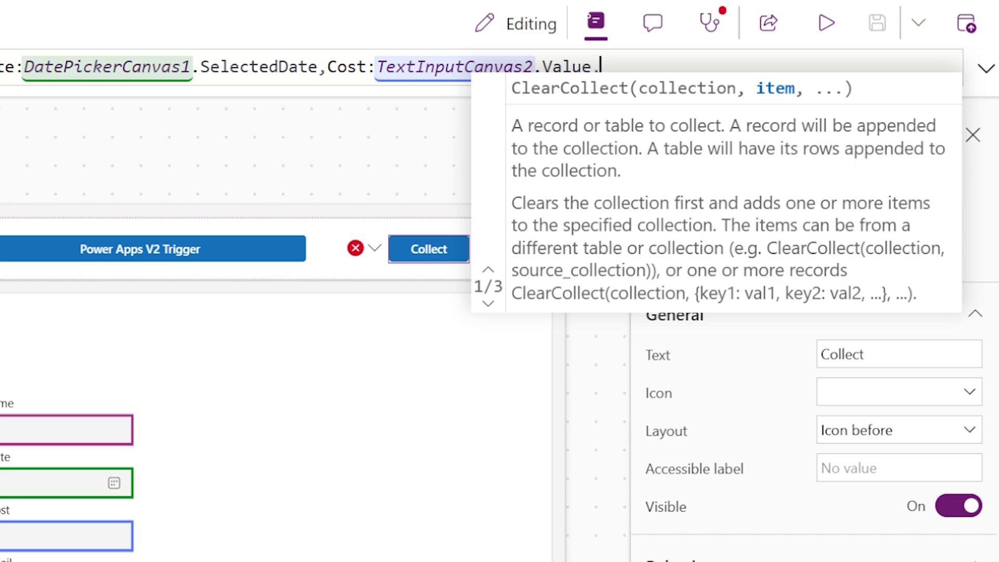
text(User)
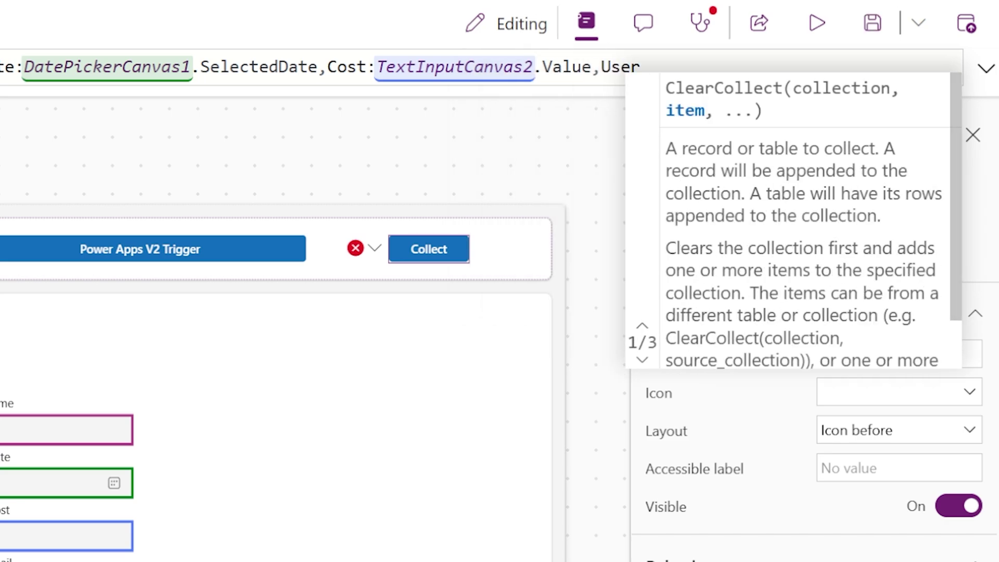
text(Email:)
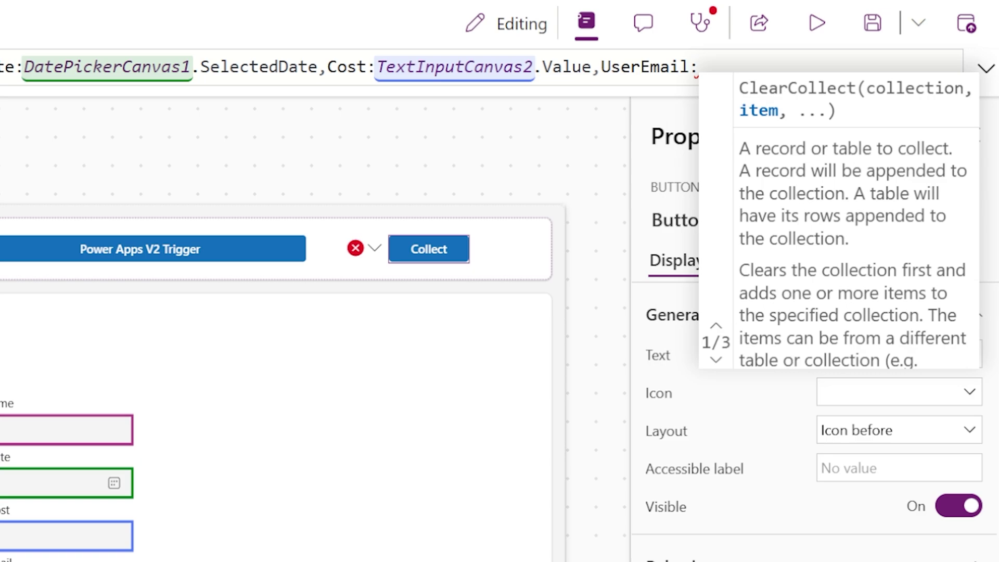
text(D)
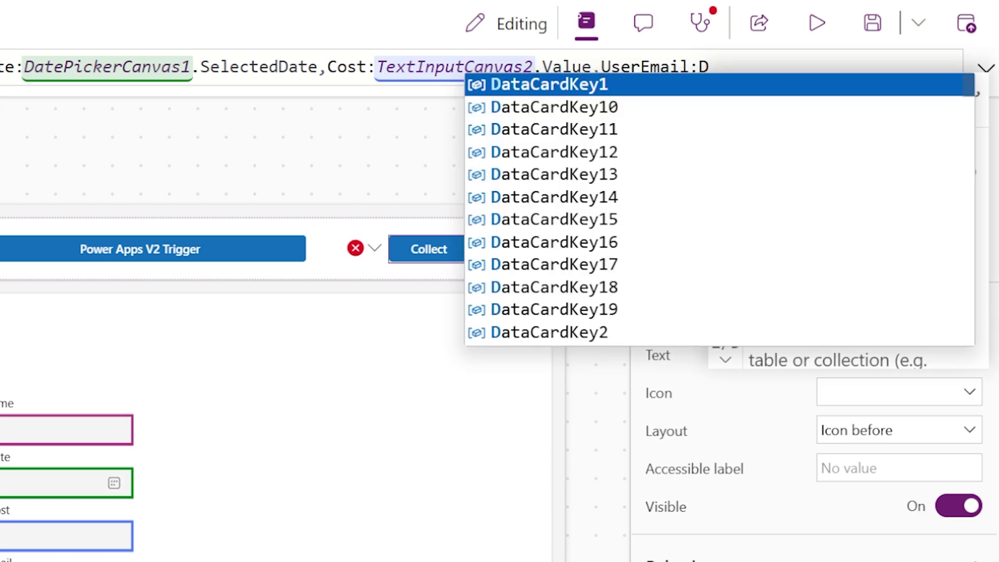
key(BackSpace)
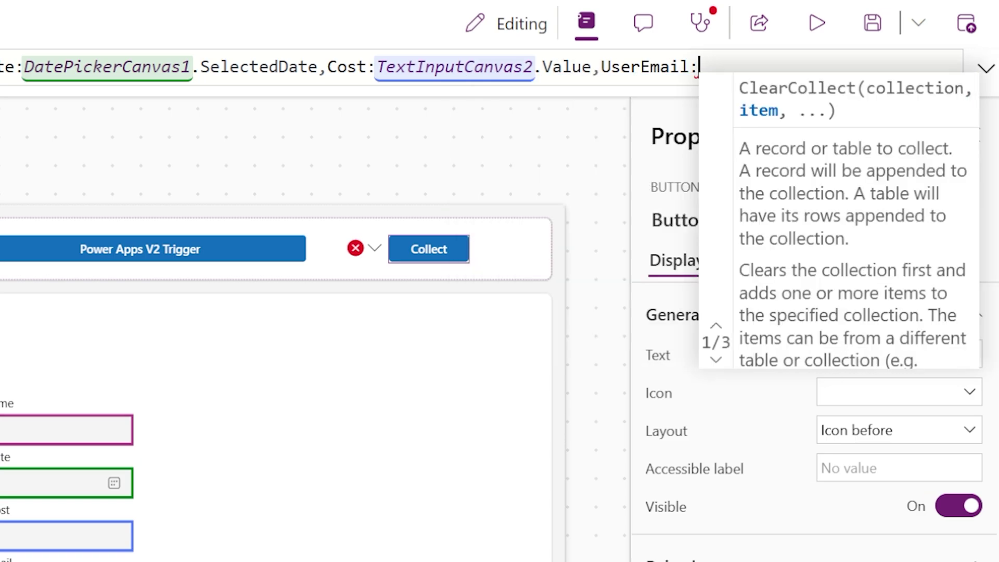
text(TextInputCanvas3)
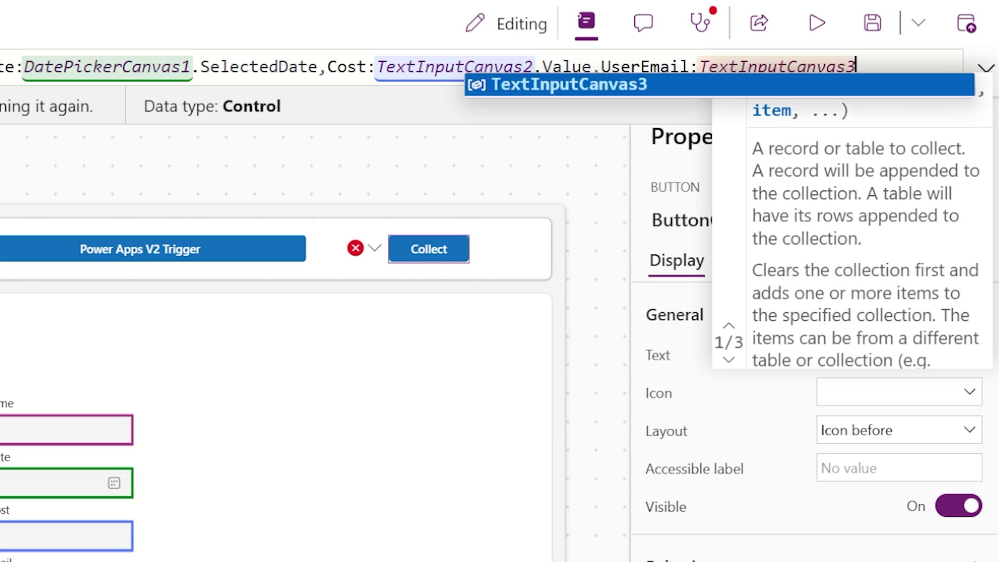
text(.Value,)
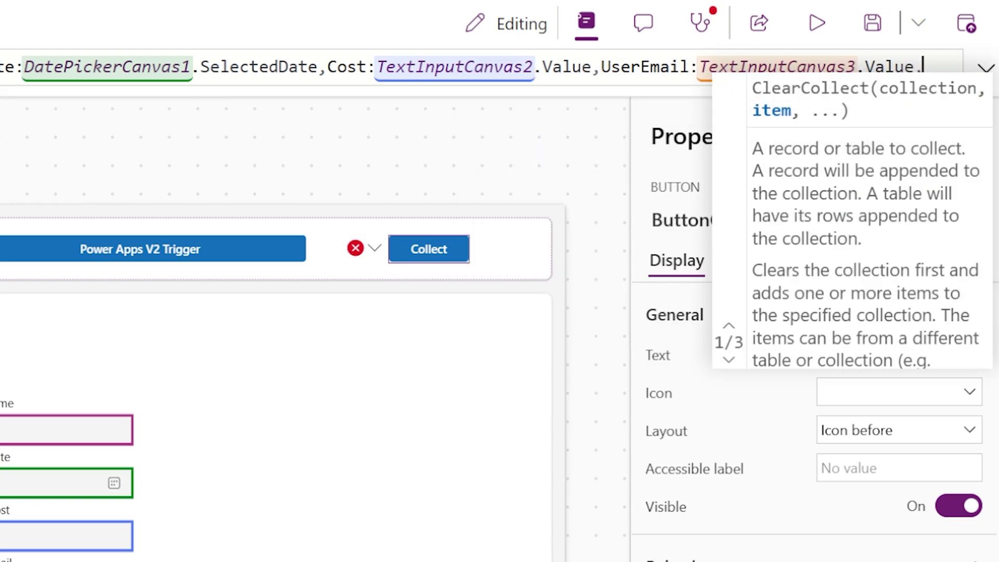
click(984, 68)
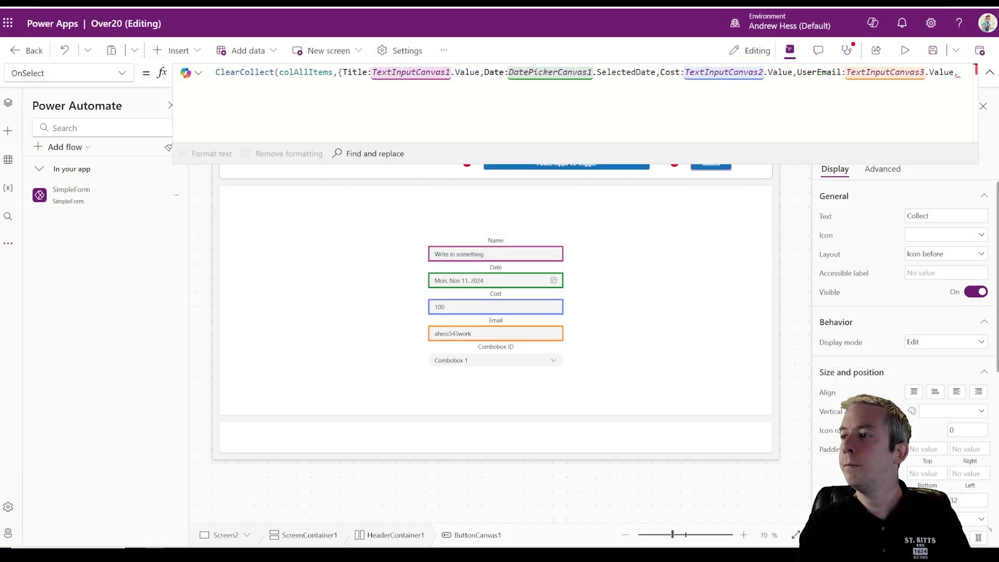
- Add ComboboxSelection: ComboboxCanvas1.Selected.Value to the ClearCollect record and close the formula
text(Combobo)
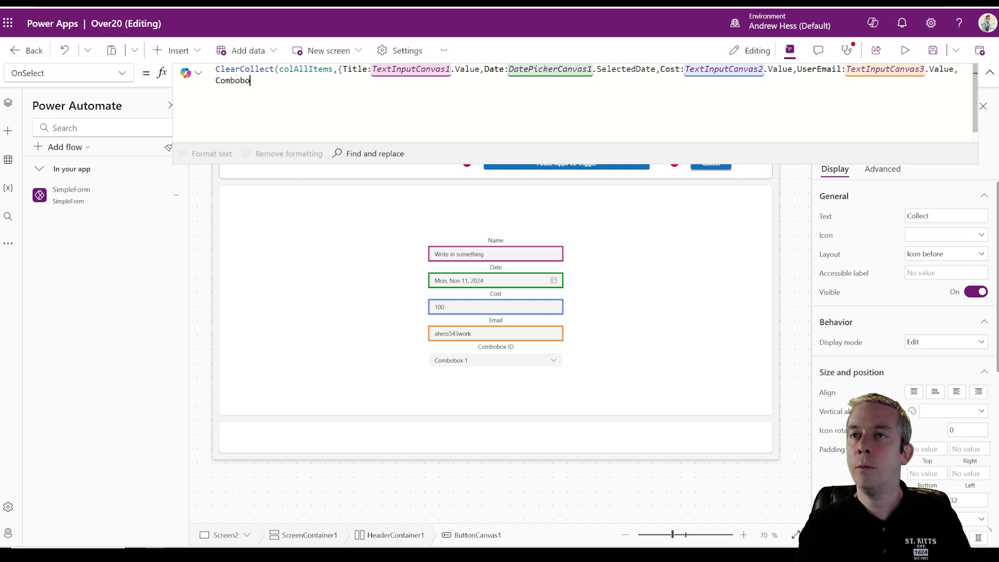
text(xSelection:)
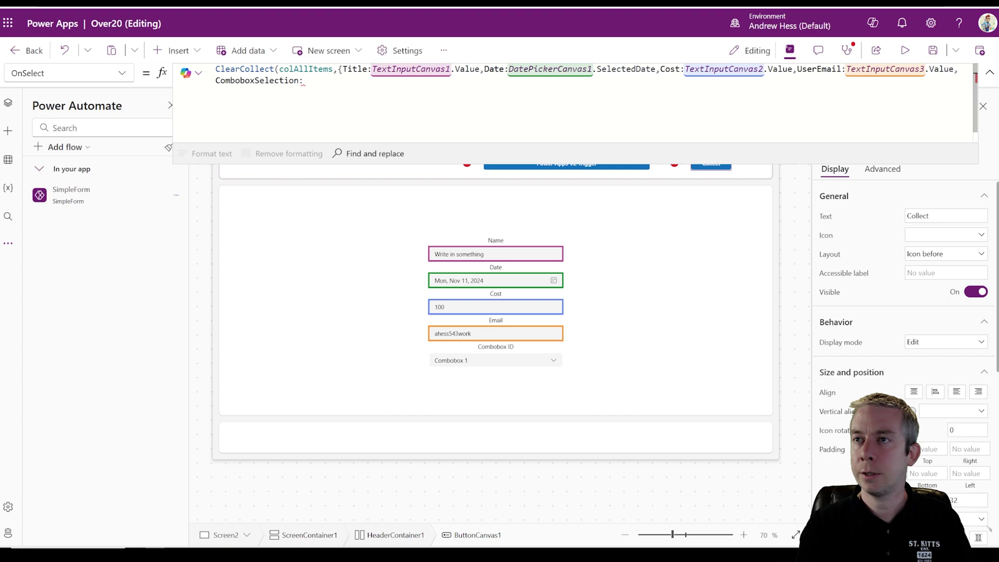
text(Comm)
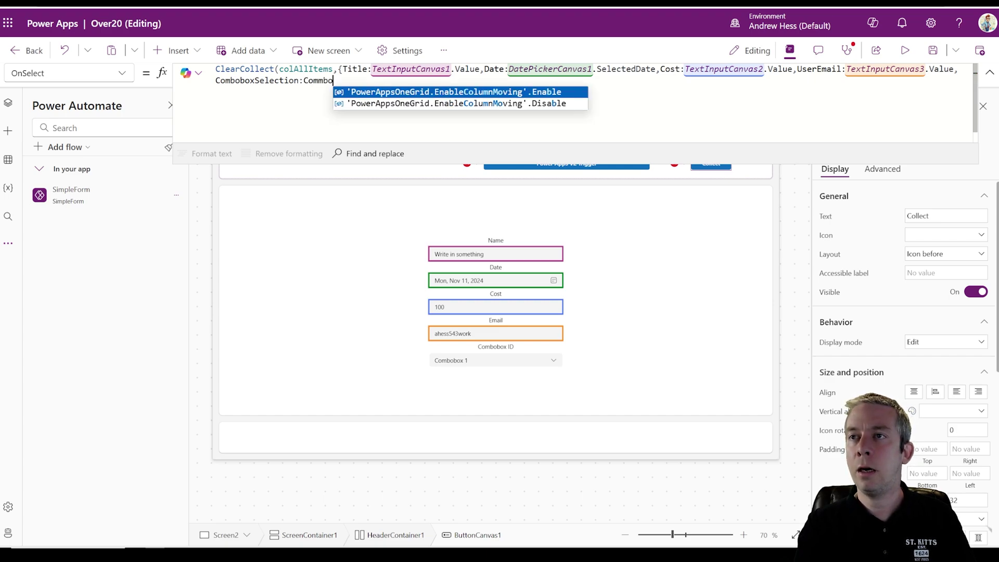
key(BackSpace)
text(box)
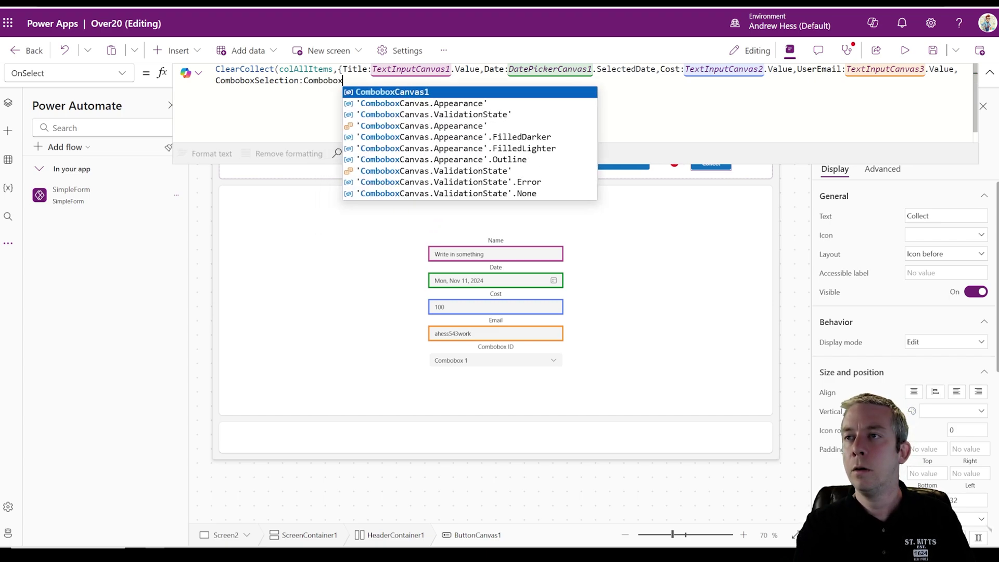
key(Tab)
text(.S)
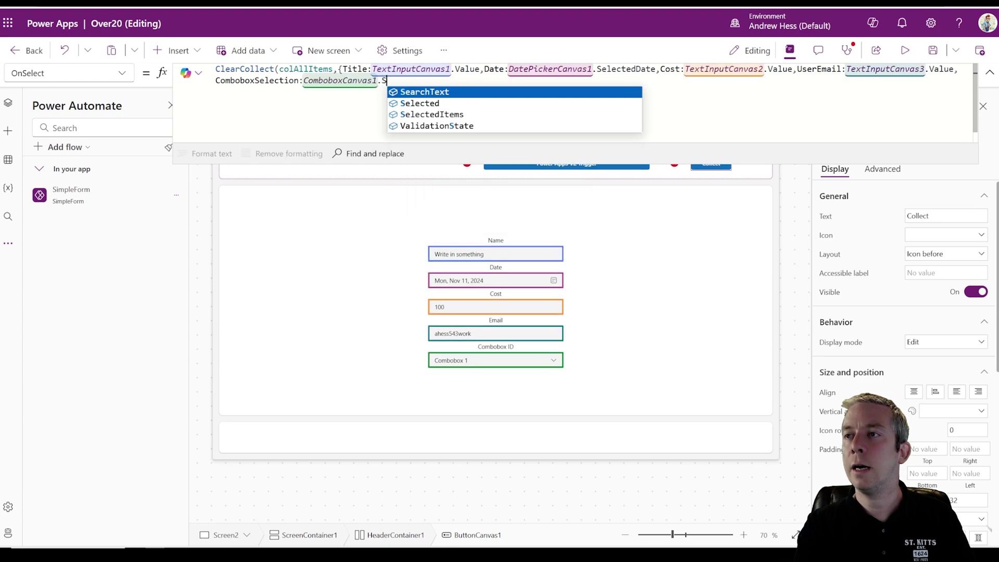
text(elected.Value}))
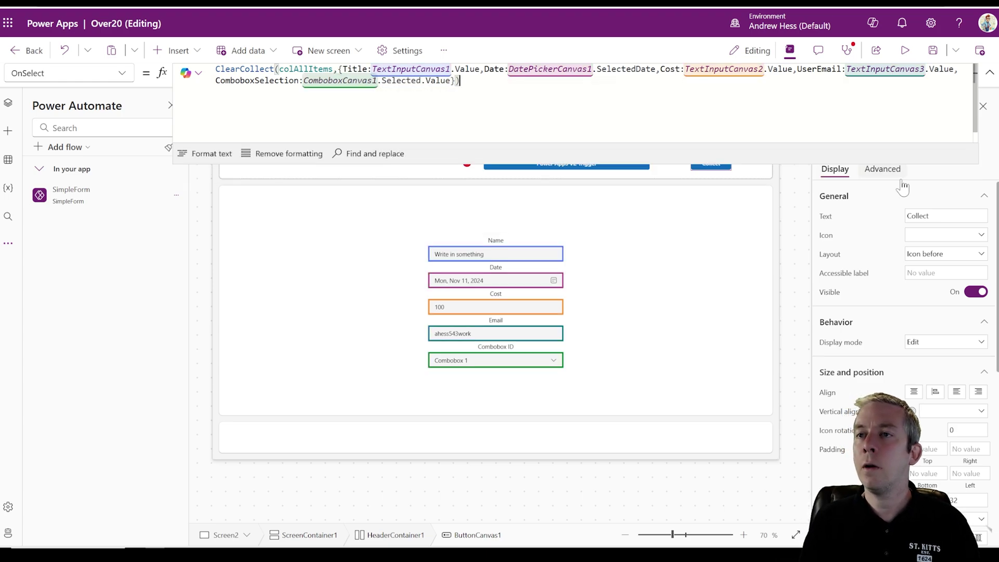
- Format the OnSelect formula onto indented lines, review it enlarged, then collapse the formula bar
click(218, 162)
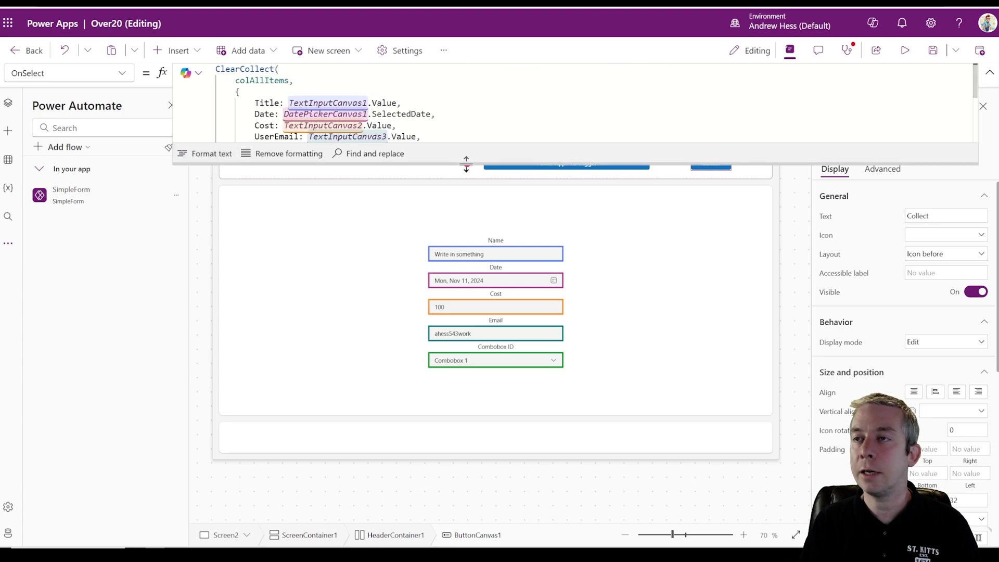
drag(466, 162, 437, 261)
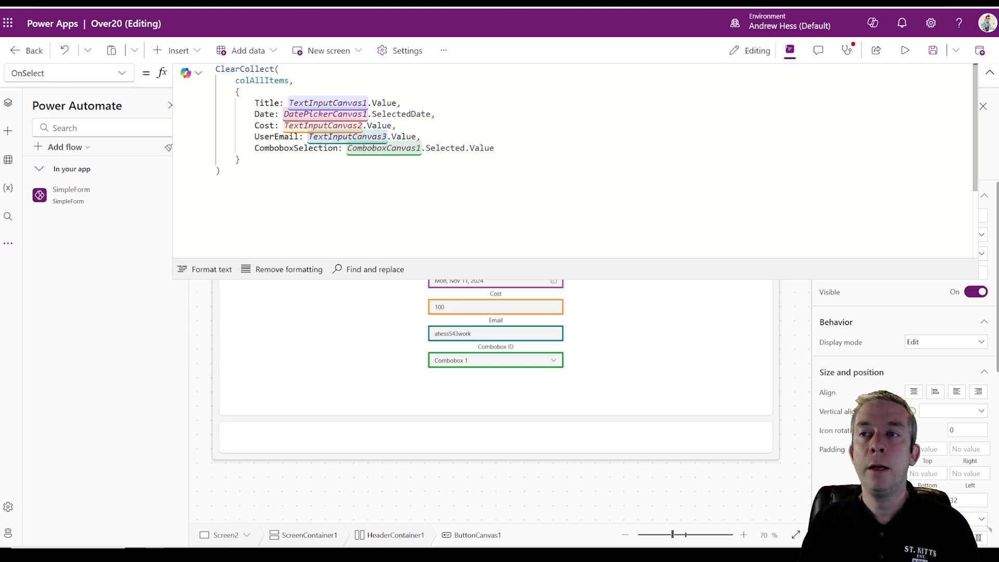
click(988, 72)
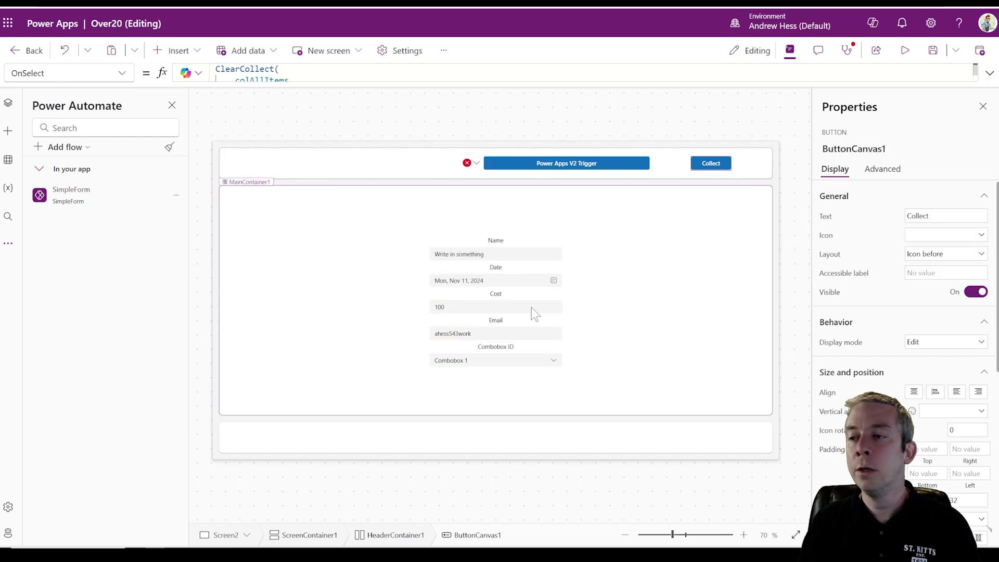
- Replace the Email input's empty default Value with User().Email
click(456, 334)
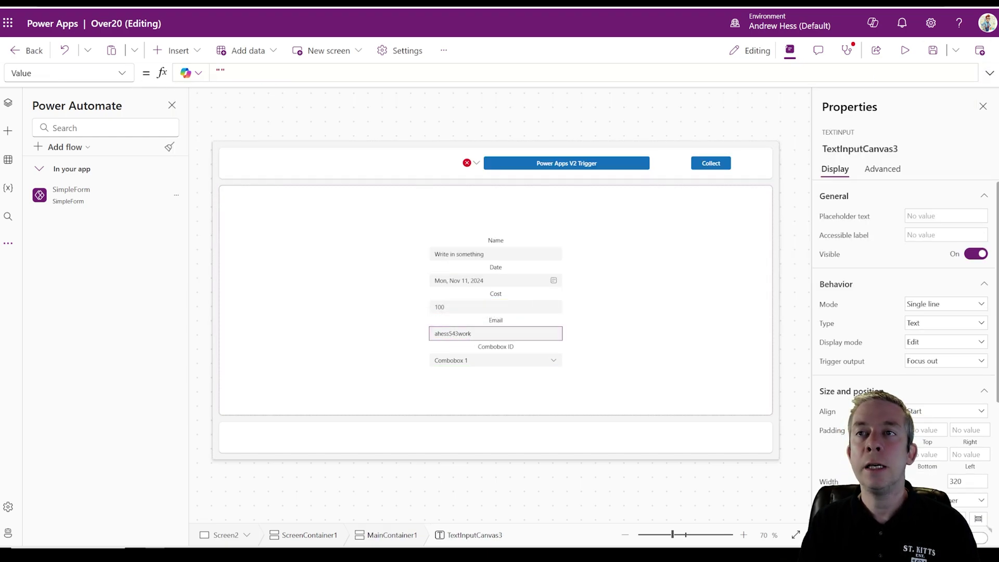
double_click(220, 72)
text(U)
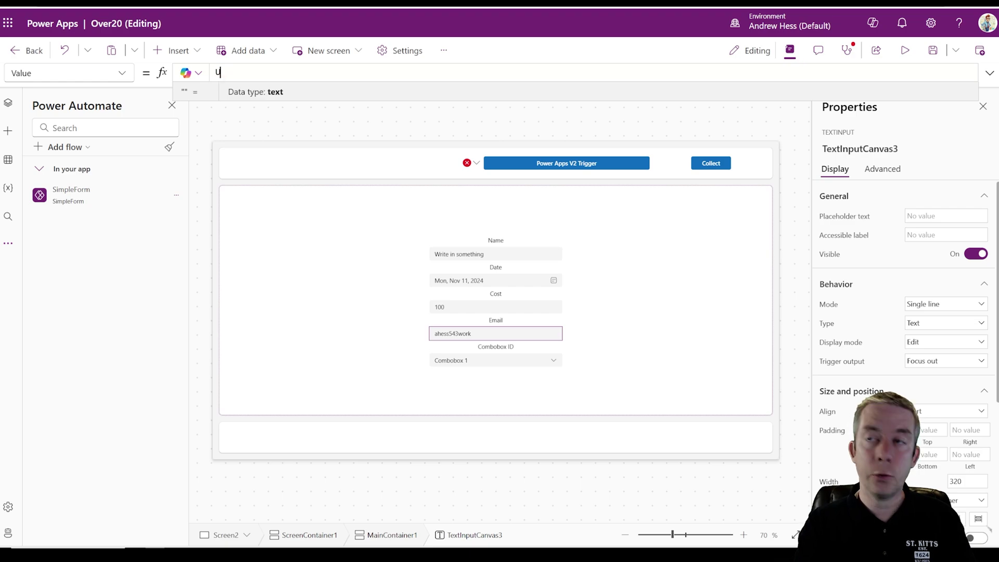
text(ser().Email)
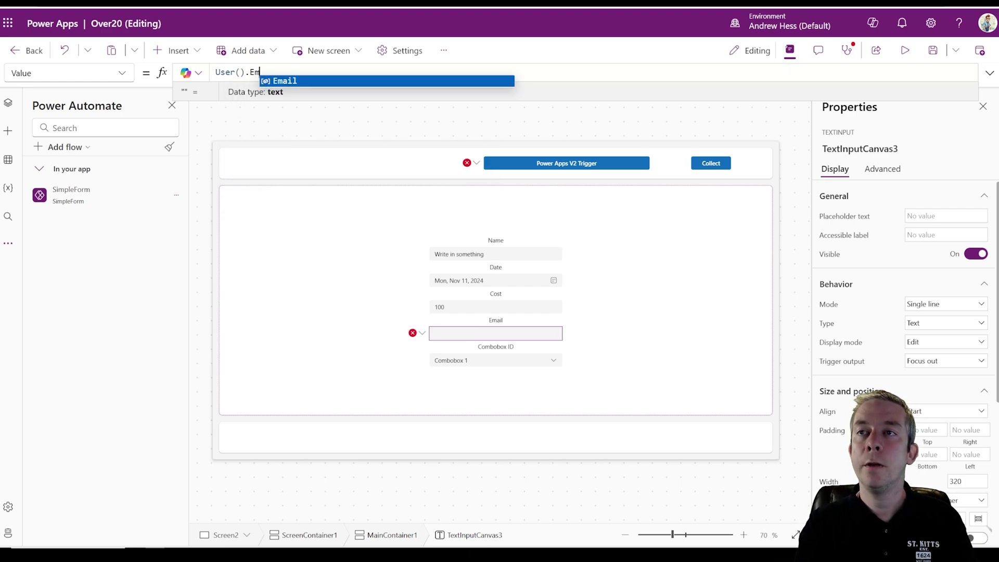
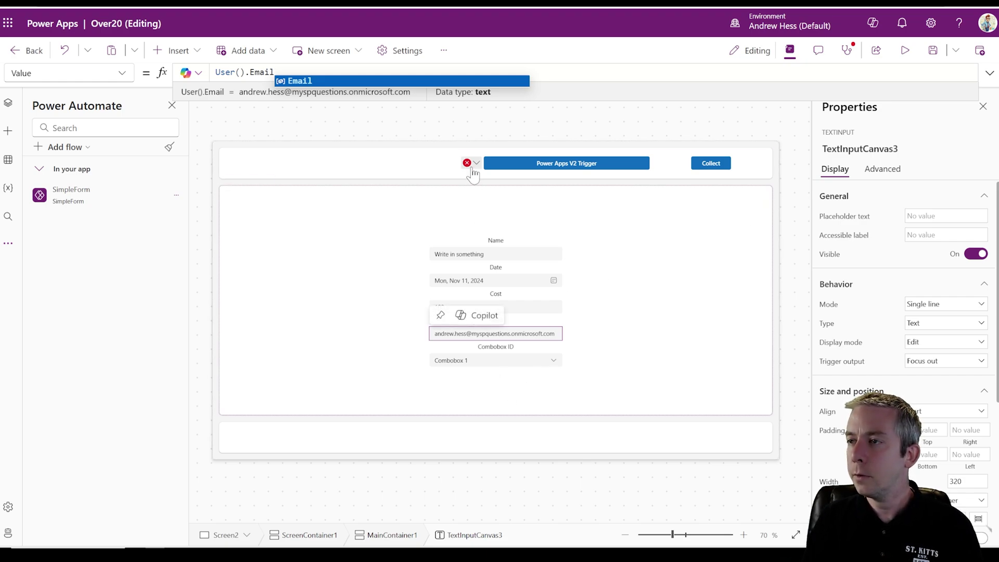
- Bring up the Power Apps V2 Trigger button's erroring OnSelect formula for editing from its error icon
click(472, 167)
click(480, 180)
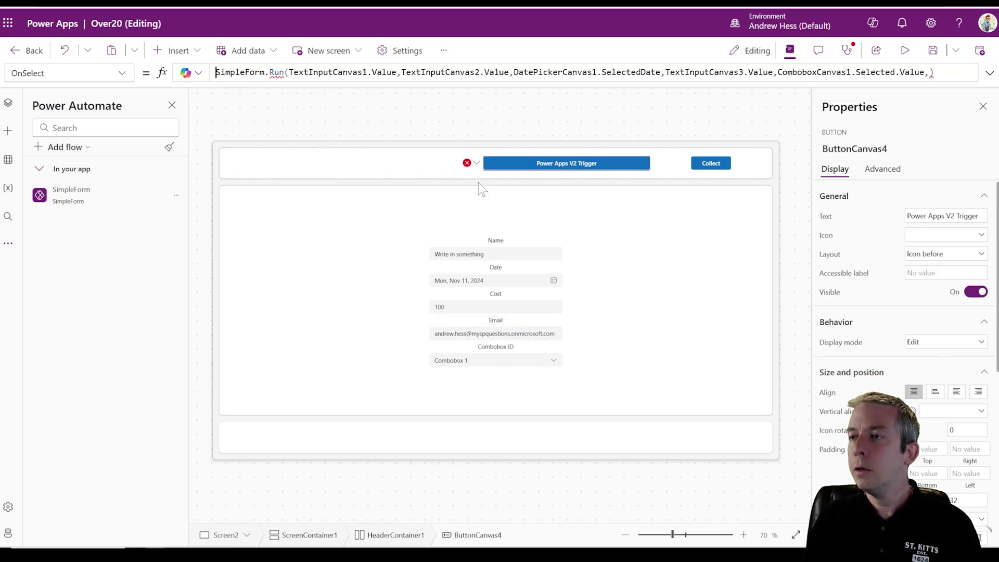
- Insert a new first line reading Set(varAllItems, JSON(colAllItems, JSON above the SimpleForm.Run call
click(988, 73)
mouse_move(931, 72)
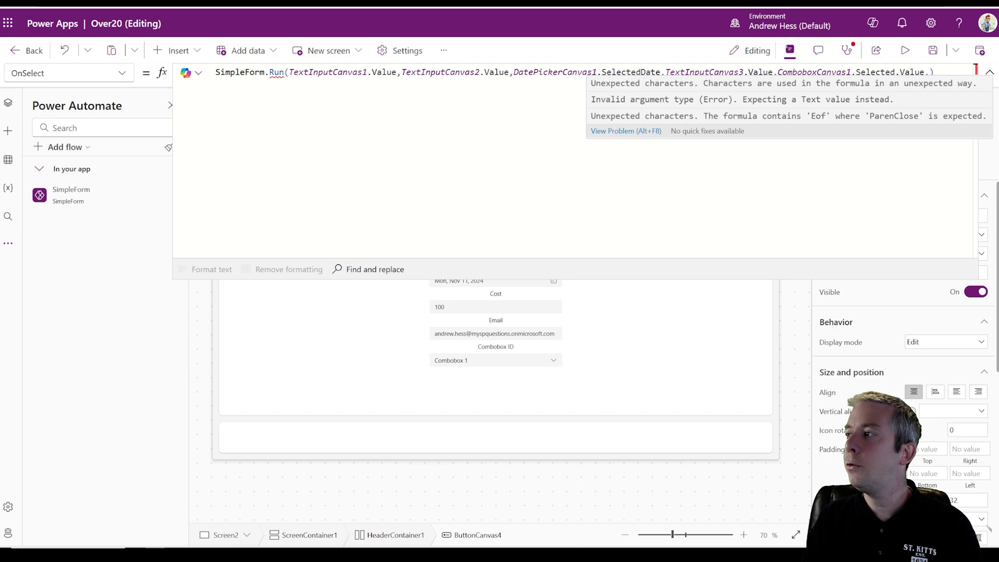
click(218, 80)
key(Return)
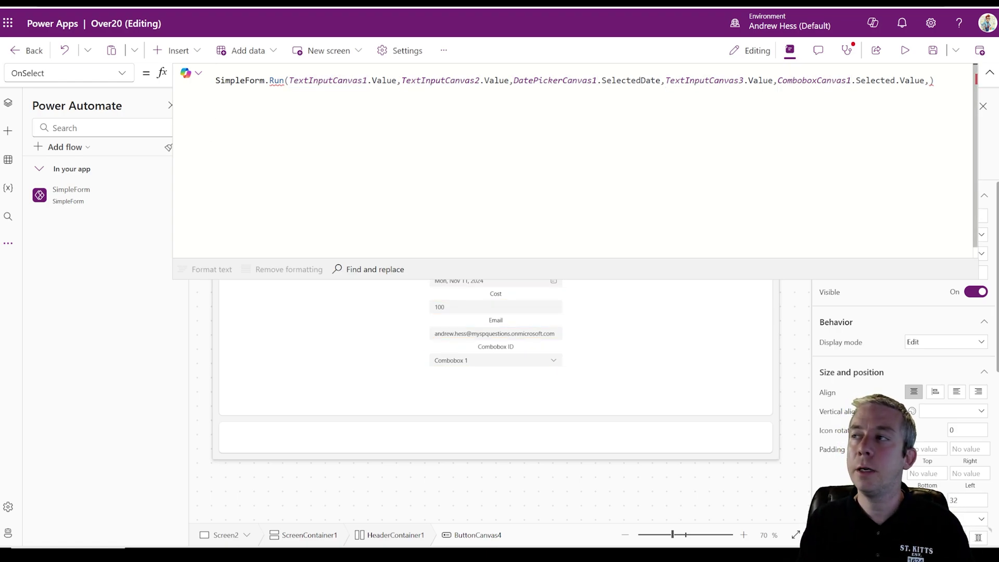
text(Set()
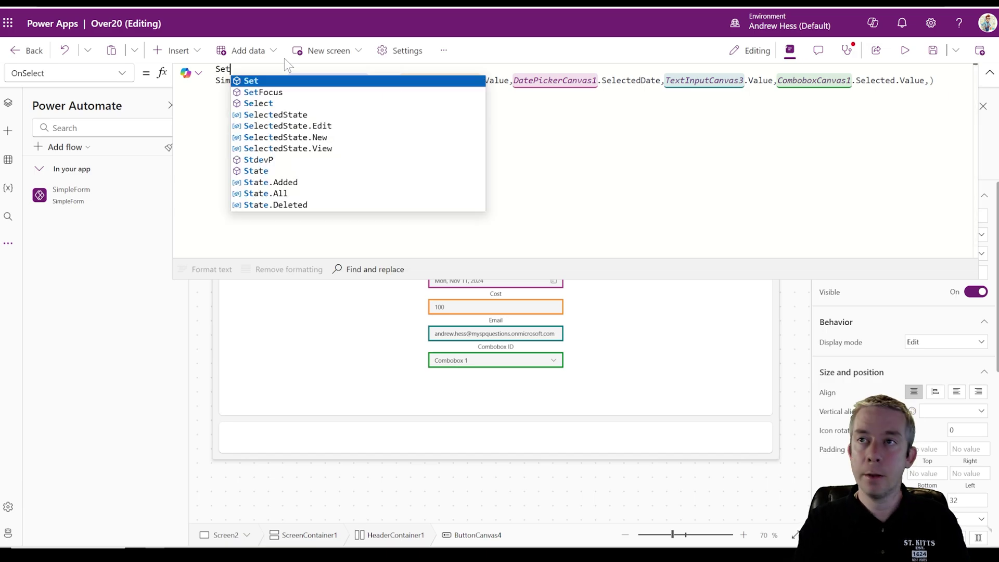
text(var)
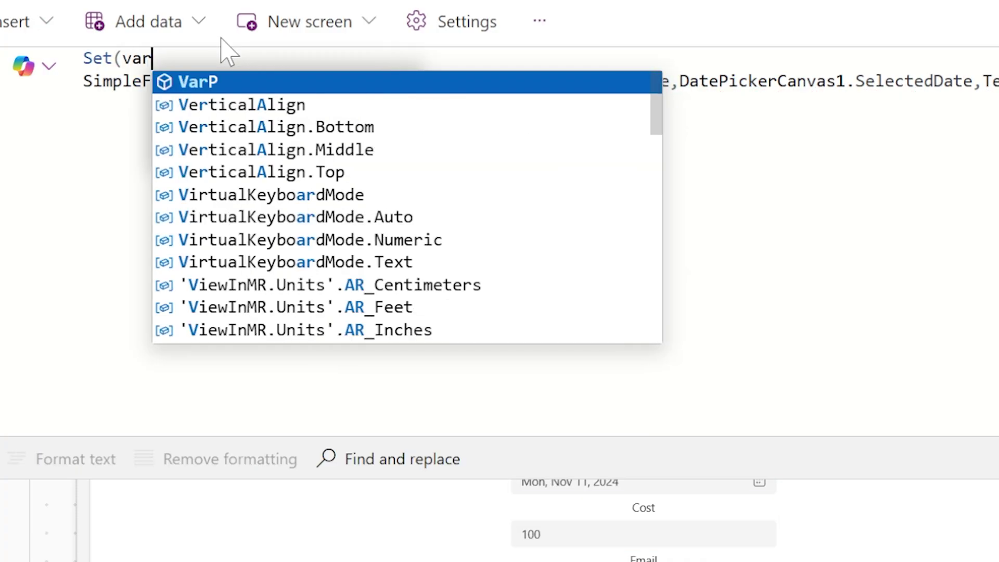
text(AllItems)
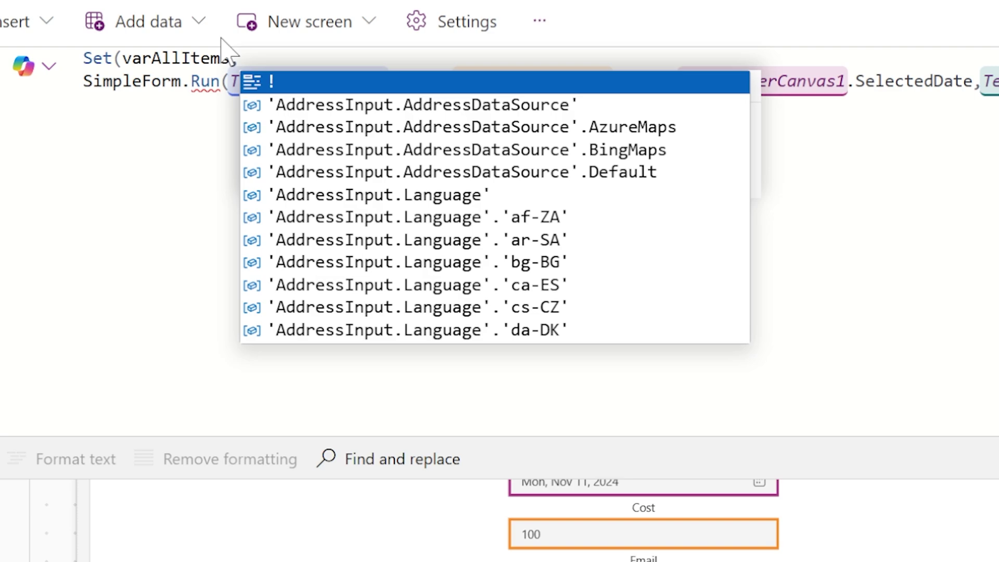
text(,JSON()
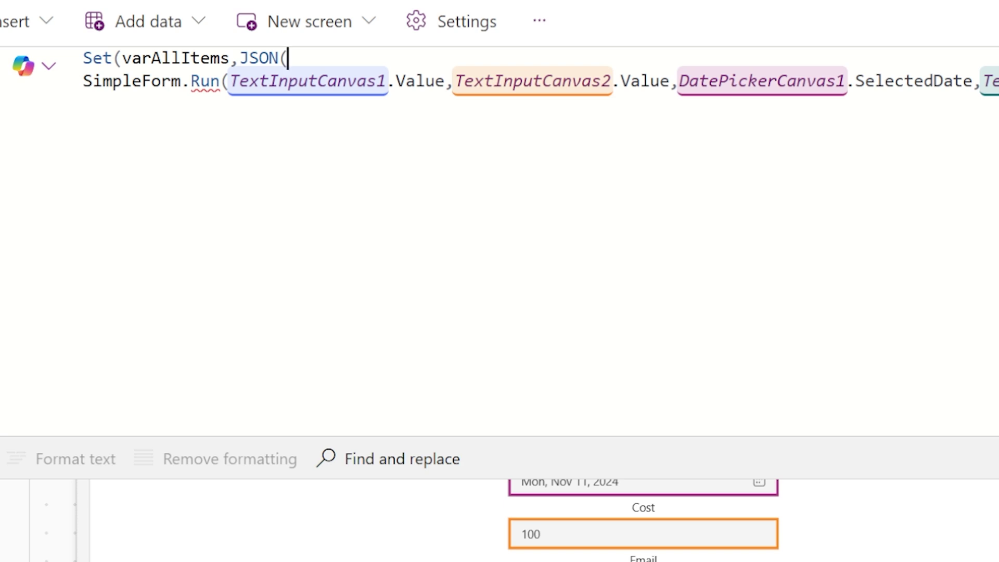
text(col)
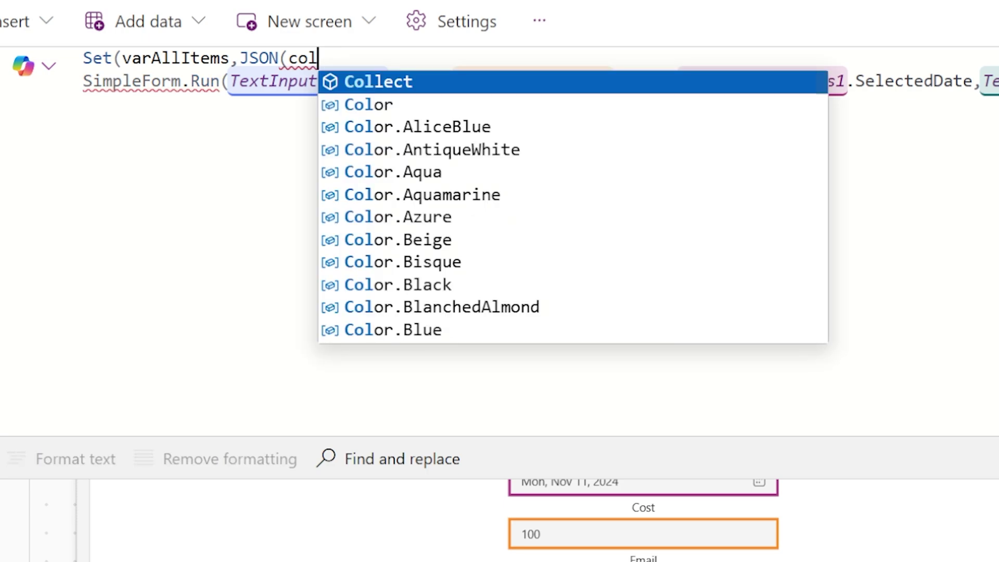
text(ALlItems)
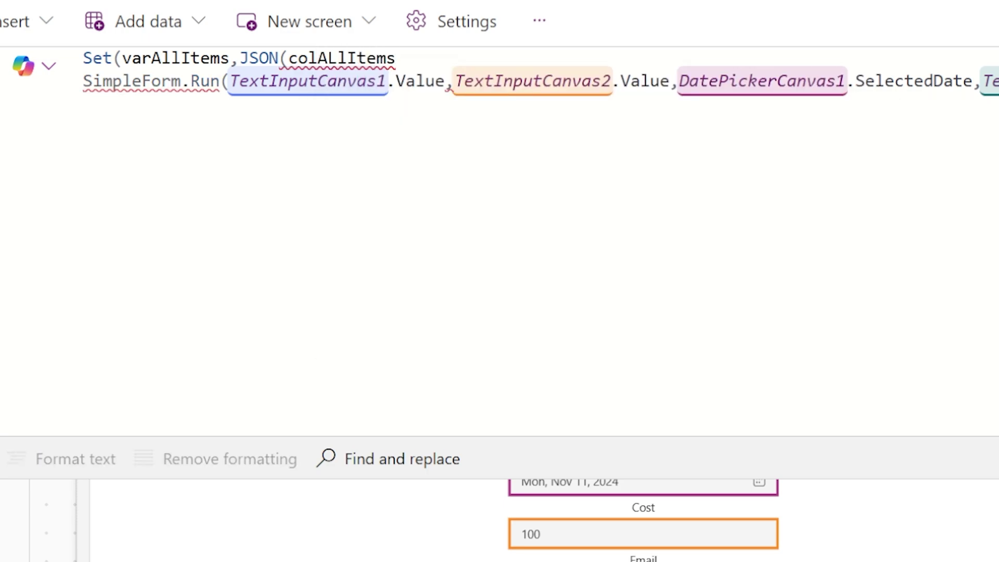
key(BackSpace)
key(BackSpace)
key(BackSpace)
key(BackSpace)
key(BackSpace)
key(BackSpace)
key(BackSpace)
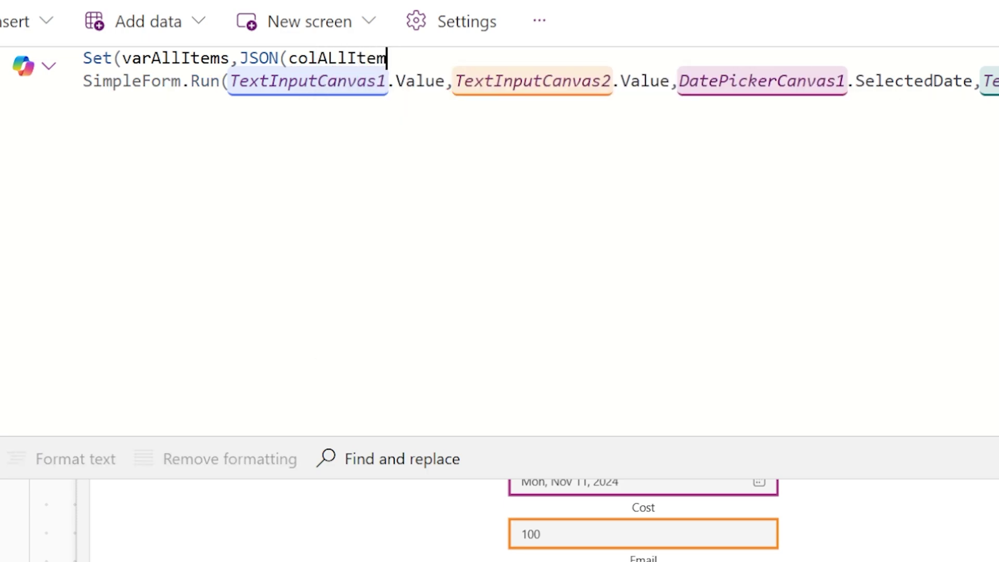
text(llItems,)
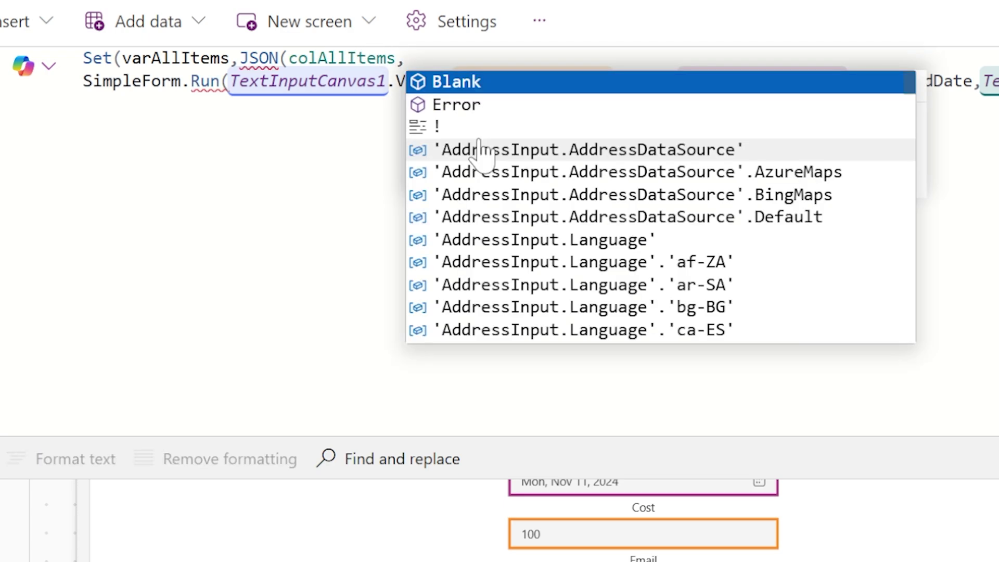
text(JSON)
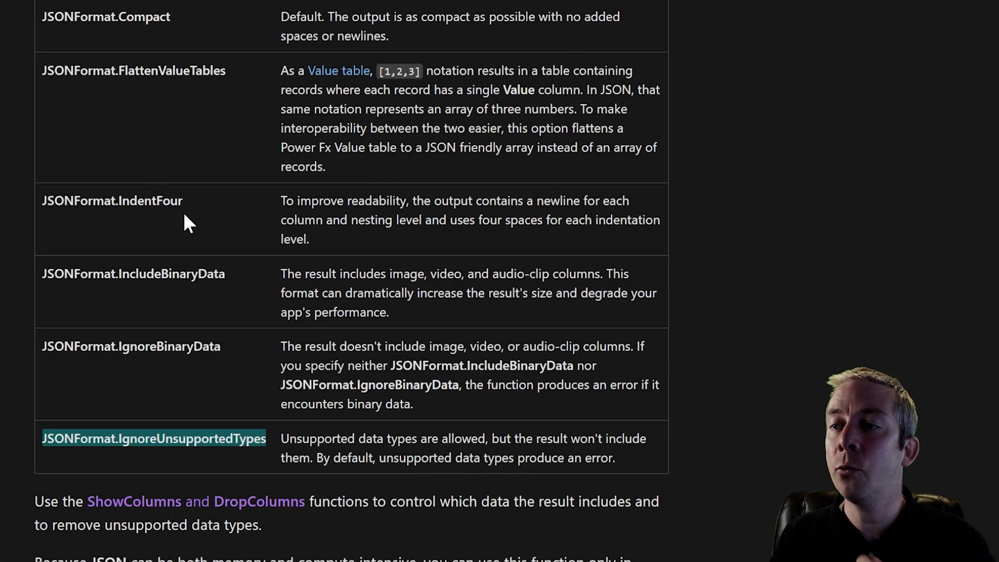
- Highlight the IndentFour, FlattenValueTables and IncludeBinaryData entries in the JSONFormat table
drag(183, 204, 36, 200)
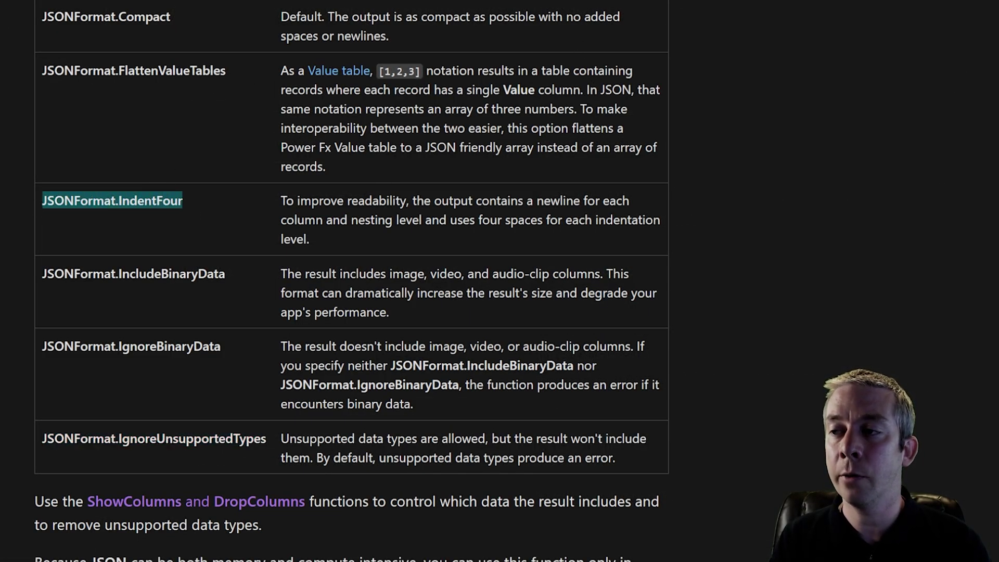
drag(277, 201, 406, 202)
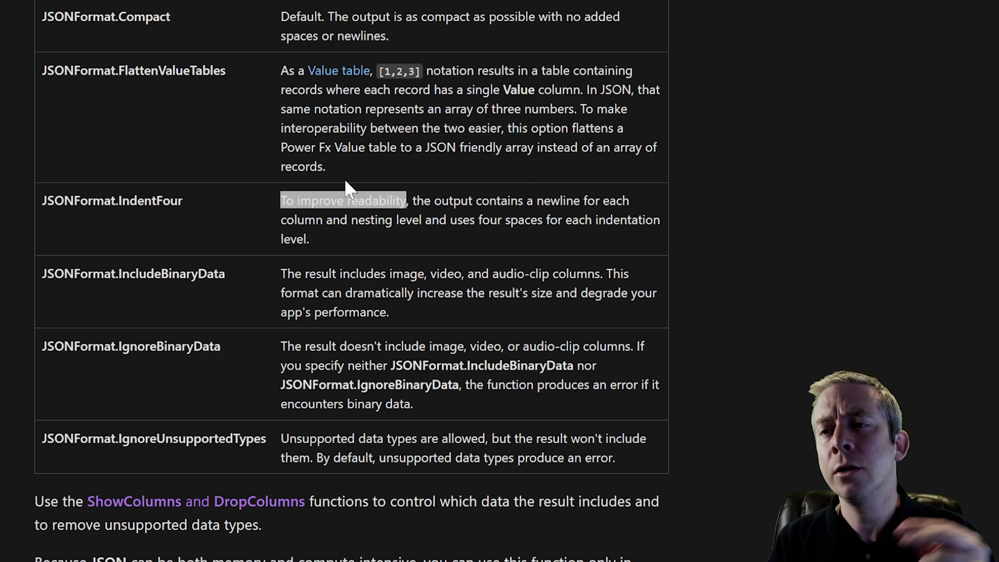
mouse_move(330, 166)
mouse_down()
mouse_move(275, 78)
mouse_move(339, 161)
mouse_up()
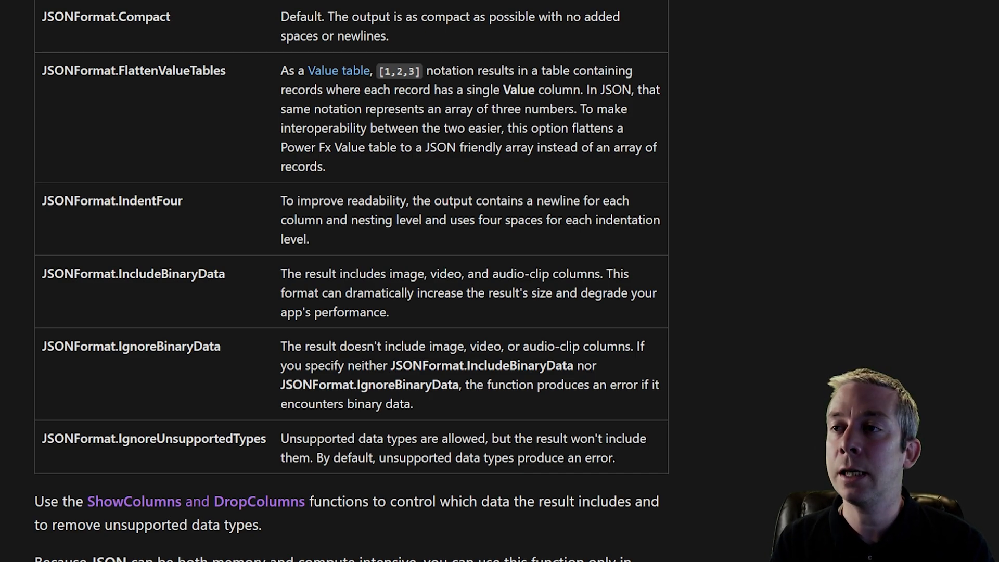
scroll(351, 281, down, 2)
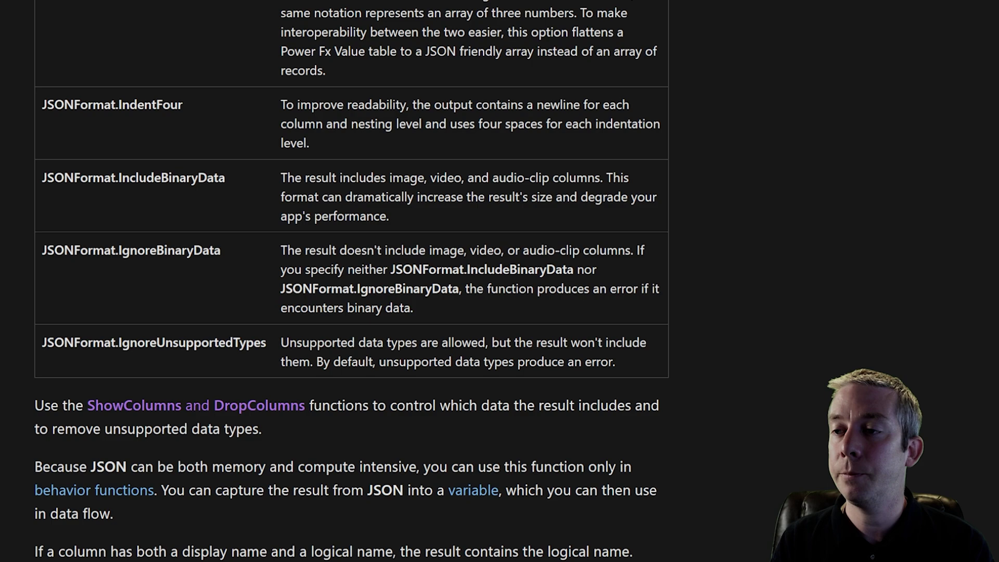
drag(279, 176, 411, 209)
- Clear the highlight after checking the trigger inputs and return to the Power Apps studio
click(413, 210)
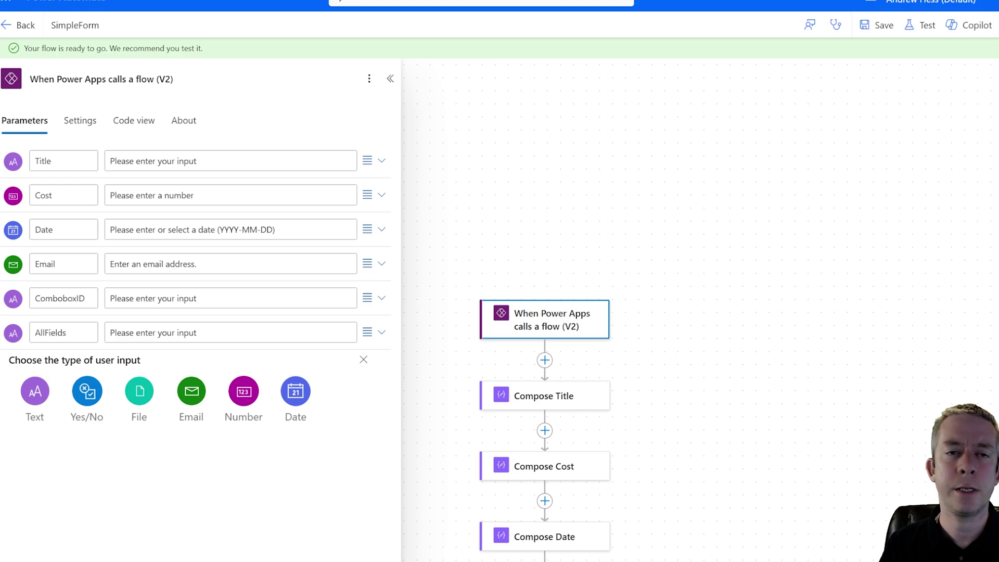
click(281, 1)
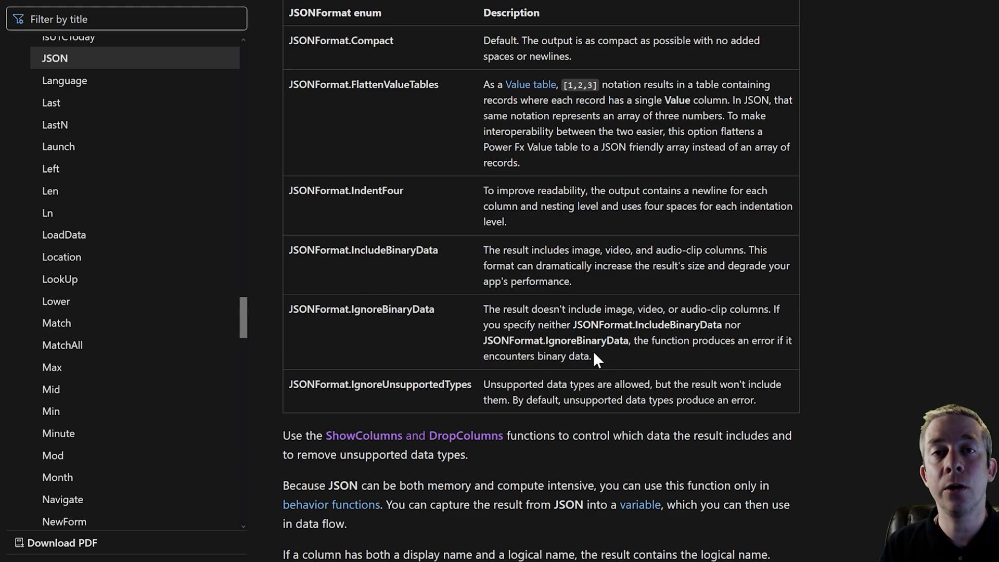
drag(434, 313, 367, 320)
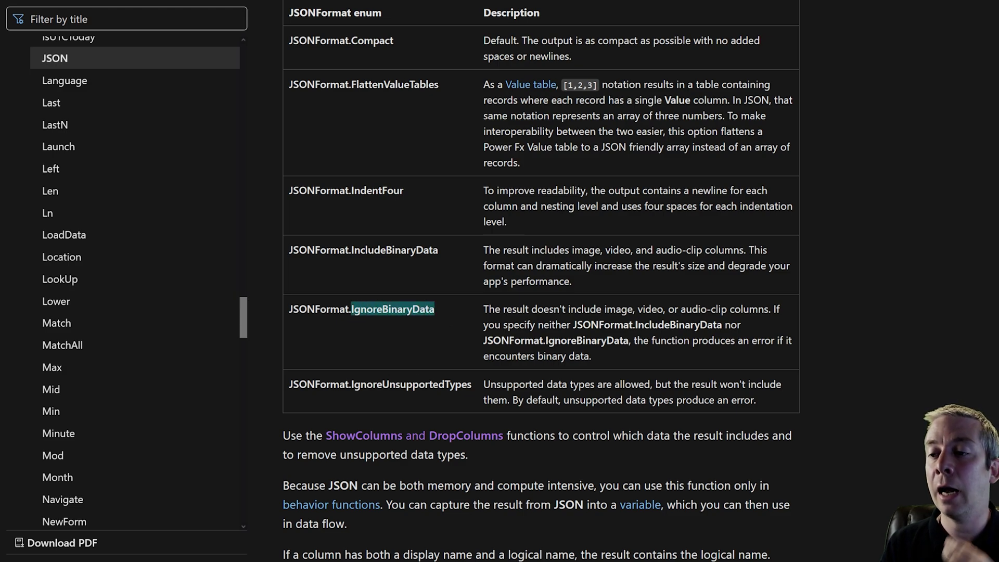
drag(472, 386, 351, 386)
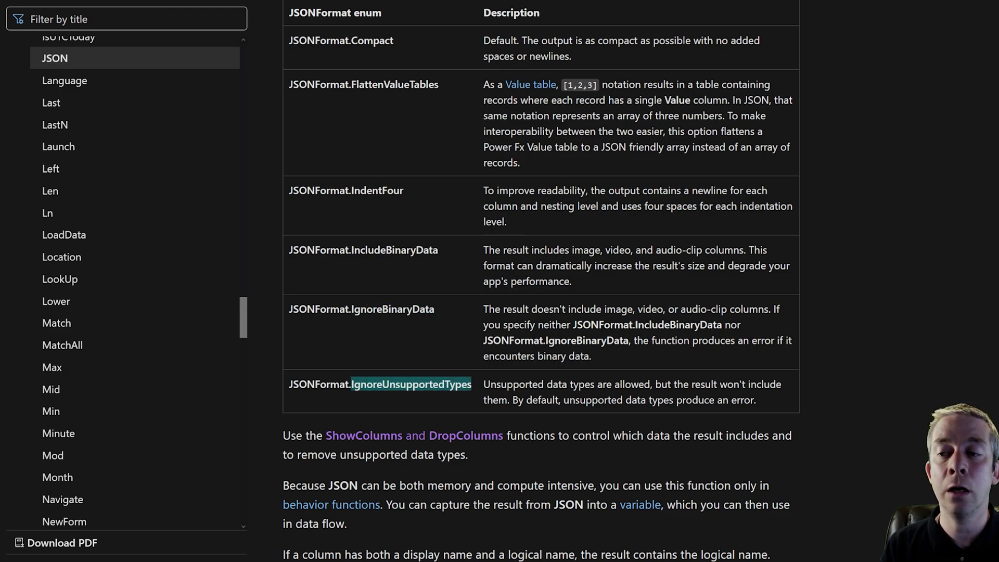
drag(524, 399, 753, 399)
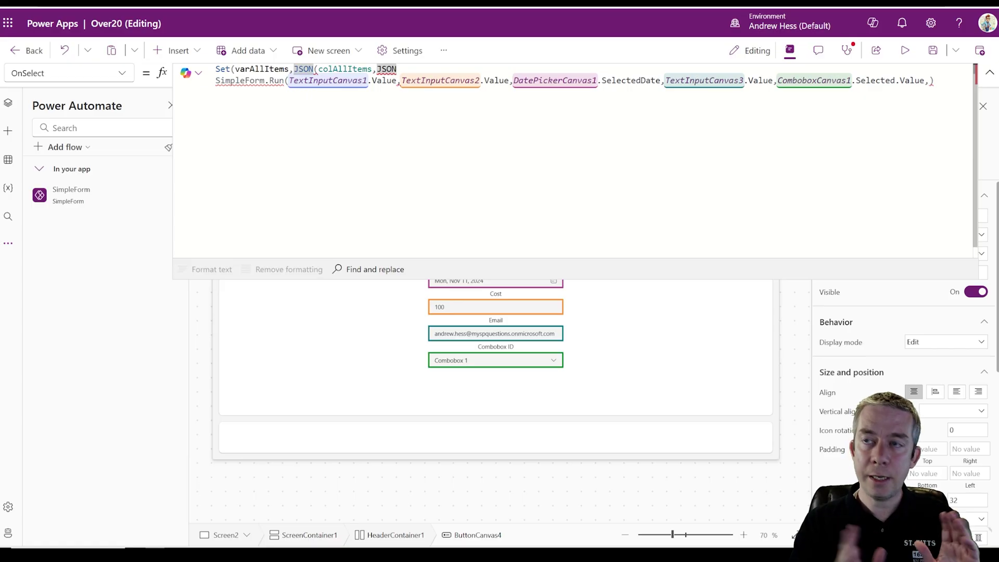
text(z)
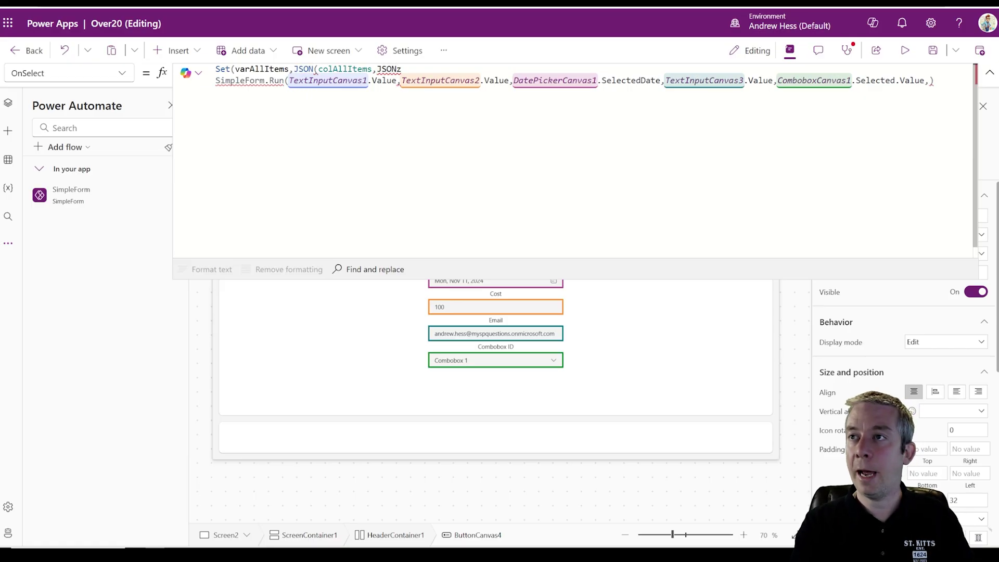
- Pass JSONFormat.IndentFour to the JSON call and close the Set line with );
key(BackSpace)
text(Form)
key(Down)
key(Down)
key(Down)
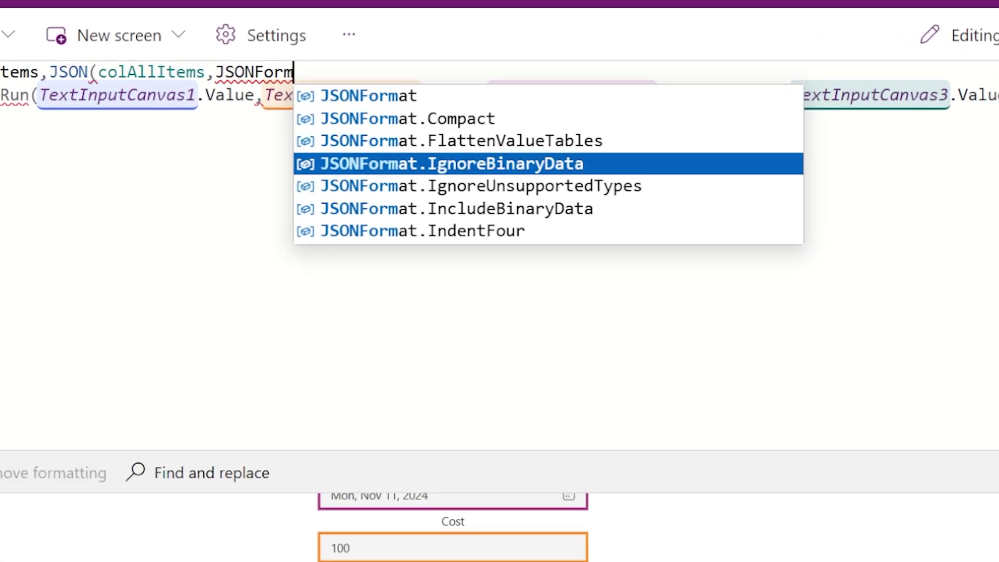
key(Down)
key(Down)
key(Down)
key(Tab)
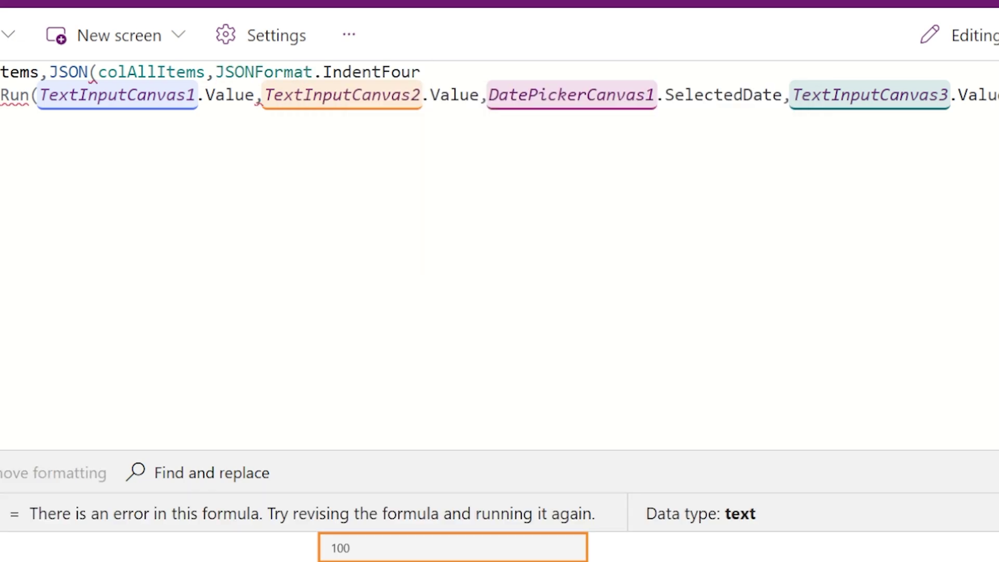
text();)
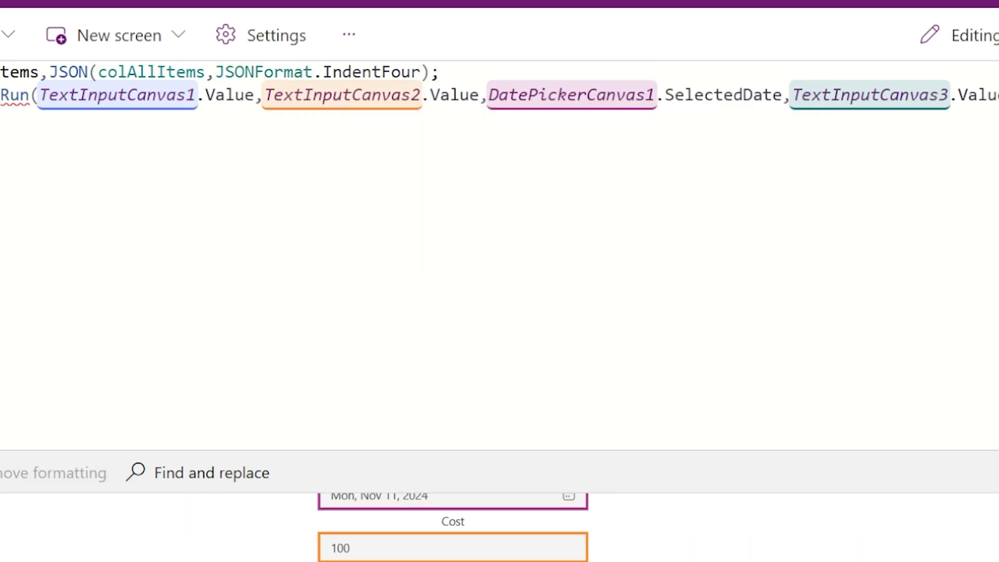
- Append & JSONFormat.IgnoreBinaryData, IgnoreUnsupportedTypes and FlattenValueTables after IndentFour
click(420, 72)
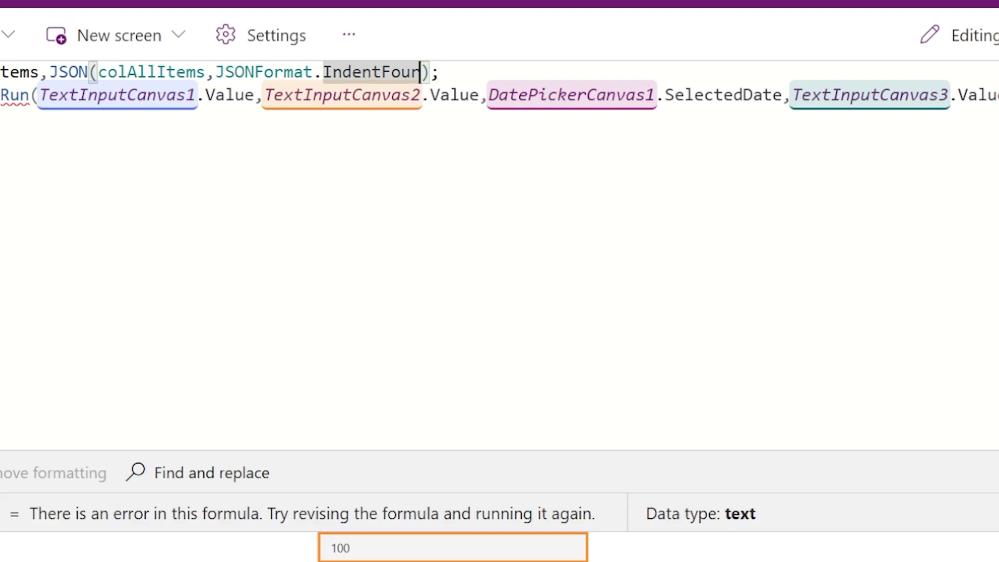
text(& J)
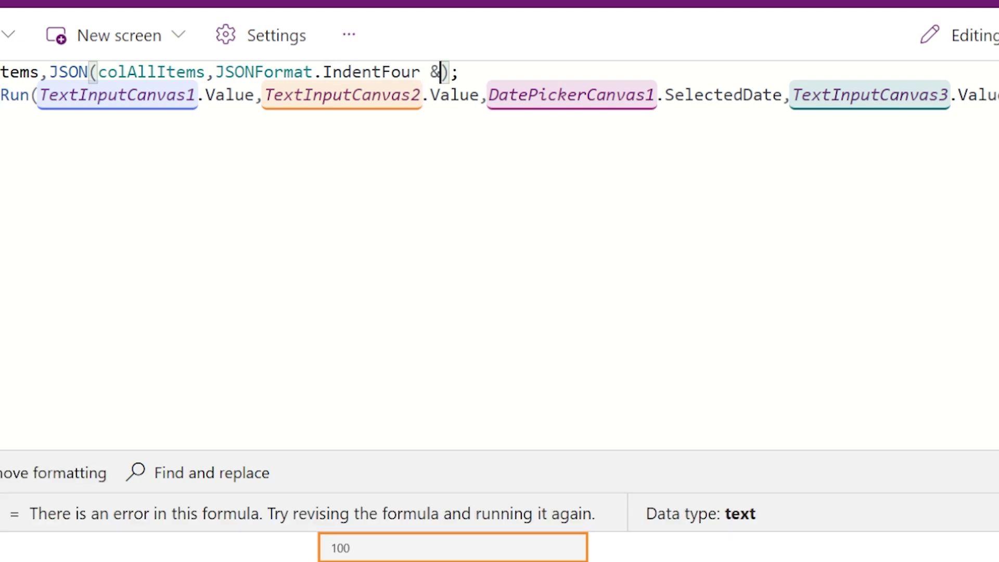
text(SON)
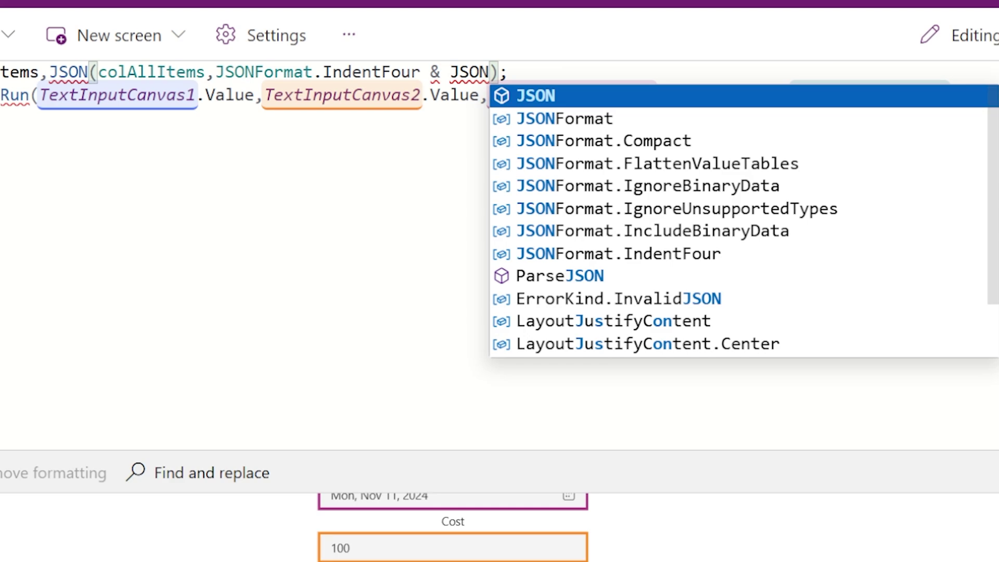
key(Down)
key(Down)
key(Down)
key(Down)
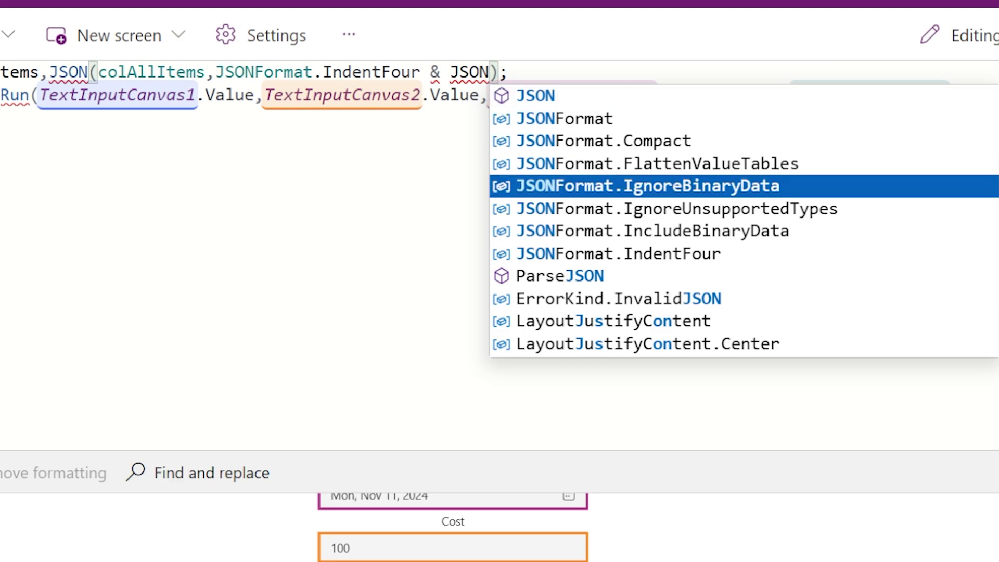
key(Tab)
text(& JS)
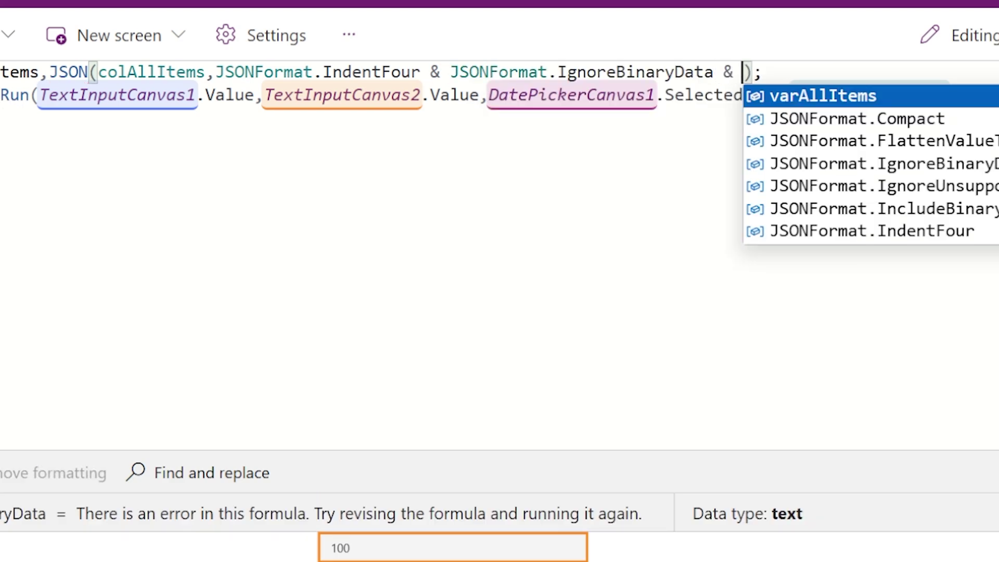
text(ON)
key(Down)
key(Down)
key(Down)
key(Down)
key(Down)
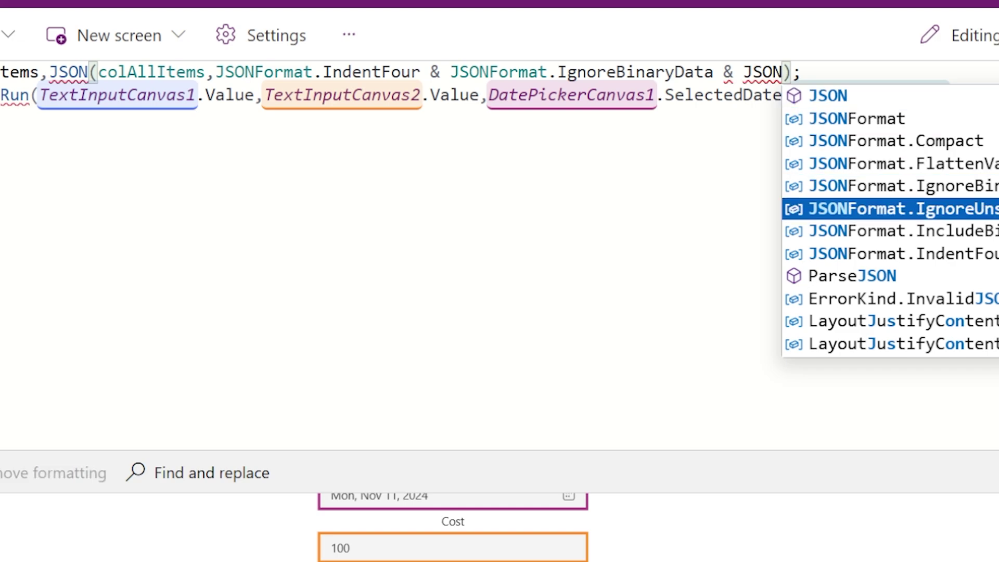
key(Tab)
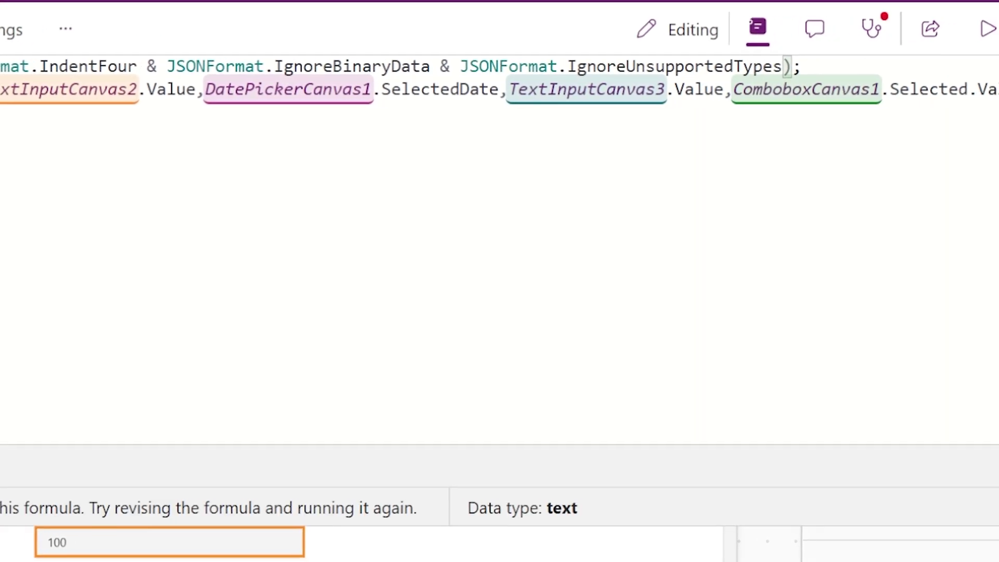
text(&)
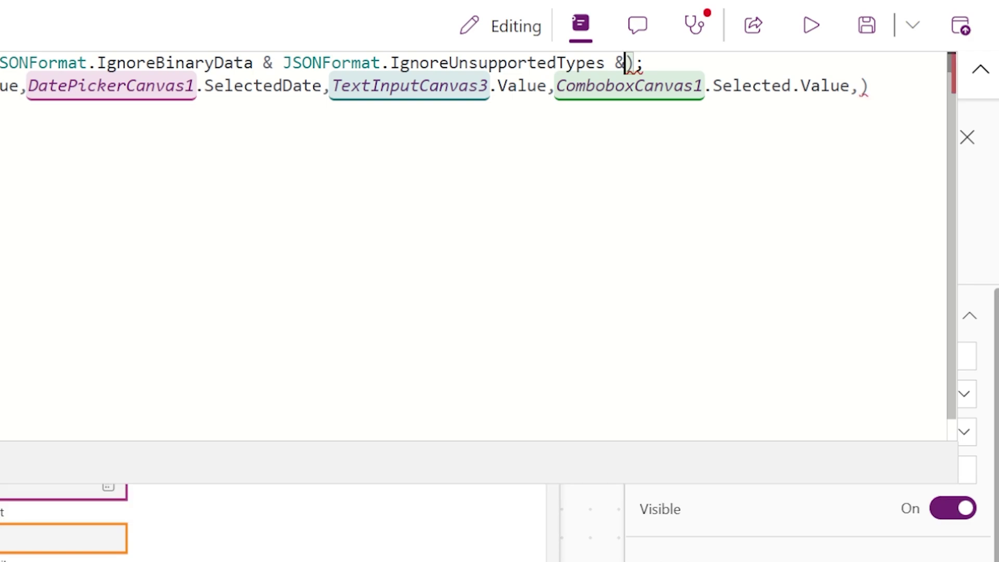
text( JSON)
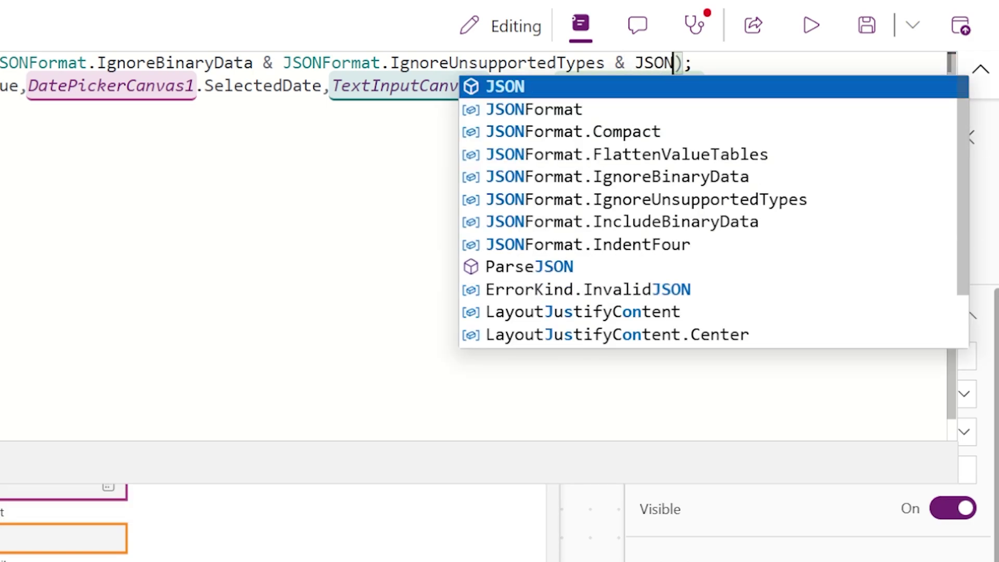
key(Down)
key(Down)
key(Down)
key(Tab)
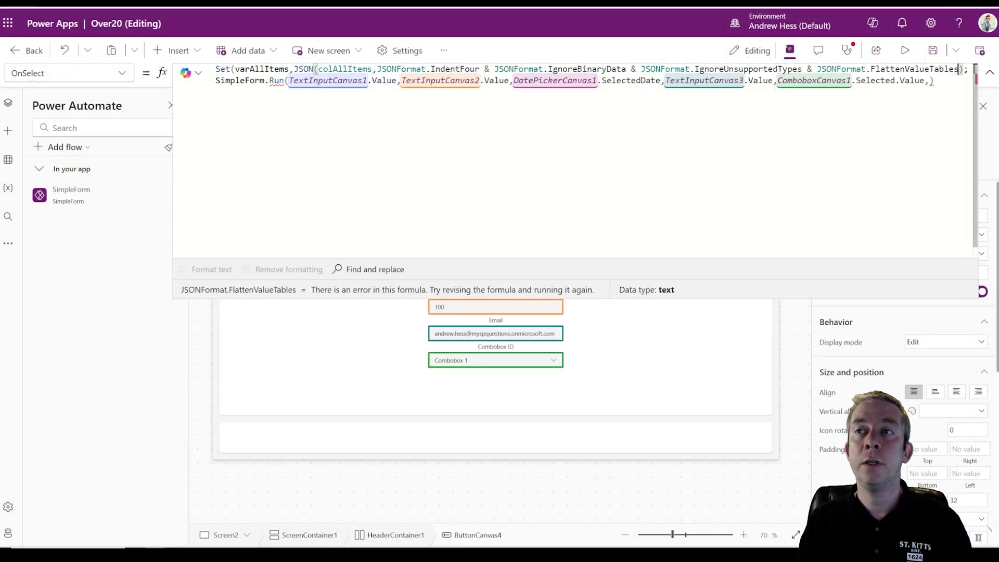
drag(319, 69, 372, 69)
- Compare the Collect and trigger button formulas and take the Set varAllItems line out of the trigger's
click(990, 72)
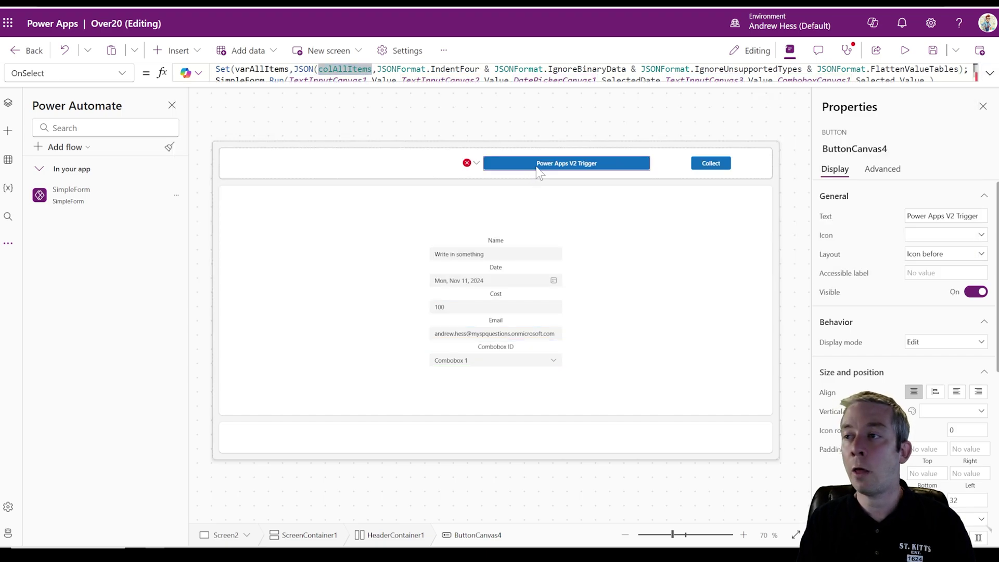
click(715, 168)
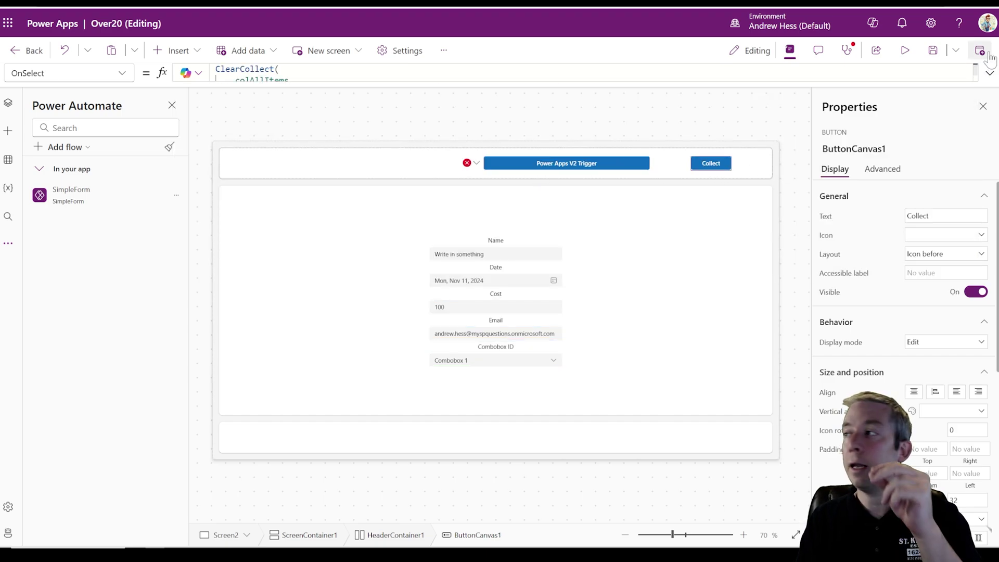
click(989, 73)
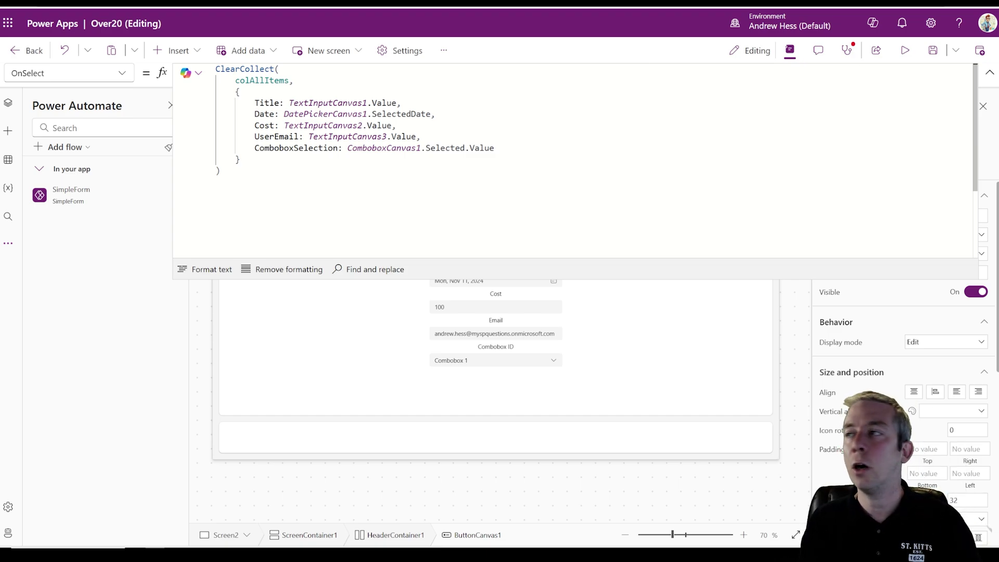
click(989, 73)
click(551, 165)
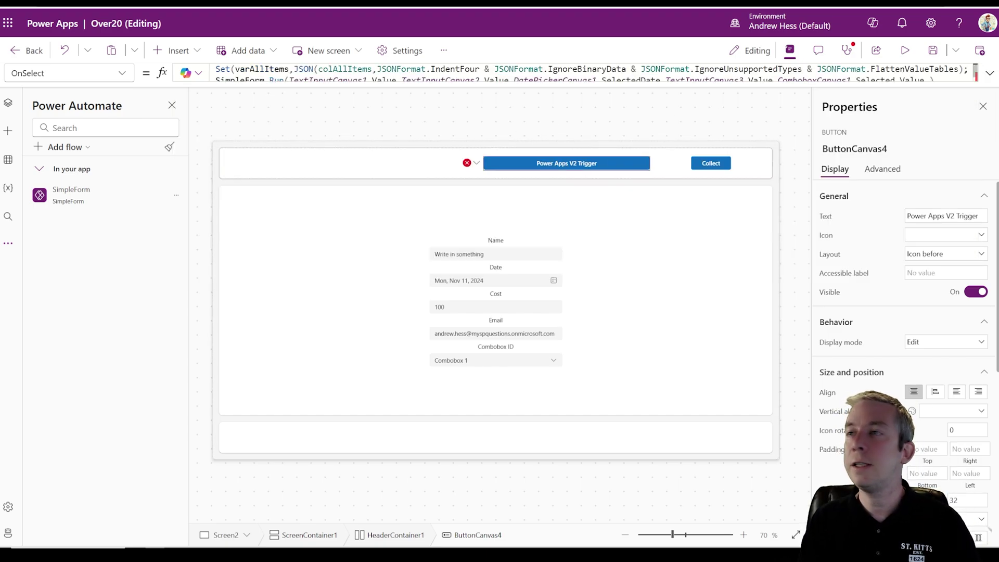
click(969, 69)
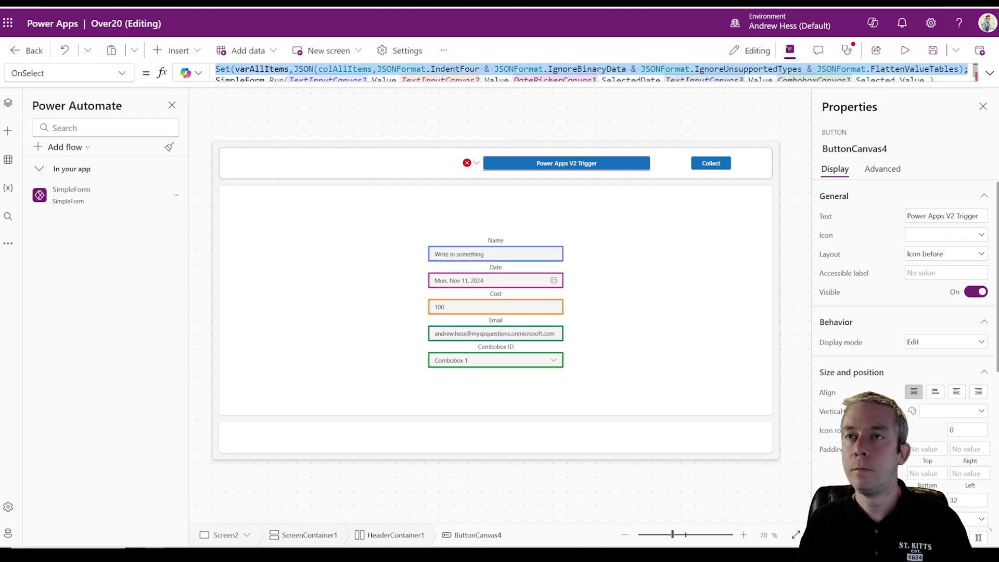
- Paste the Set varAllItems line after ClearCollect in ButtonCanvas1, fixing the semicolon and closing parenthesis
click(699, 165)
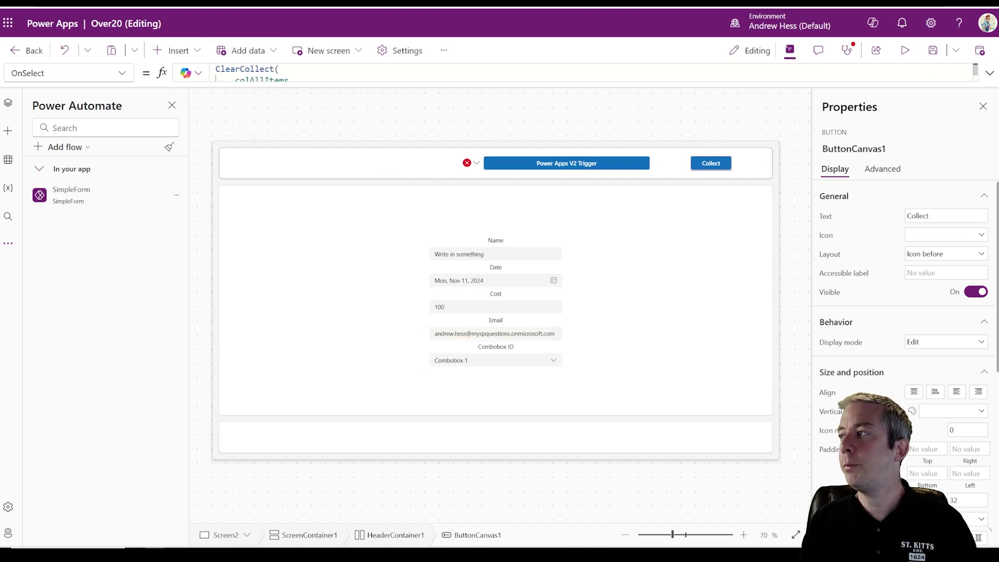
click(989, 73)
click(216, 192)
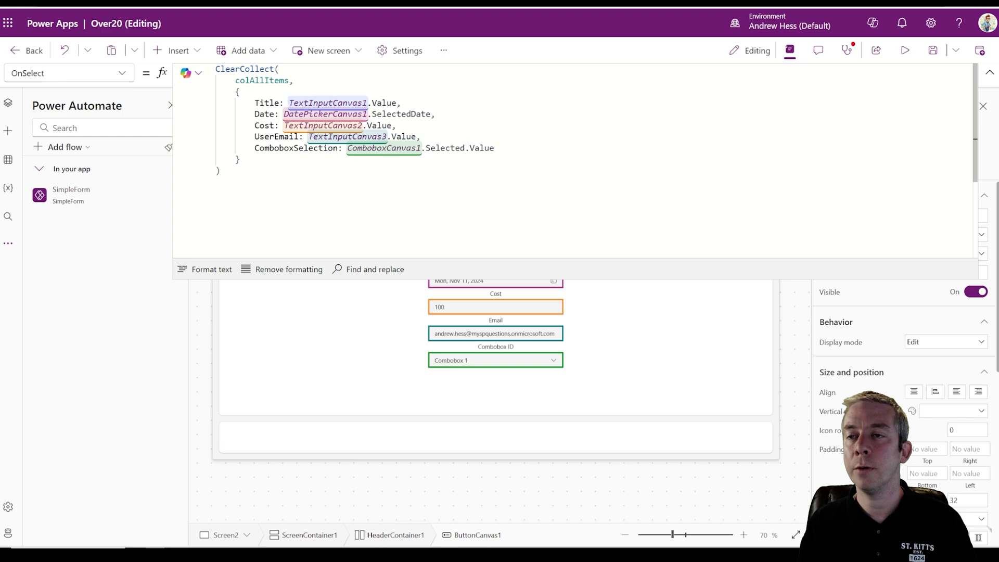
text(Set(varAllItems,JSON(colAllItems,JSONFormat.IndentFour & JSONFormat.IgnoreBinaryData & JSONFormat.IgnoreUnsupportedTypes & JSONFormat.FlattenValueTables);)
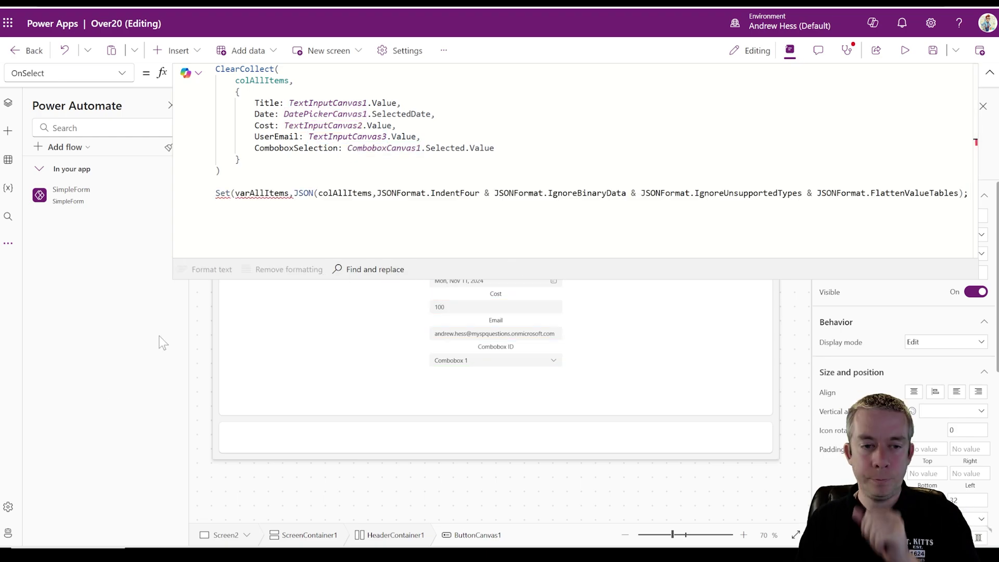
click(222, 171)
text(;)
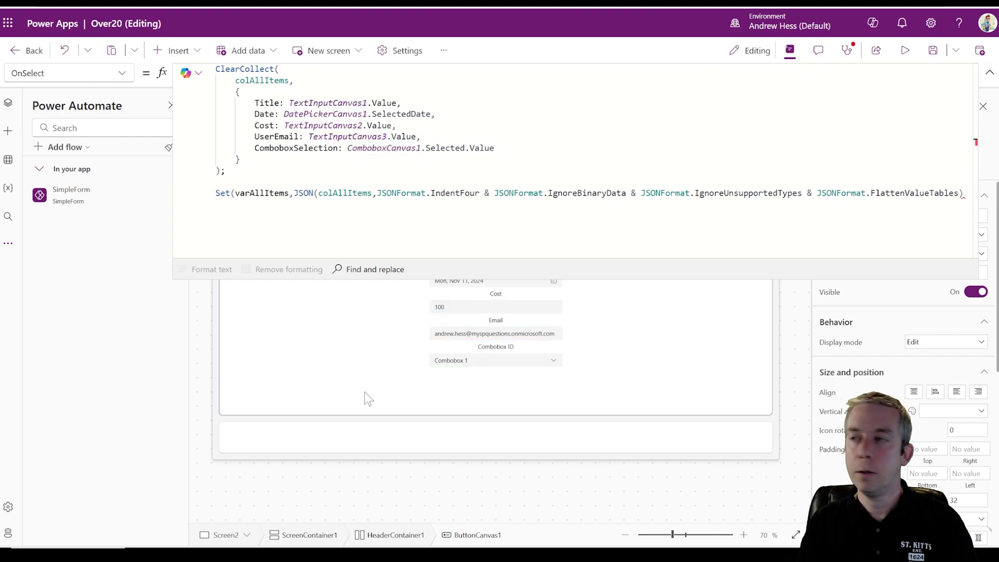
key(Down)
key(End)
key(BackSpace)
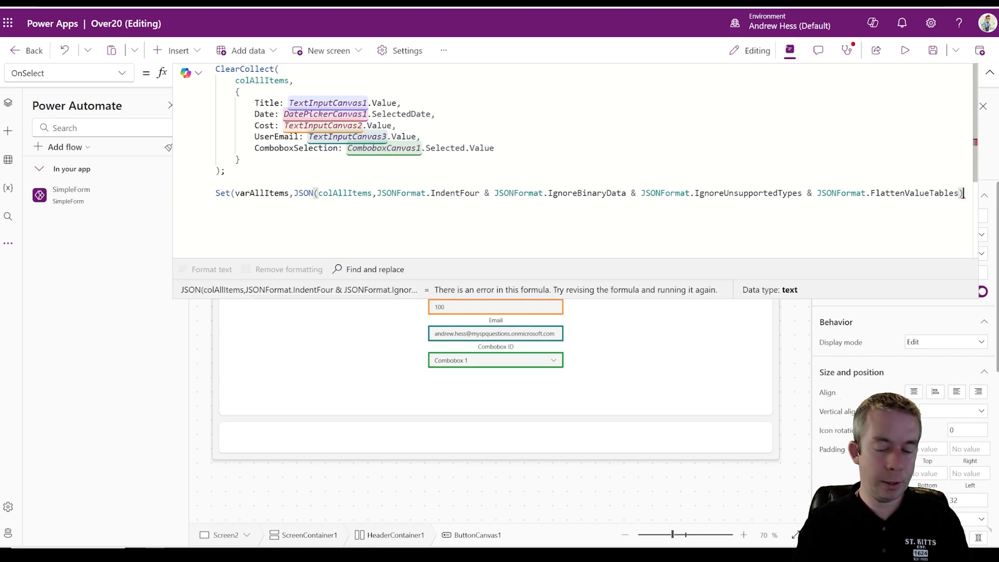
text())
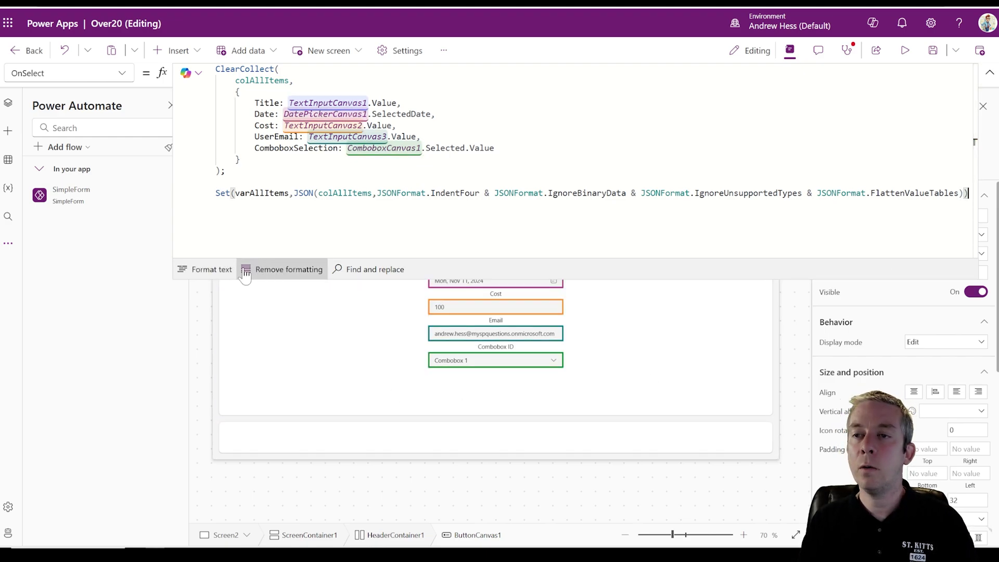
- Format the Collect button's formula onto indented lines and inspect the colAllItems reference
click(211, 269)
drag(442, 280, 410, 329)
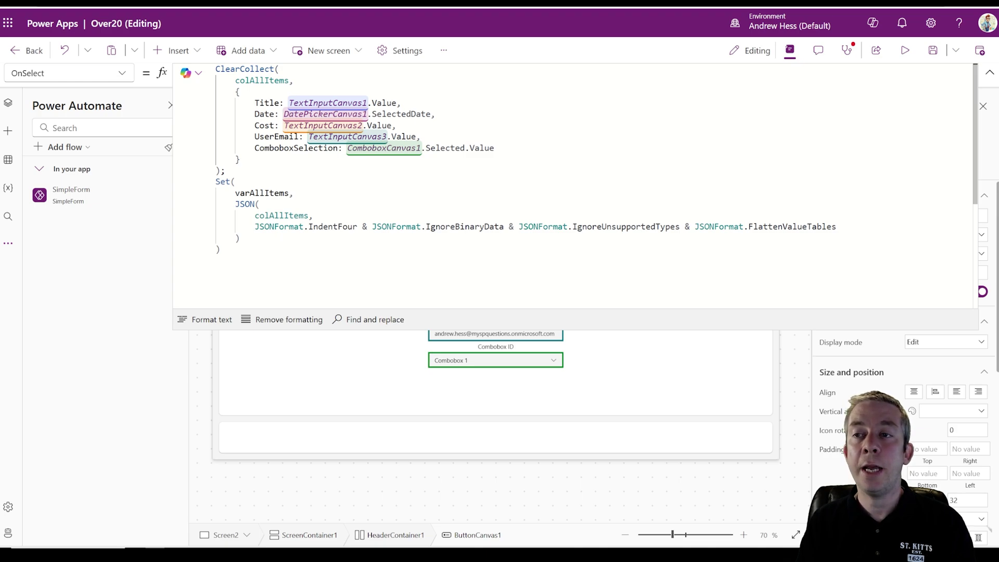
double_click(282, 216)
click(260, 81)
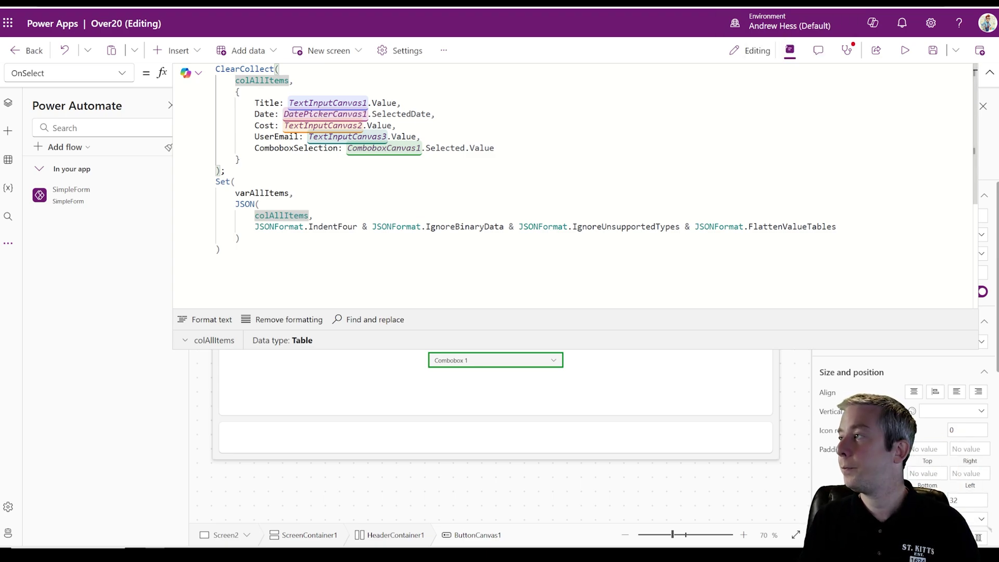
click(990, 74)
- Add varAllItems as the final argument of the trigger button's SimpleForm.Run call
click(504, 165)
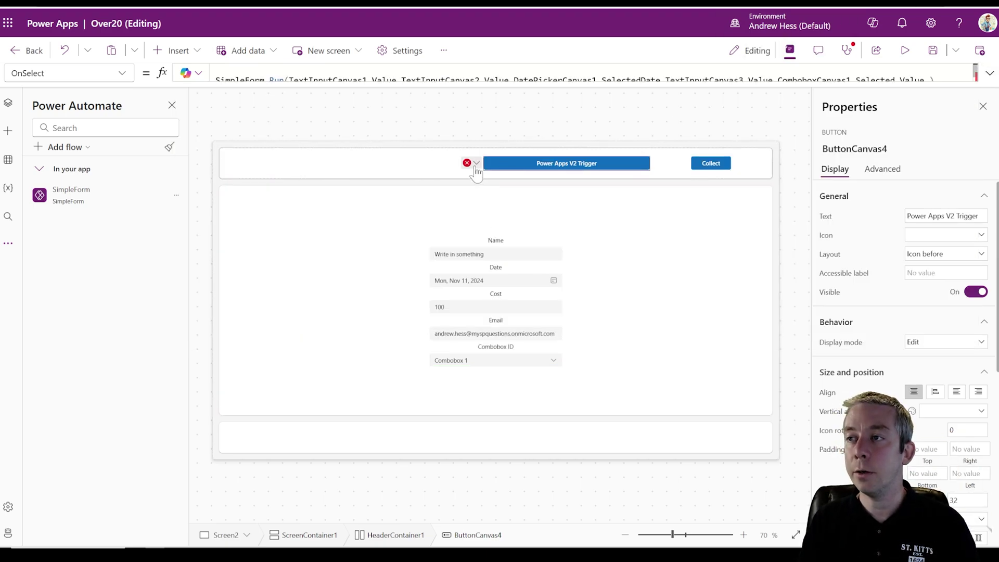
click(474, 165)
click(514, 180)
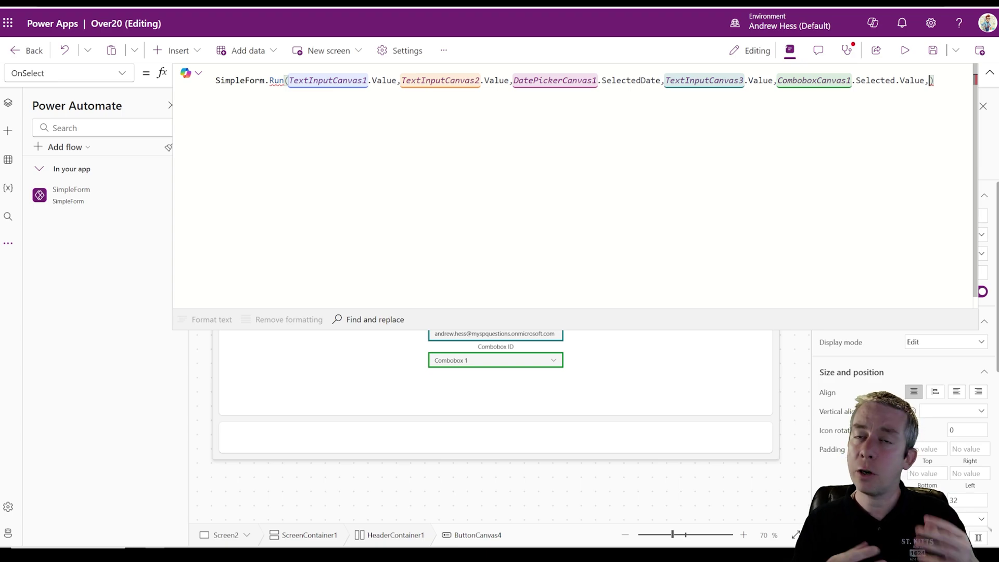
text(var)
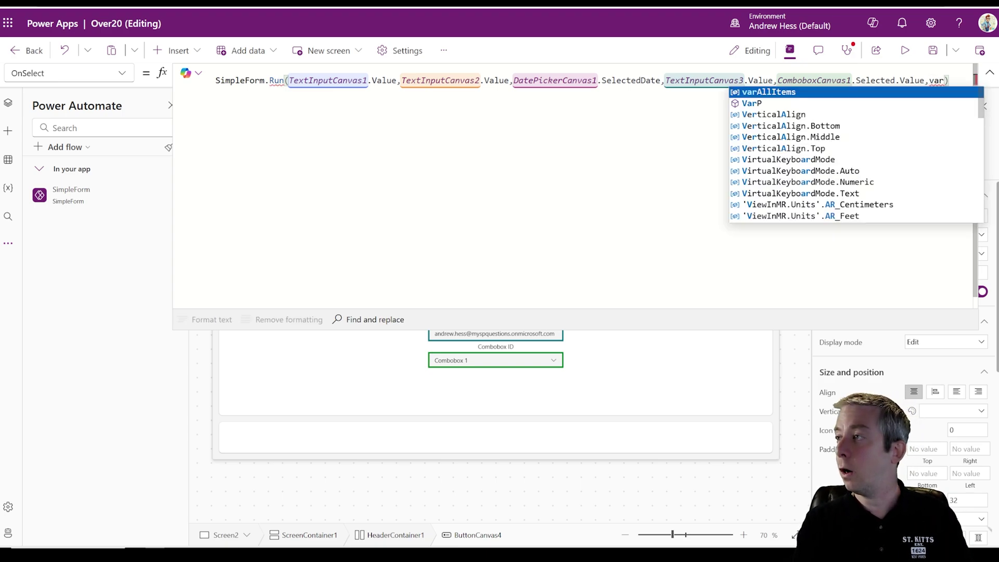
text(AllItems)
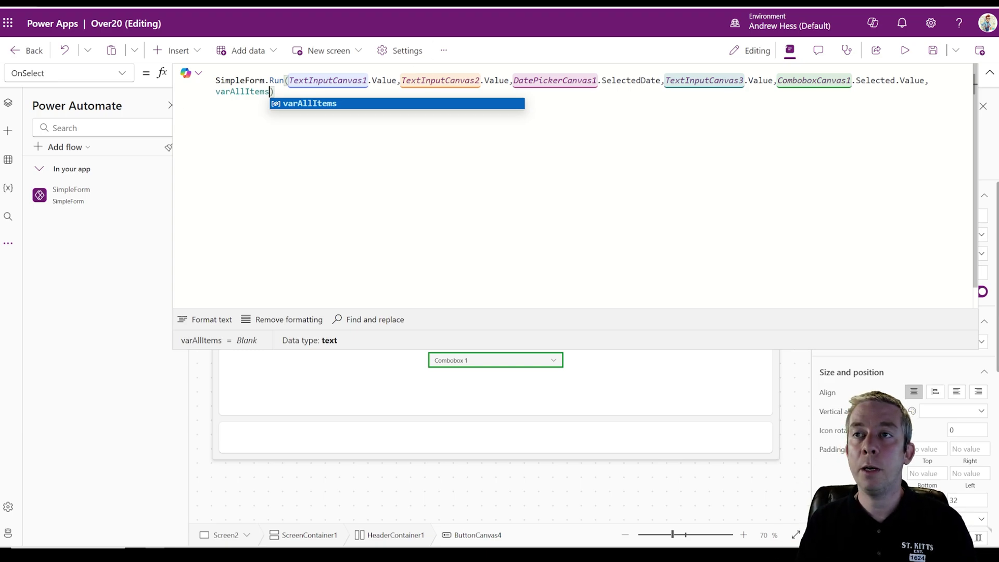
key(ctrl+shift+Left)
key(BackSpace)
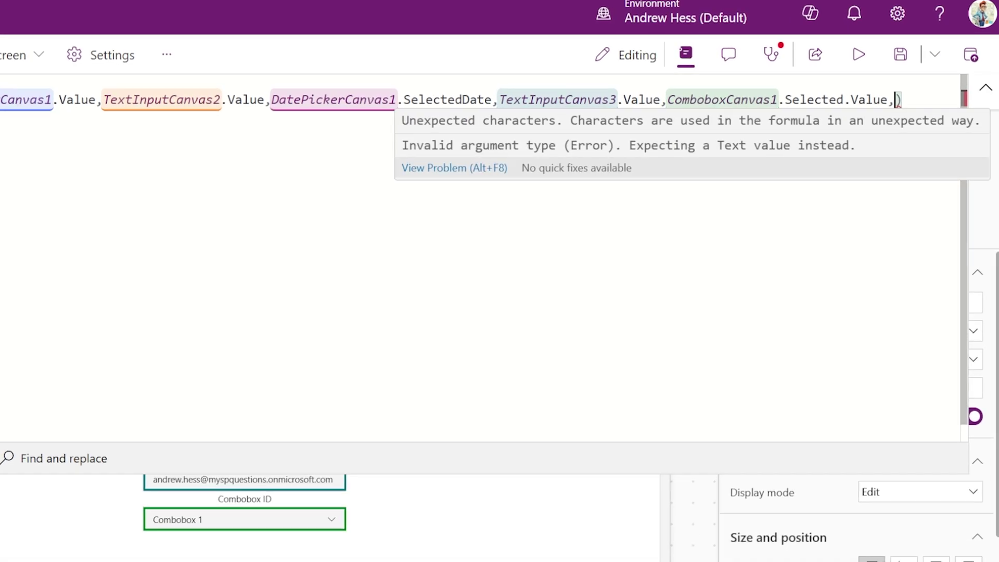
key(BackSpace)
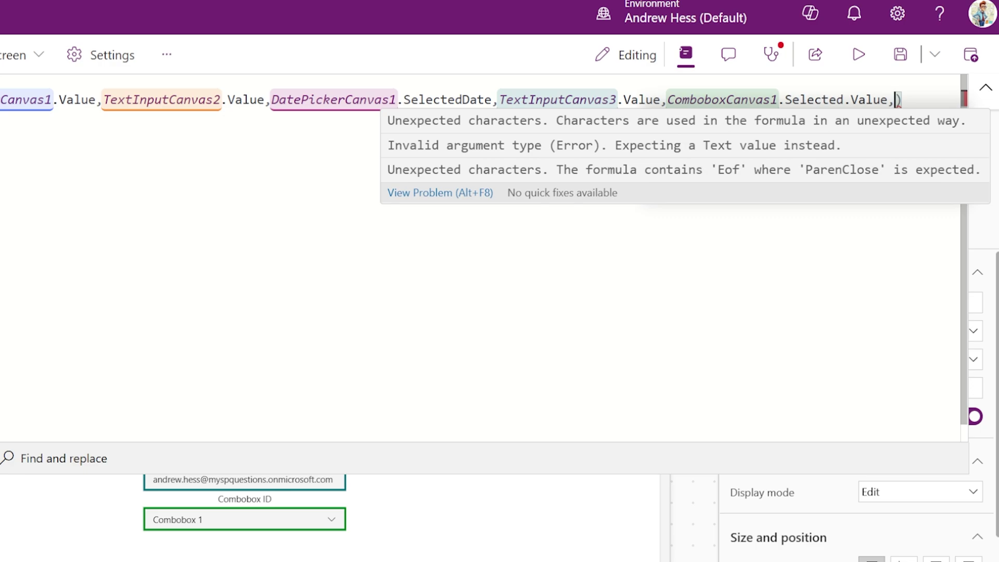
text(varAll)
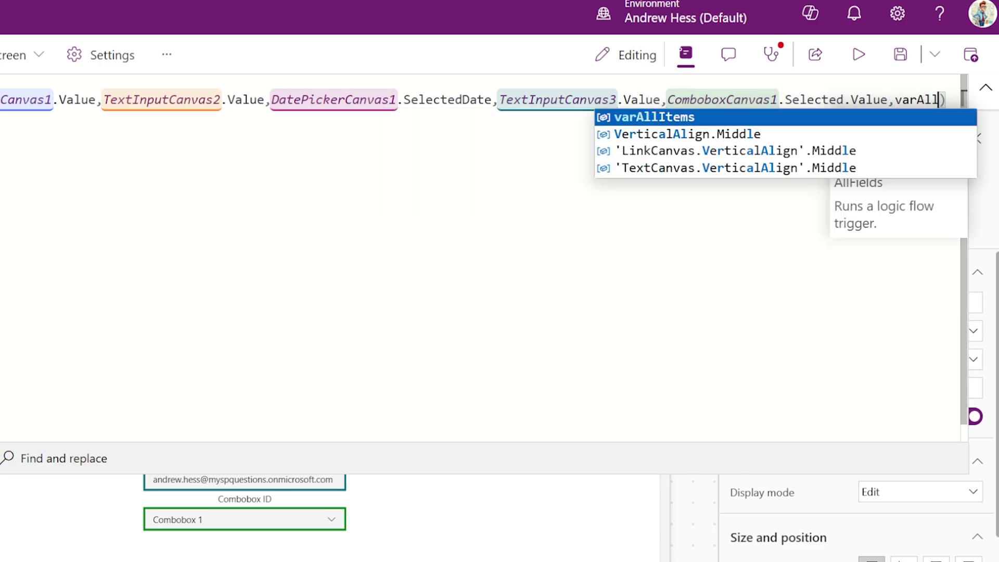
text(Items)
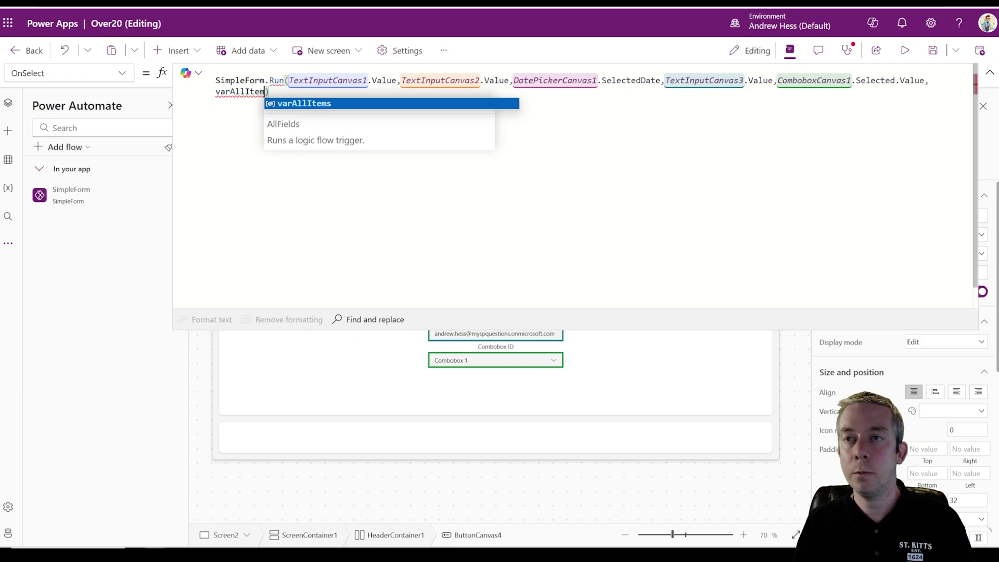
click(990, 73)
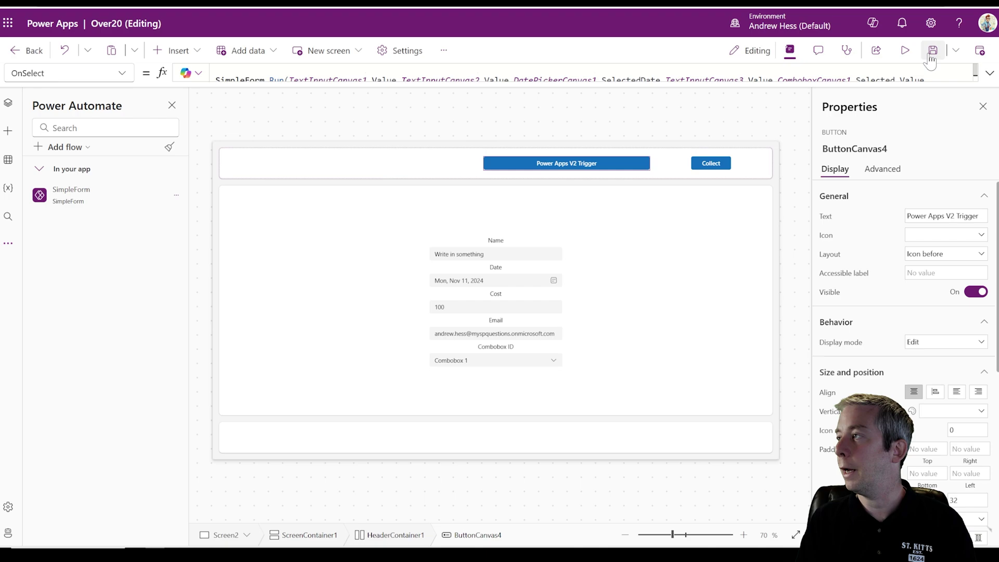
- Save the app, preview it and press the Power Apps V2 Trigger button to run the flow
click(932, 51)
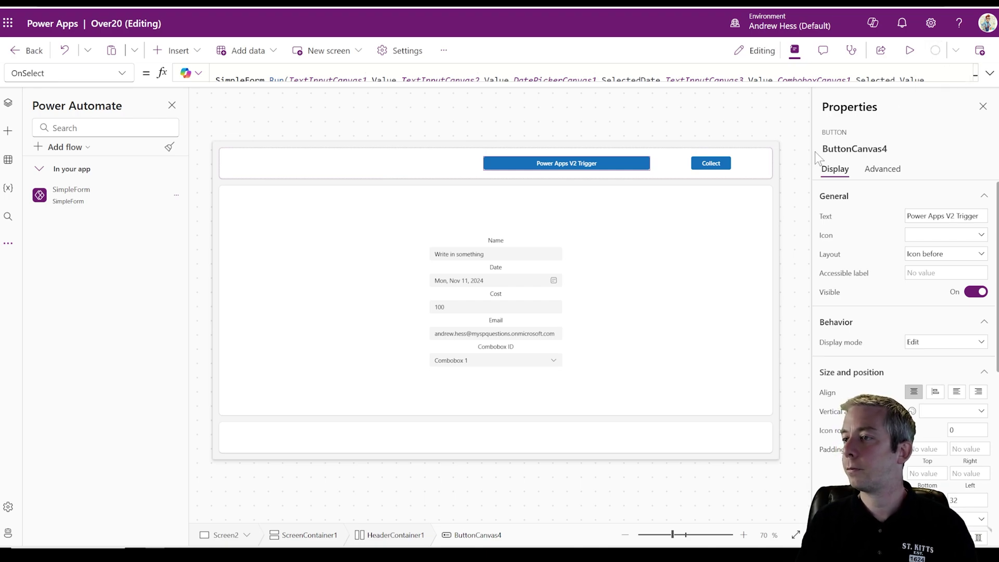
click(909, 51)
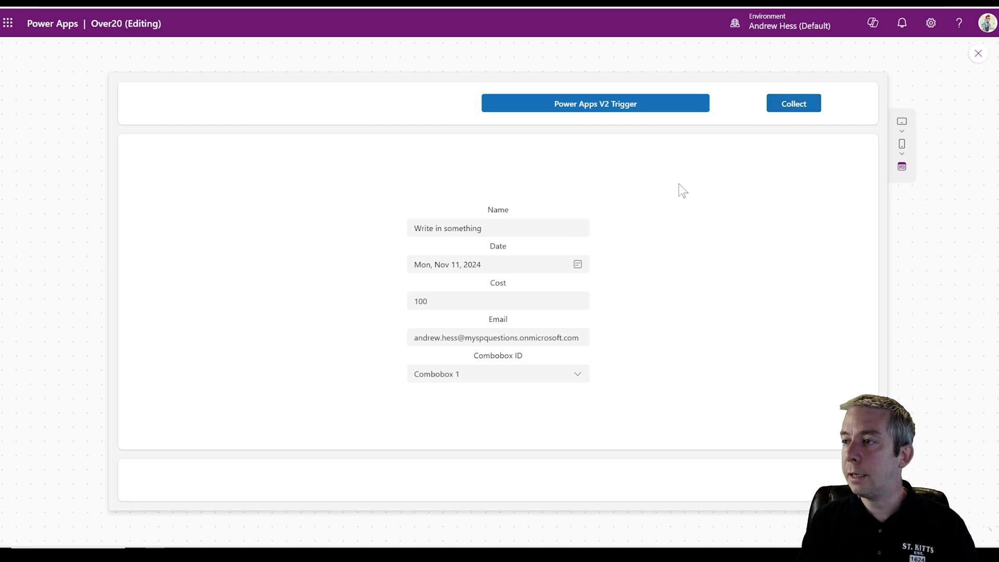
click(577, 107)
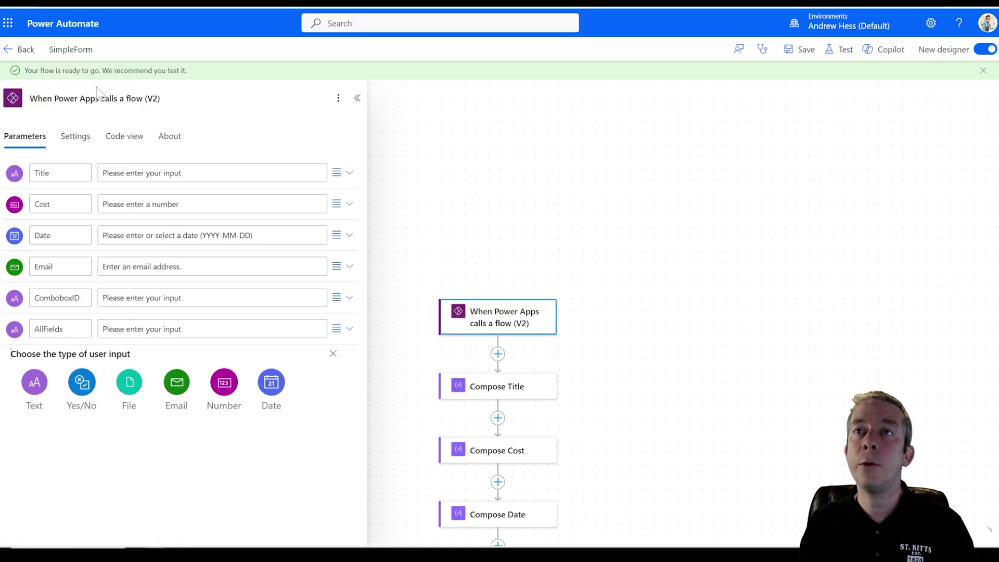
- Inspect the latest SimpleForm run's trigger and Compose Title results, then reopen the flow in edit mode
click(18, 49)
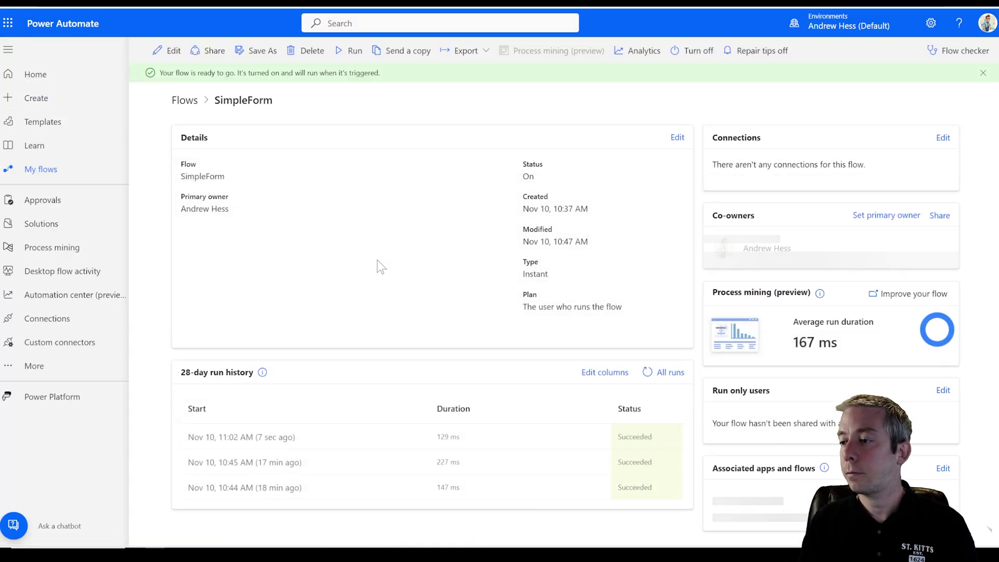
click(257, 437)
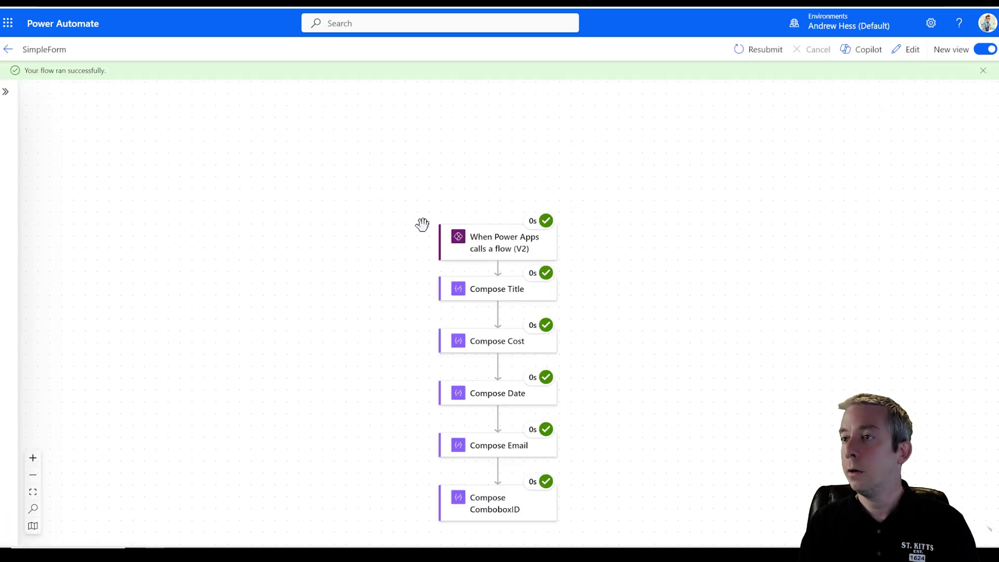
click(492, 195)
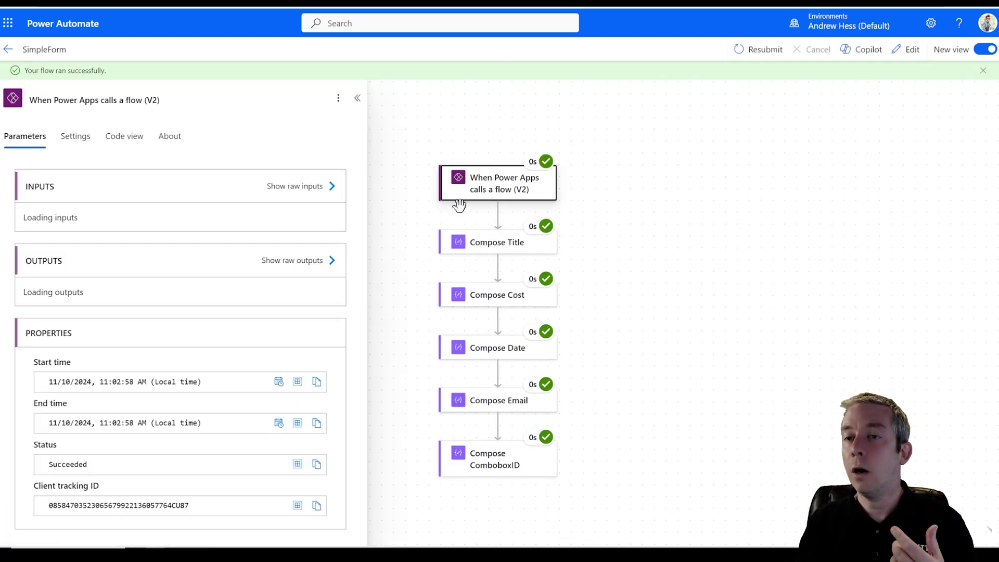
click(498, 248)
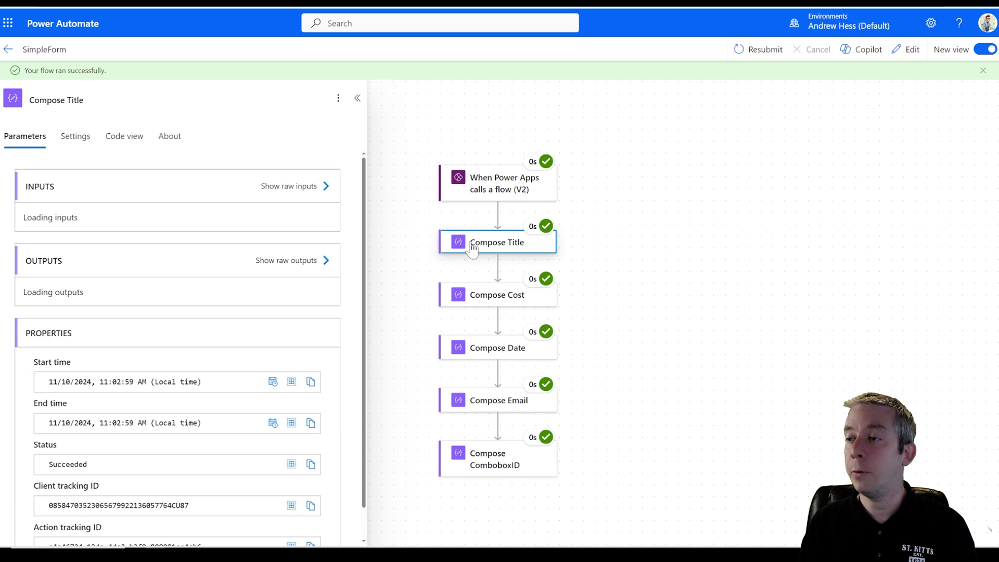
scroll(206, 263, down, 1)
scroll(517, 408, down, 1)
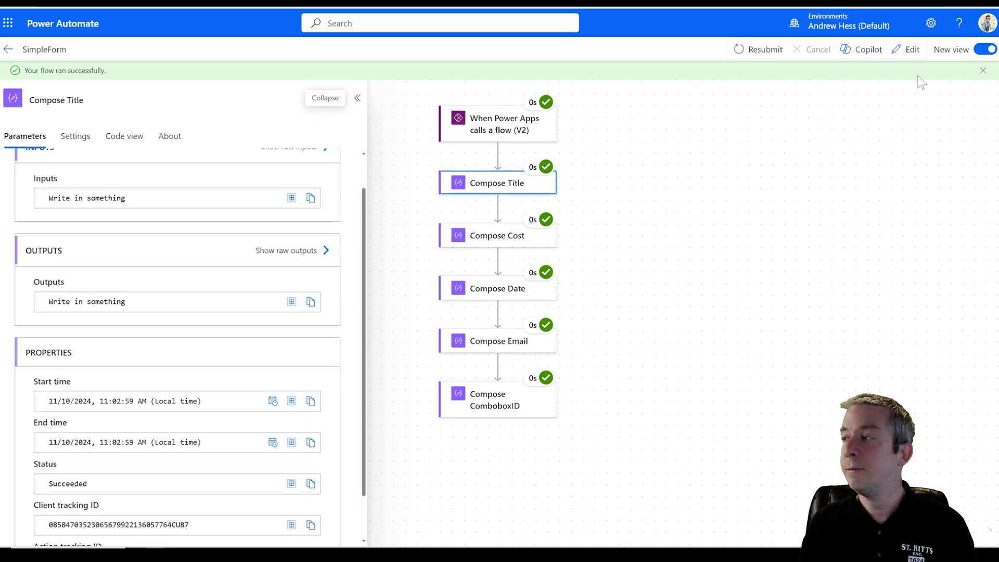
click(907, 49)
scroll(635, 319, down, 5)
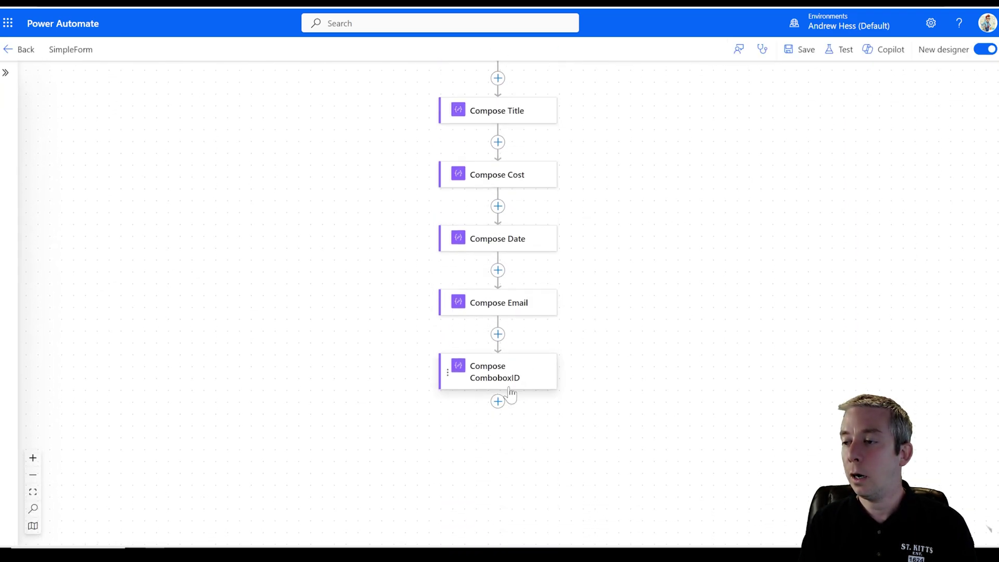
- Add a Compose action after Compose ComboboxID and rename it Compose AllFields
click(498, 400)
click(552, 401)
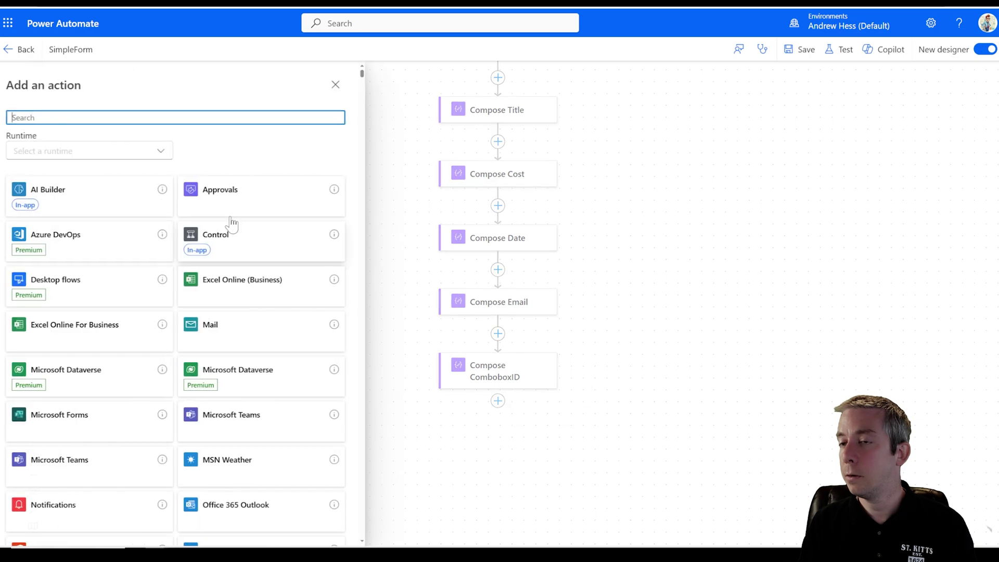
text(compose)
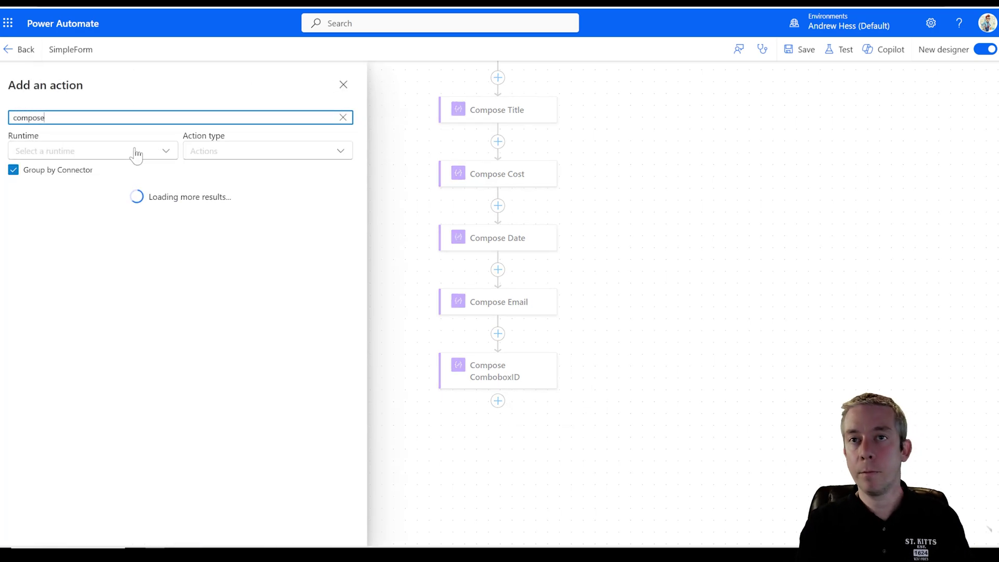
click(80, 236)
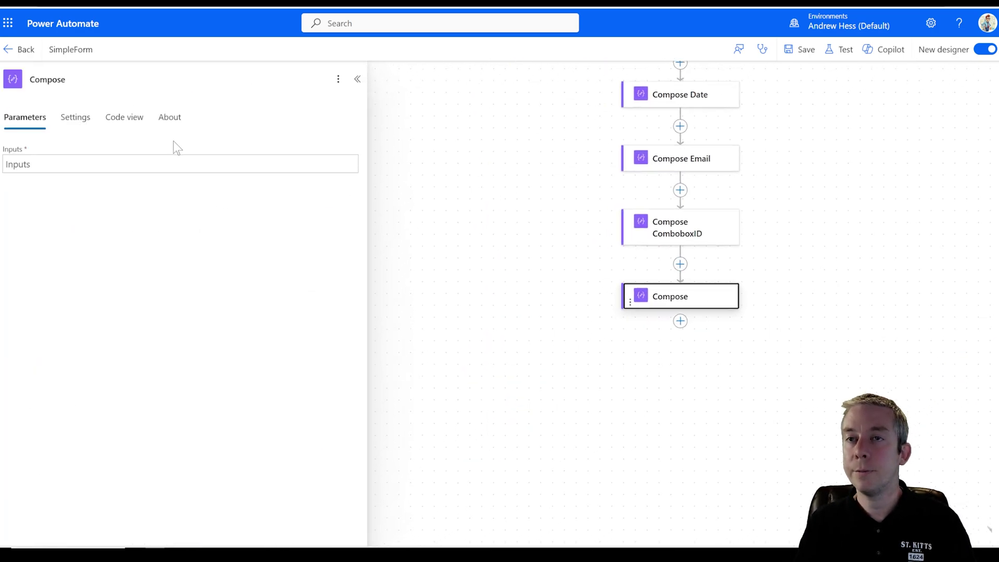
click(66, 79)
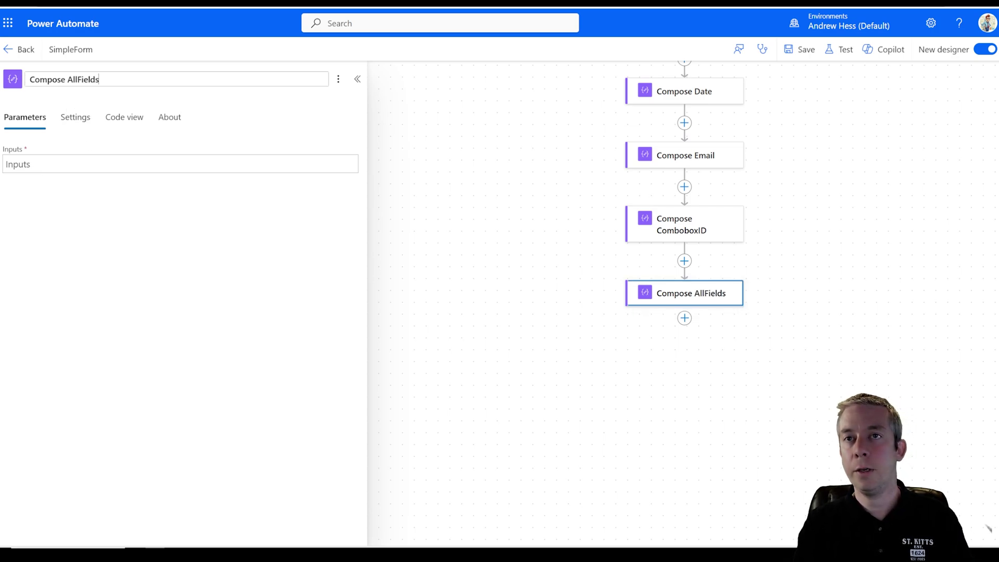
click(63, 265)
- Set Compose AllFields' Inputs to the trigger's AllFields dynamic content and save the flow
click(180, 164)
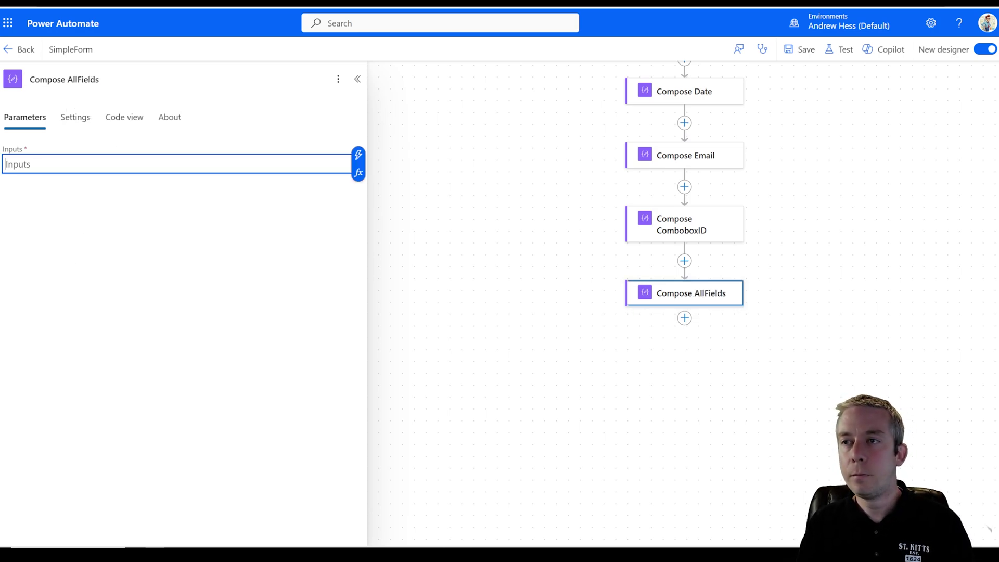
click(358, 156)
scroll(436, 254, down, 3)
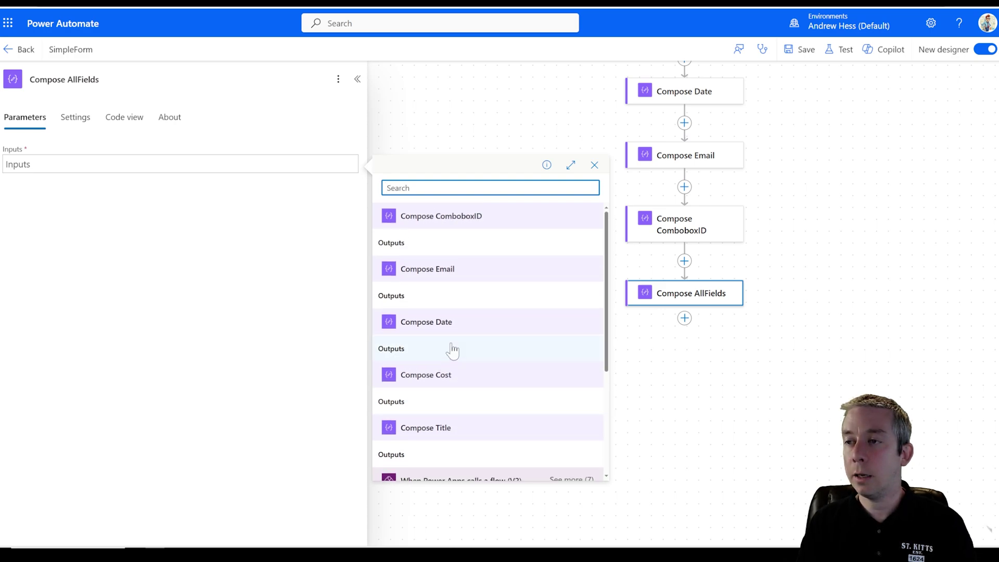
scroll(450, 339, down, 5)
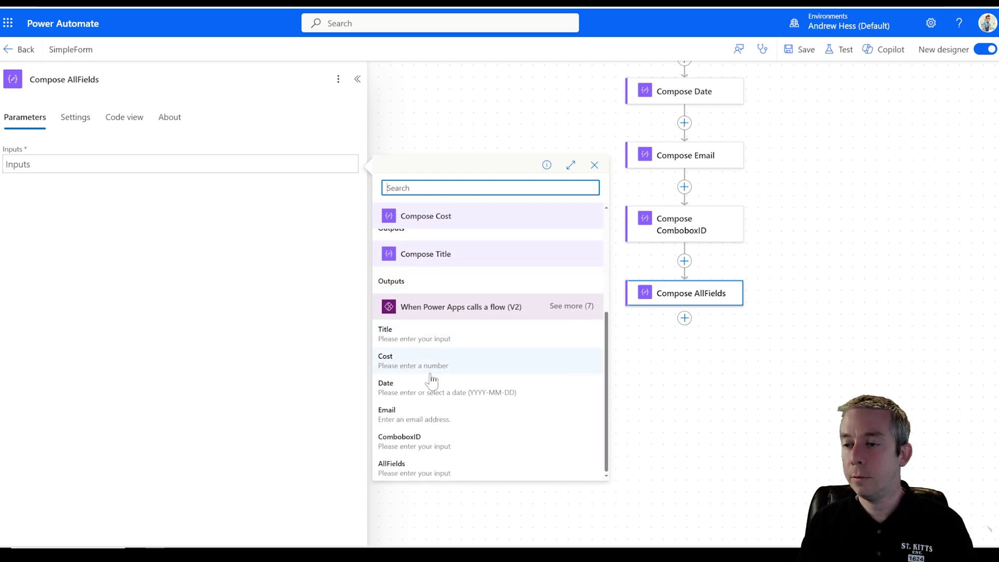
click(408, 471)
click(804, 49)
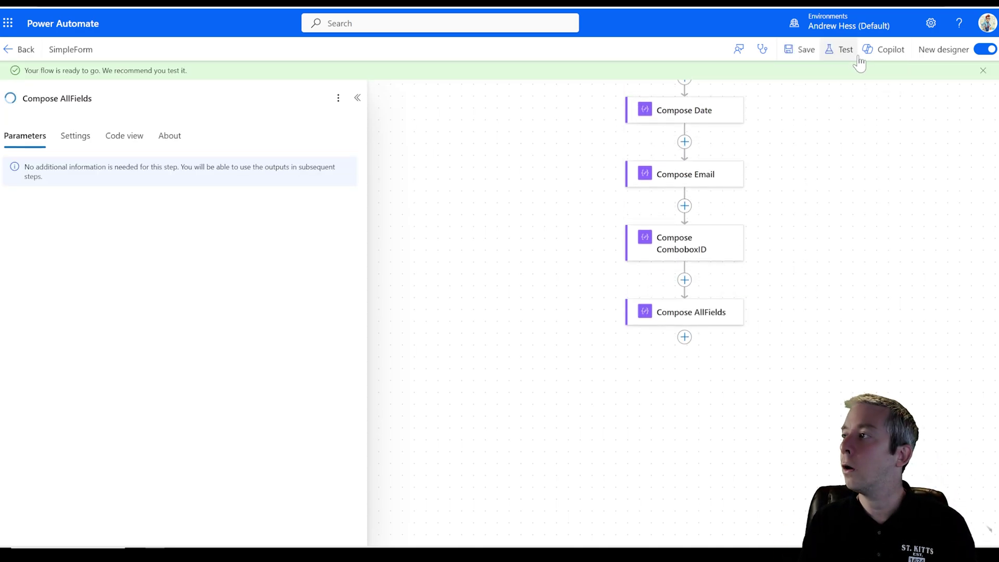
- Retest the flow automatically using the most recent run's trigger data
click(840, 49)
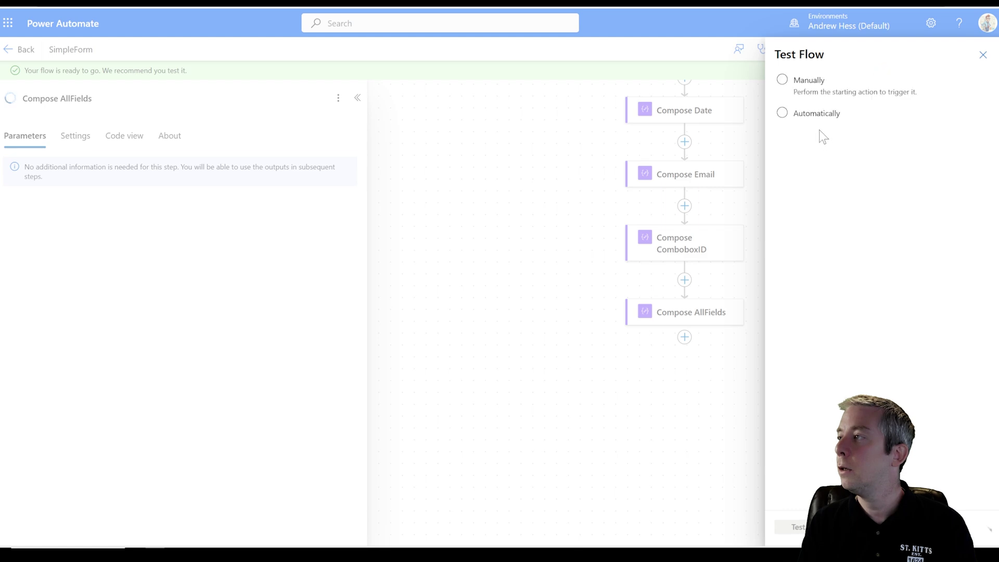
click(804, 117)
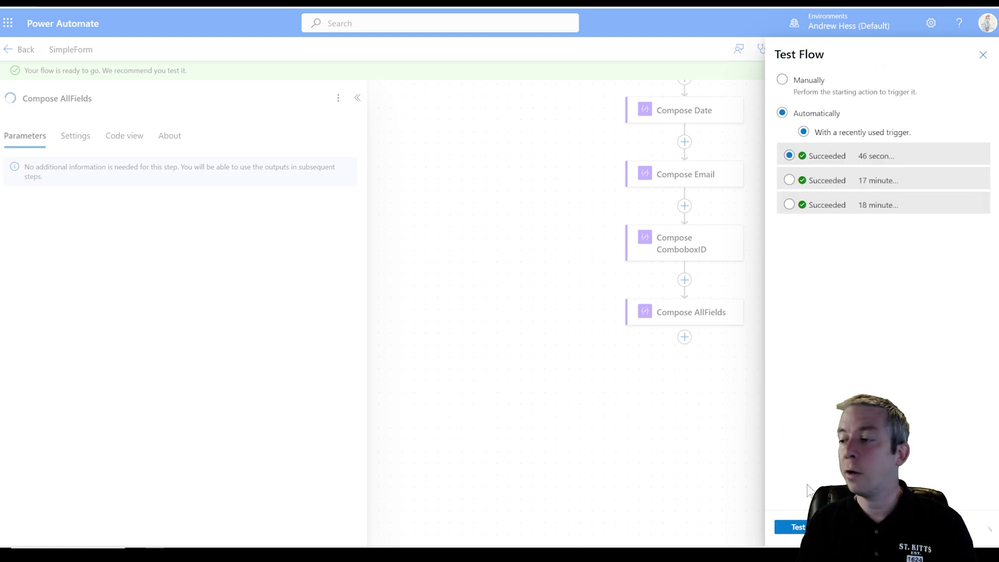
click(796, 527)
- Locate Compose AllFields in the run results and inspect its raw outputs
drag(833, 243, 688, 353)
drag(686, 216, 651, 172)
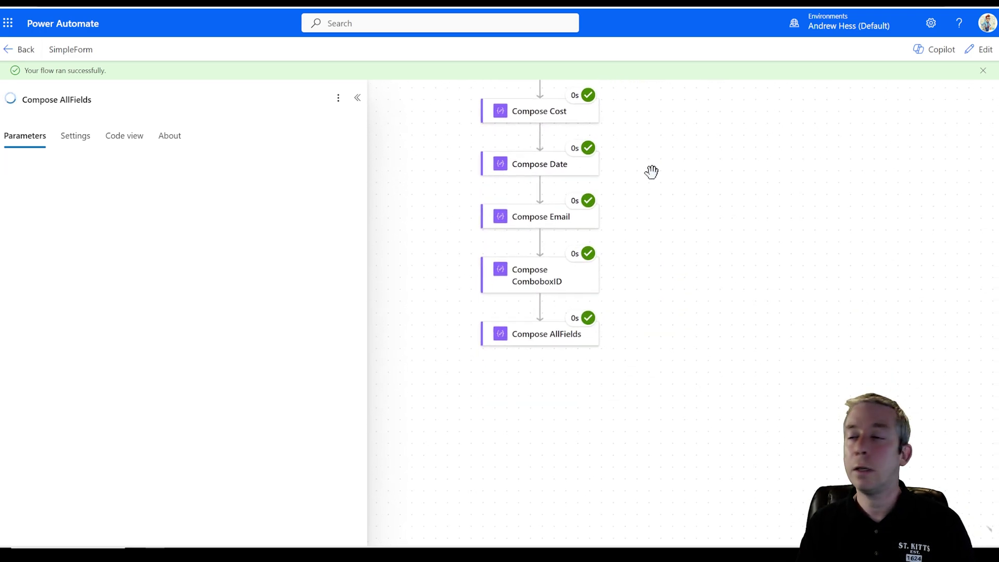
scroll(307, 291, down, 1)
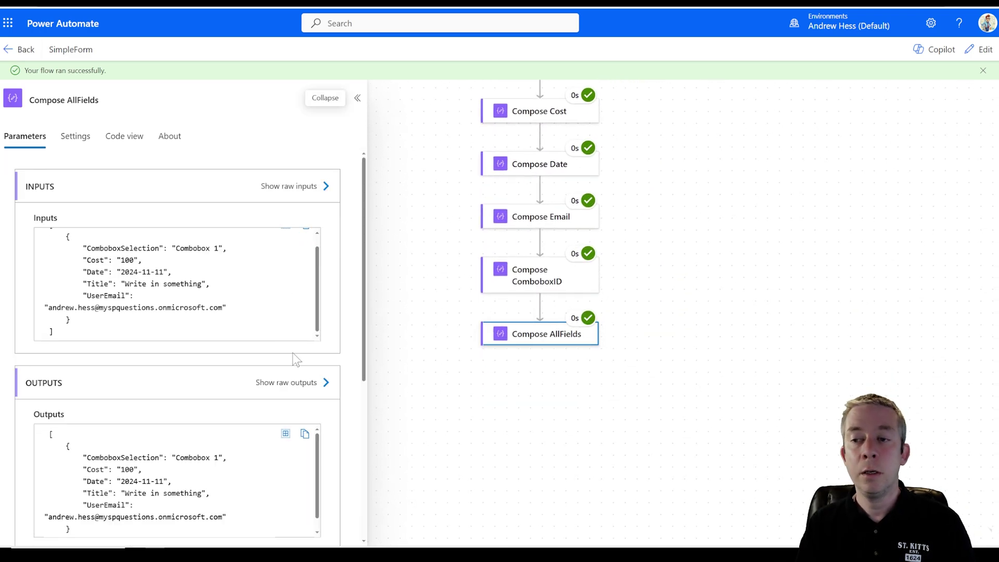
click(292, 388)
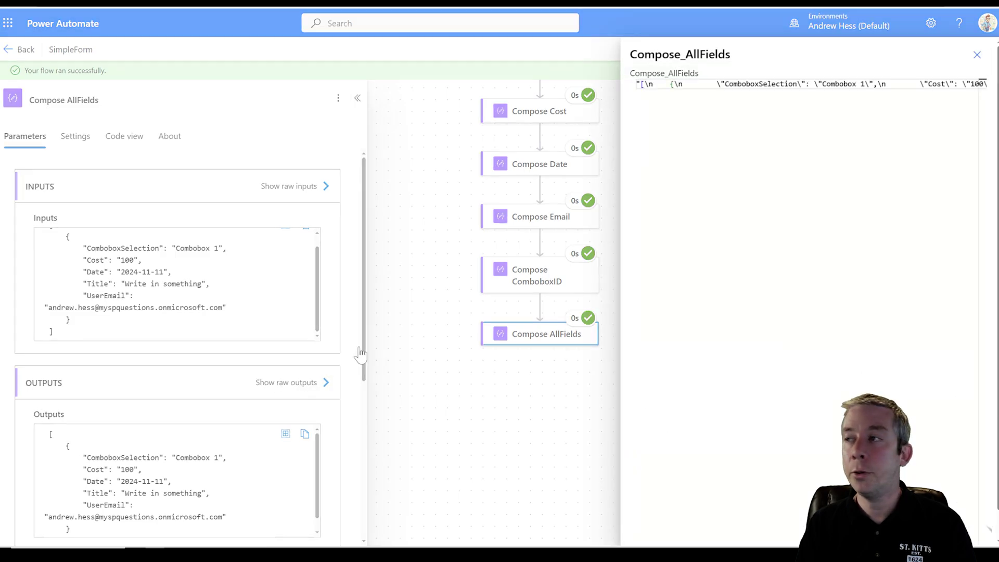
click(166, 385)
scroll(167, 385, down, 4)
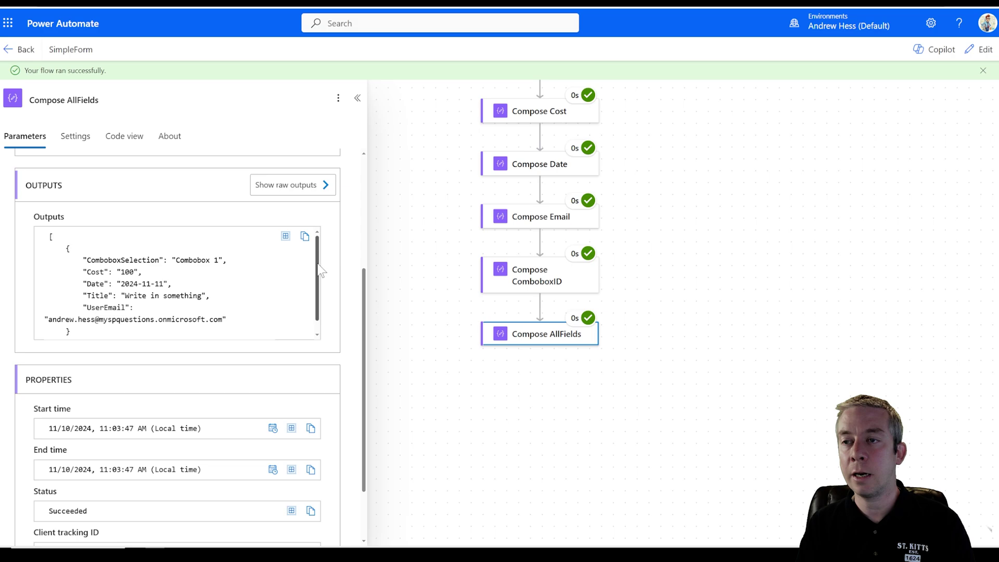
- Copy the Compose AllFields Outputs JSON from its run details
click(286, 247)
key(ctrl+a)
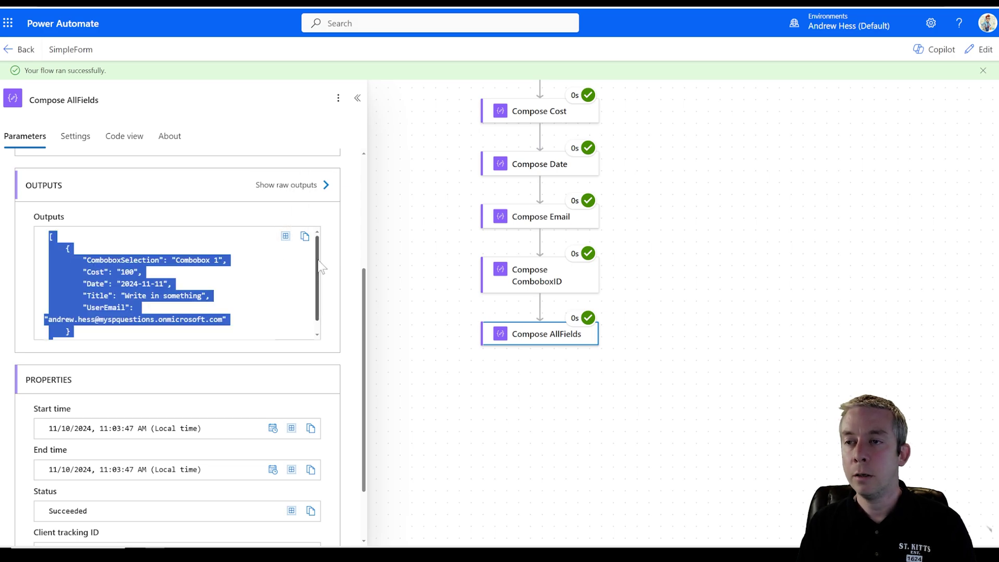
scroll(320, 285, down, 1)
scroll(321, 285, up, 1)
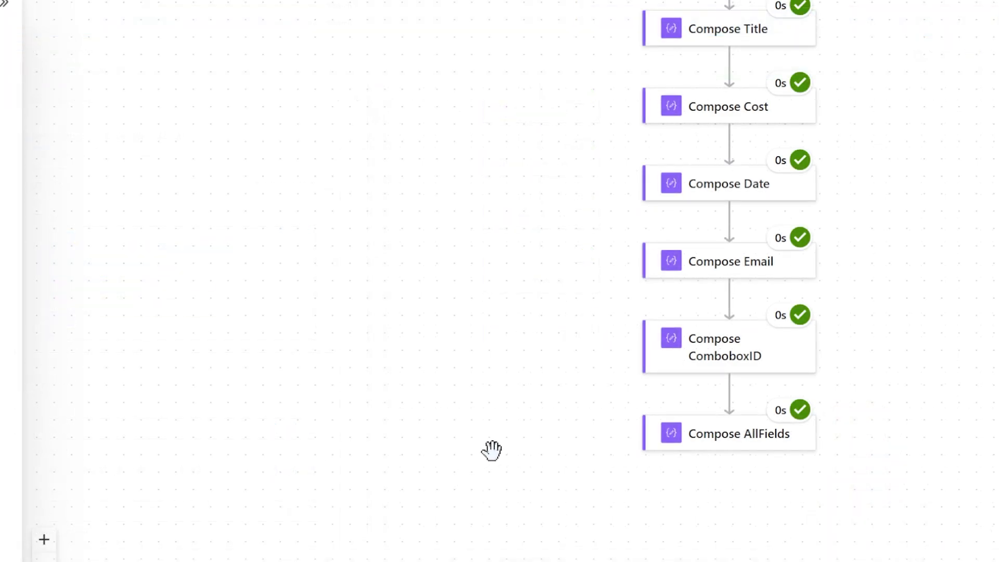
click(706, 443)
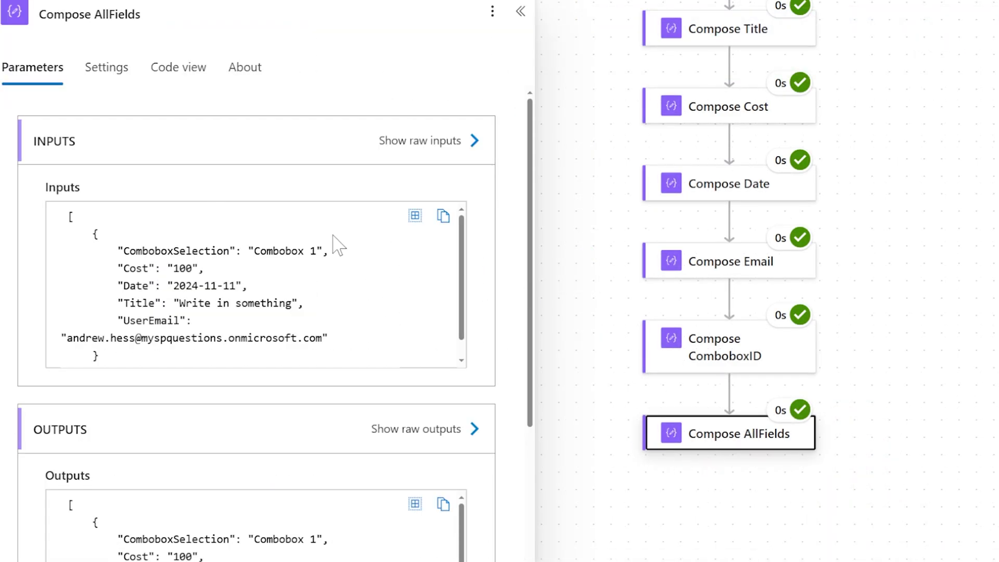
scroll(335, 245, down, 3)
click(443, 330)
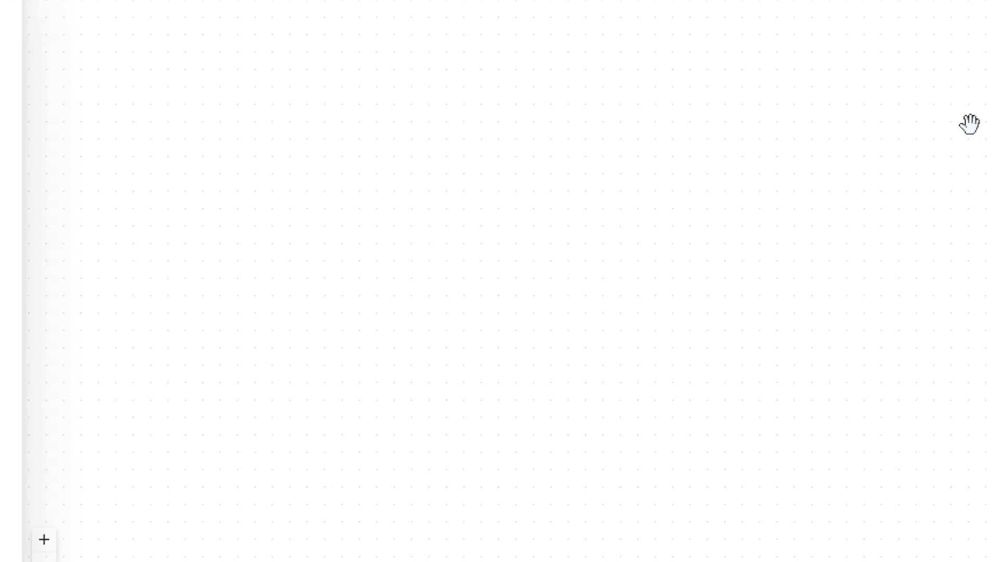
scroll(879, 363, down, 8)
scroll(879, 362, down, 2)
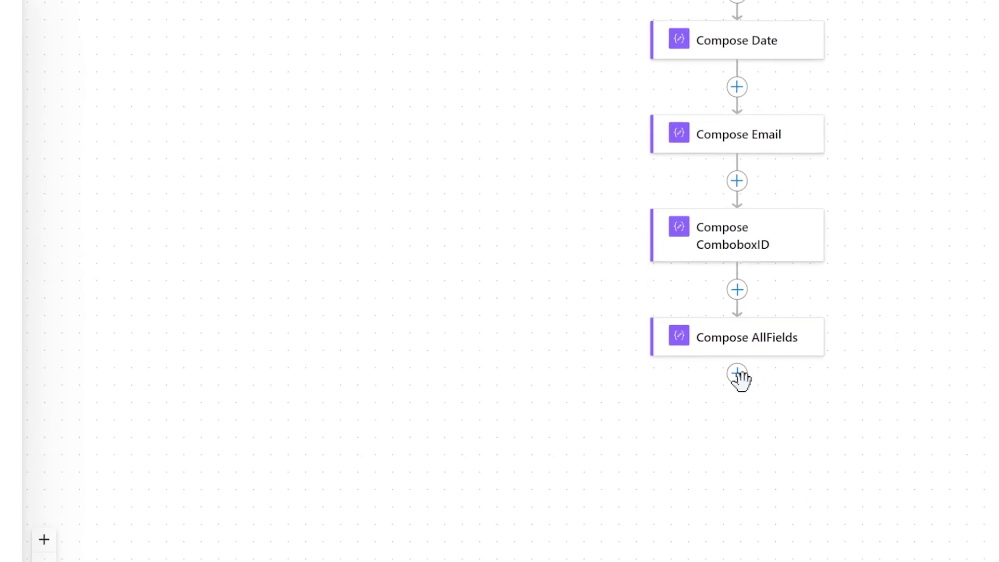
- Add a Parse JSON step after Compose AllFields, using its Outputs as Content
click(742, 375)
click(765, 376)
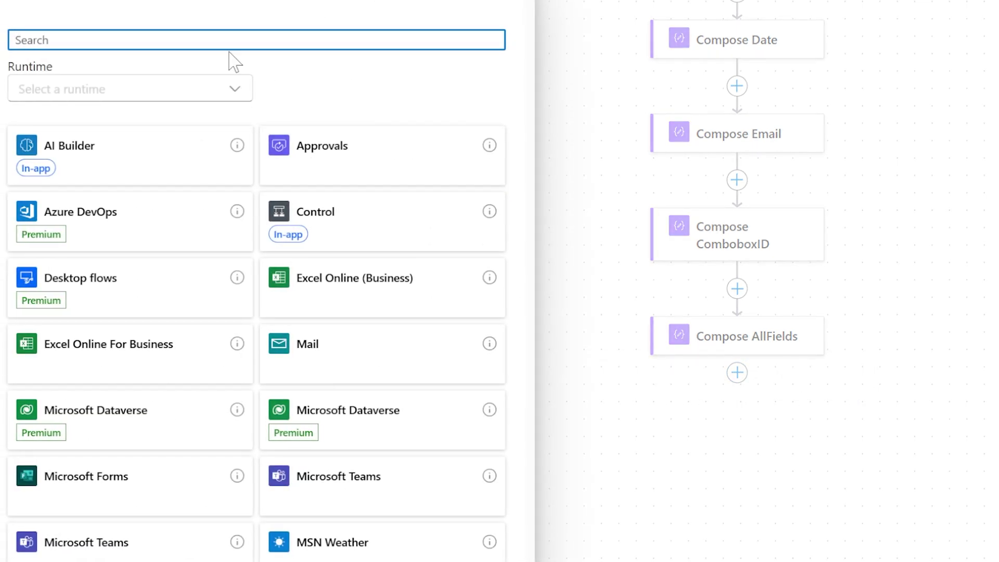
text(parse)
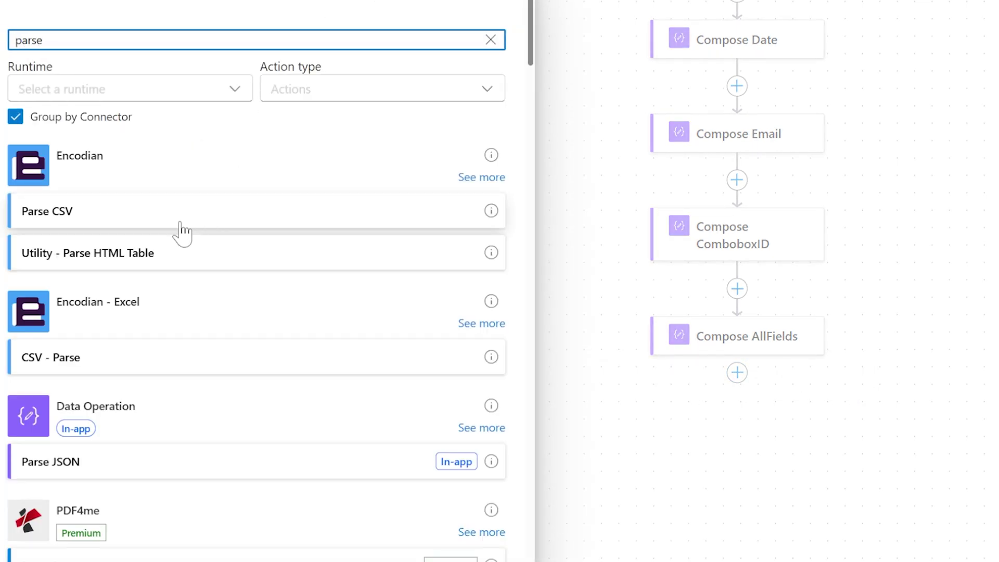
click(98, 463)
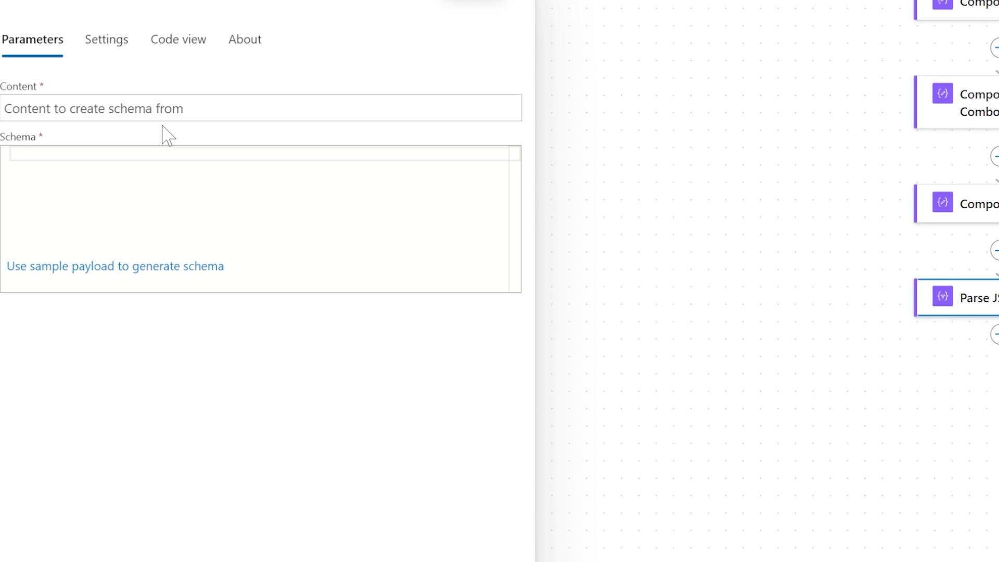
click(521, 94)
scroll(642, 430, down, 5)
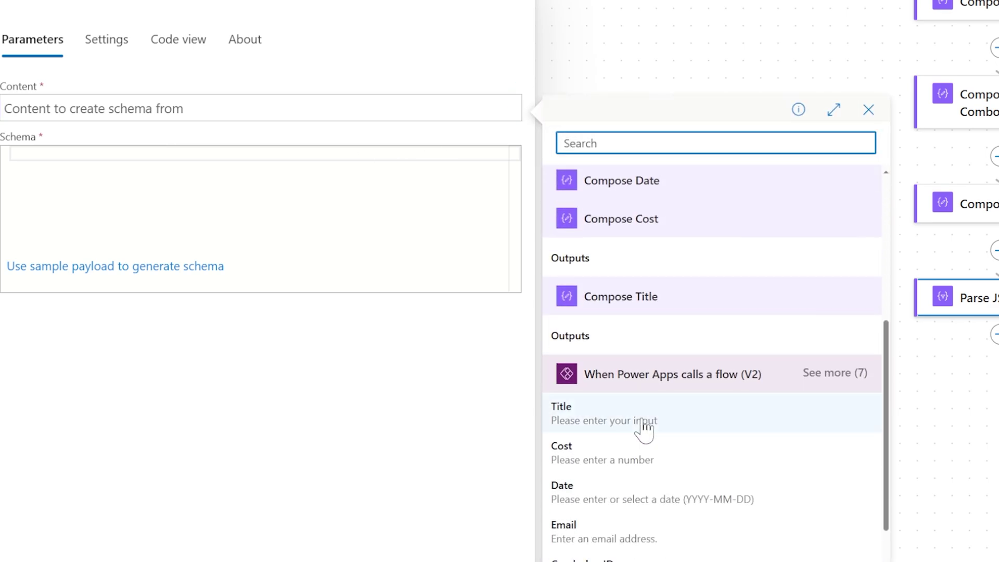
scroll(653, 346, up, 3)
scroll(652, 345, up, 2)
click(630, 227)
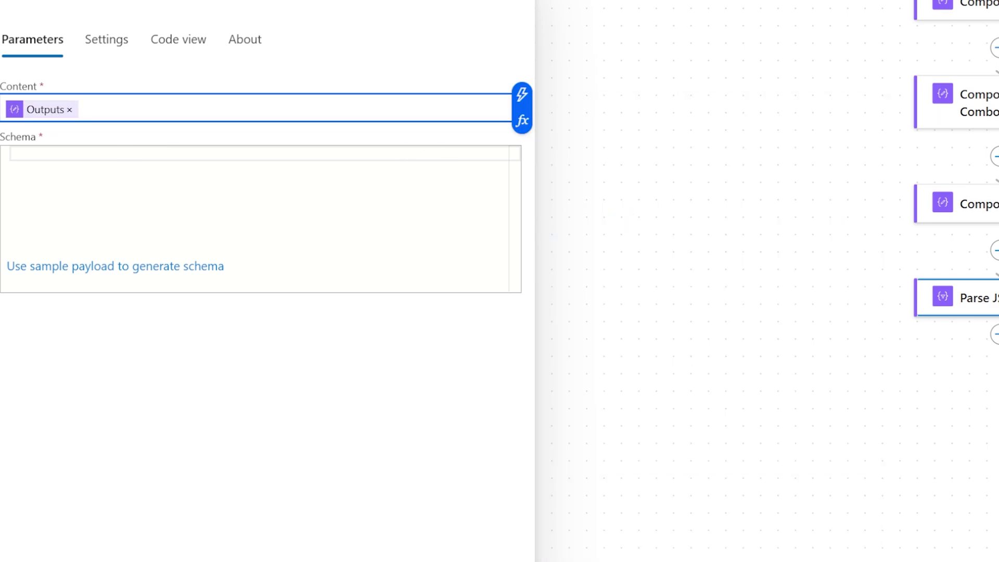
- Generate the Parse JSON schema from the pasted sample JSON record
click(68, 267)
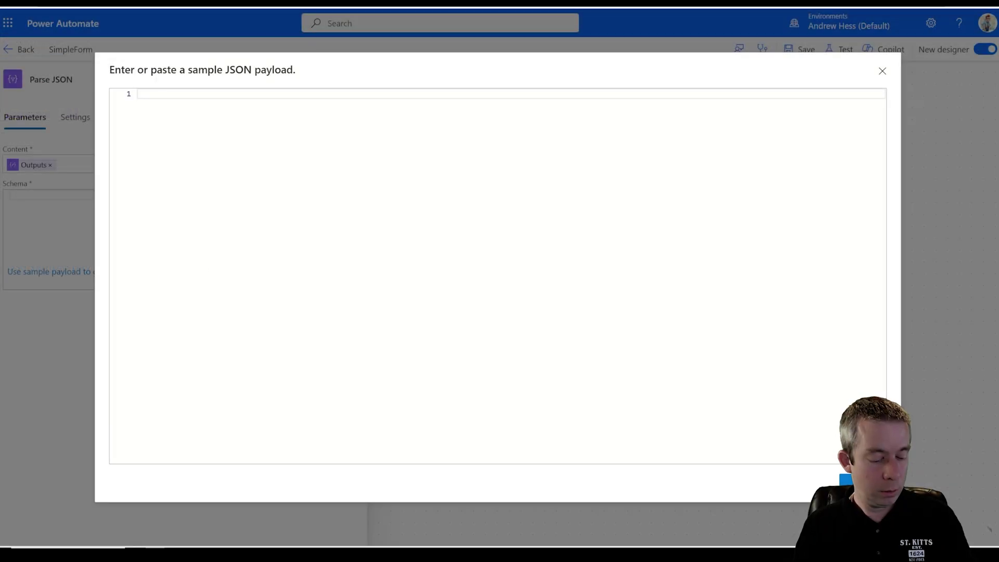
key(ctrl+v)
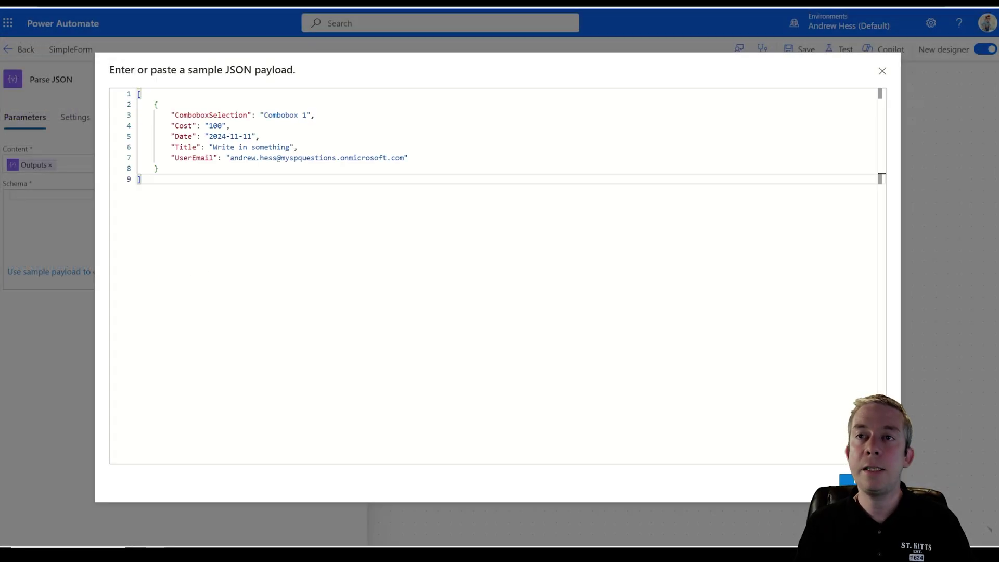
click(853, 479)
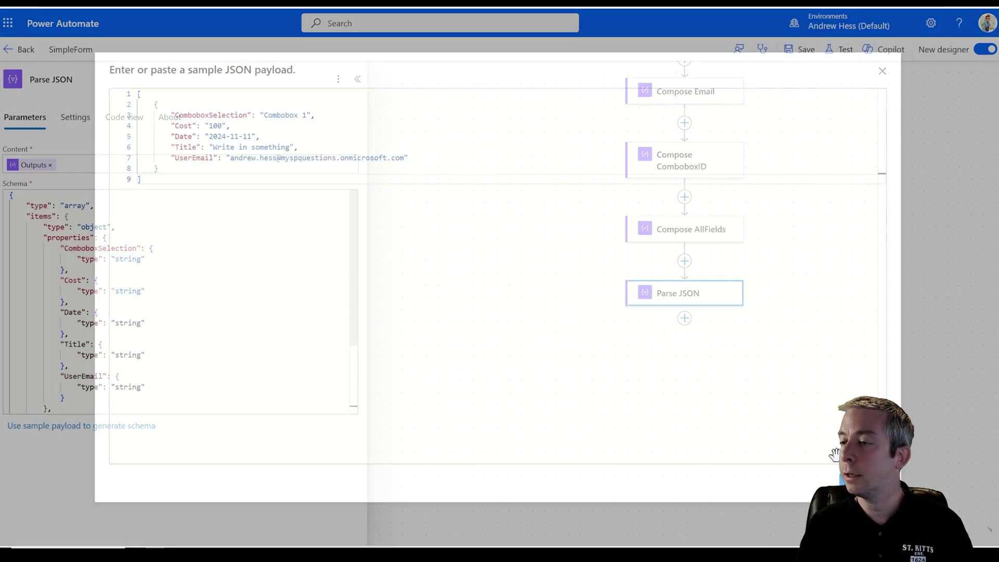
scroll(181, 301, down, 3)
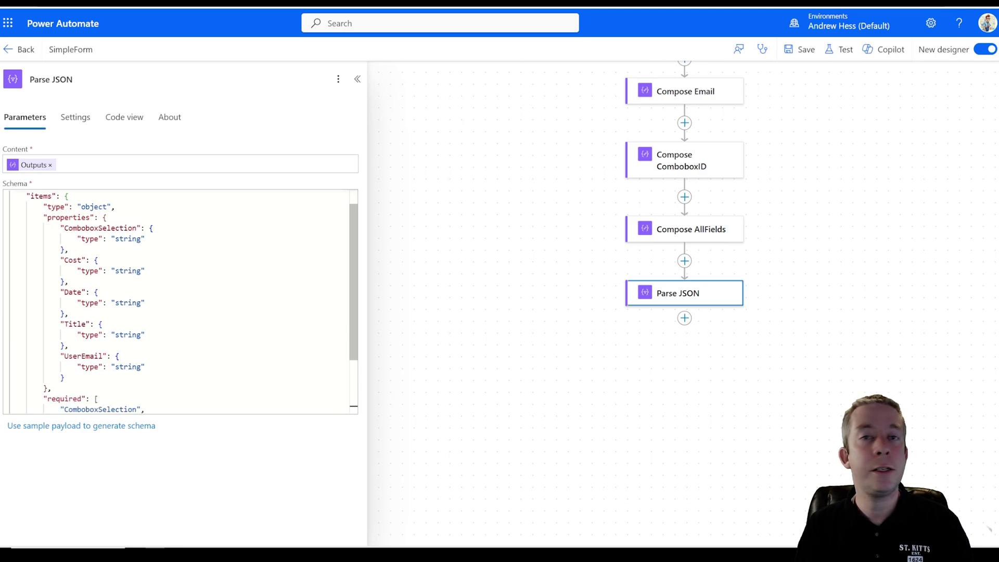
scroll(181, 301, up, 3)
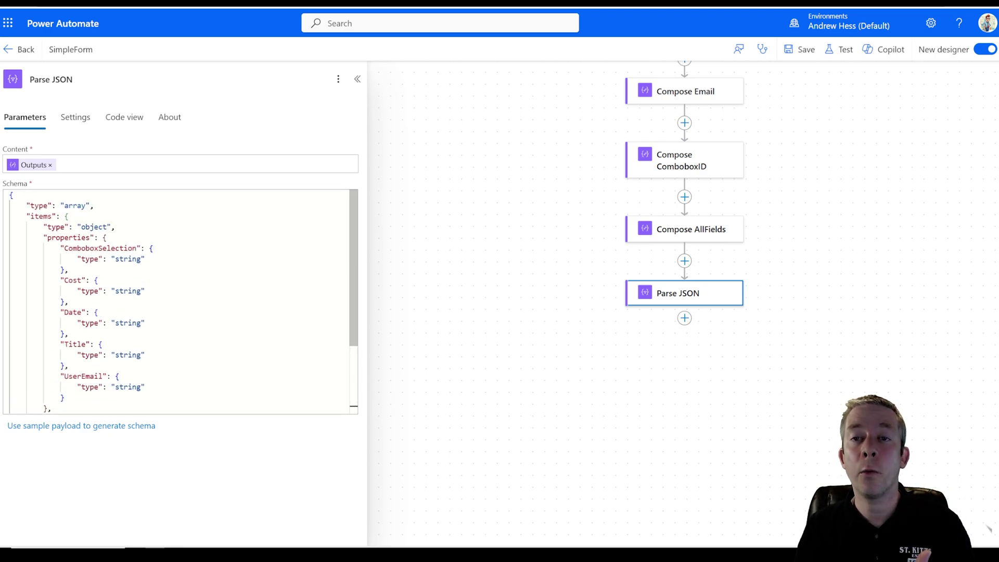
scroll(180, 301, down, 3)
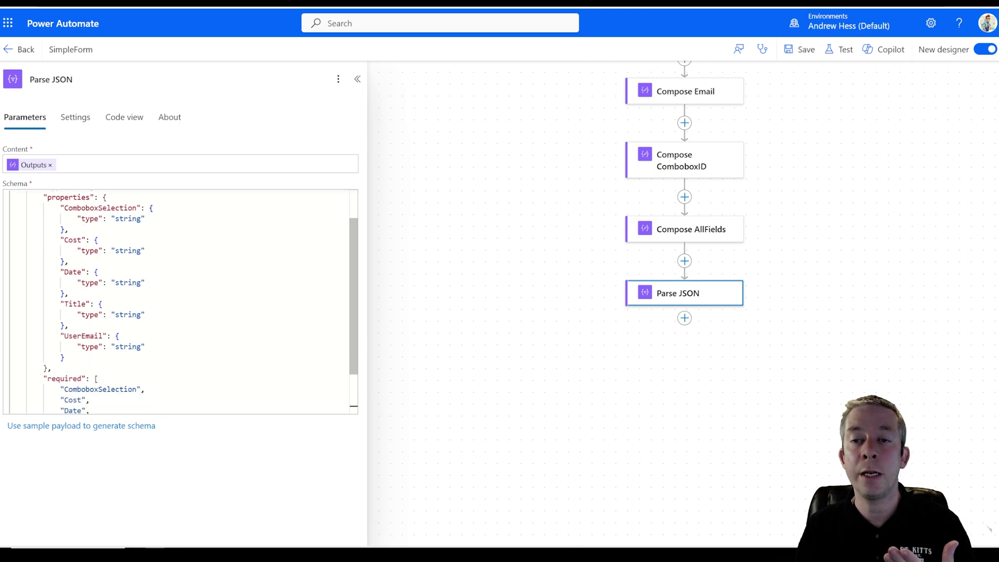
scroll(181, 302, up, 3)
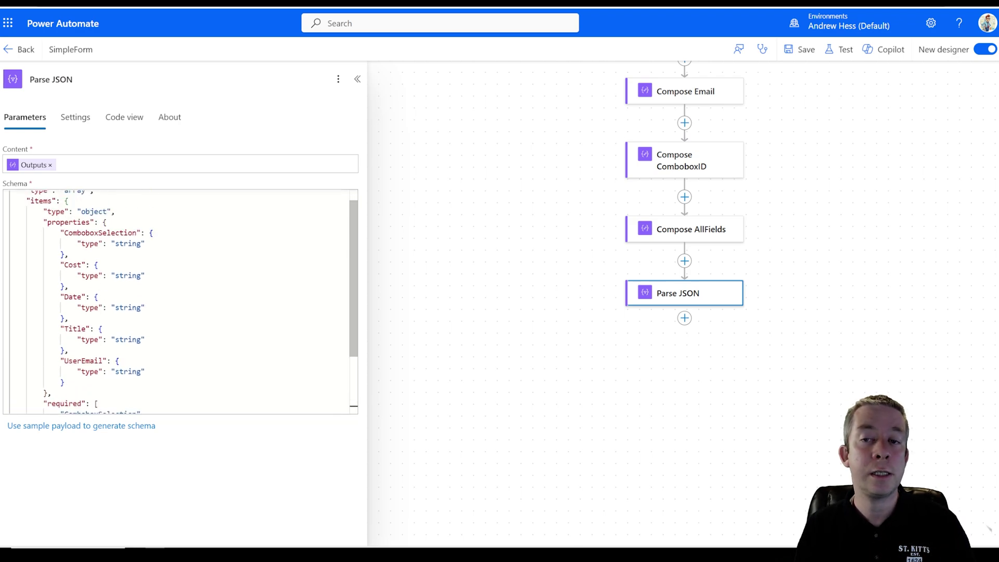
scroll(180, 301, down, 2)
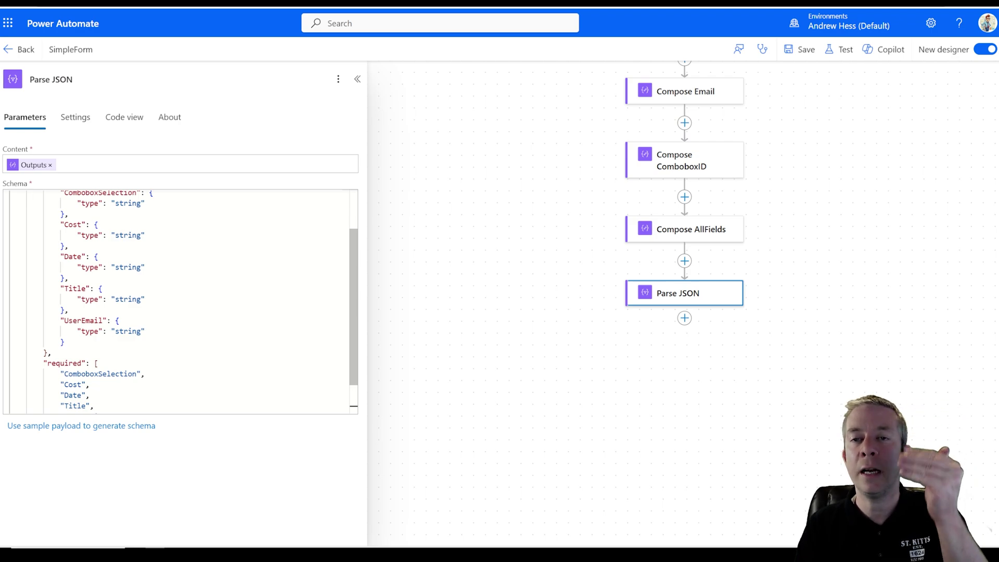
- Trim the schema's required fields to only Title and save the flow
double_click(128, 235)
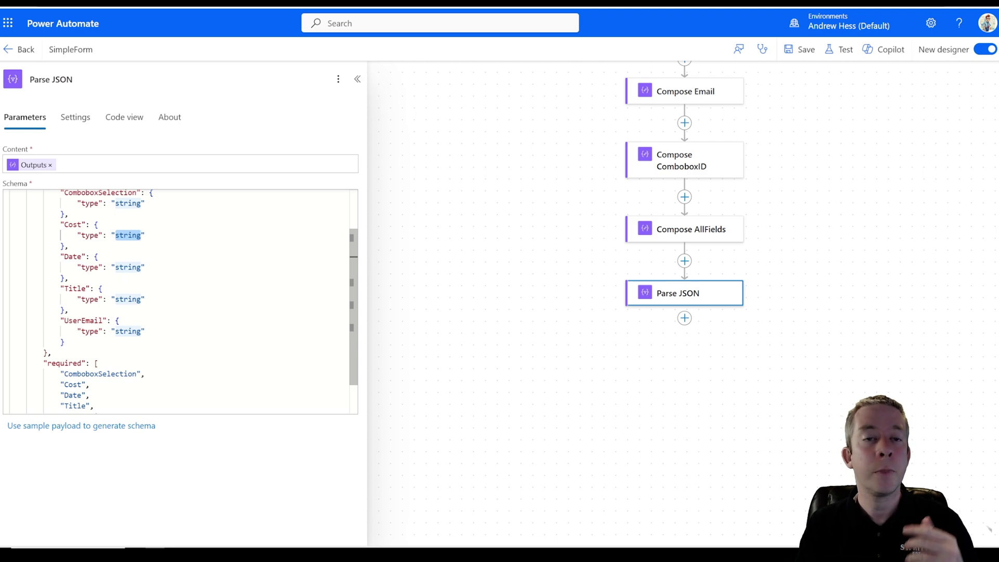
scroll(180, 301, down, 2)
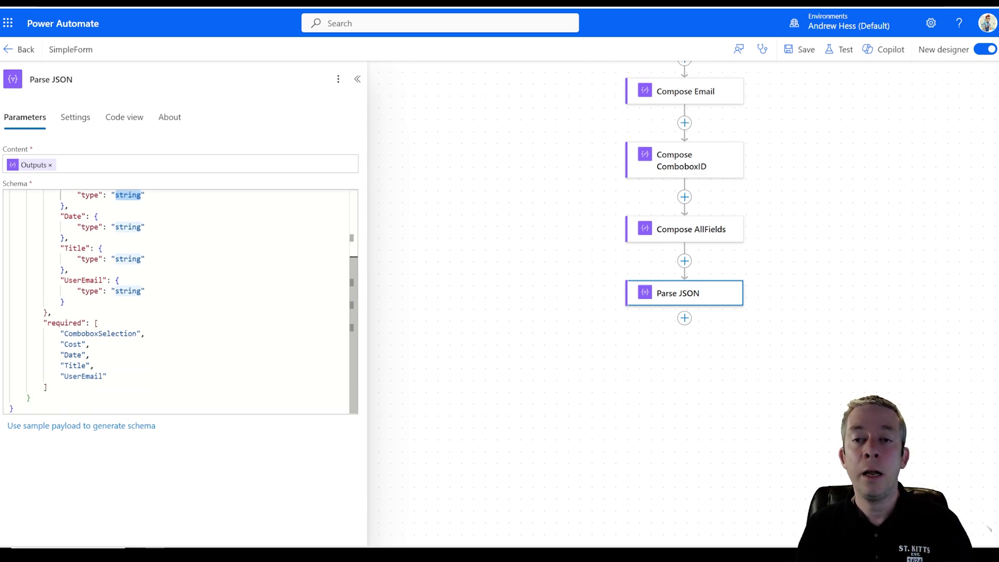
drag(108, 376, 98, 334)
key(BackSpace)
key(BackSpace)
key(BackSpace)
click(90, 376)
key(Delete)
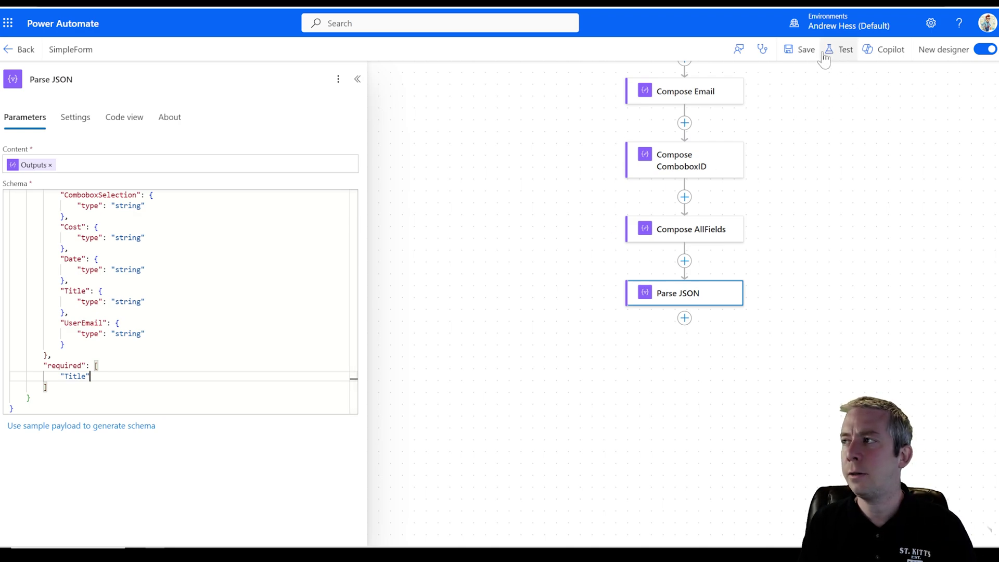
click(798, 55)
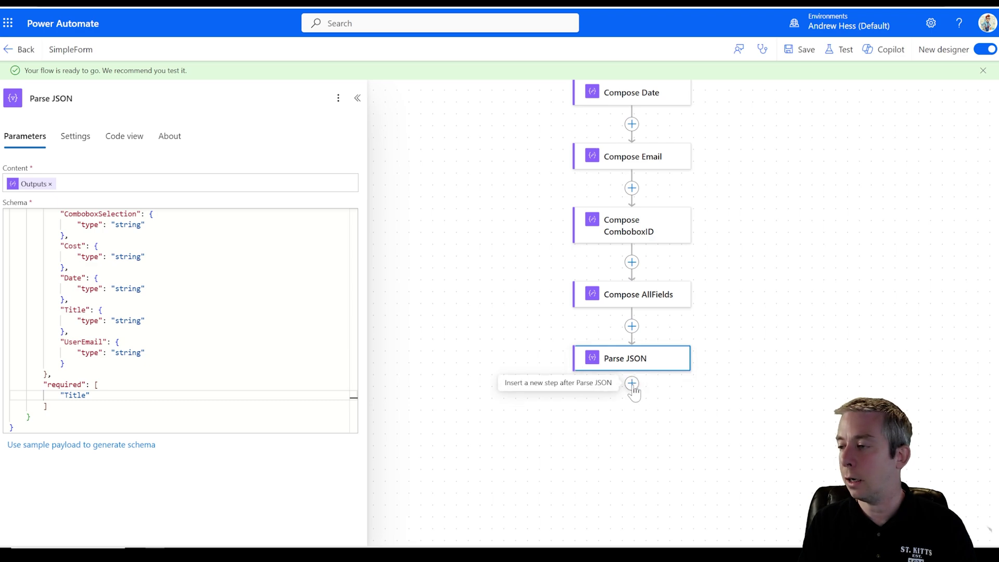
- Add a Compose action after the Parse JSON step
click(631, 385)
click(671, 383)
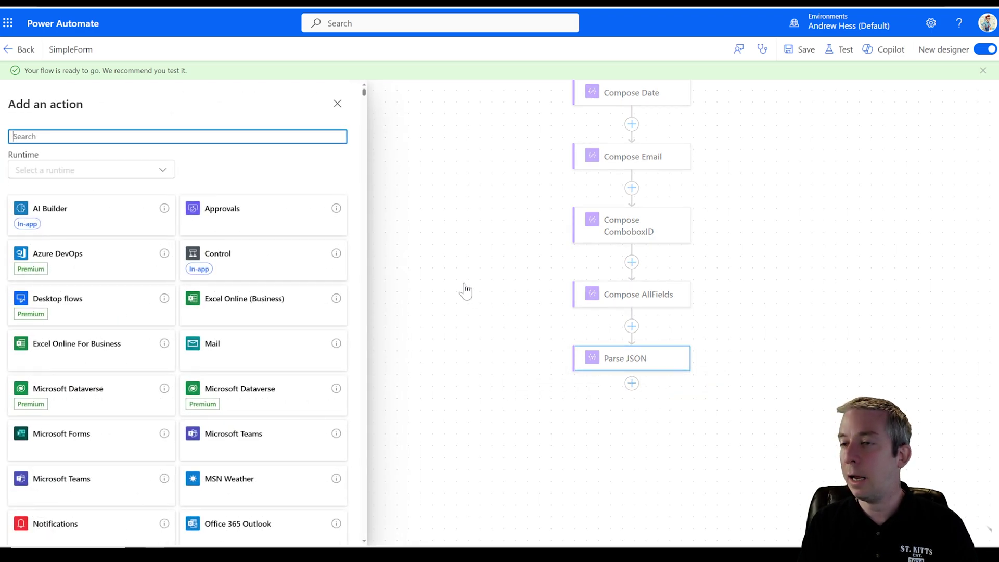
text(c)
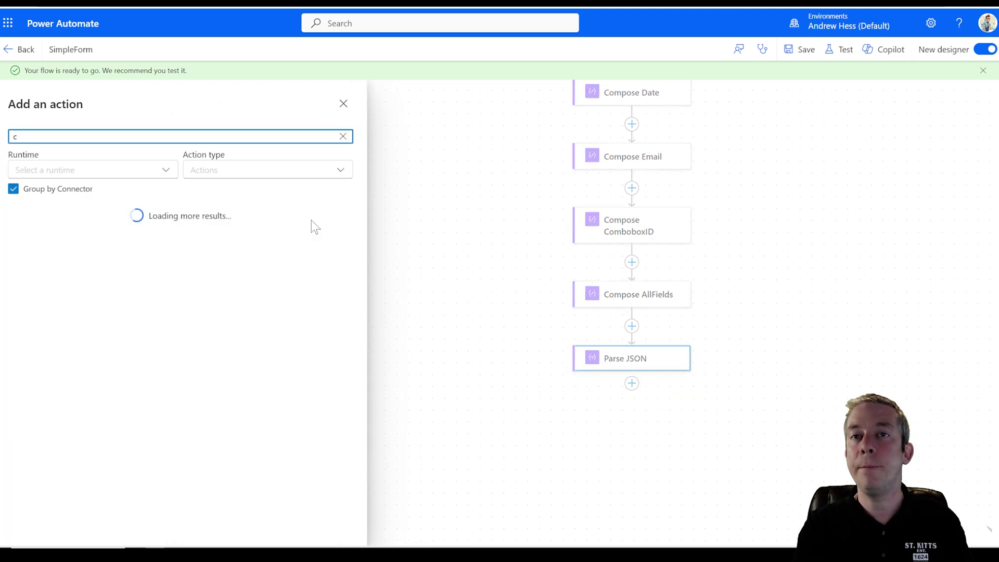
text(xse)
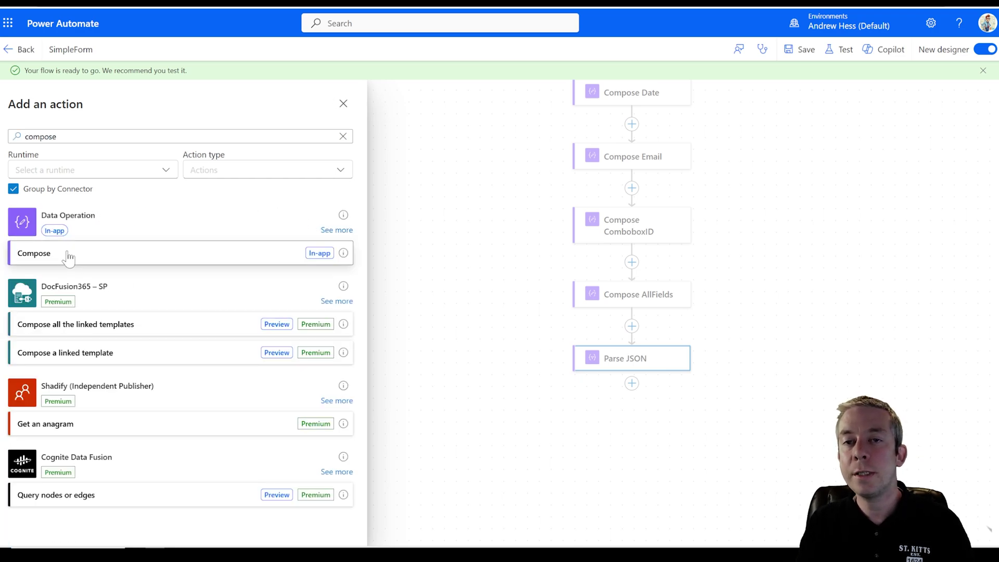
click(67, 255)
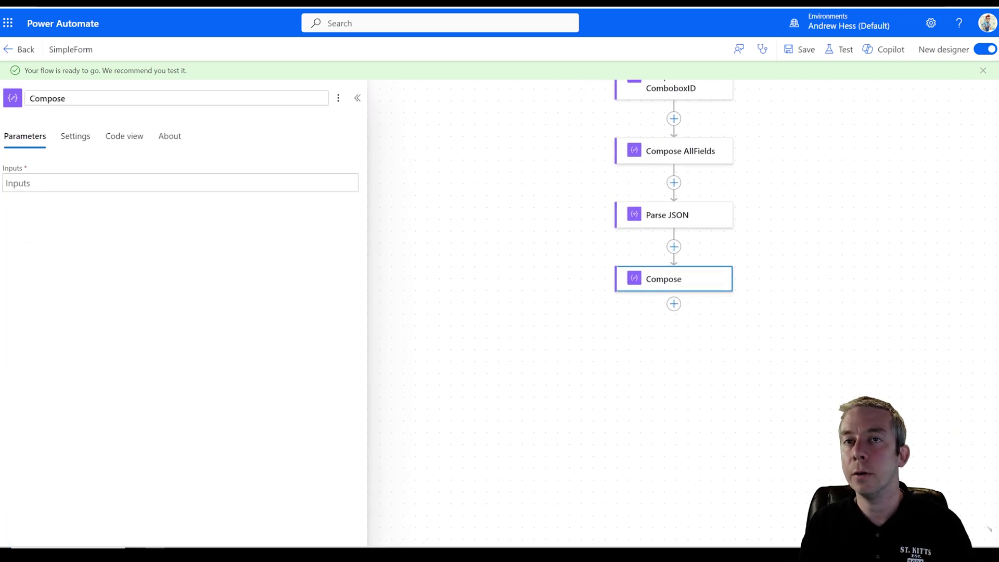
- Set the Compose input to Parse JSON's Body Title, placing it in a For each loop
click(286, 183)
click(357, 172)
scroll(415, 338, down, 2)
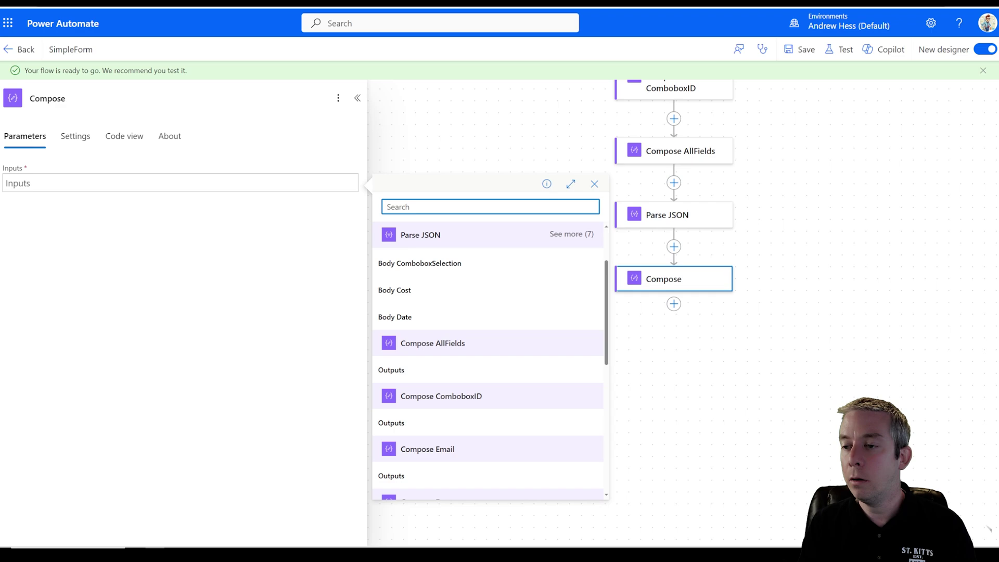
scroll(427, 291, up, 2)
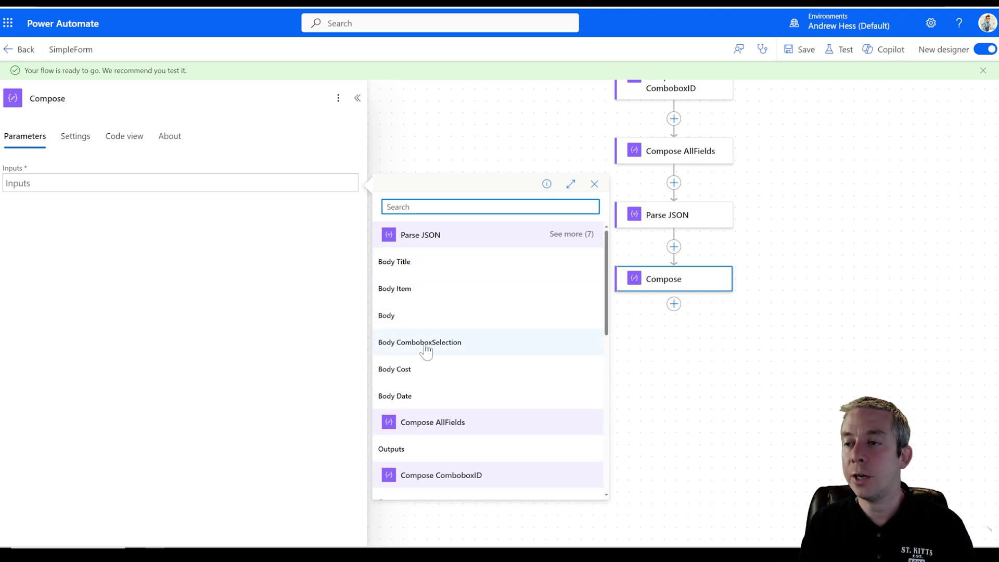
click(571, 234)
scroll(432, 302, down, 3)
scroll(416, 318, up, 3)
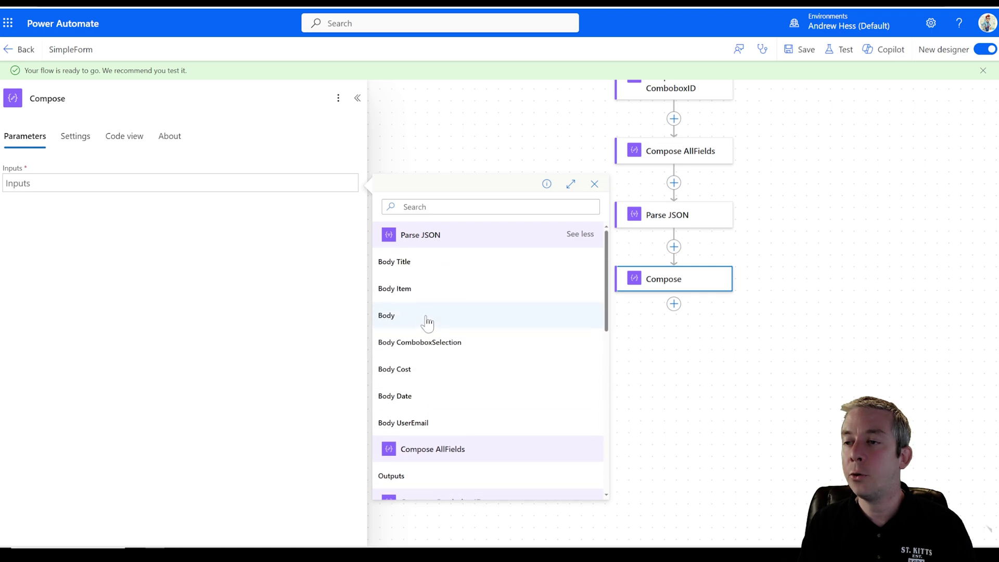
click(409, 264)
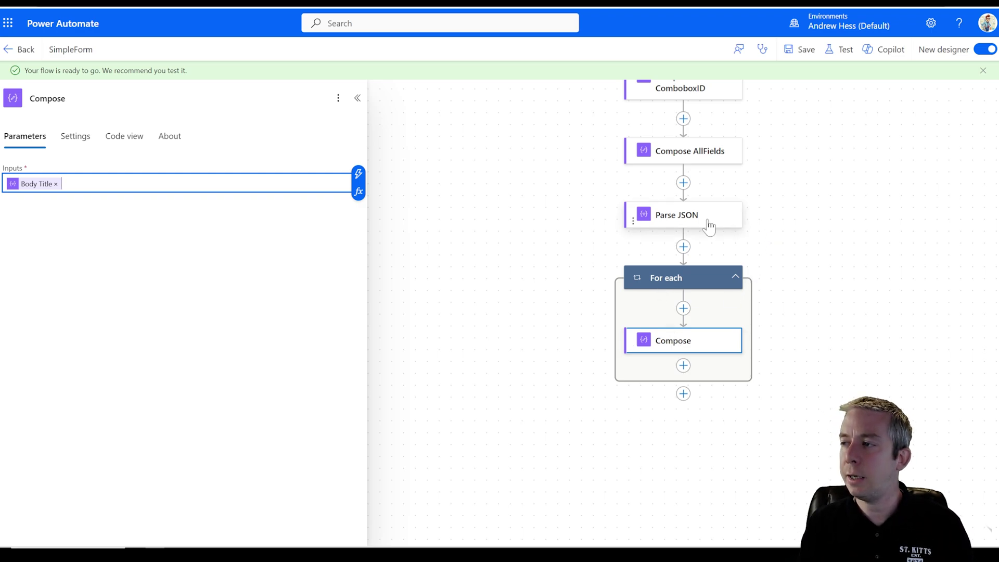
click(677, 216)
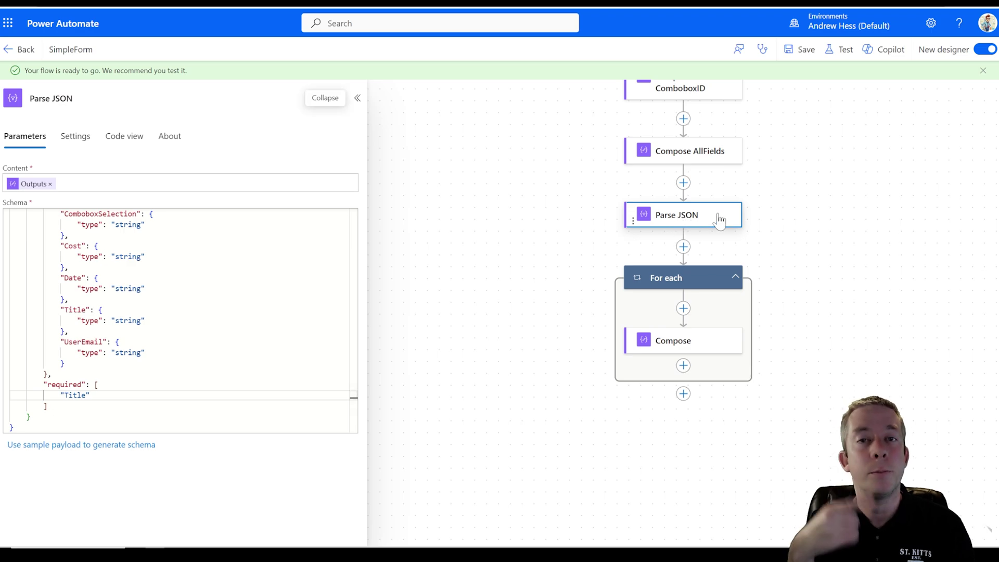
click(667, 344)
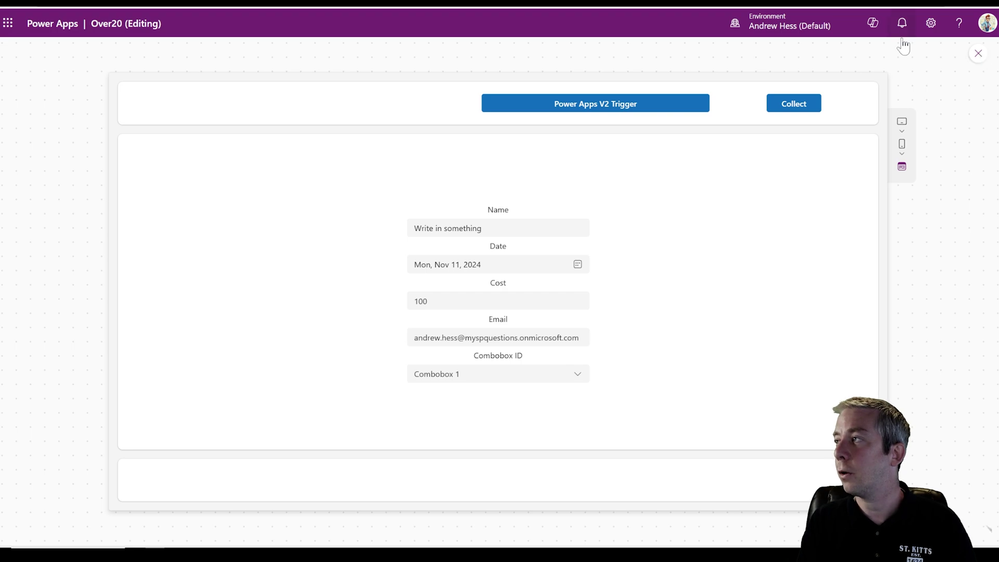
- Delete Clear from the Collect button's formula so it appends rows, and try it in preview
click(976, 55)
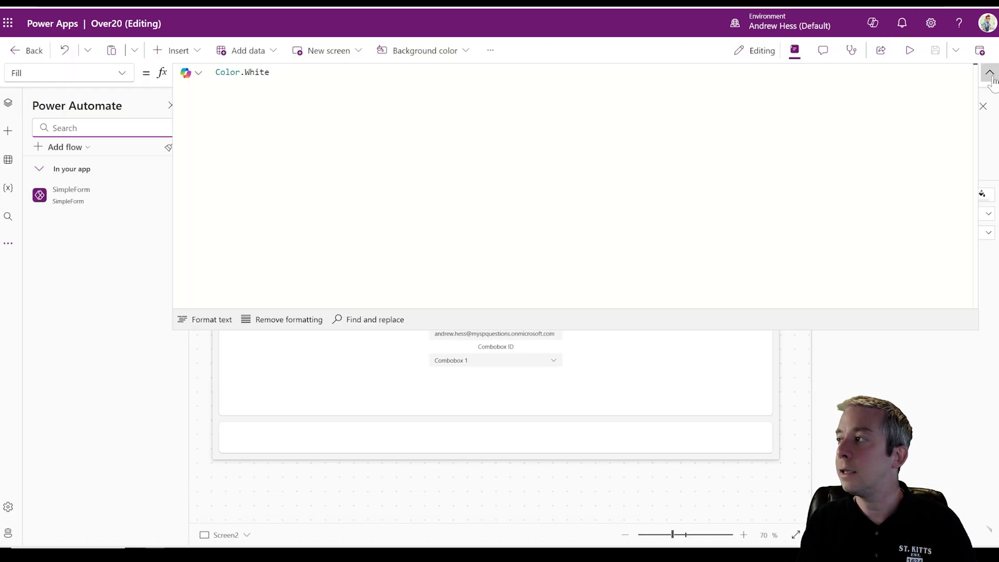
click(704, 164)
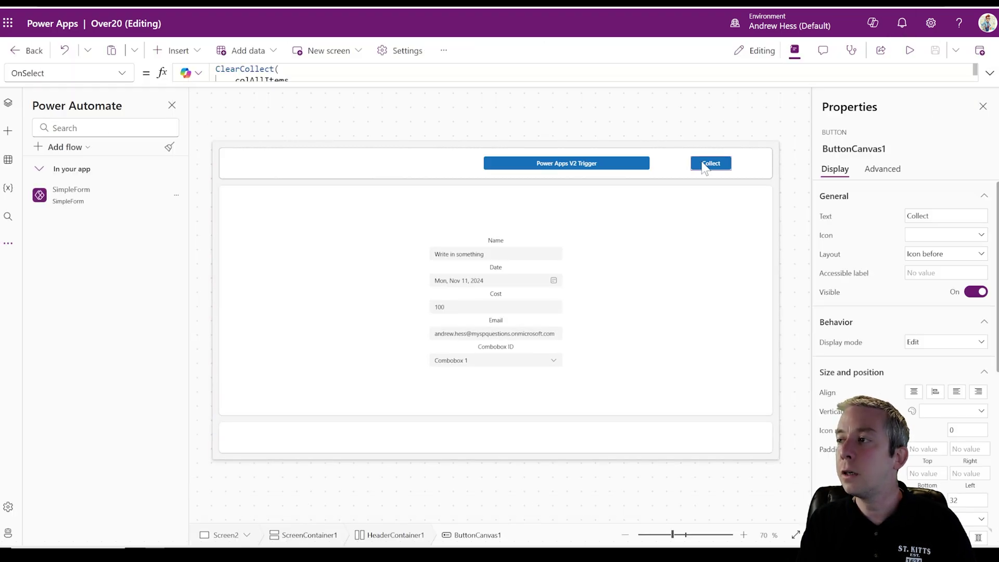
click(989, 73)
drag(240, 70, 214, 73)
key(BackSpace)
click(987, 74)
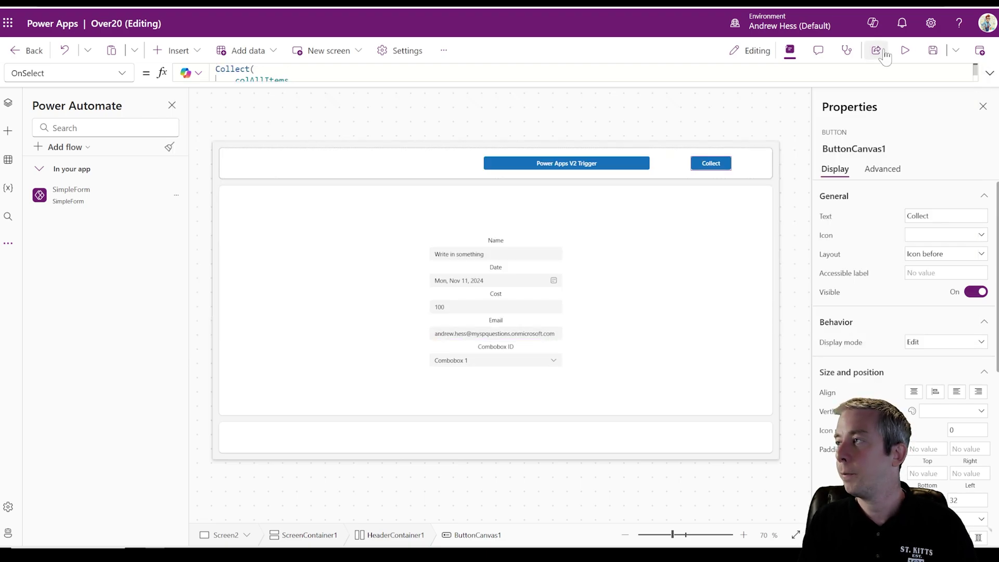
click(904, 51)
click(979, 54)
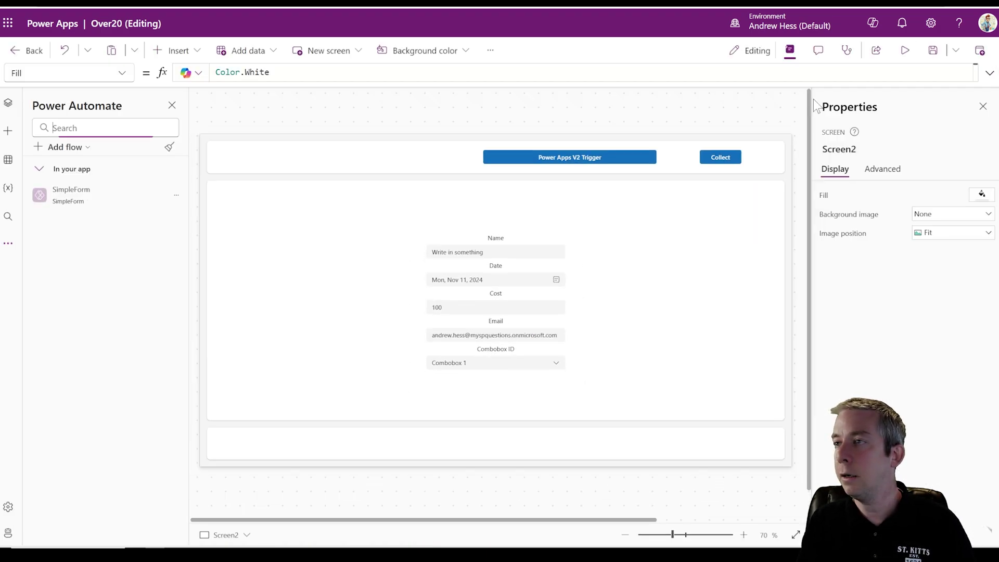
- View the colAllItems collection table from the Variables pane
click(8, 244)
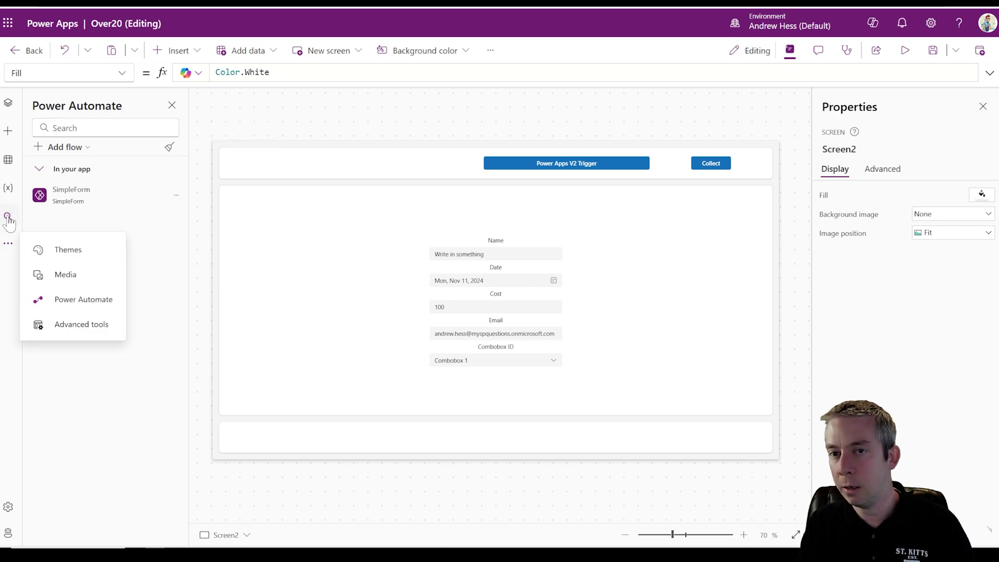
click(8, 188)
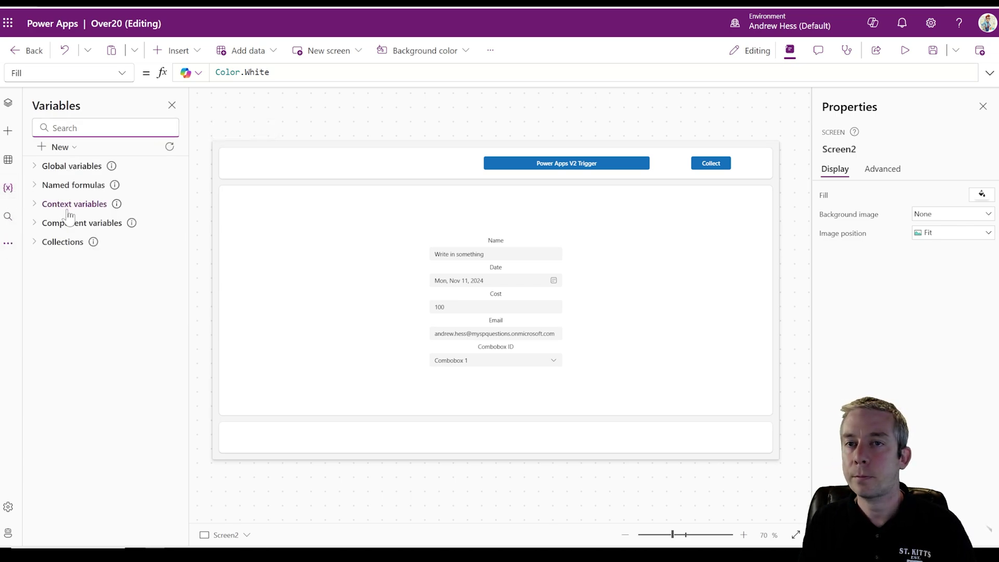
click(39, 241)
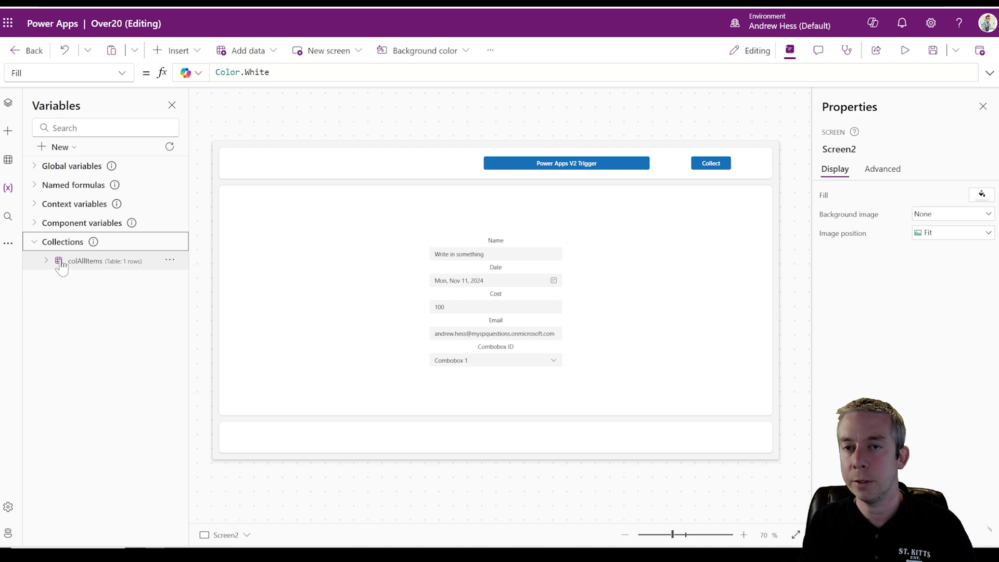
click(46, 263)
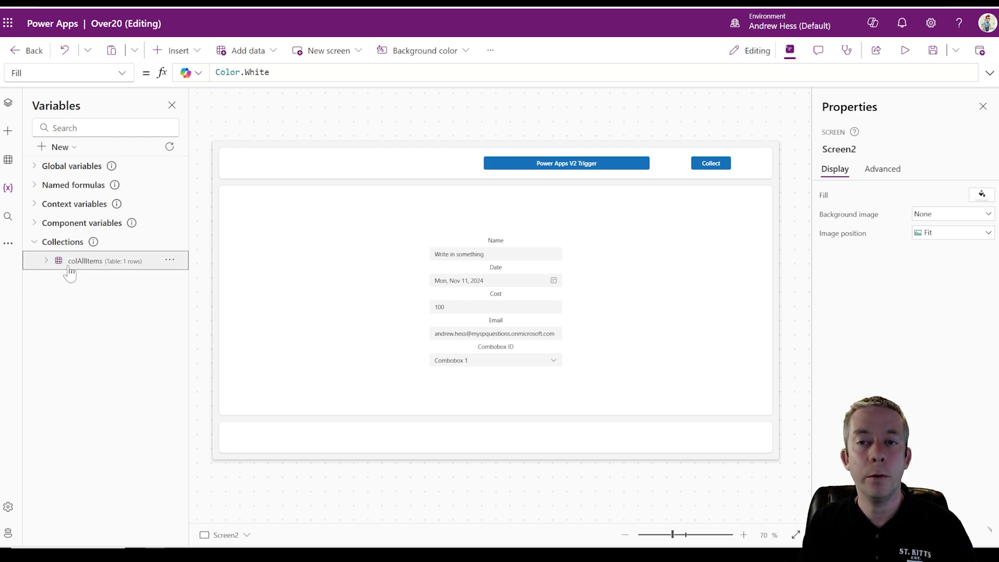
click(170, 260)
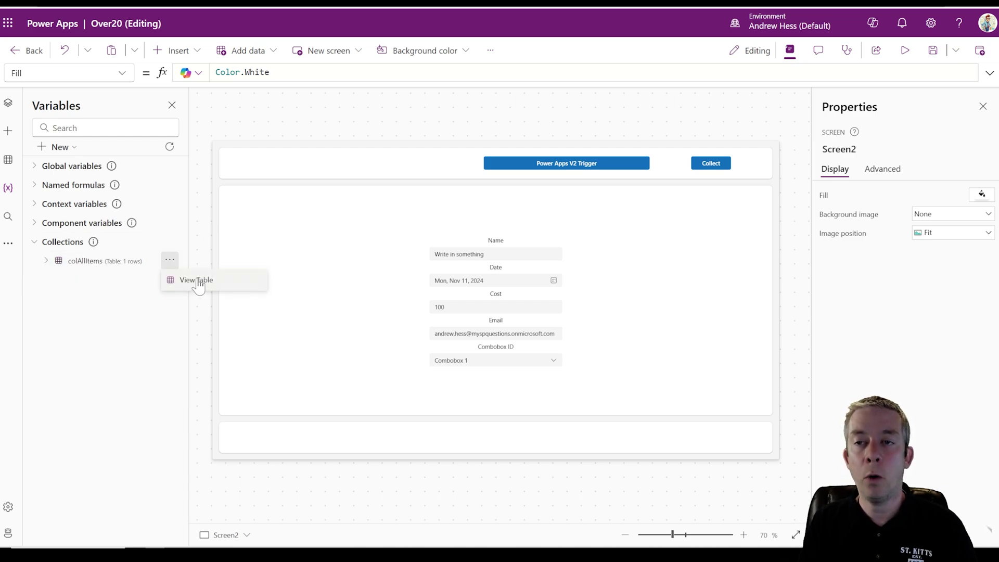
click(180, 279)
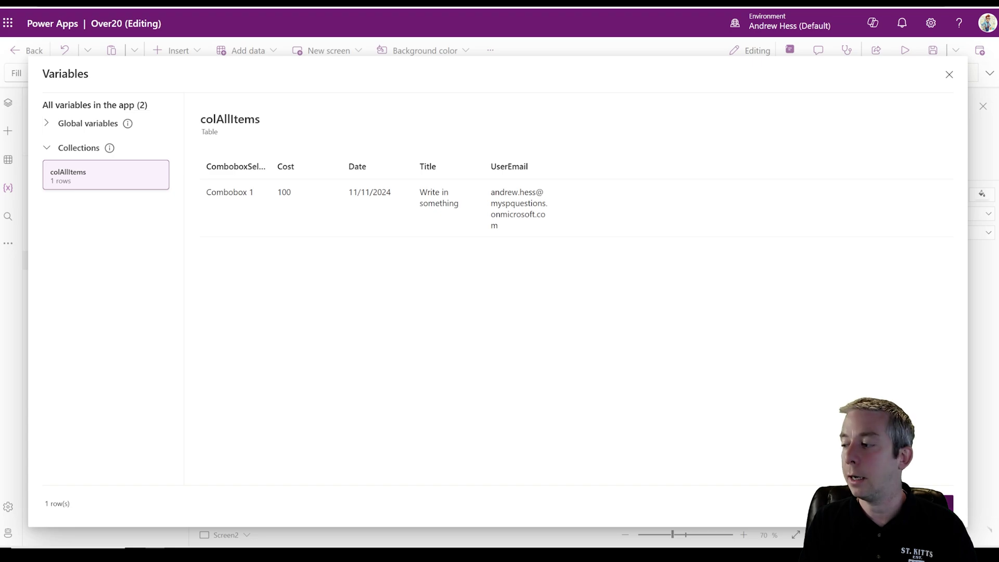
click(949, 74)
- Collect the form entry in preview and confirm colAllItems now has 2 rows
click(911, 58)
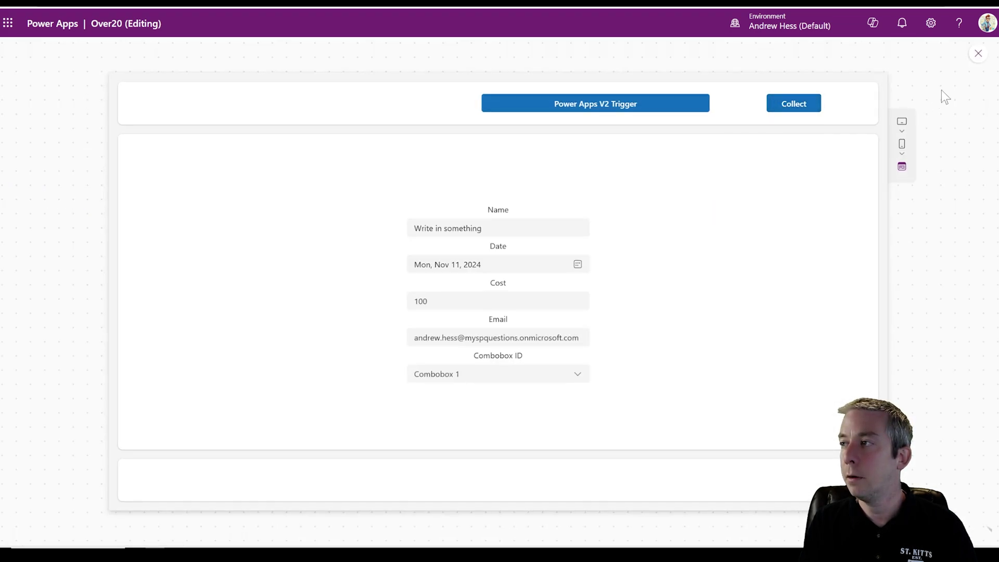
click(978, 54)
click(170, 259)
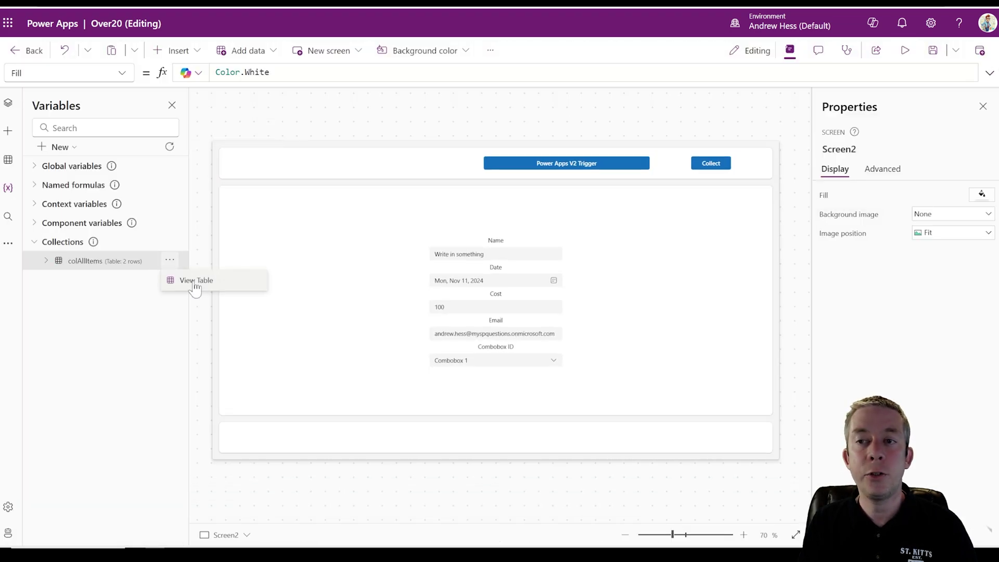
click(188, 279)
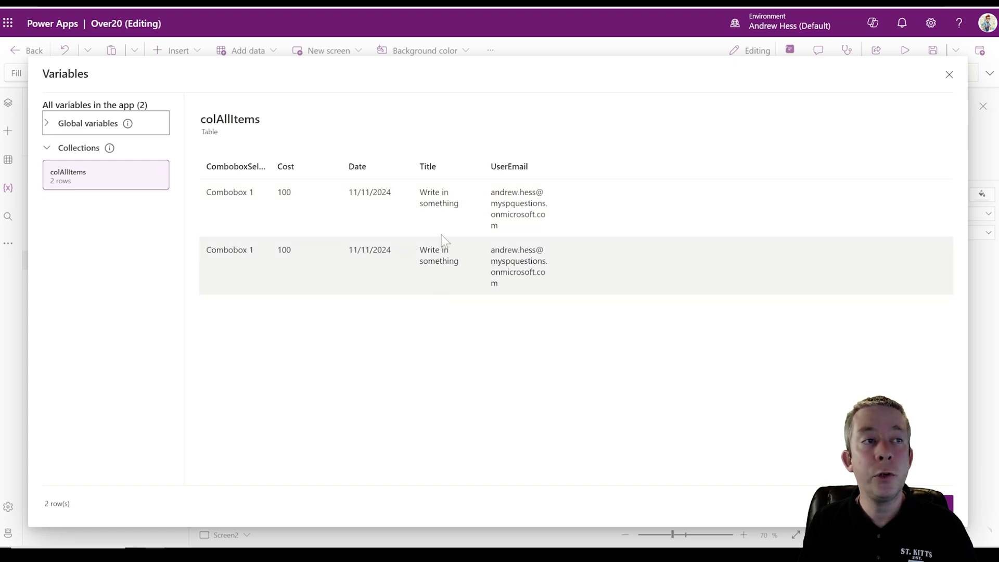
click(931, 504)
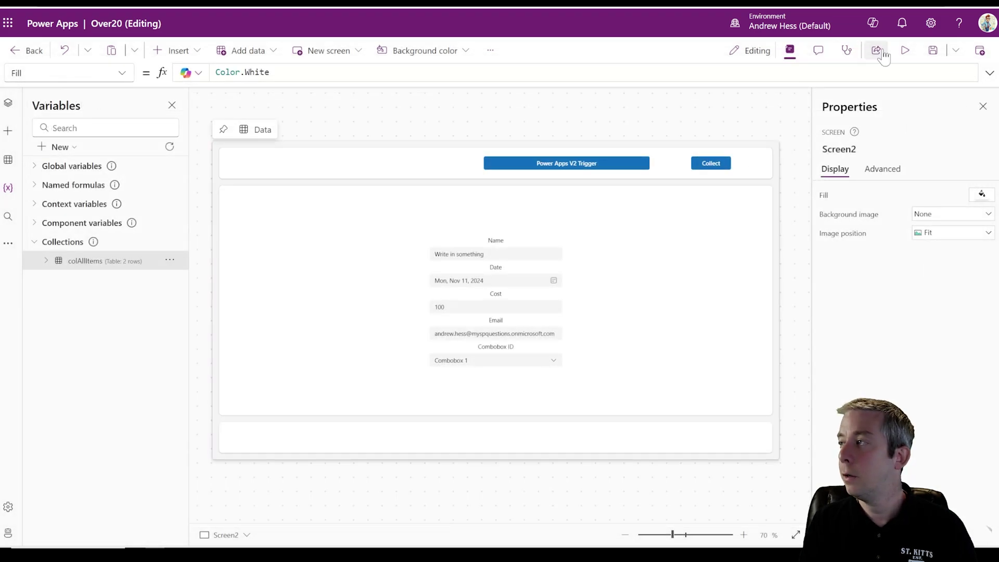
click(908, 52)
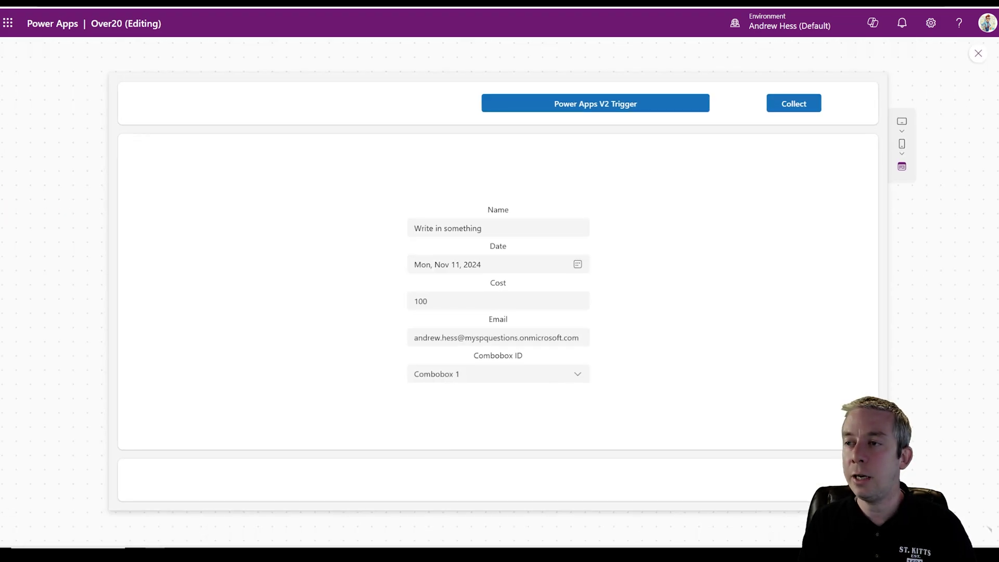
- Enter Make a Change, date 11/15/2024, cost 50, Combobox 3 and collect it
drag(483, 227, 304, 207)
text(Make a Change)
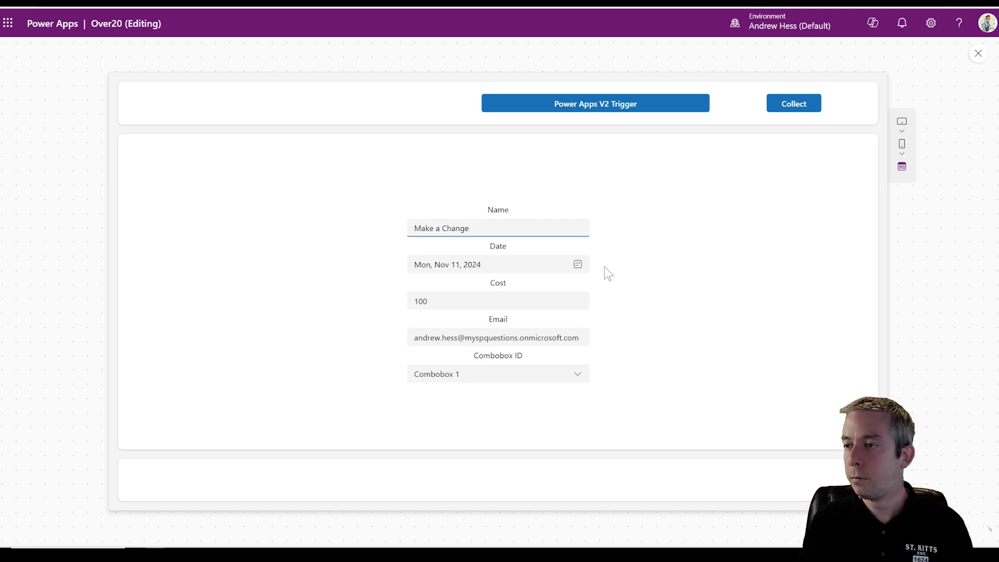
click(578, 264)
click(502, 352)
click(498, 301)
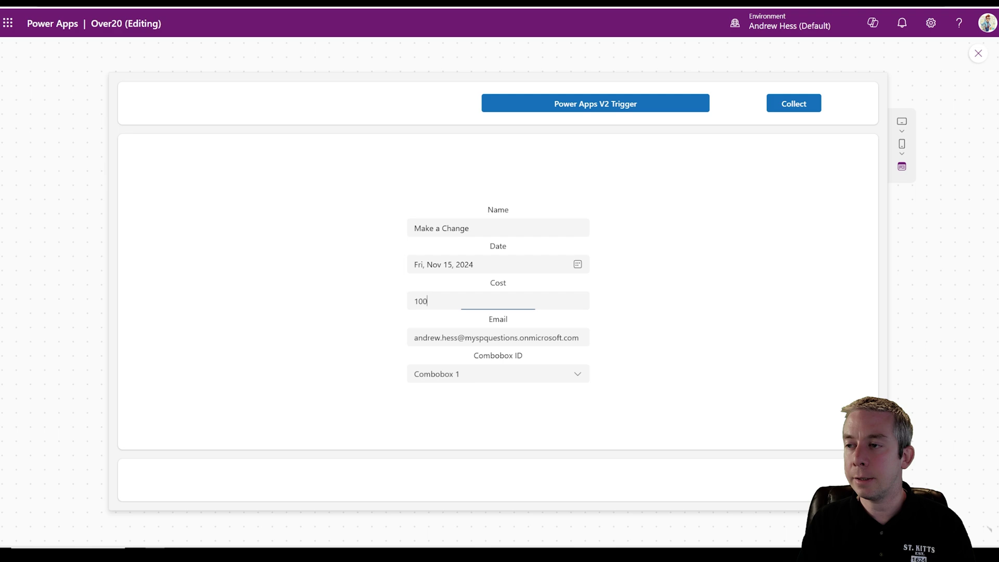
text(50)
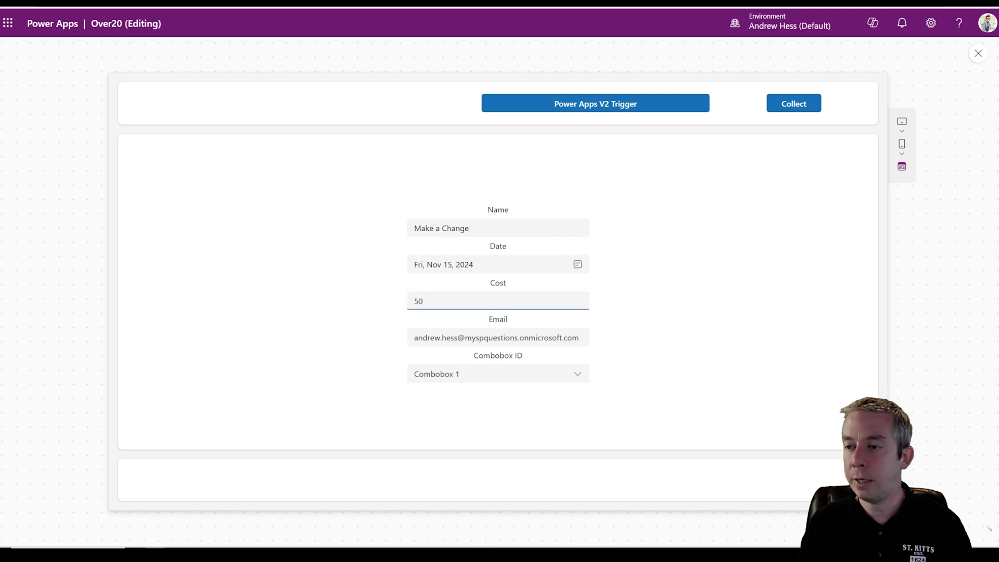
click(584, 371)
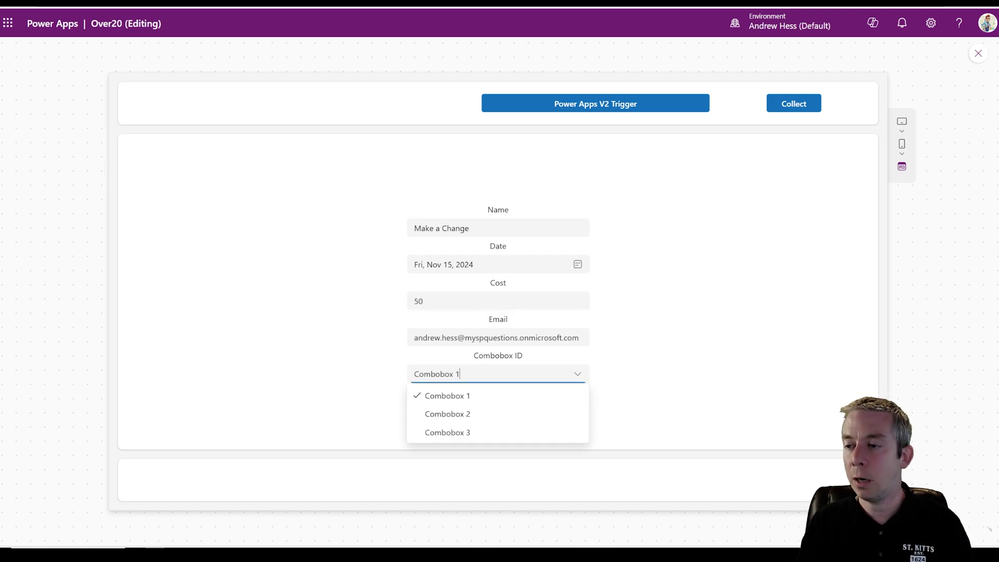
click(468, 431)
click(789, 105)
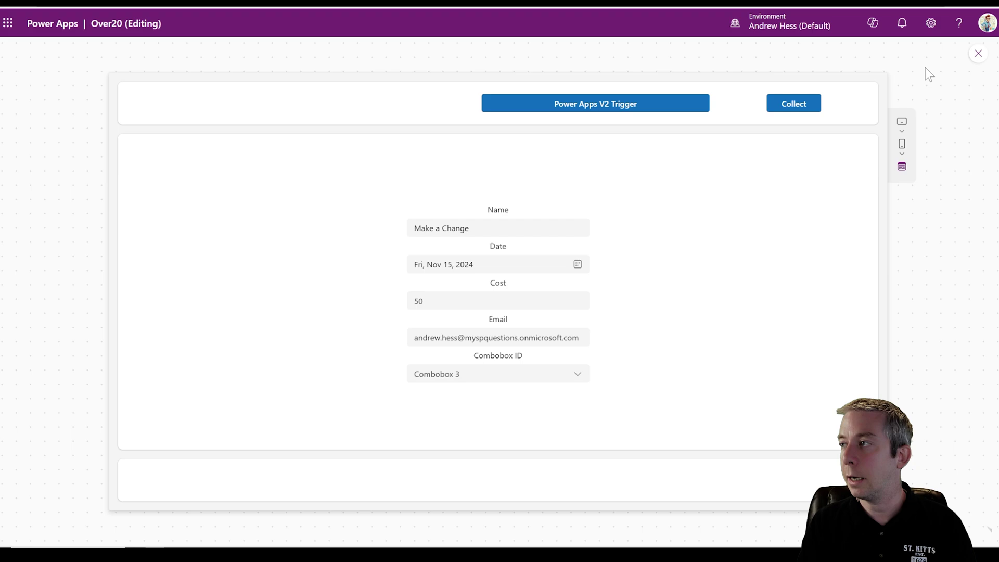
- Review the Collect formula and confirm the colAllItems table now holds 3 rows
click(976, 54)
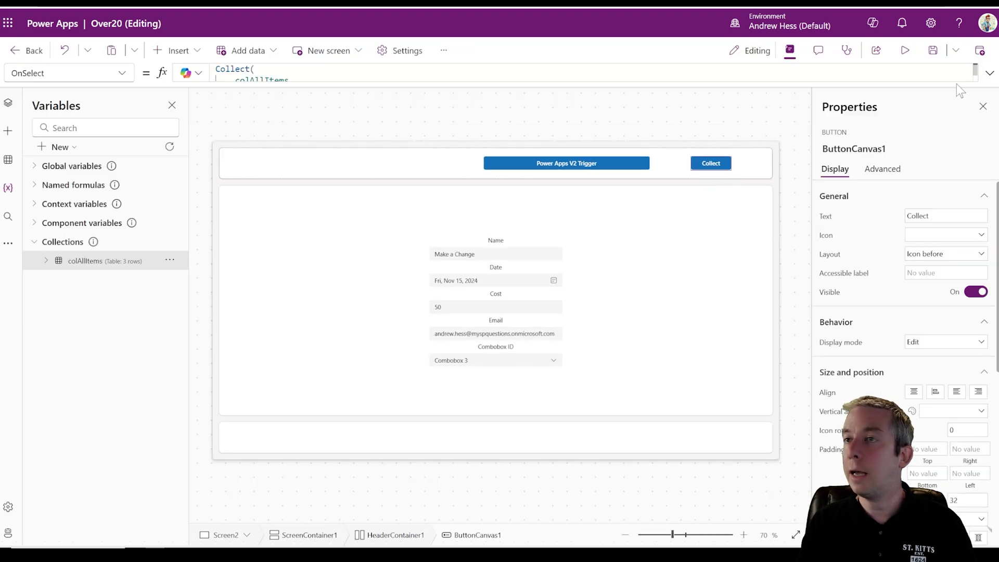
click(989, 73)
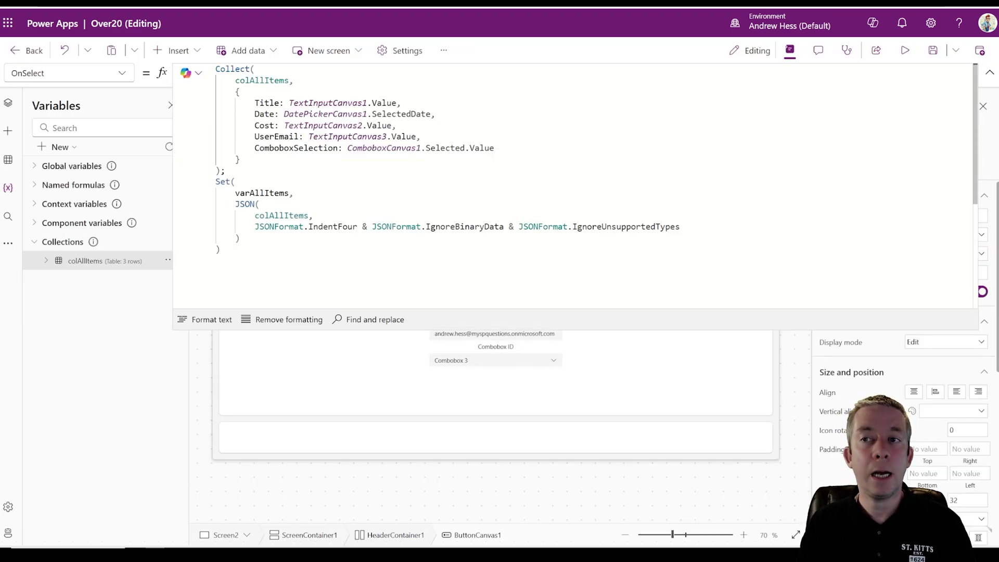
click(990, 73)
click(170, 260)
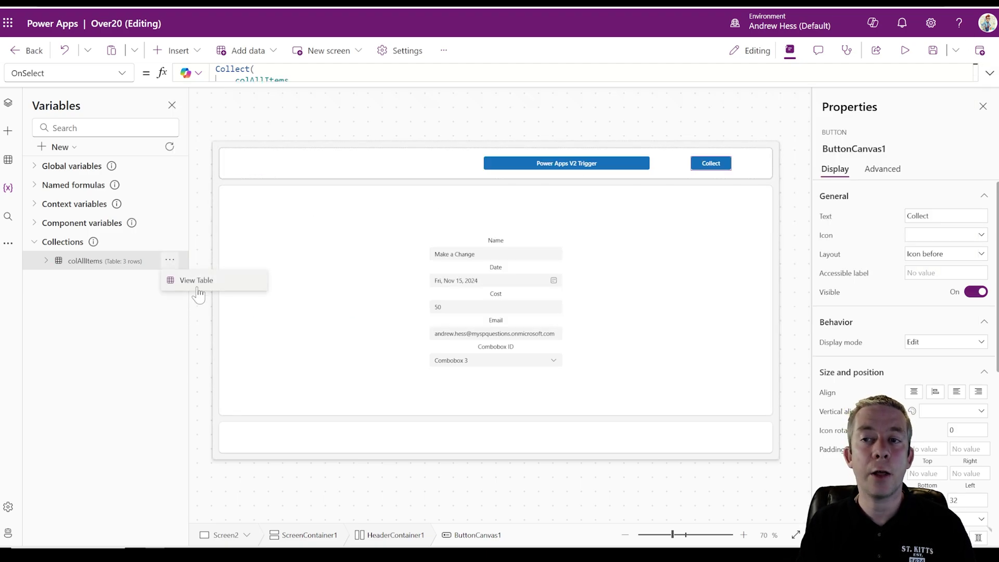
click(198, 289)
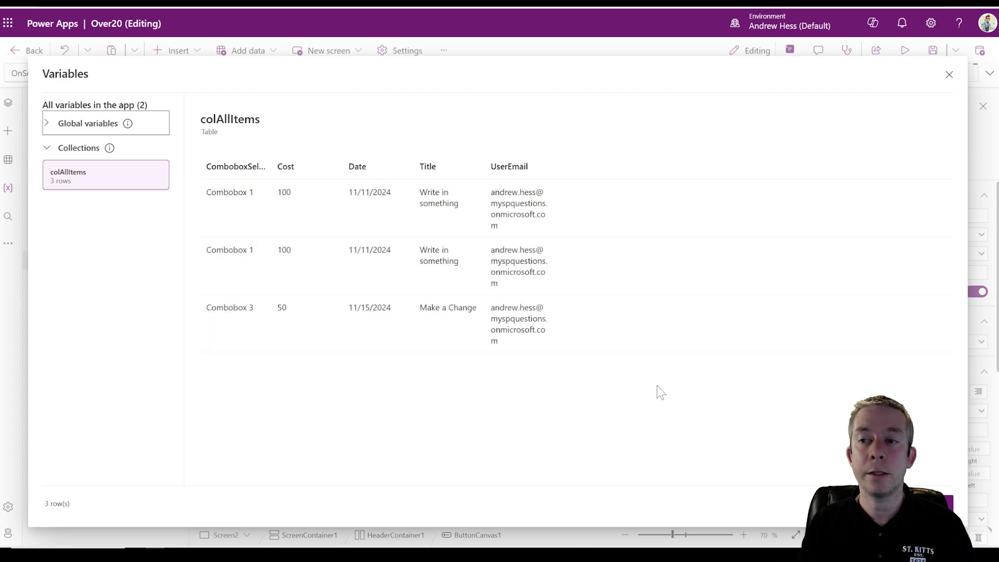
click(949, 74)
click(905, 51)
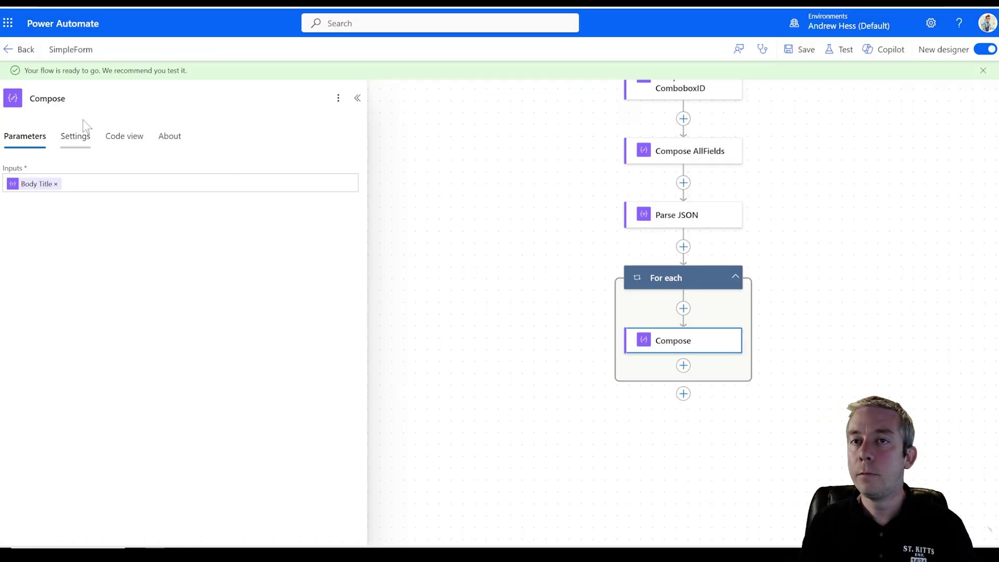
- Leave the flow editor without saving and open the Nov 10, 11:08 AM run
click(20, 50)
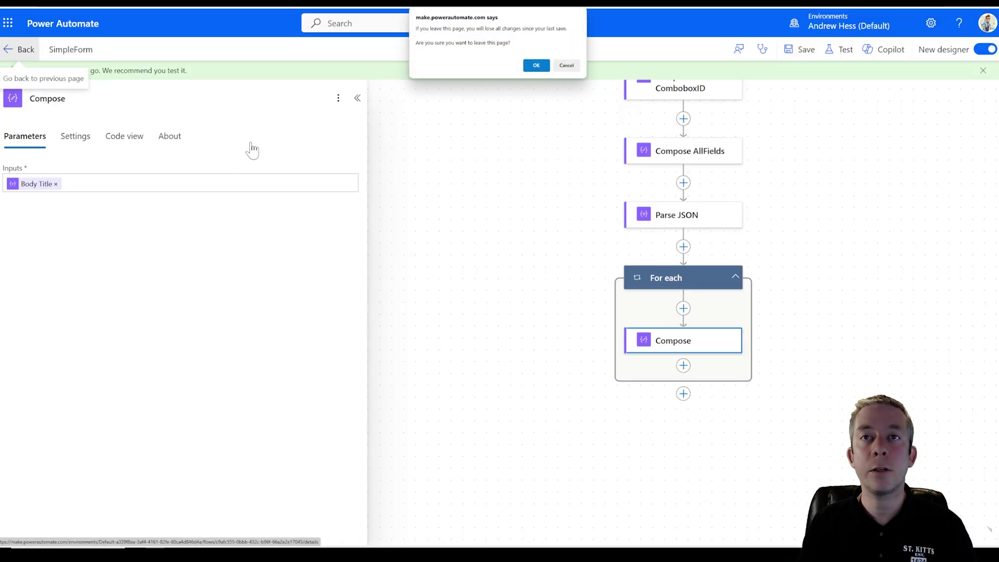
click(535, 65)
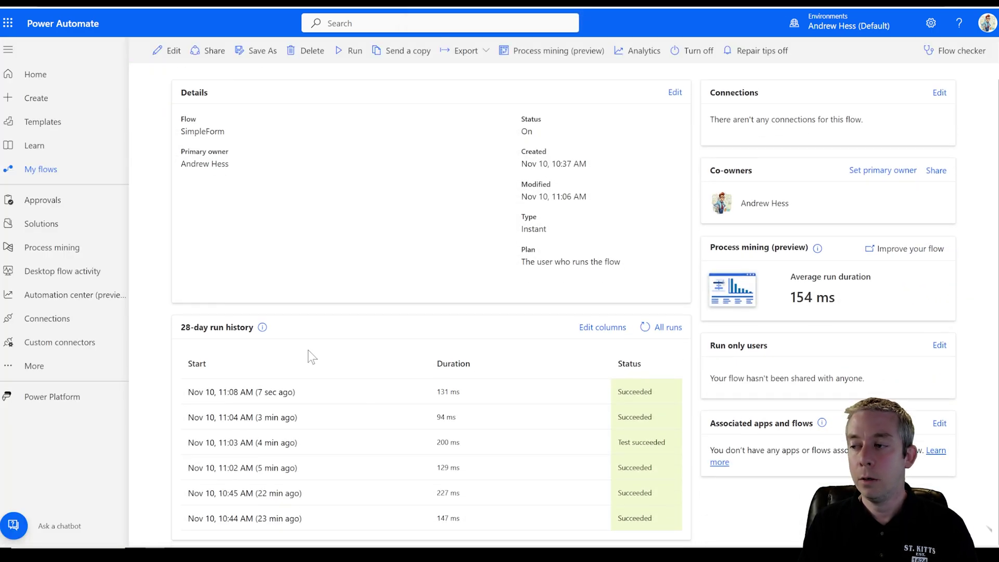
click(241, 391)
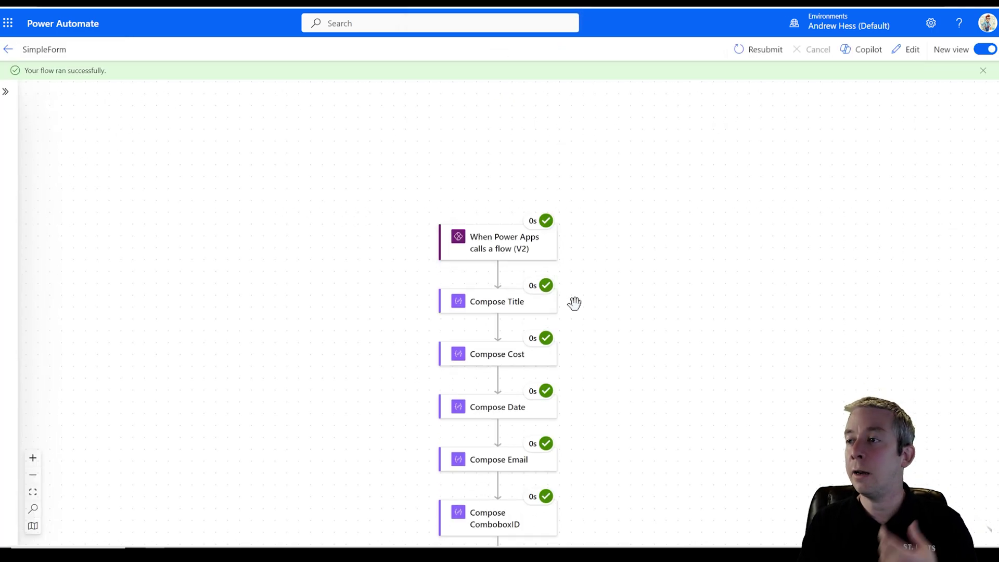
scroll(572, 301, down, 3)
- Check Compose AllFields outputs list all three records, including Make a Change with cost 50
click(483, 381)
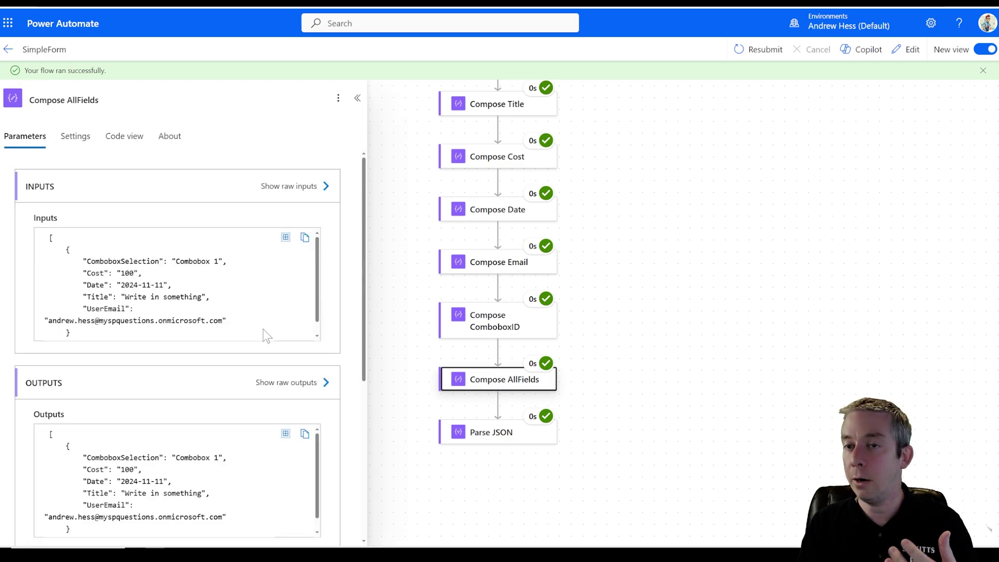
scroll(231, 425, down, 3)
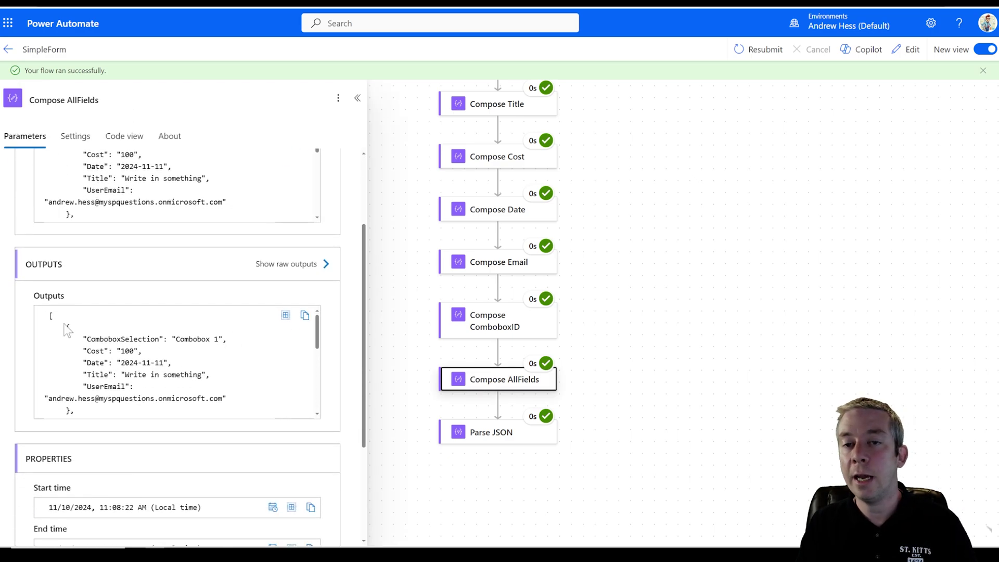
drag(65, 327, 79, 412)
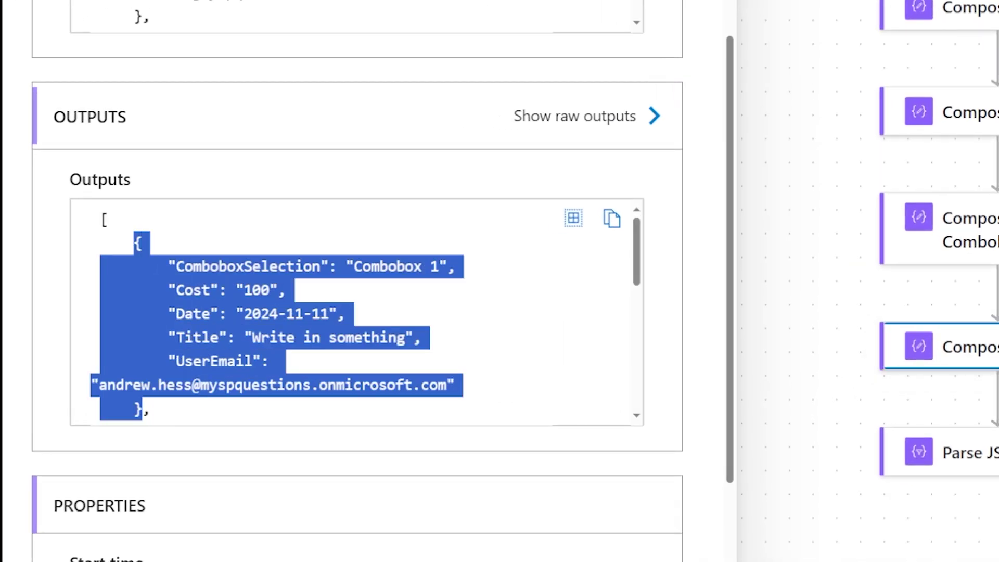
scroll(141, 406, down, 2)
drag(134, 205, 161, 415)
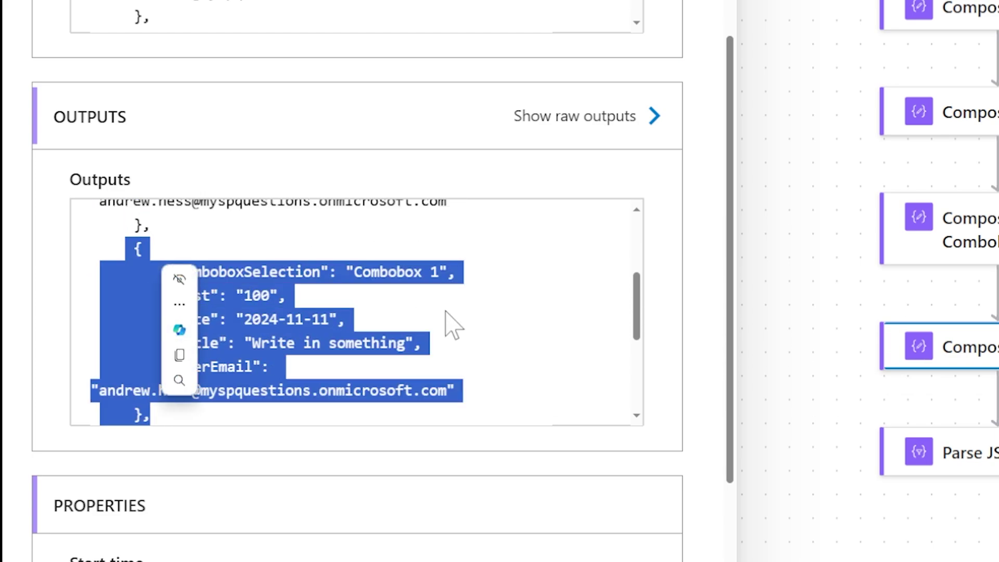
scroll(445, 312, down, 3)
drag(134, 216, 161, 391)
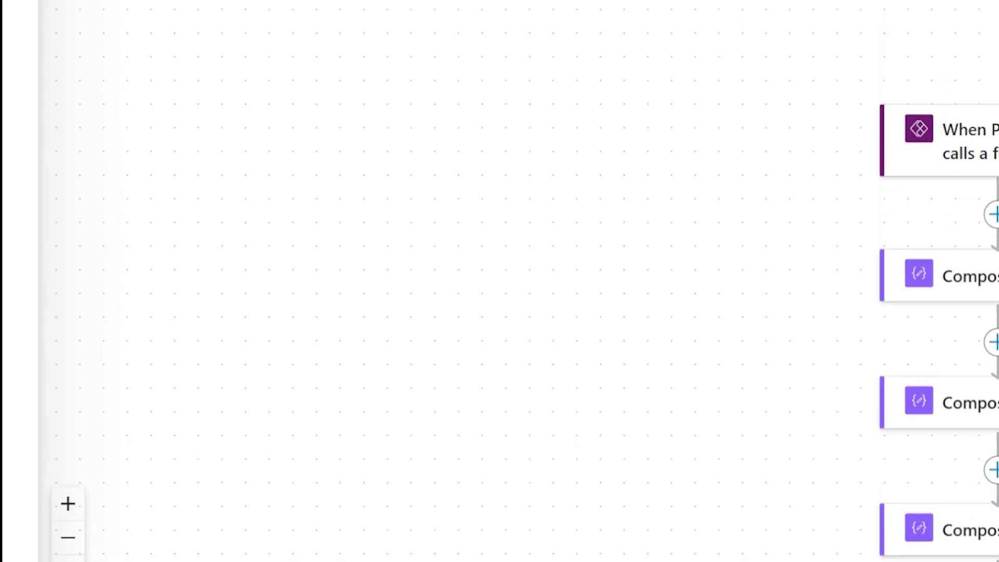
scroll(499, 281, down, 5)
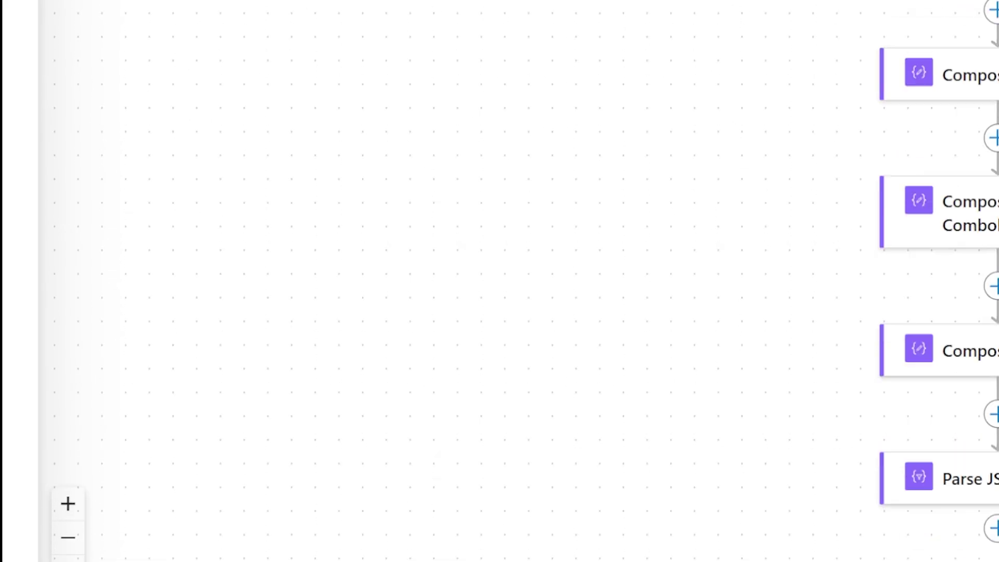
scroll(987, 301, down, 3)
- Search the actions after Parse JSON for the SharePoint connector
click(987, 301)
click(541, 350)
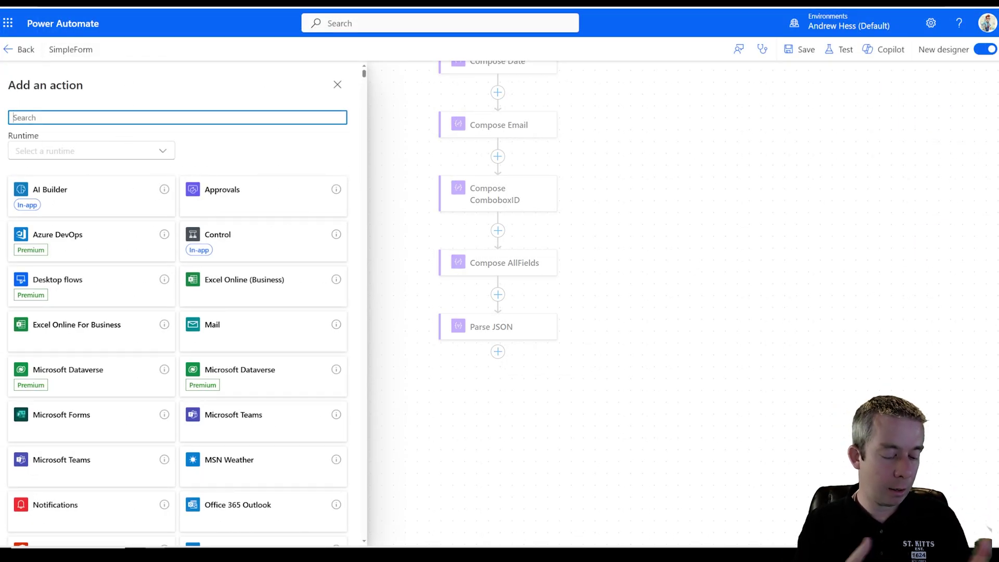
text(share)
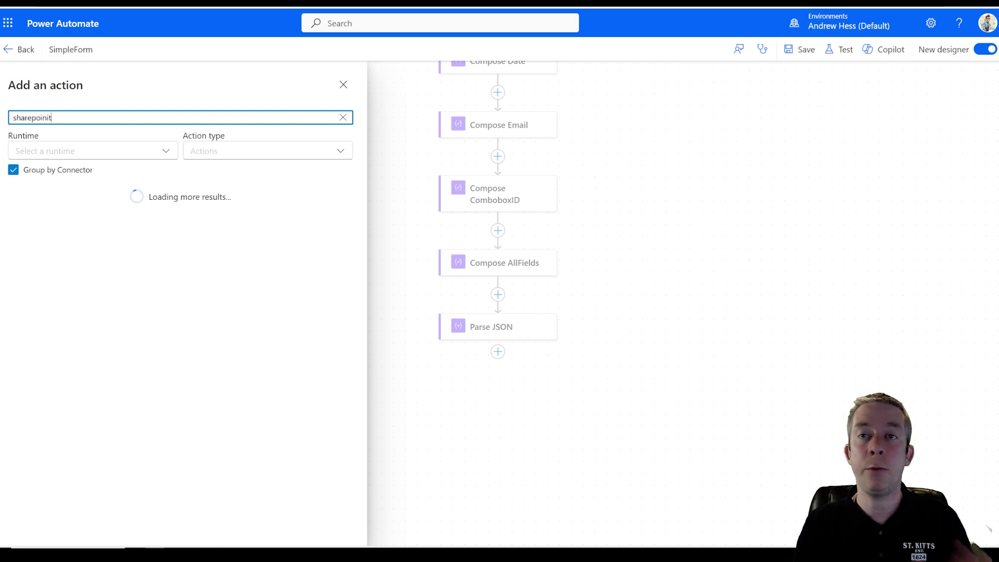
text(poinit)
key(BackSpace)
key(BackSpace)
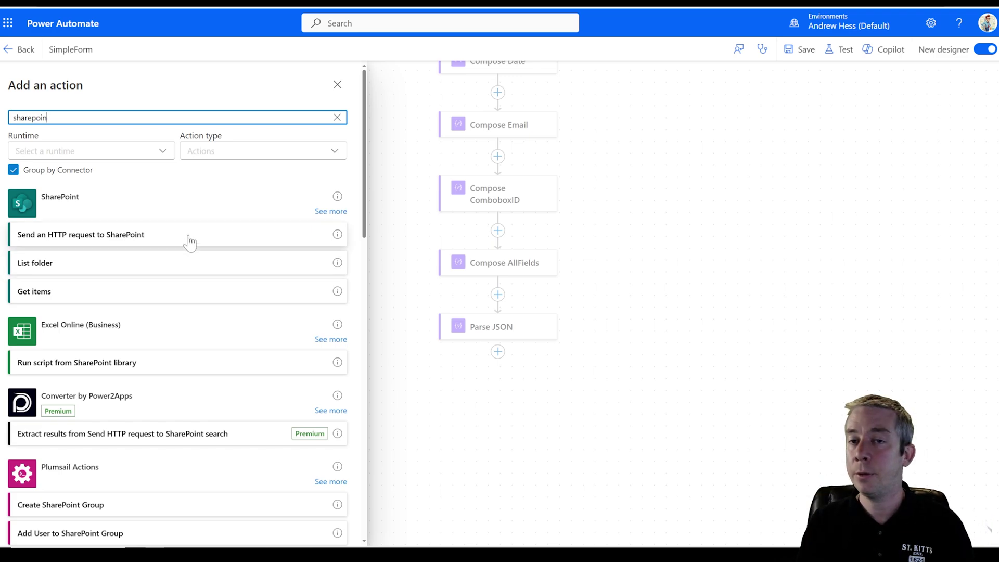
click(188, 208)
- Browse the SharePoint actions and add Create item to the flow
scroll(149, 338, down, 12)
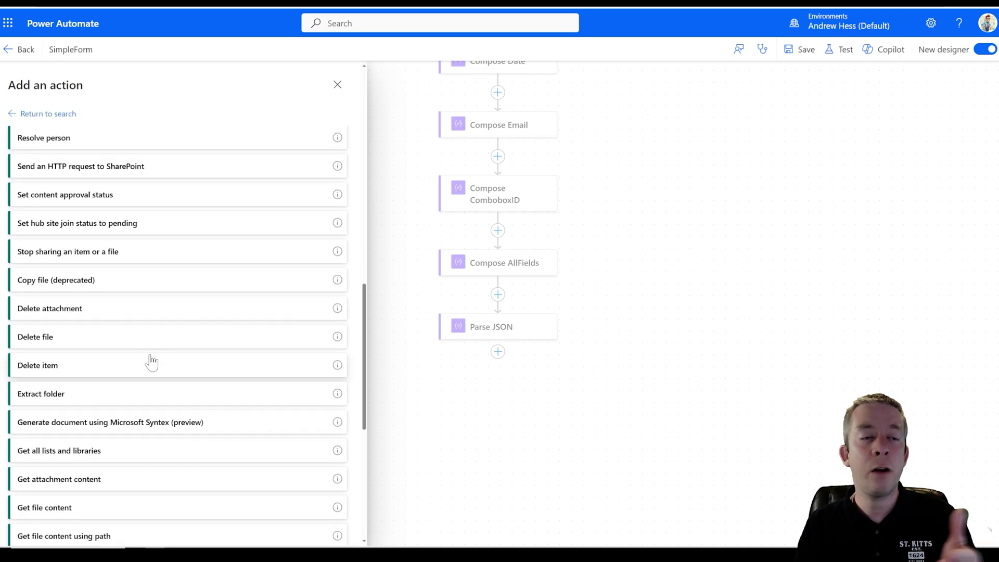
scroll(151, 364, down, 7)
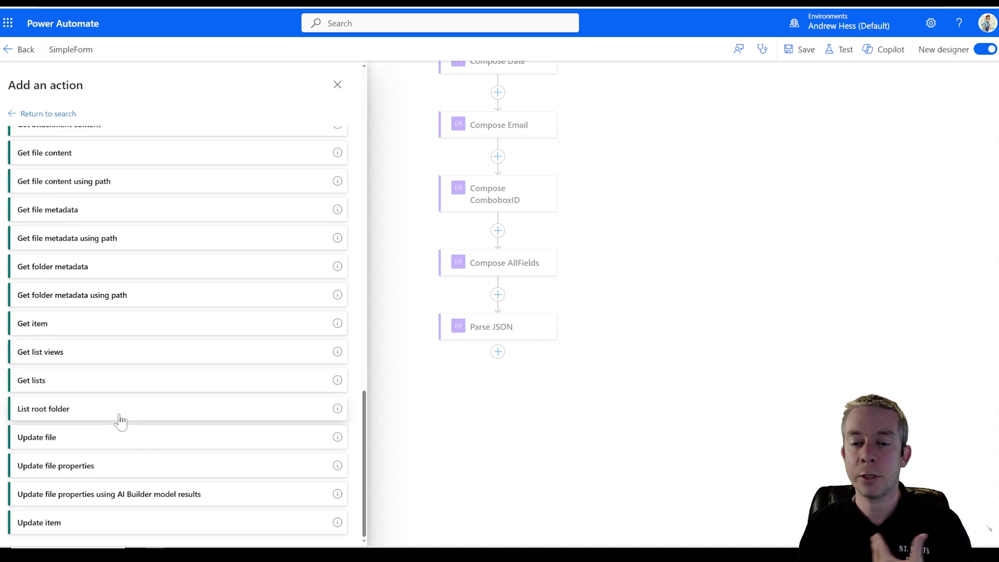
scroll(73, 208, up, 4)
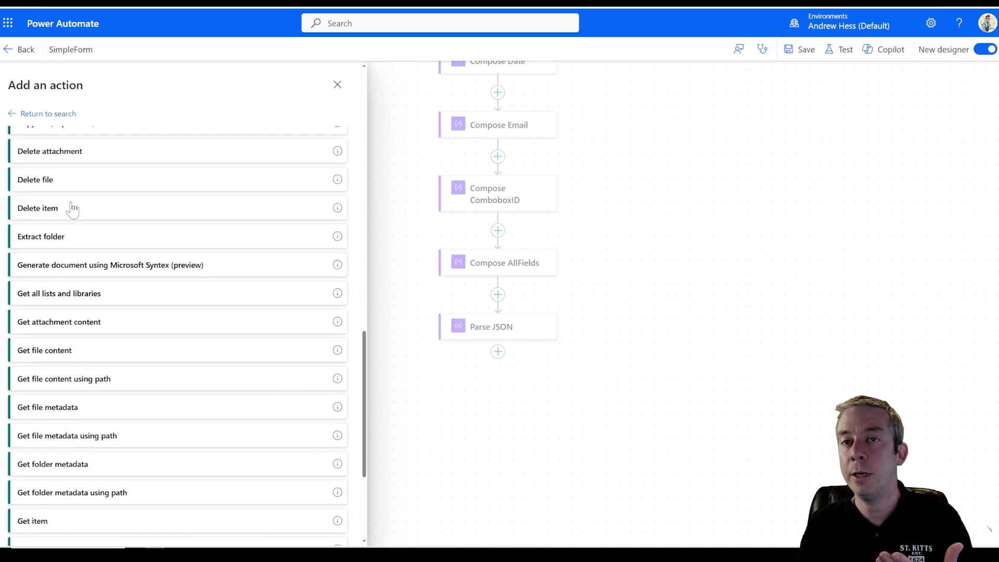
scroll(118, 289, up, 5)
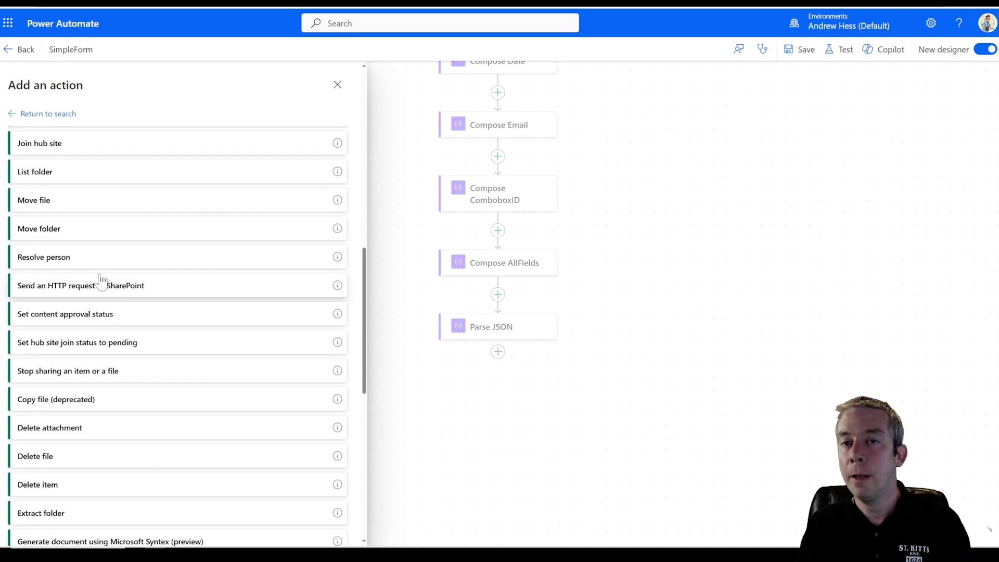
scroll(108, 277, up, 4)
scroll(114, 277, up, 8)
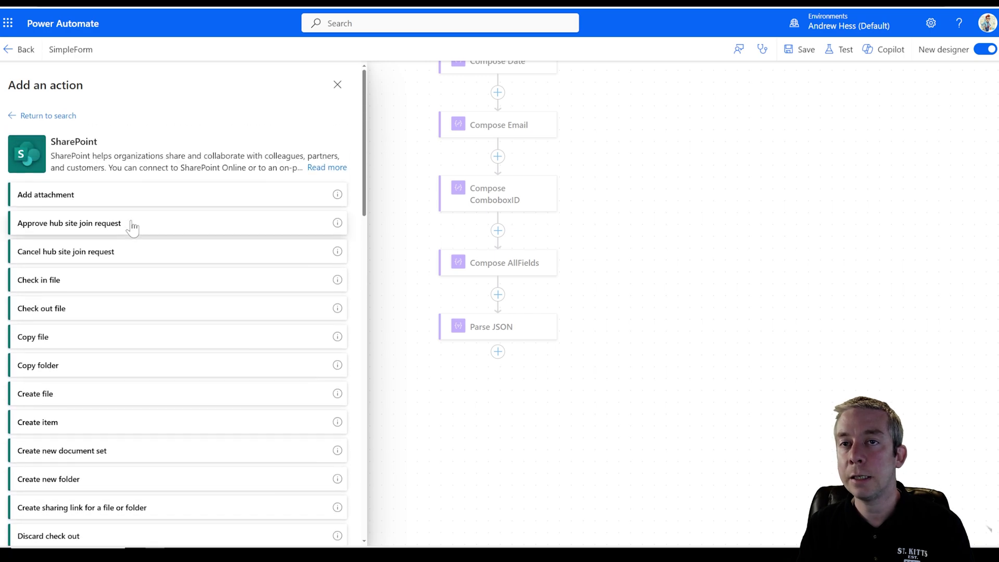
scroll(127, 295, down, 5)
scroll(118, 356, down, 15)
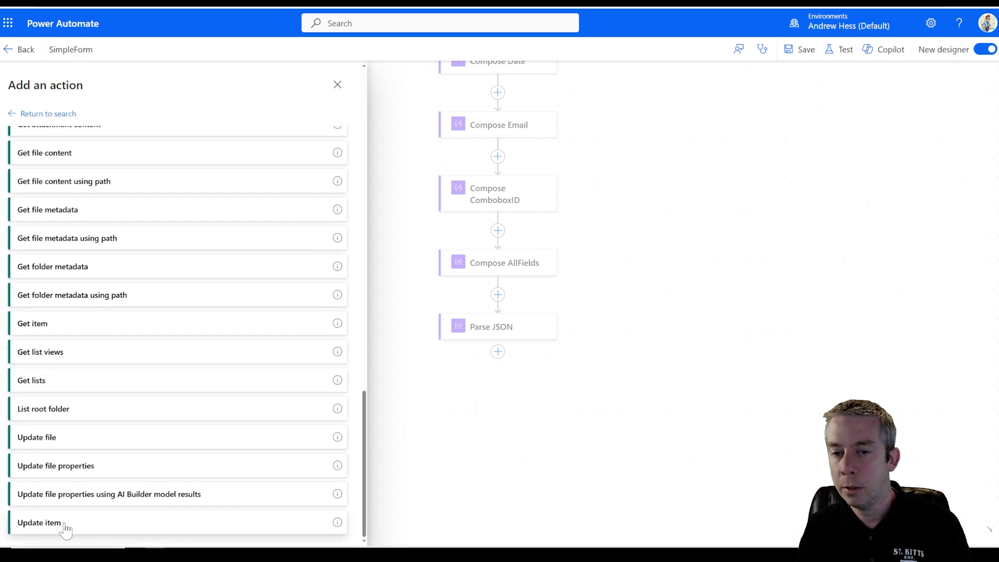
scroll(82, 312, up, 7)
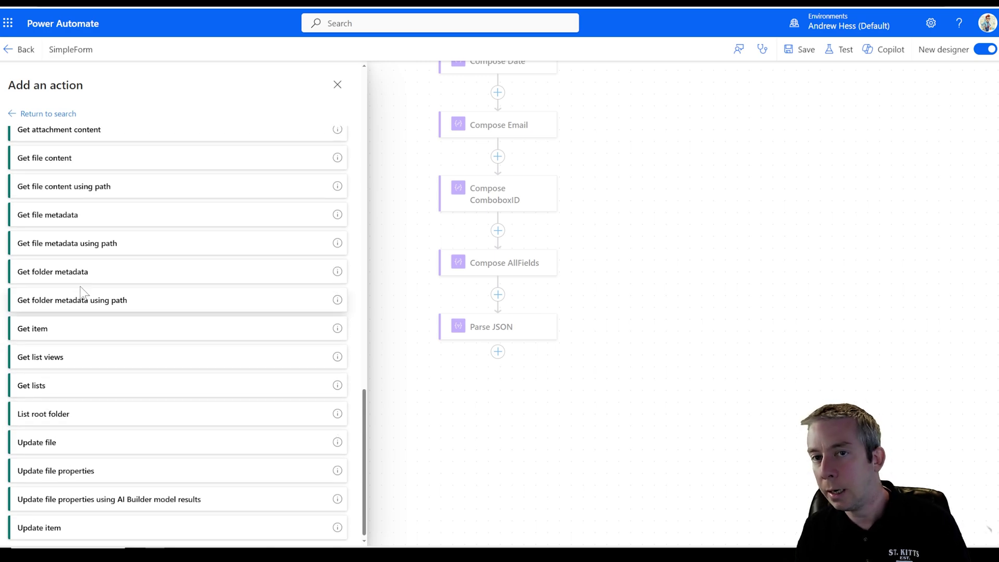
scroll(83, 322, up, 8)
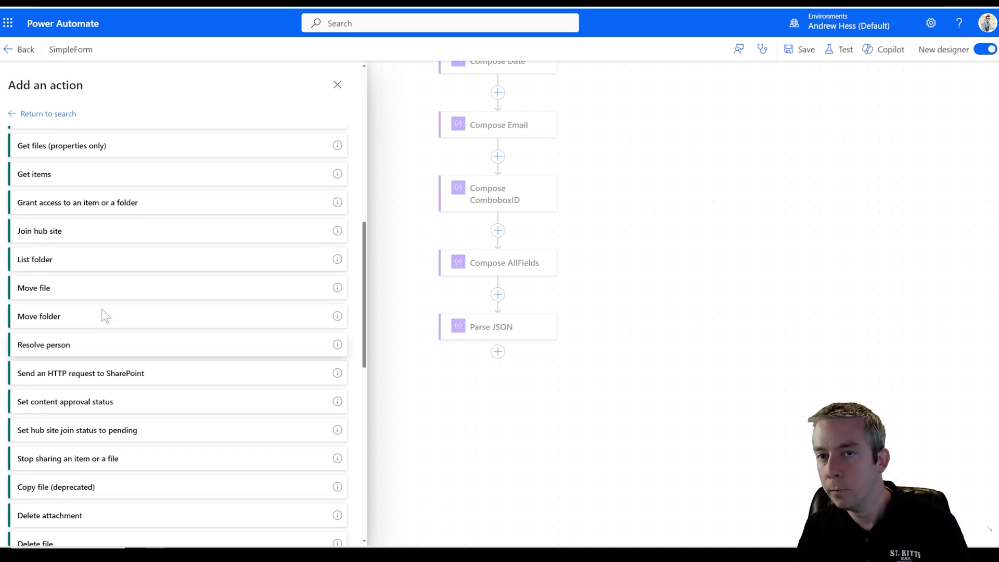
scroll(83, 271, up, 3)
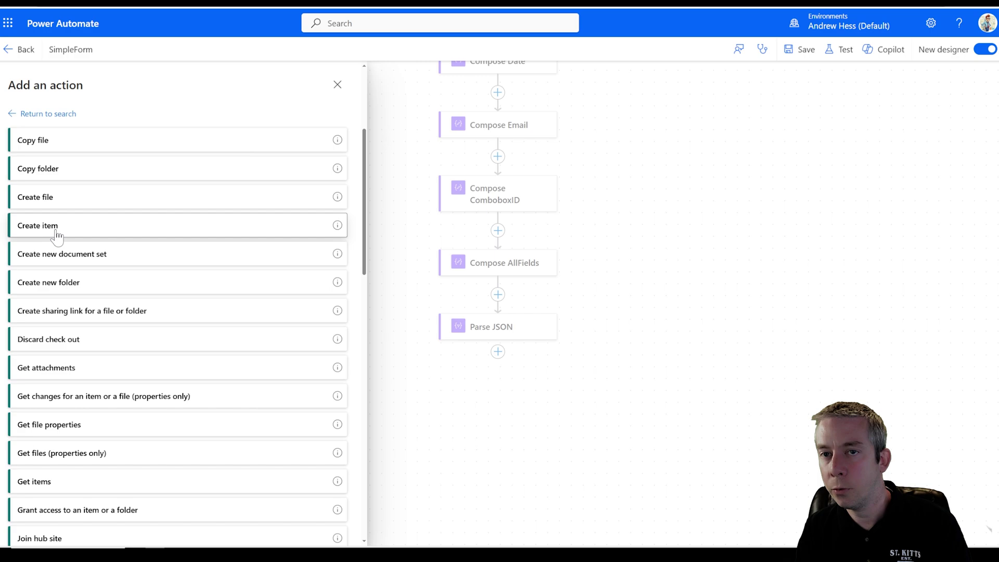
click(56, 226)
- Point Create item at the Flatten site's DetailsSLT list and show all its columns
click(344, 164)
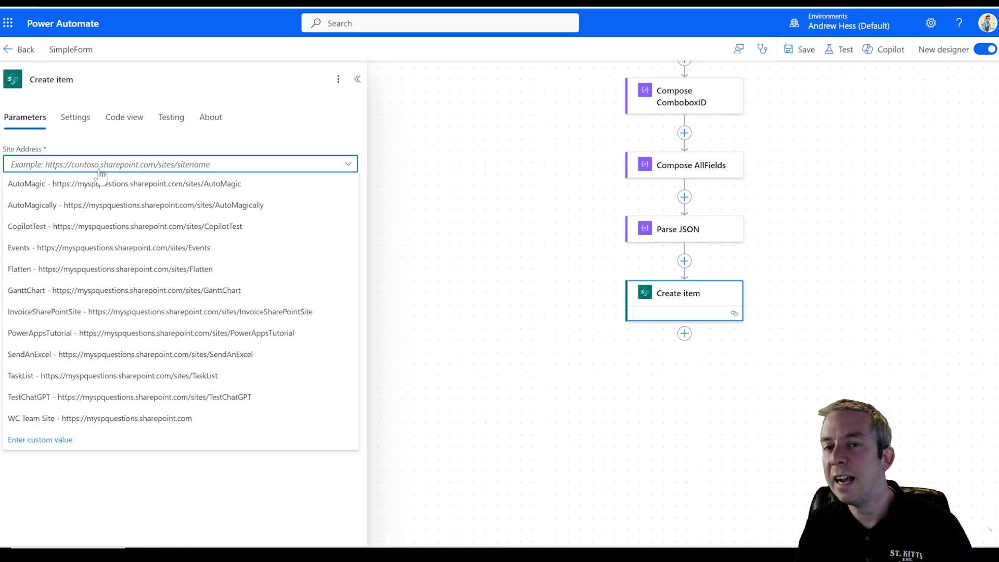
click(65, 275)
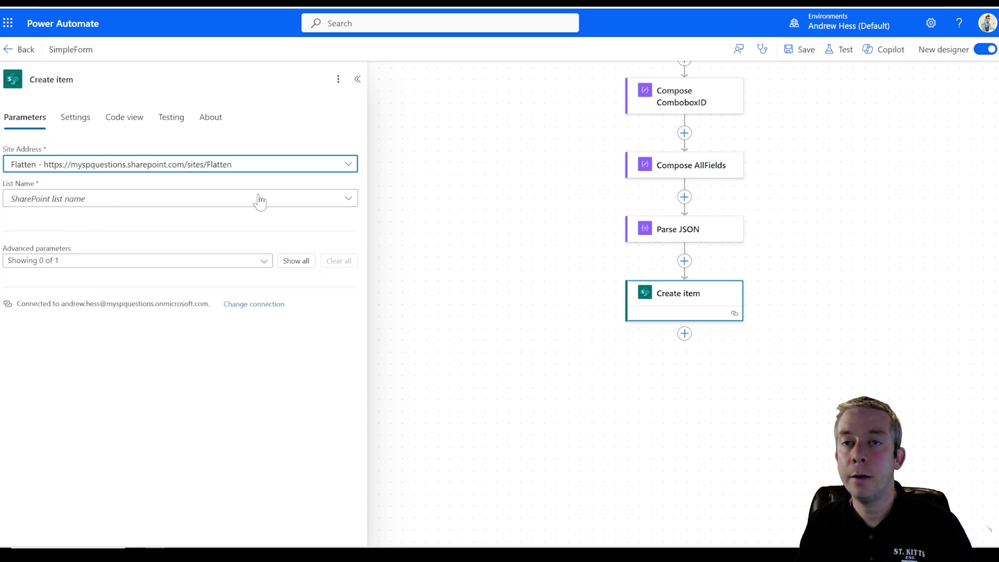
click(347, 198)
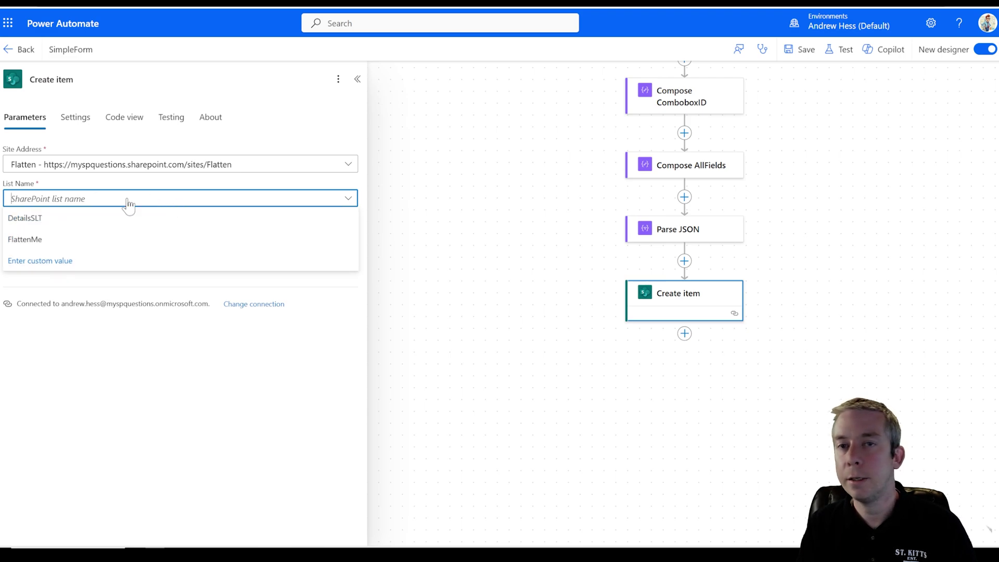
click(46, 220)
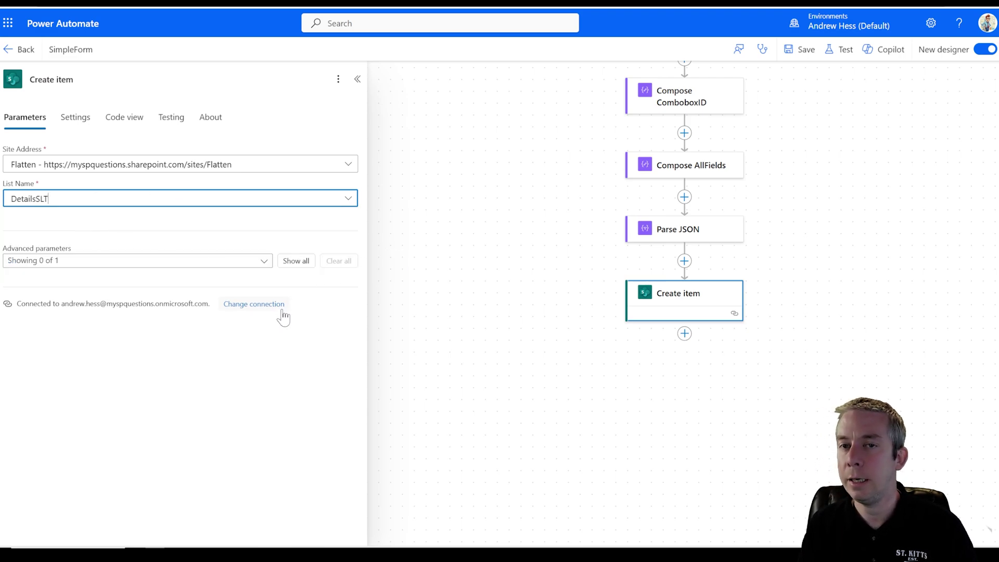
click(296, 264)
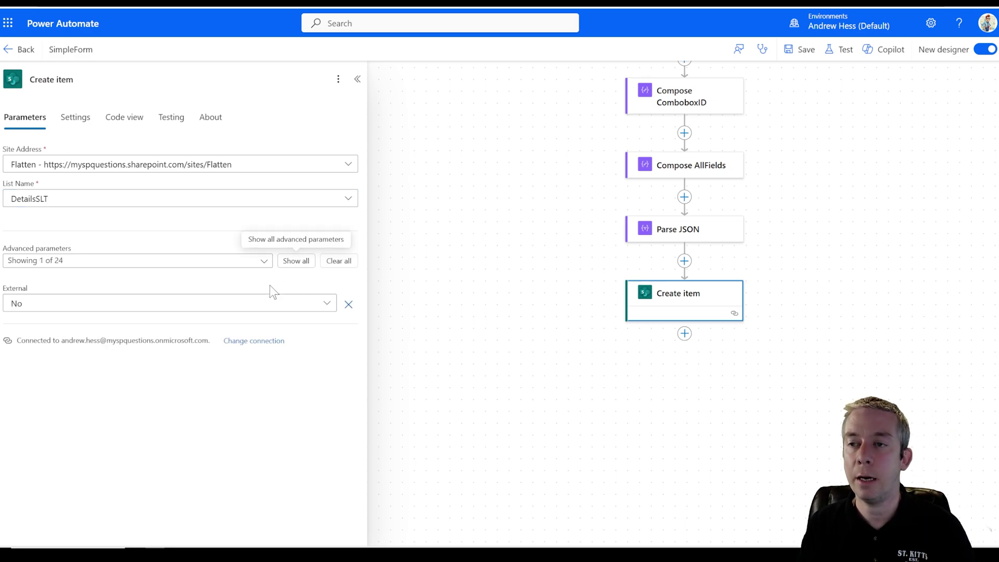
scroll(131, 310, down, 3)
scroll(78, 302, up, 2)
- Map Title to the parsed Body Title and Date to Body Date
click(42, 299)
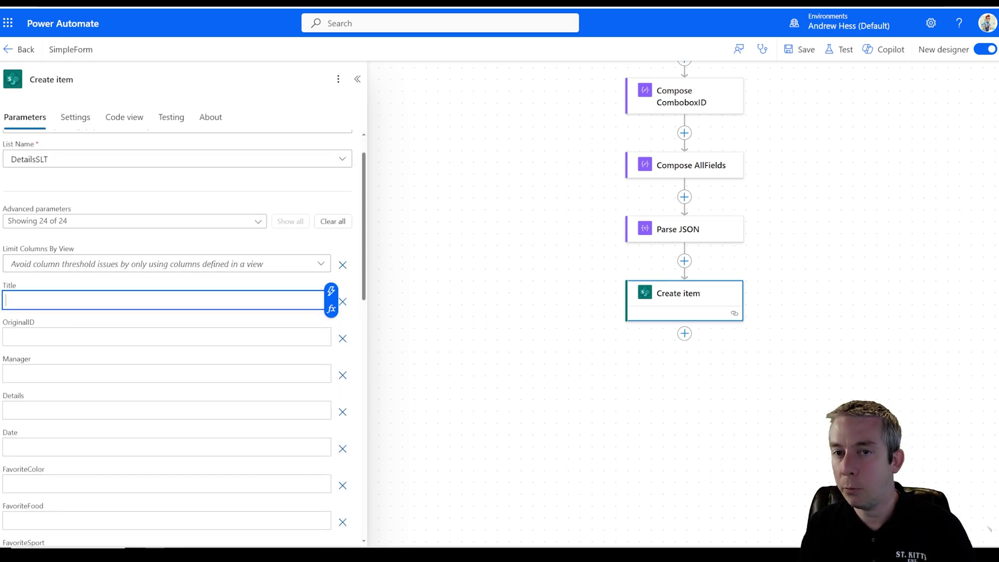
click(331, 292)
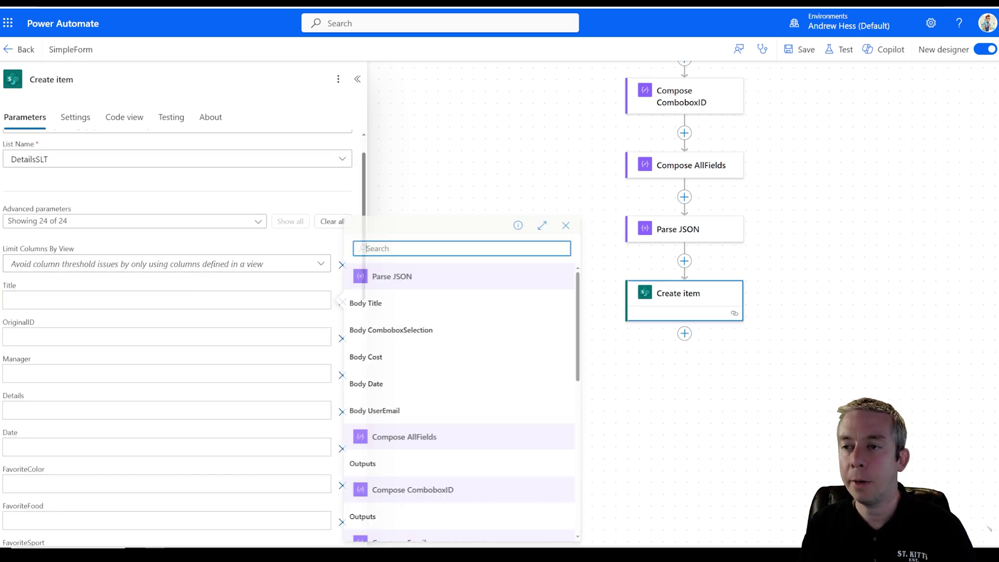
click(383, 307)
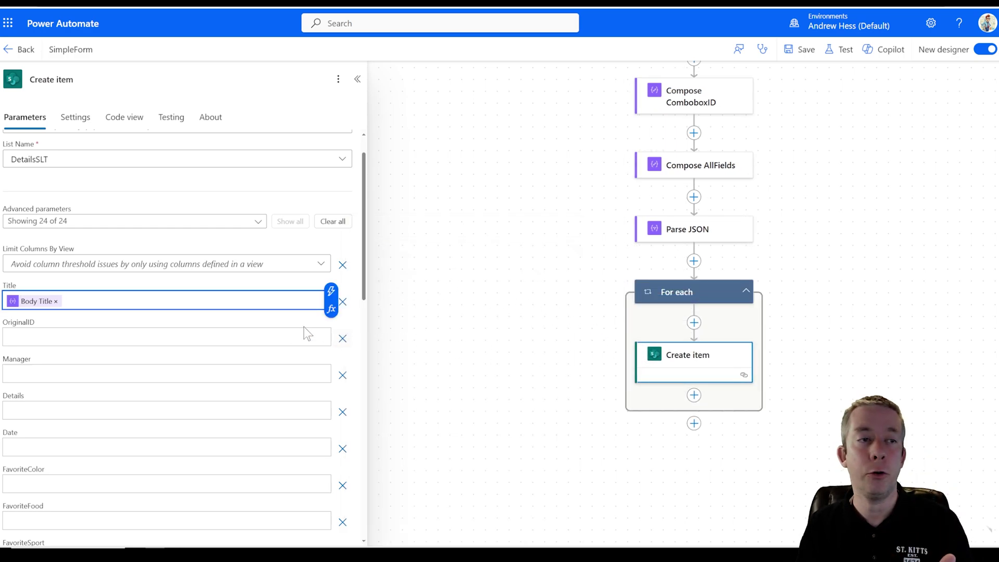
scroll(136, 358, down, 2)
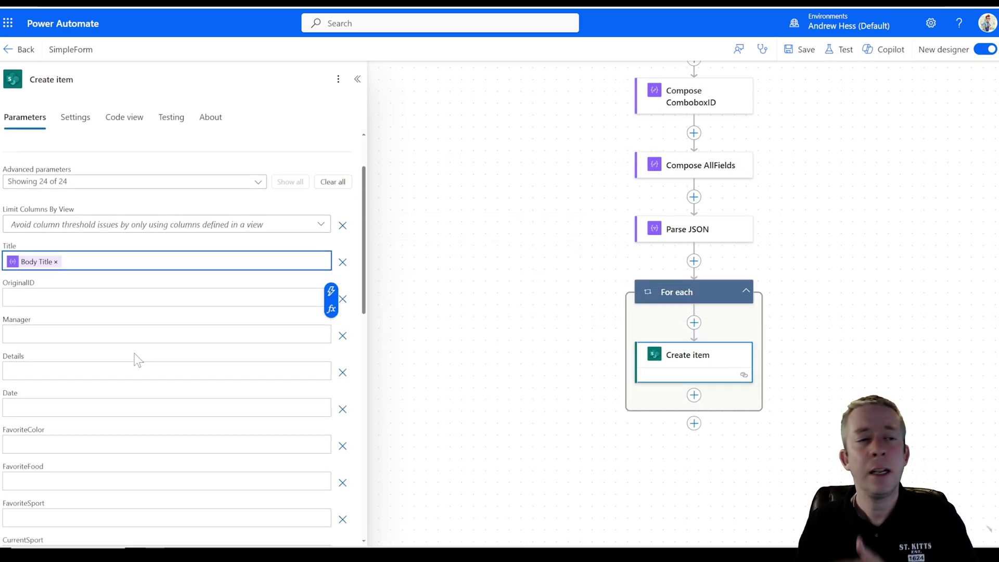
scroll(132, 347, down, 6)
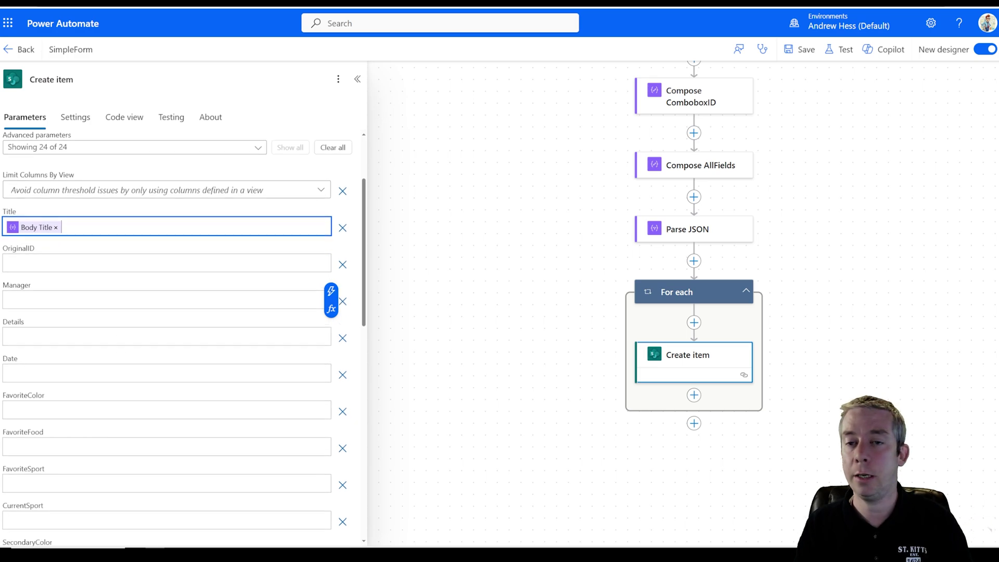
click(312, 289)
click(331, 279)
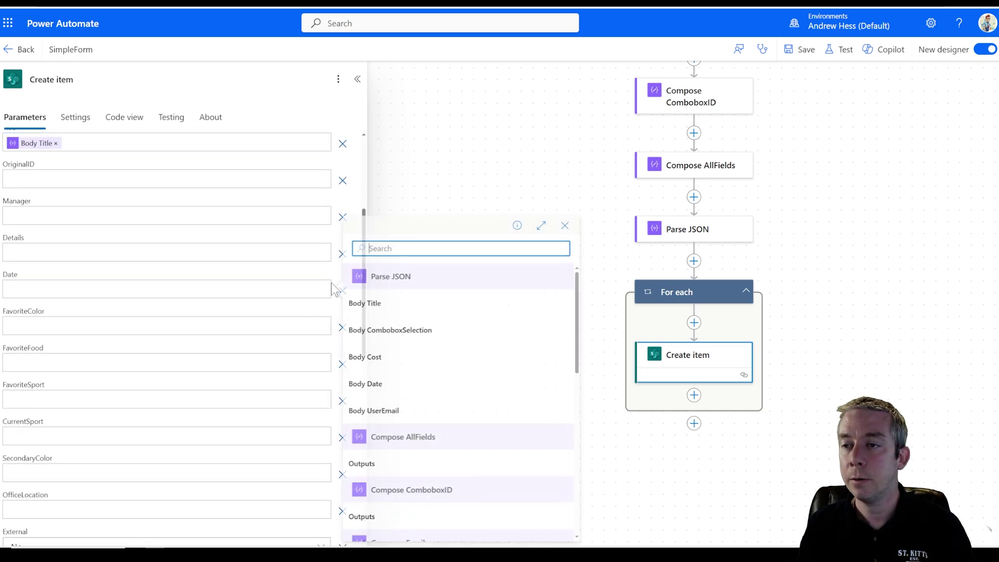
click(376, 383)
scroll(94, 287, down, 10)
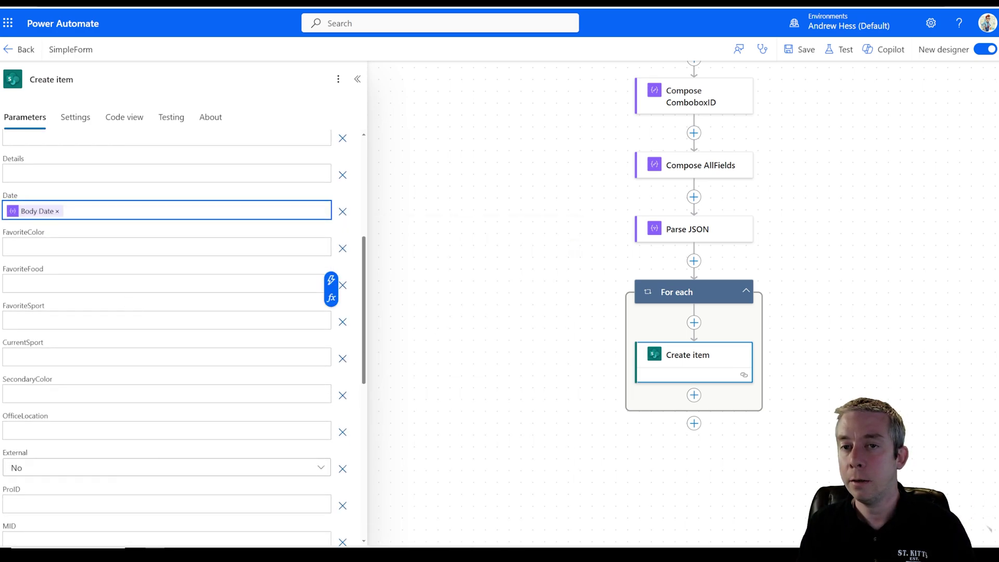
scroll(109, 283, down, 16)
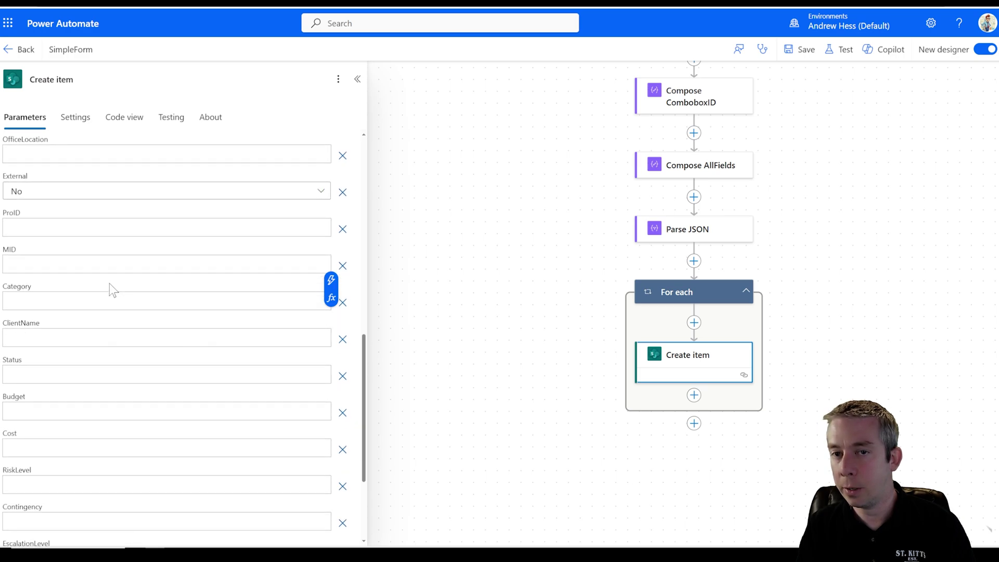
scroll(100, 310, up, 20)
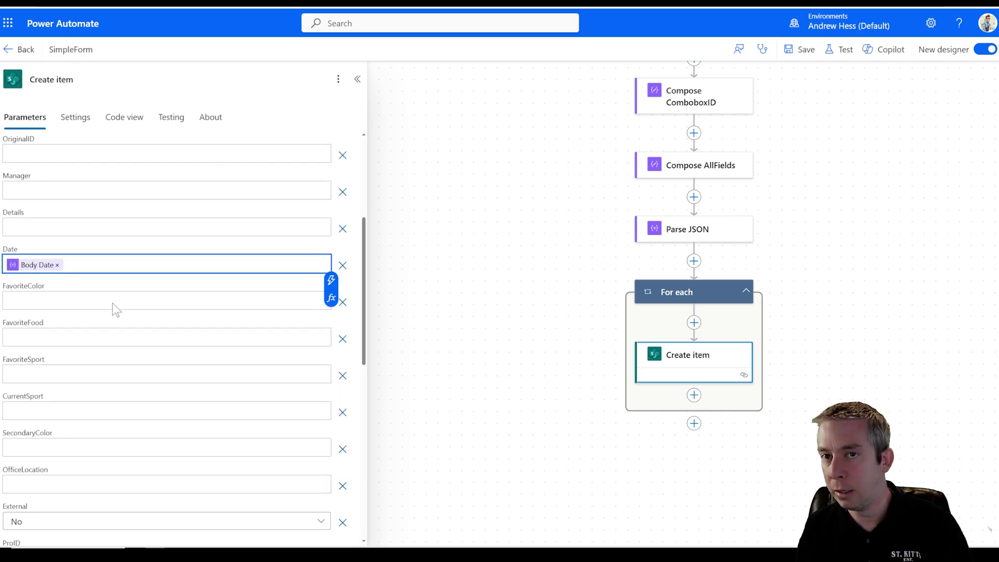
scroll(107, 304, down, 6)
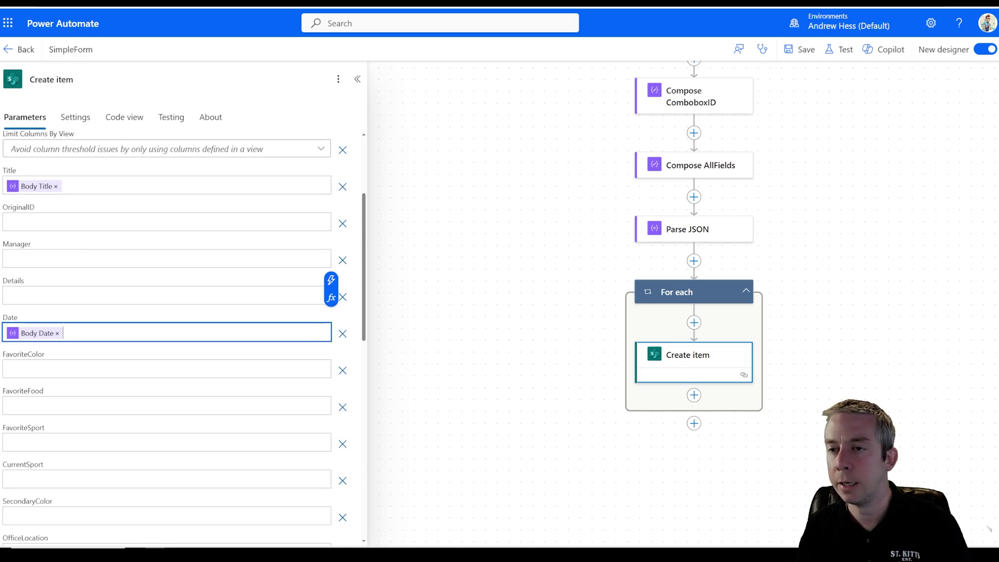
scroll(172, 291, down, 2)
- Map FavoriteColor to Body UserEmail and FavoriteFood to Body ComboboxSelection
click(8, 329)
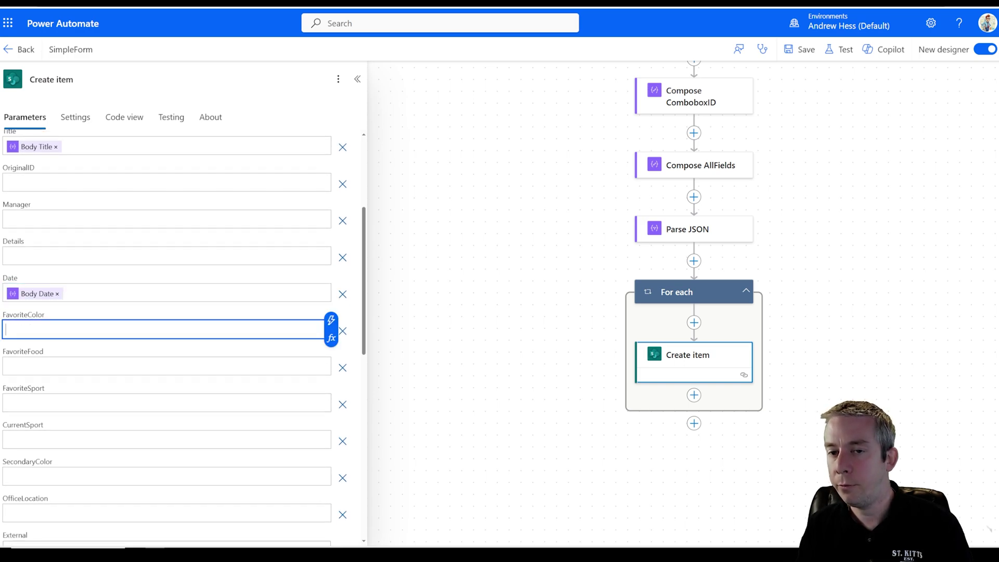
click(331, 321)
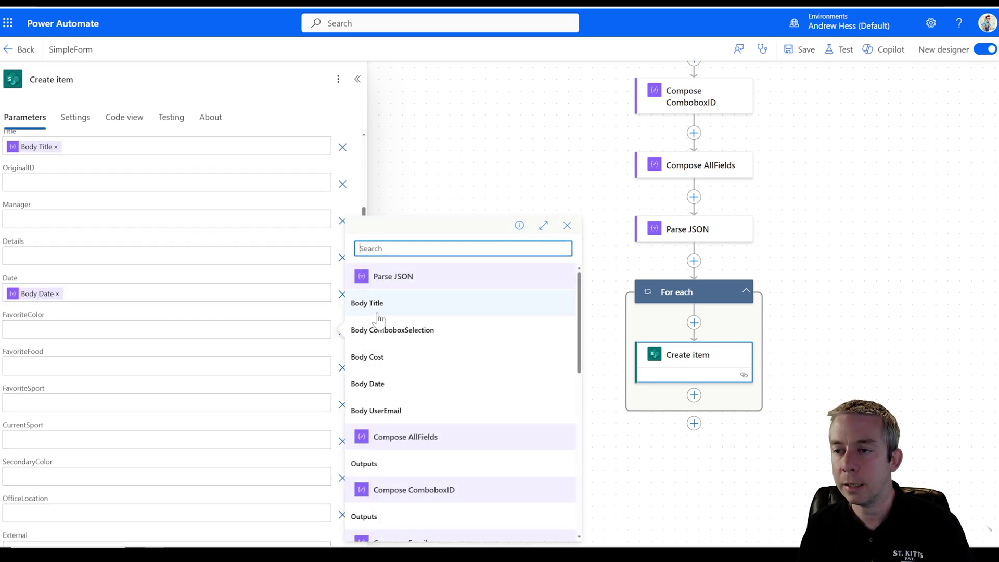
click(381, 403)
click(326, 366)
click(332, 359)
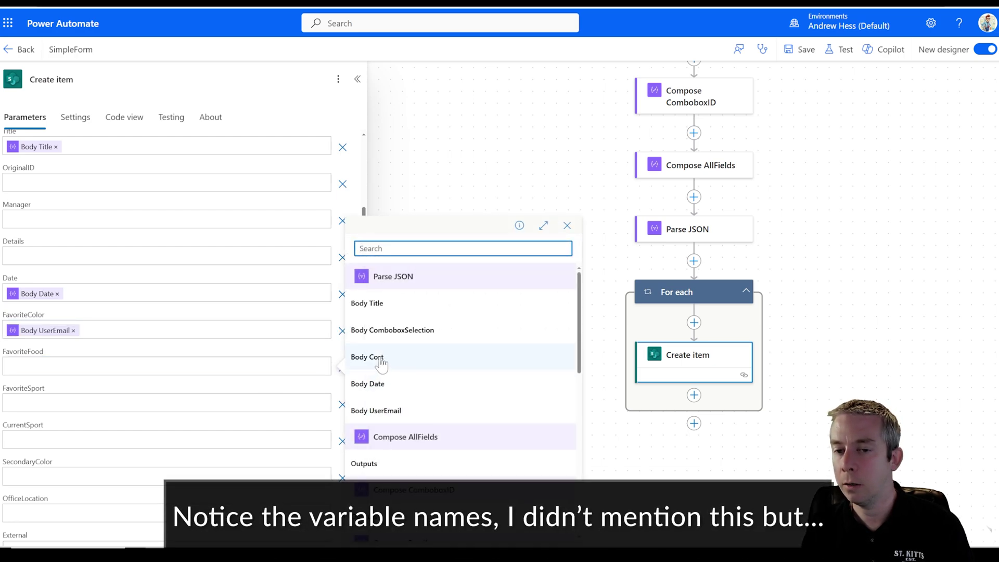
click(392, 330)
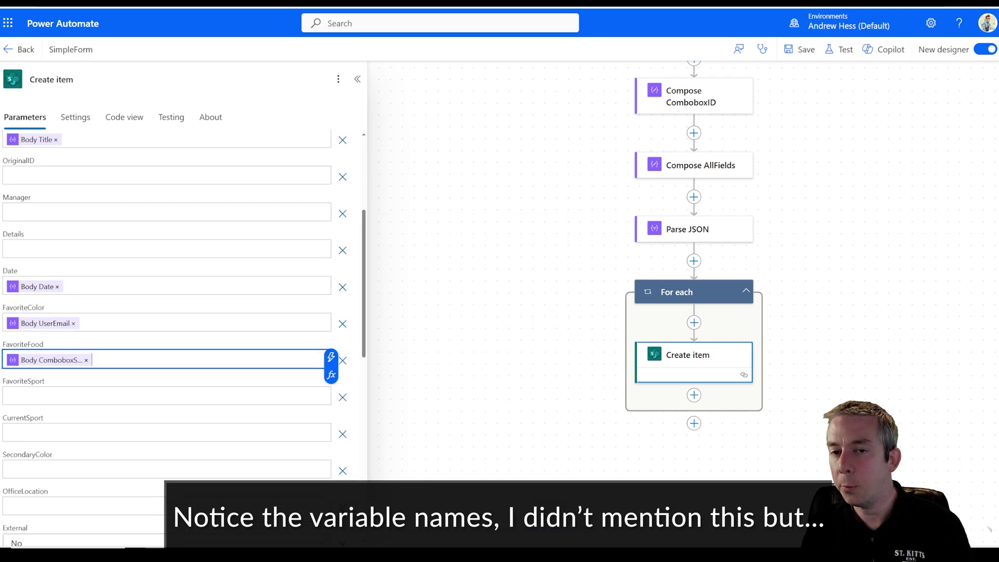
- Fill Cost with the parsed Body Cost value and close the Create item settings
scroll(95, 375, down, 1)
scroll(94, 375, down, 6)
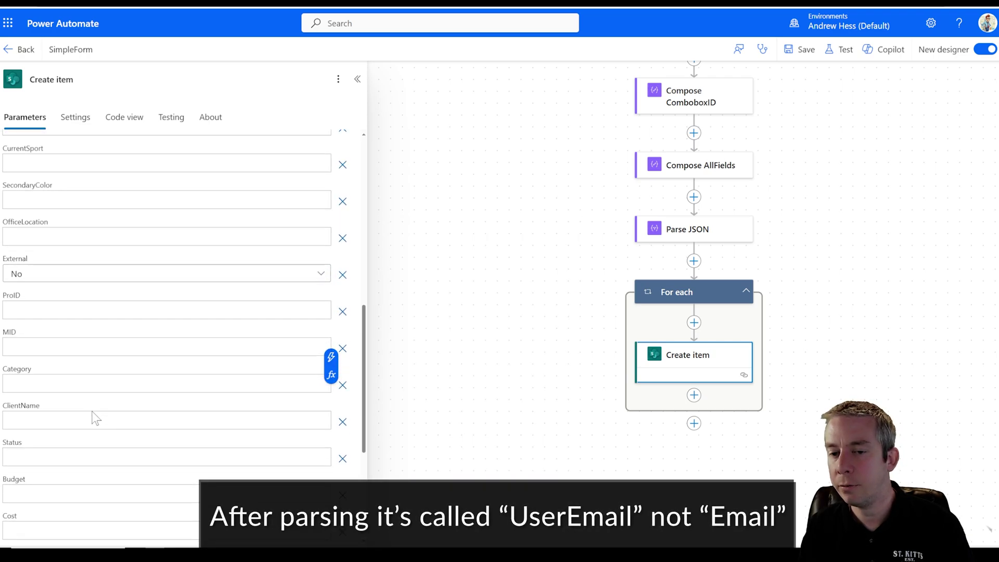
click(52, 411)
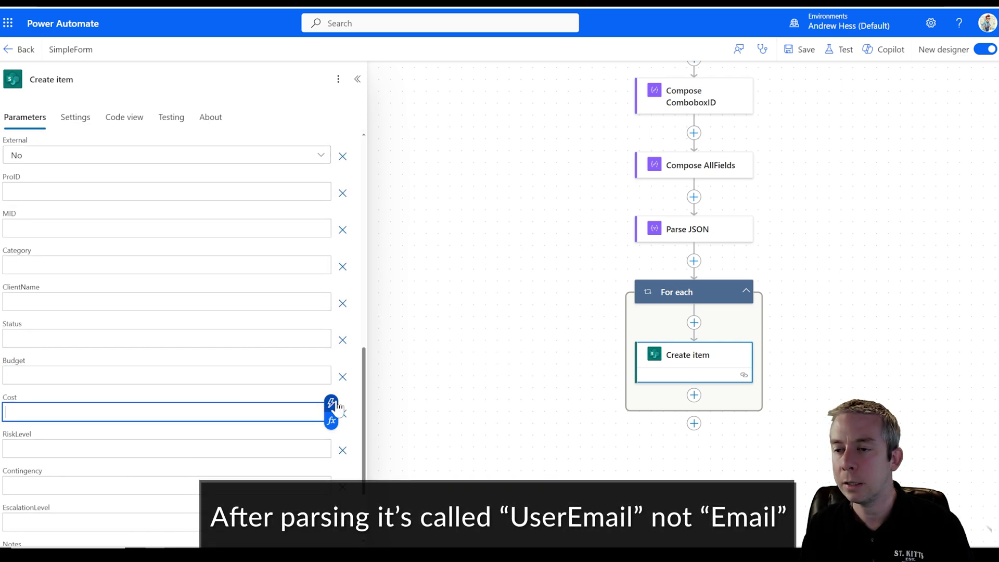
click(330, 393)
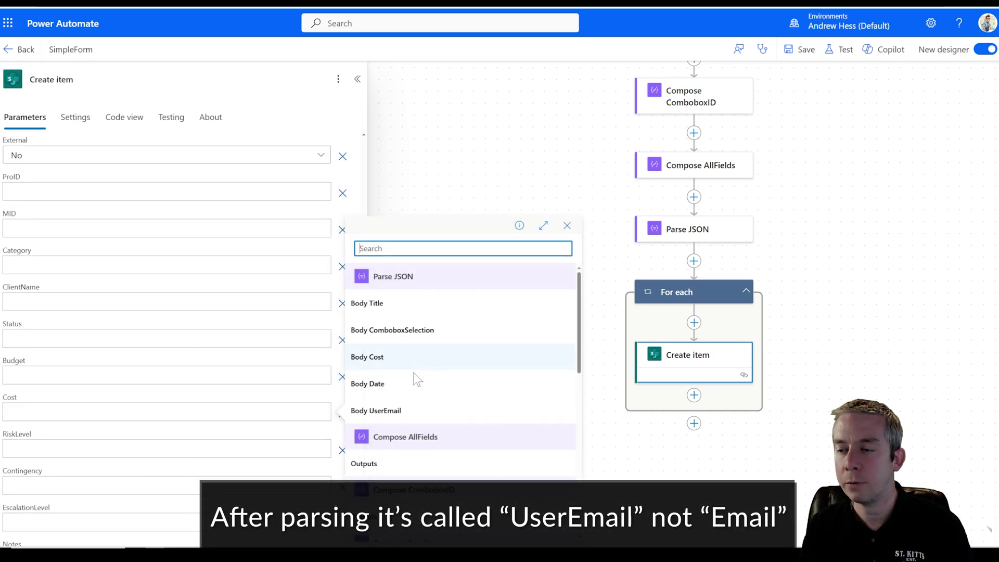
click(380, 358)
click(469, 296)
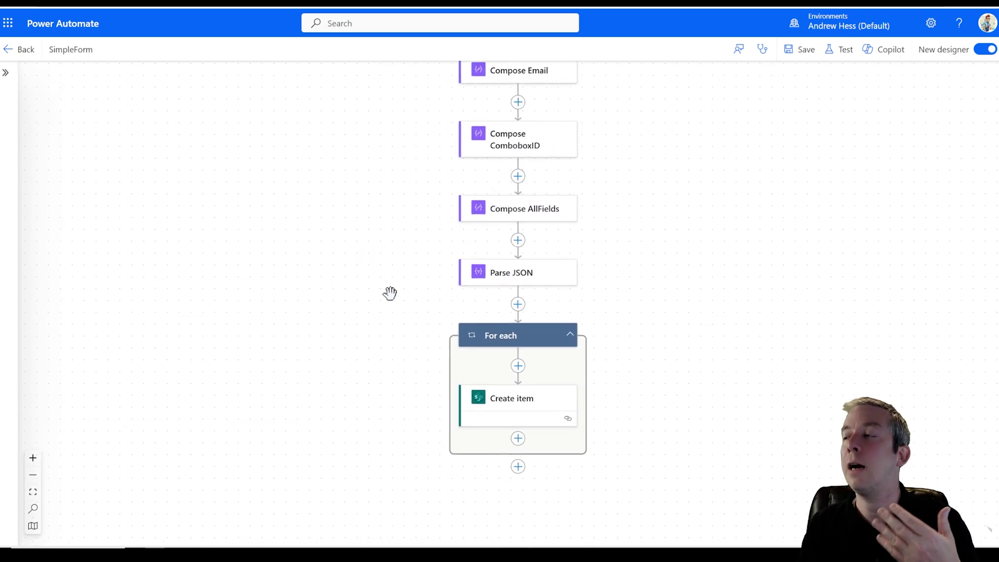
- Save the flow and run an automatic test with a recently used trigger
click(797, 50)
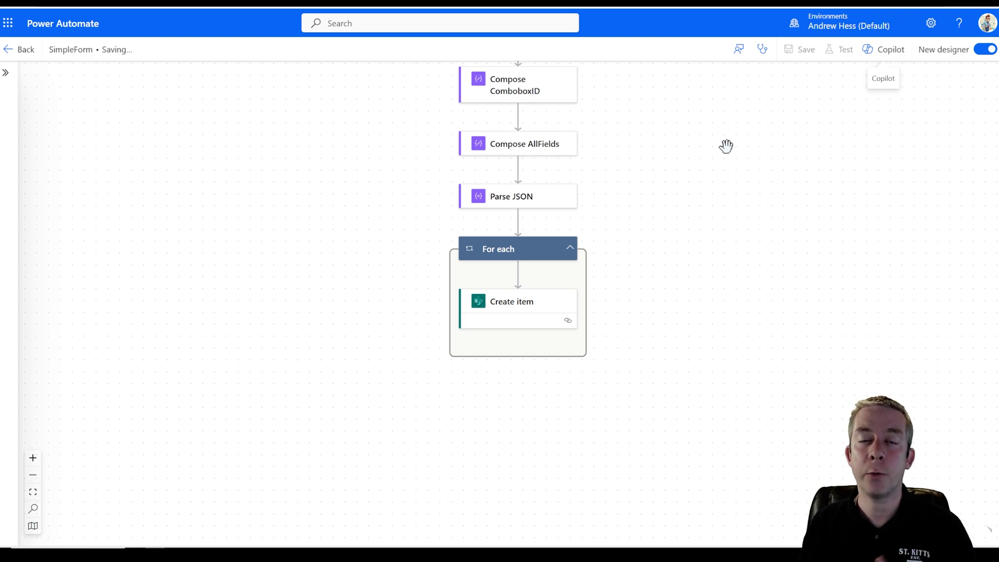
click(838, 50)
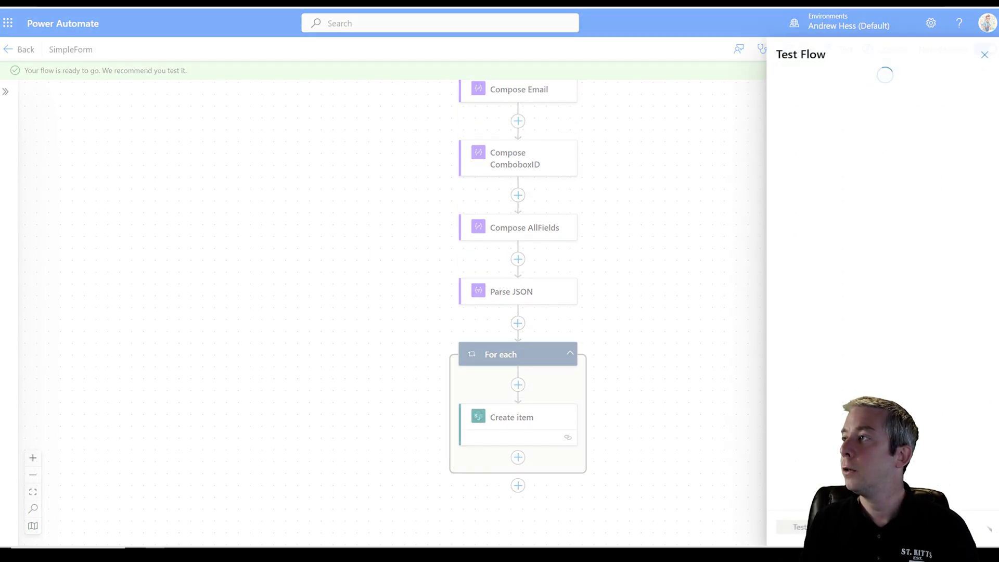
click(806, 119)
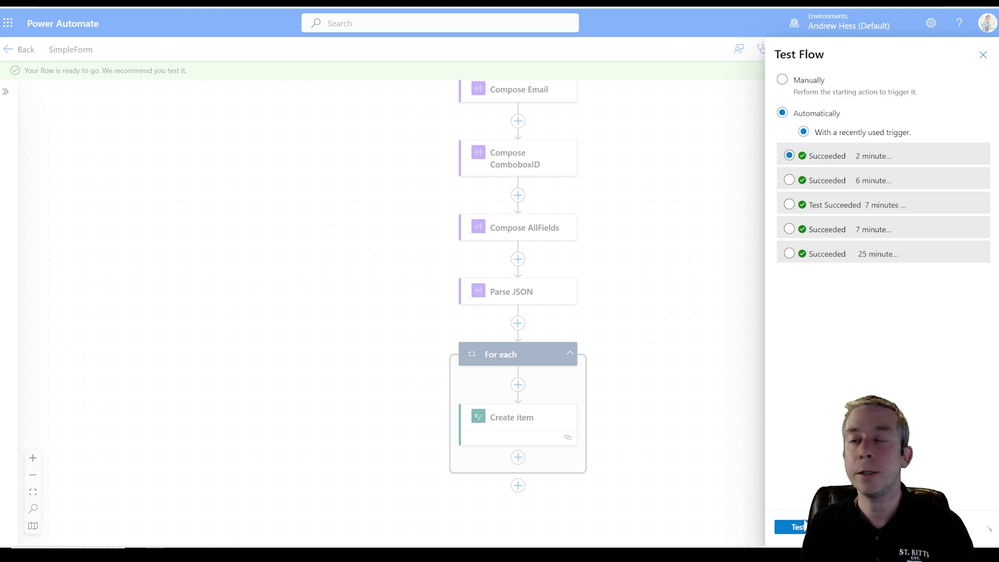
click(789, 527)
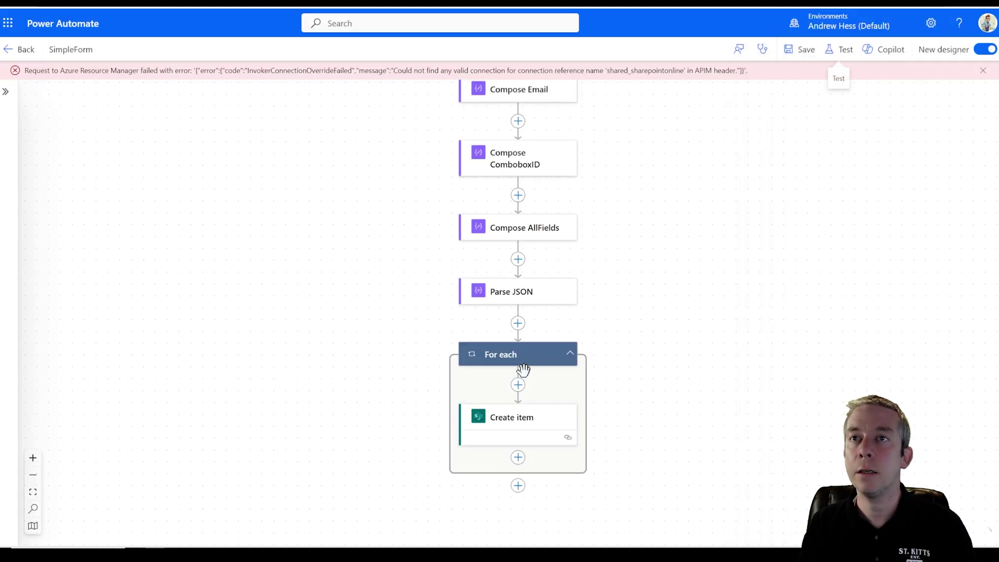
- Save again and rerun the recent-trigger test
click(805, 52)
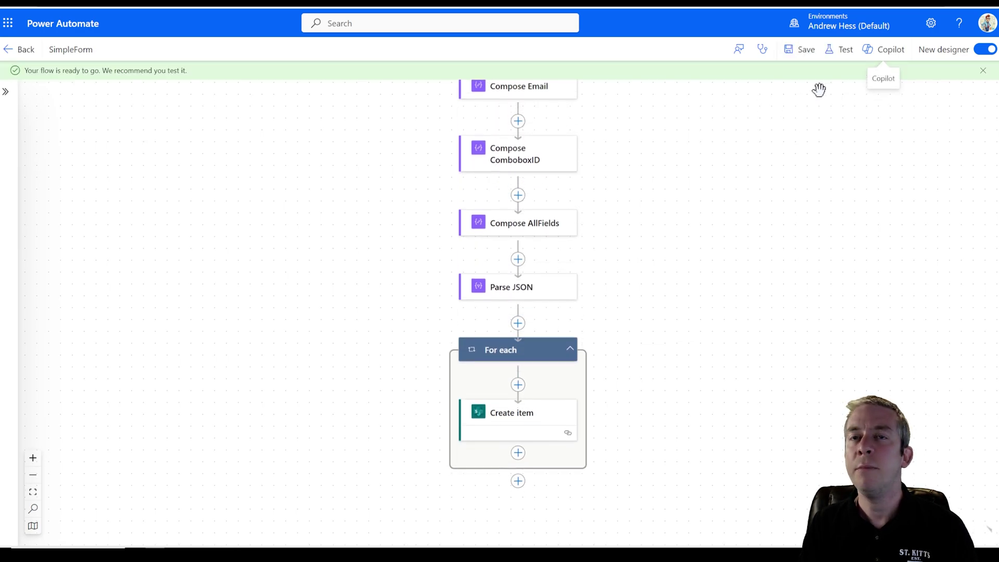
click(839, 49)
click(811, 114)
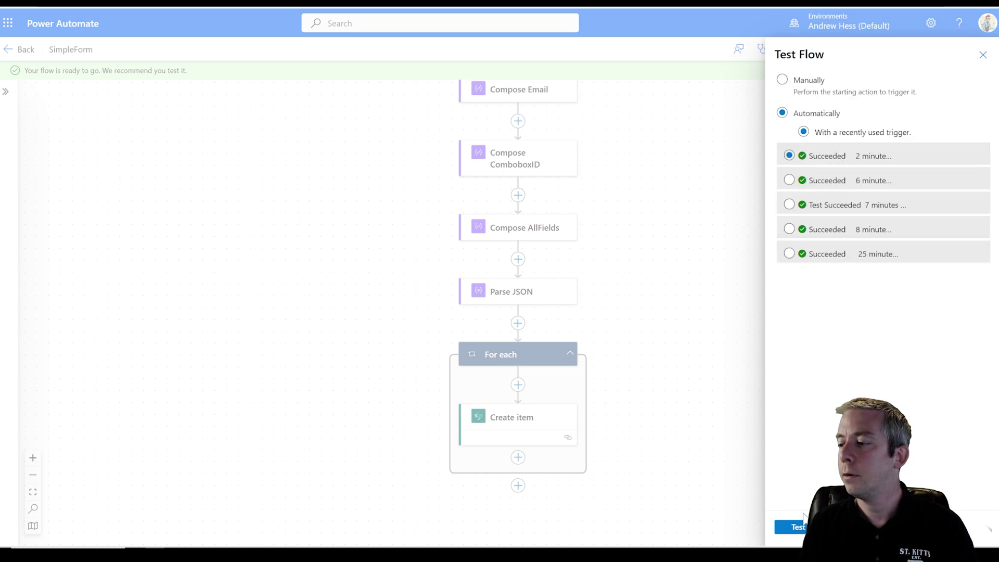
click(800, 525)
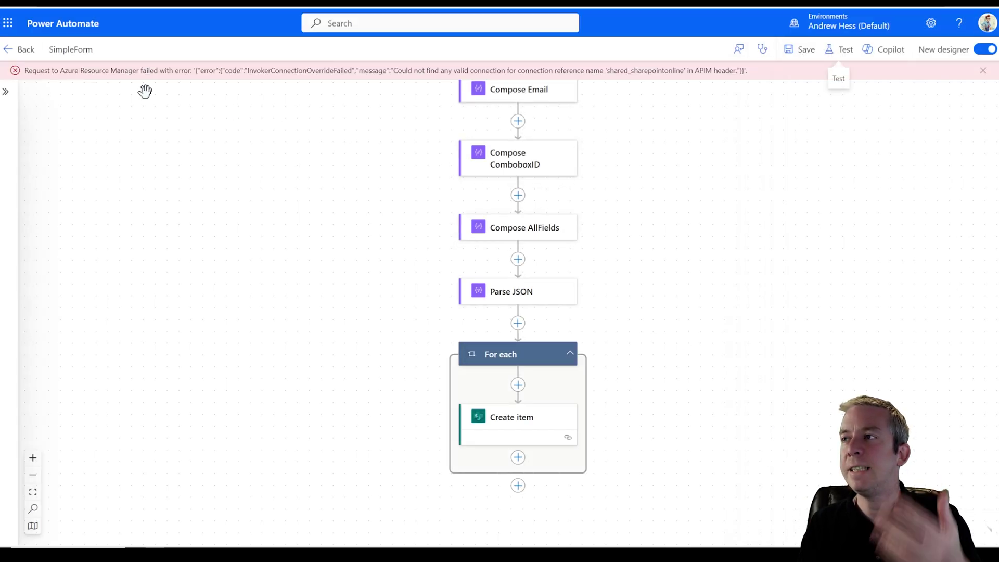
- Go back to the flow details, reopen it in edit mode and test once more
click(8, 52)
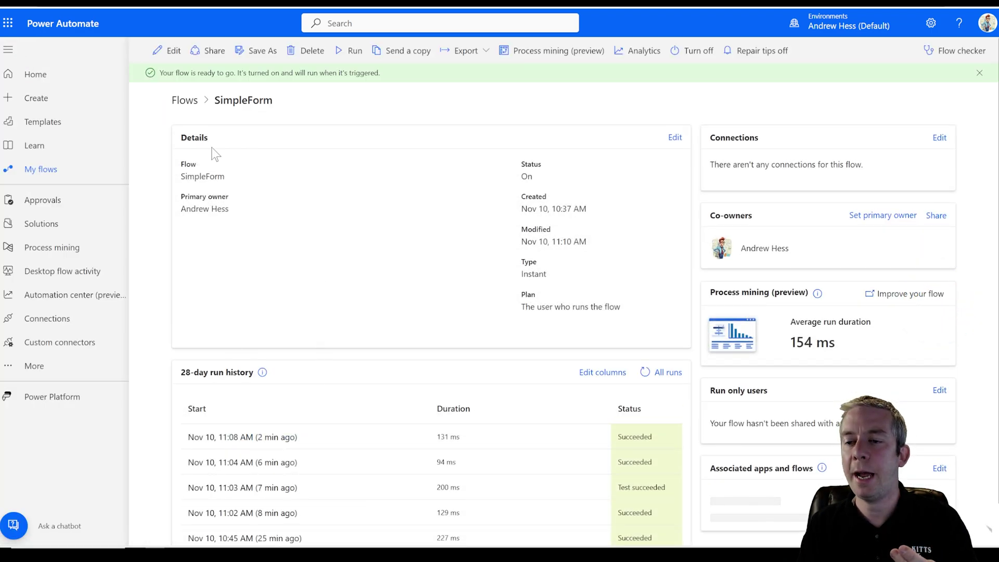
click(168, 51)
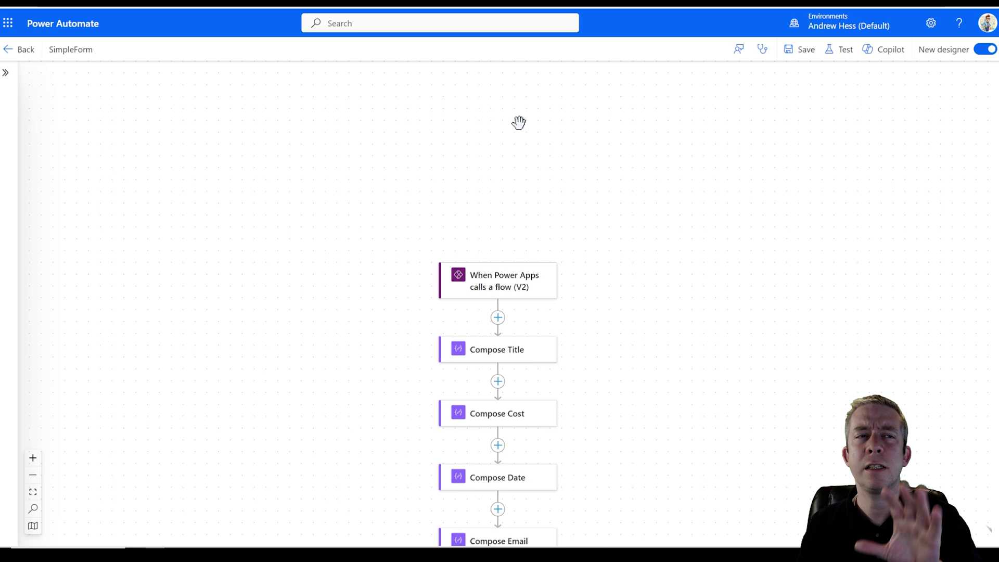
click(841, 50)
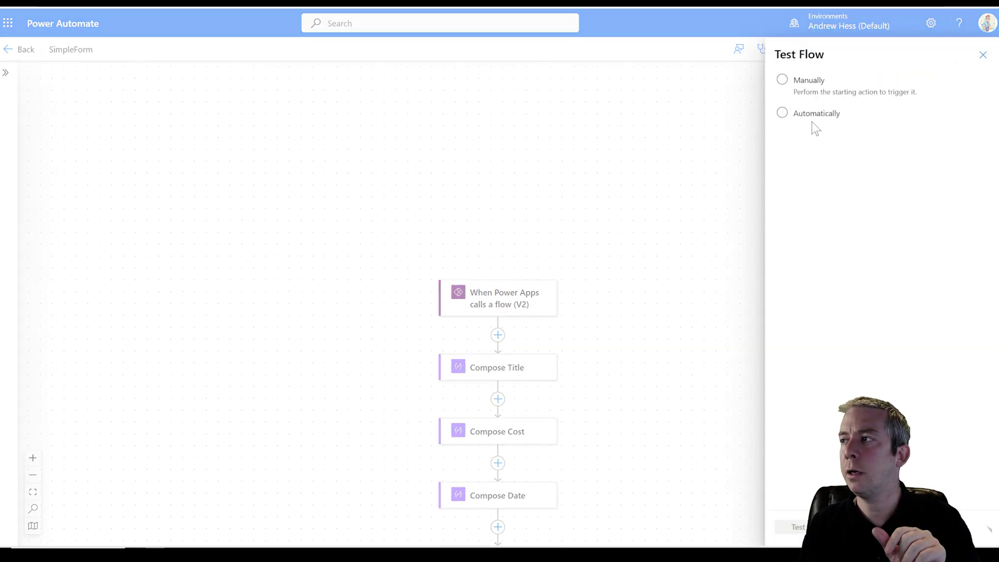
click(815, 114)
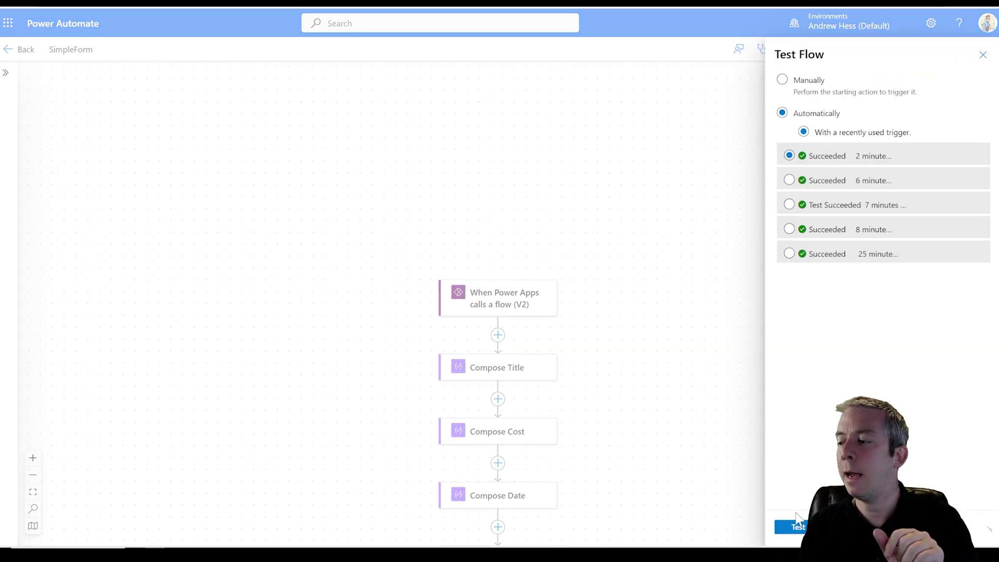
click(797, 528)
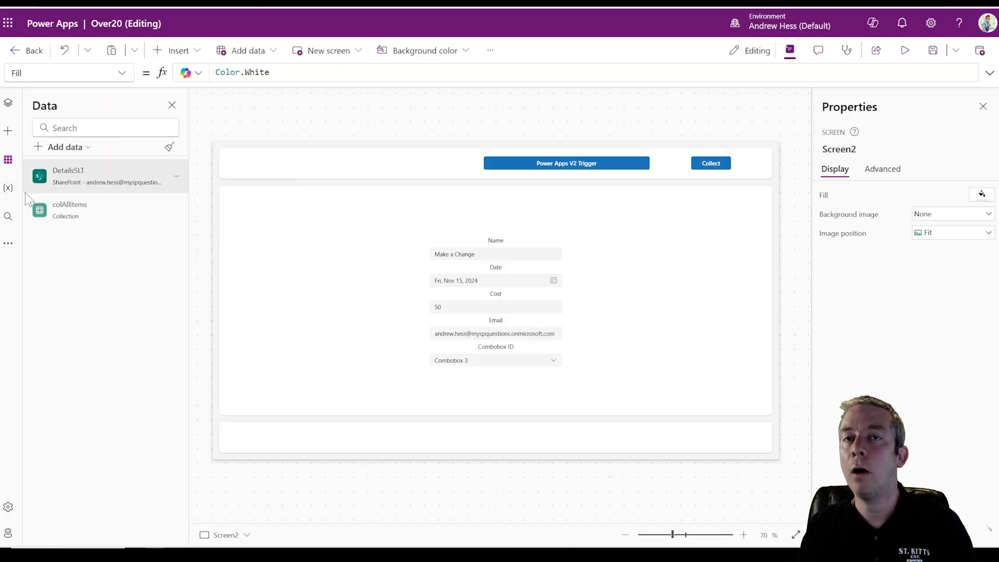
- Refresh SimpleForm from the app's Power Automate pane, then preview the app
click(8, 243)
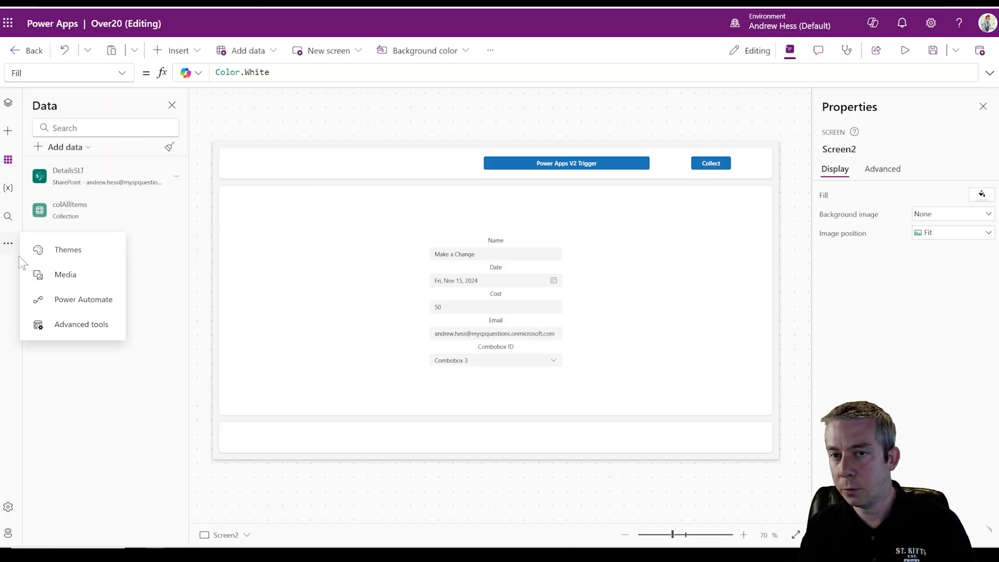
click(37, 297)
click(177, 195)
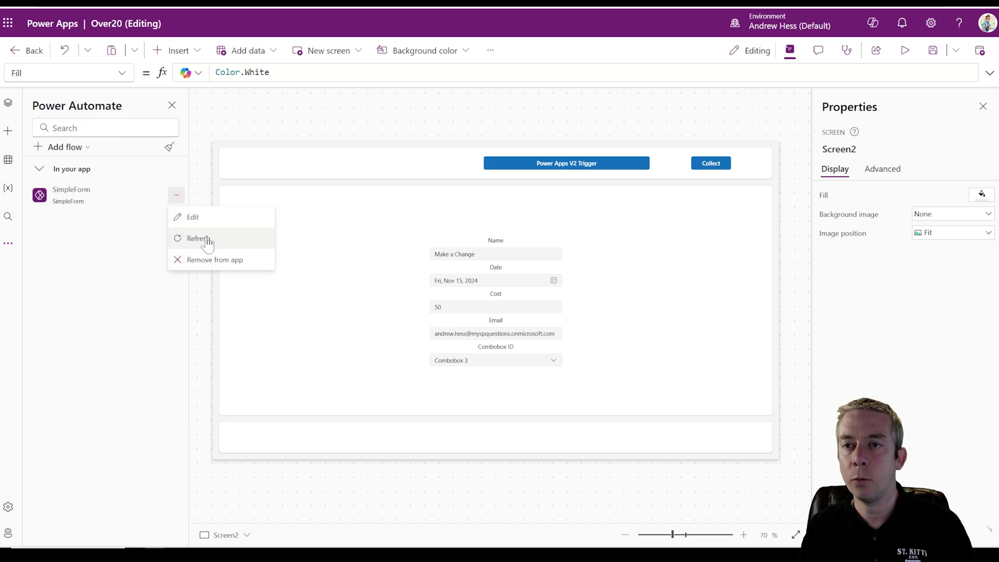
click(200, 238)
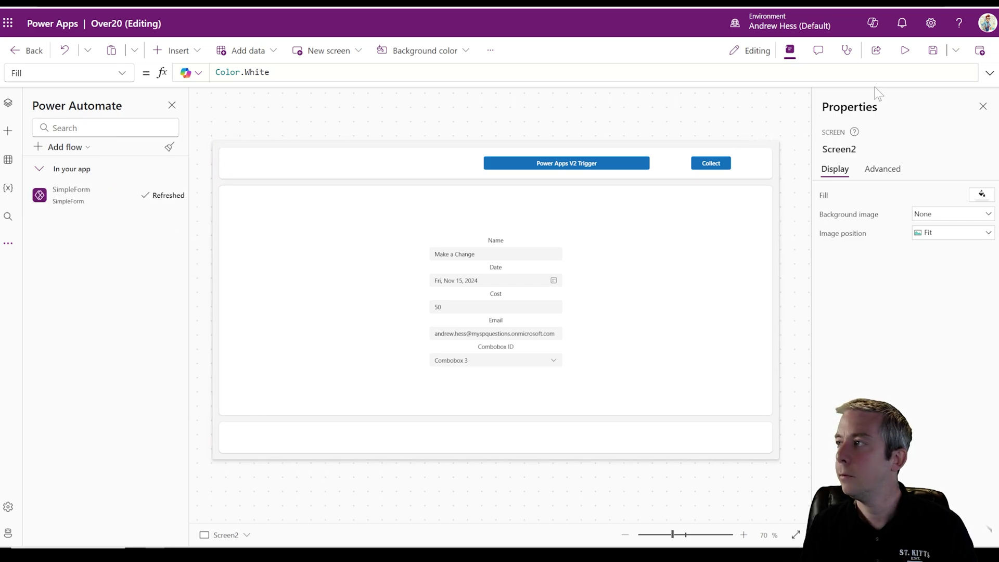
click(904, 50)
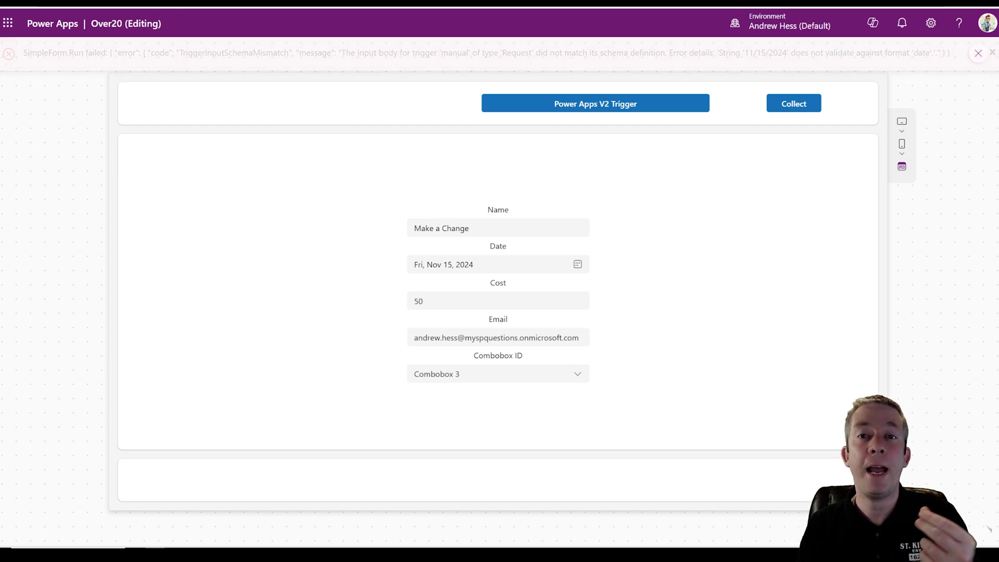
- Add a Convert time zone action inside the For each loop
click(191, 3)
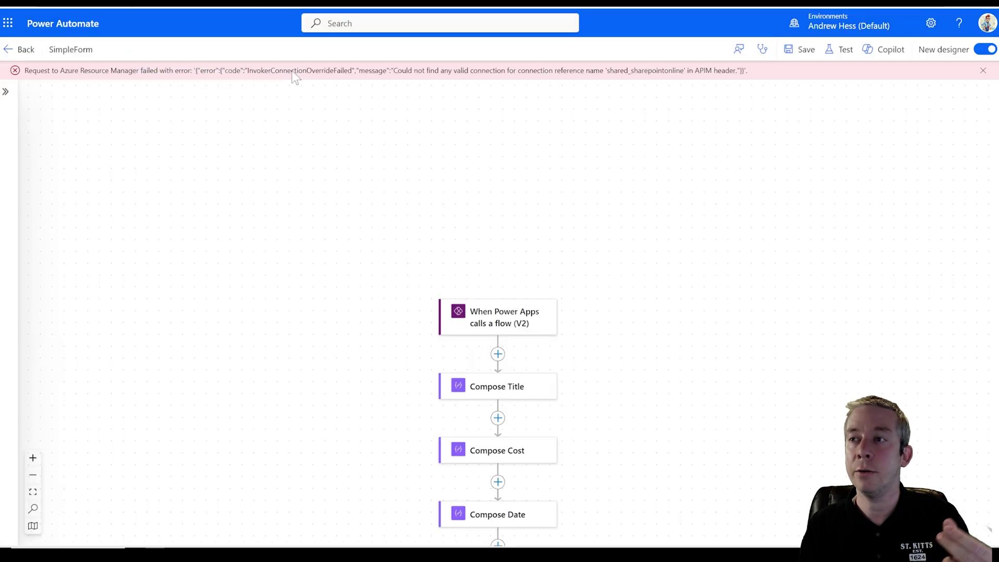
scroll(677, 272, down, 7)
scroll(638, 340, down, 2)
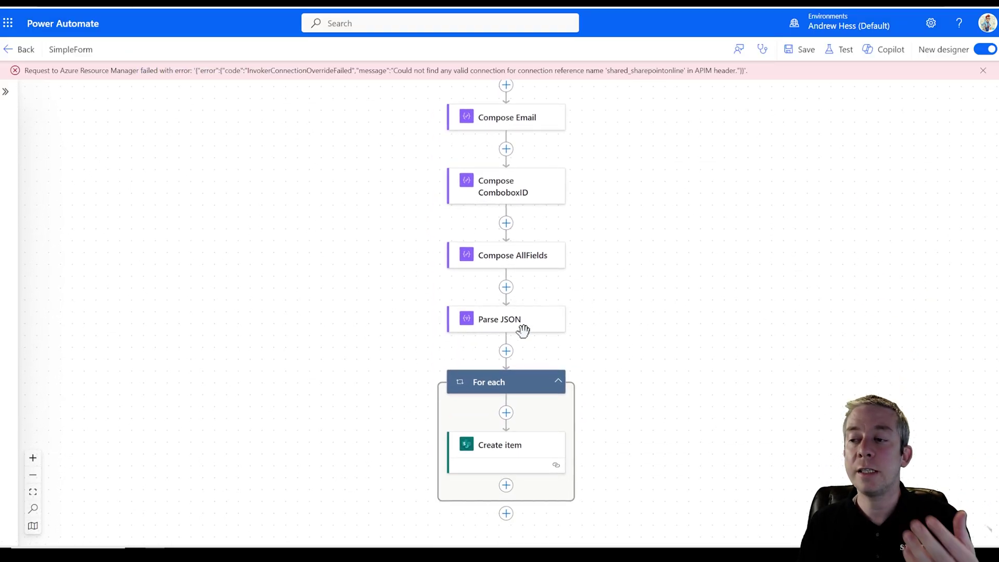
scroll(631, 407, down, 1)
click(503, 369)
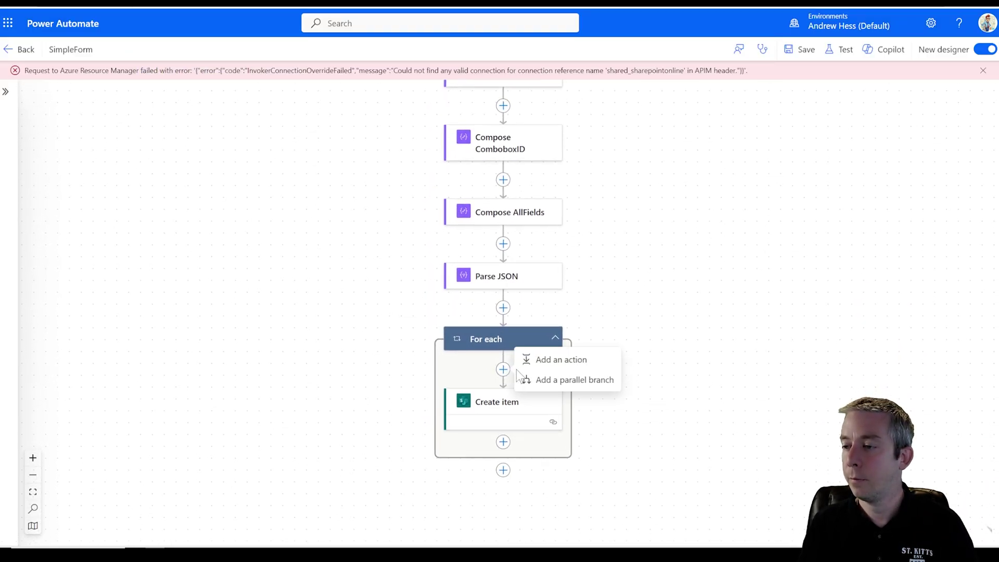
click(550, 364)
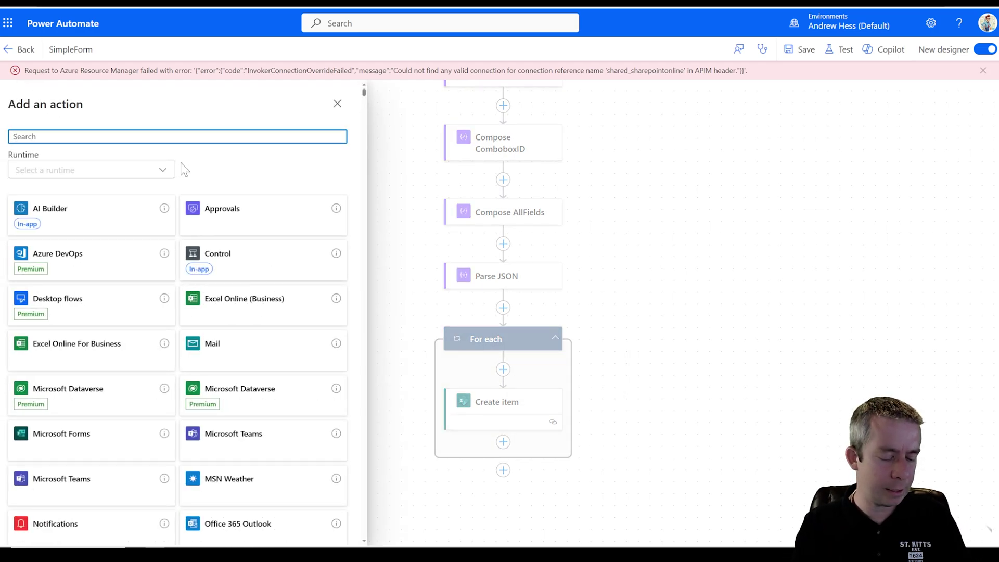
text(date)
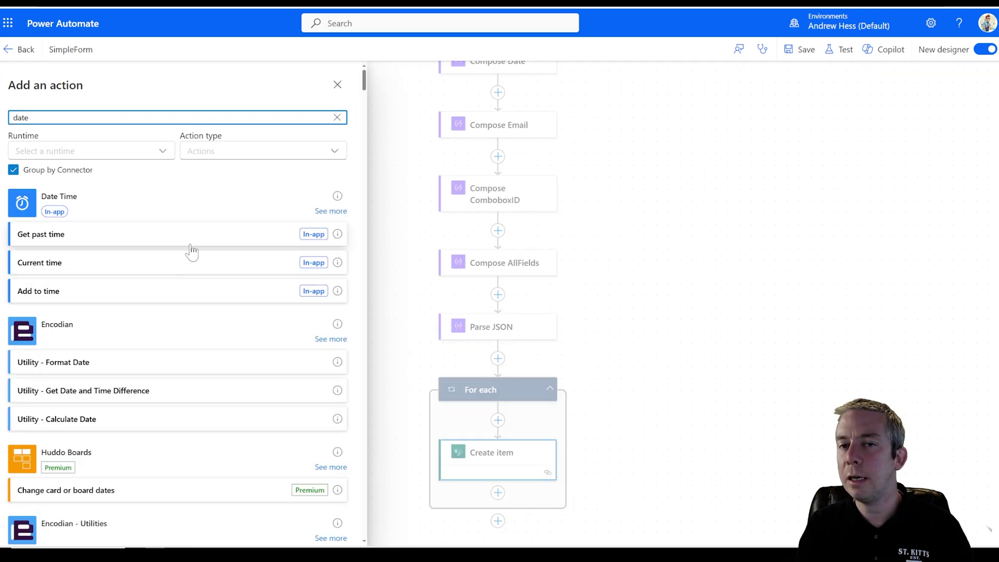
click(324, 211)
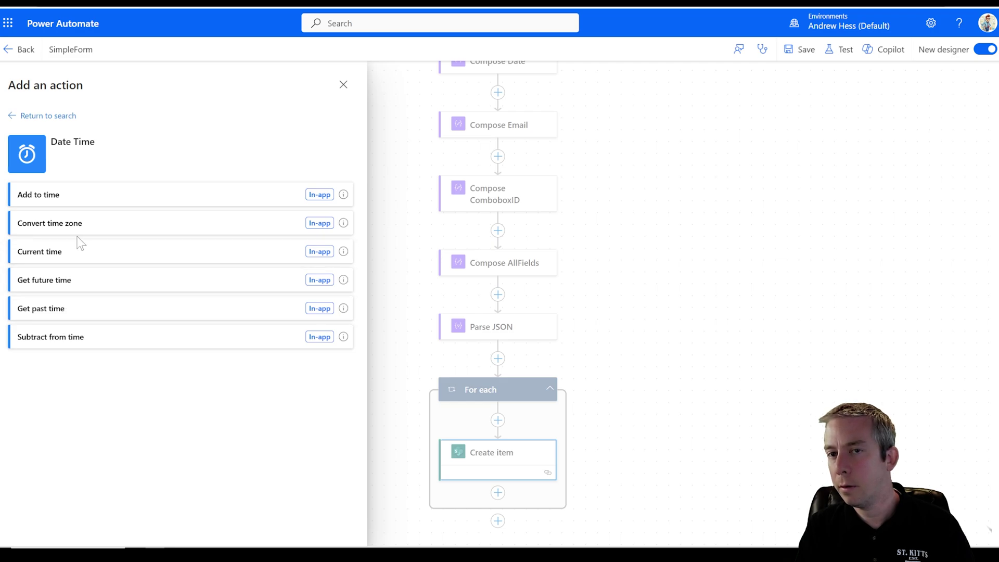
click(79, 229)
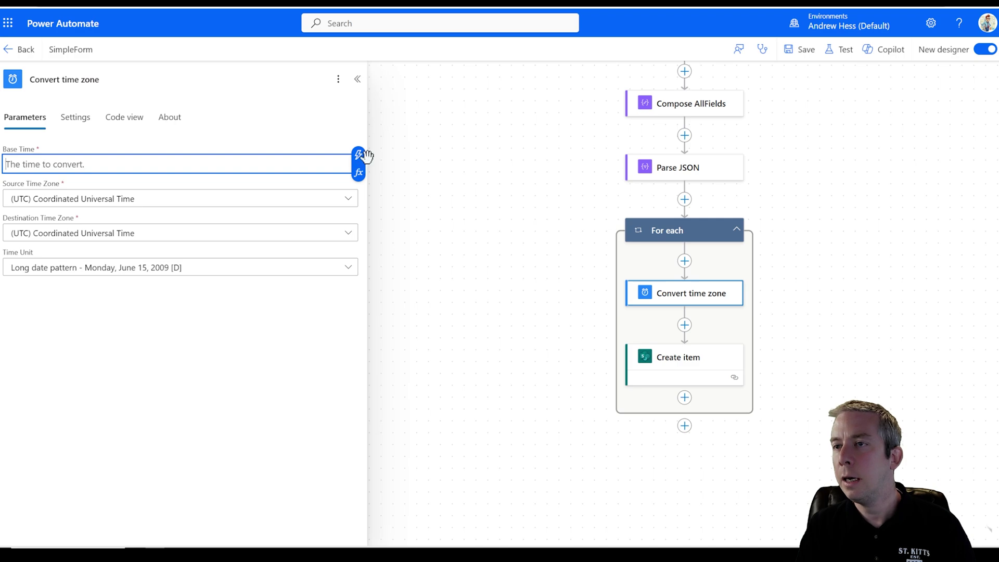
- Use Body Date as the base time with UTC as the source time zone
click(360, 154)
scroll(416, 294, down, 1)
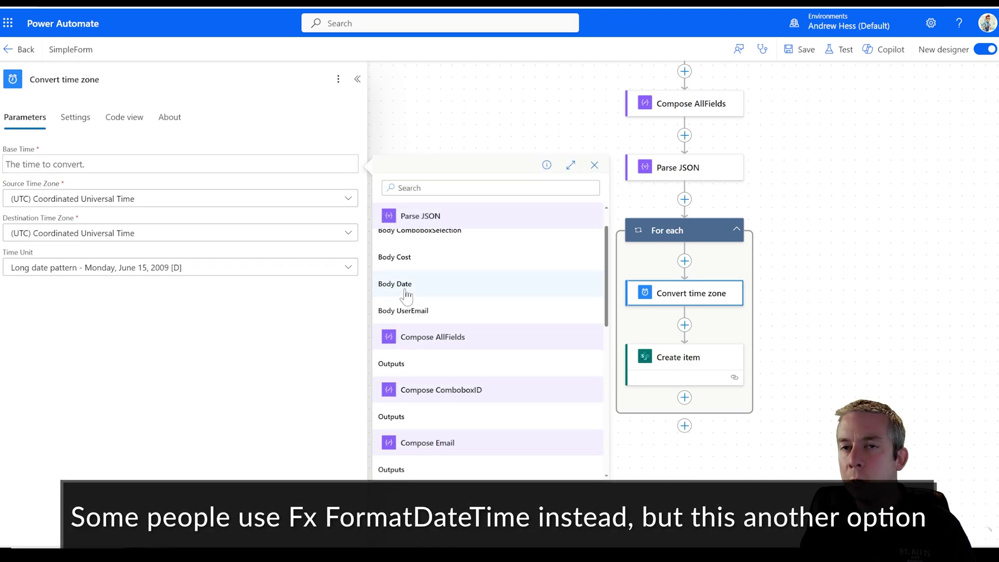
click(406, 295)
click(346, 198)
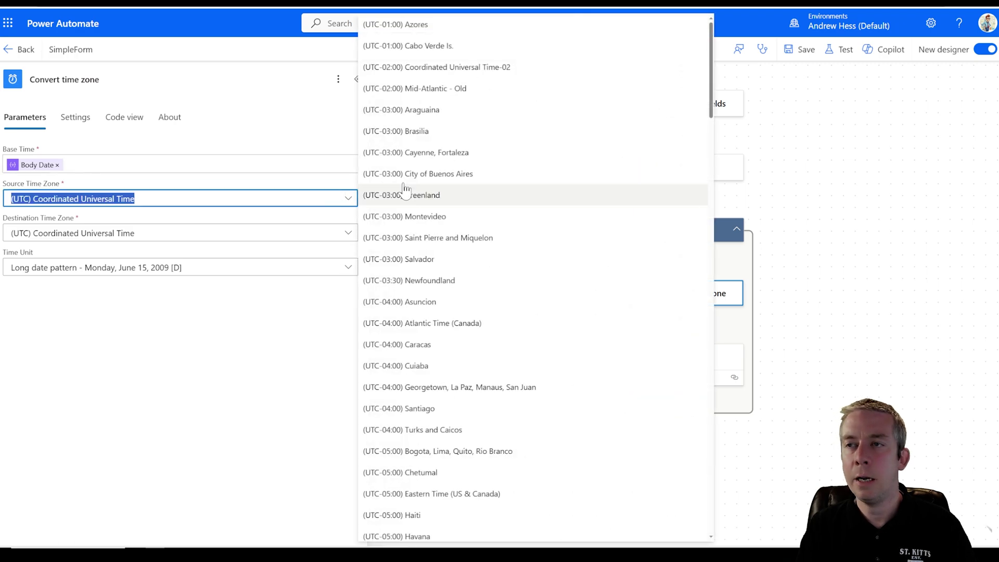
scroll(411, 219, down, 5)
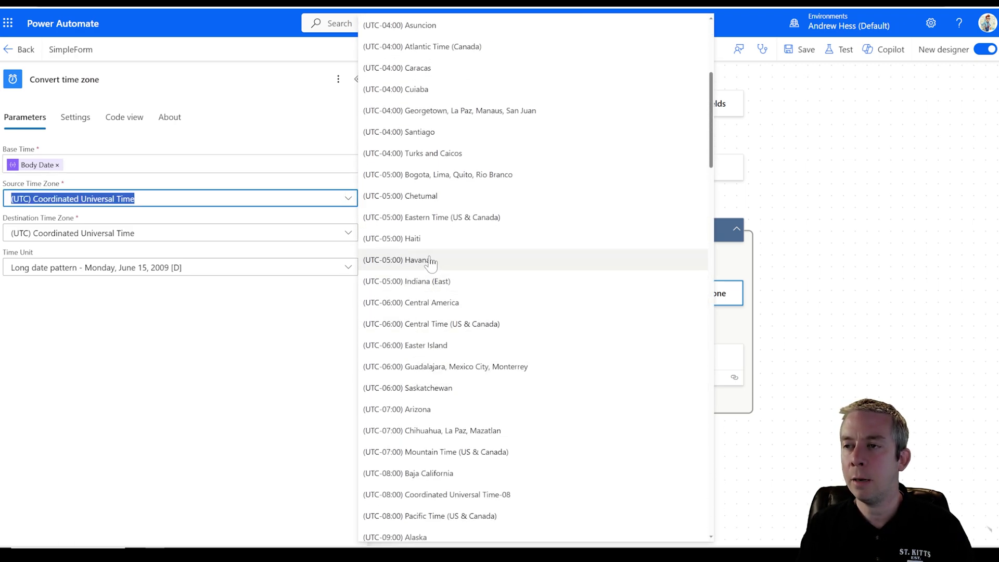
scroll(432, 260, up, 5)
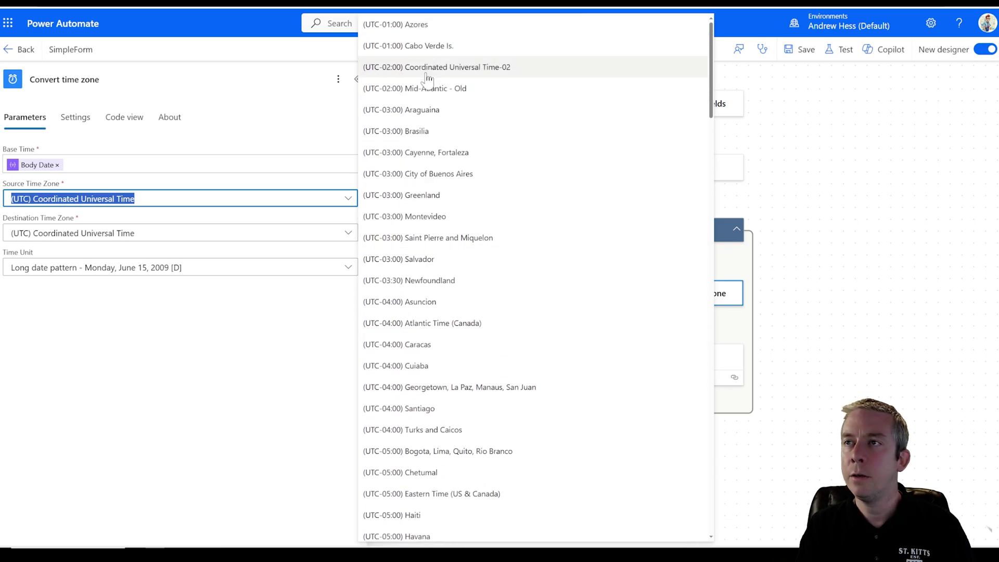
scroll(458, 271, down, 15)
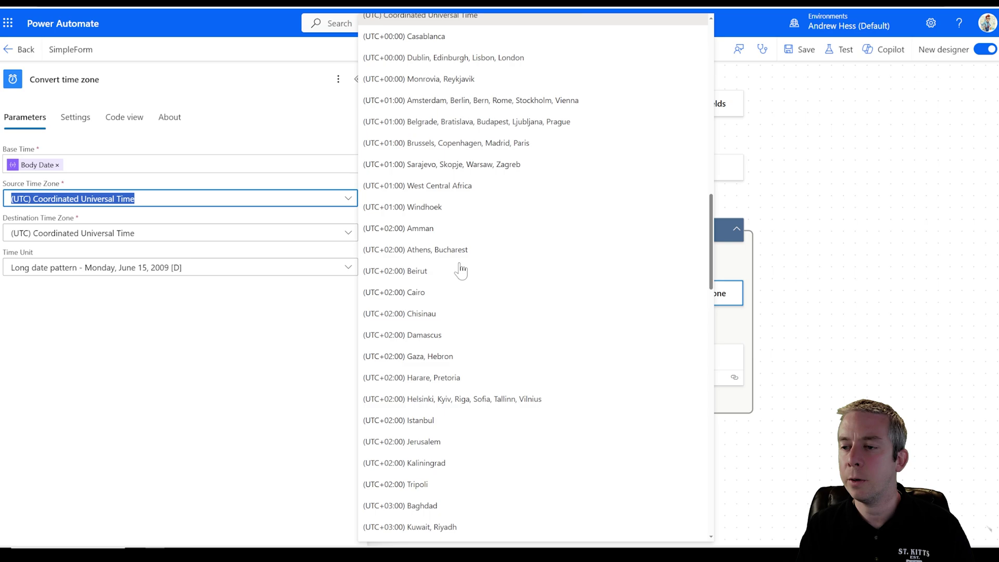
scroll(461, 271, up, 4)
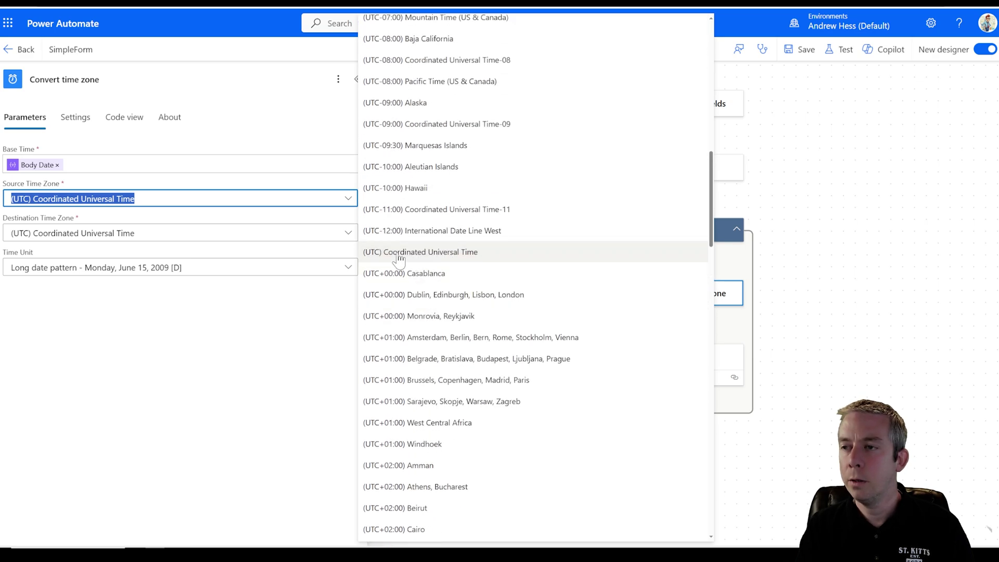
click(415, 255)
- Set destination to Eastern Time (US & Canada) with Short date pattern output
click(340, 235)
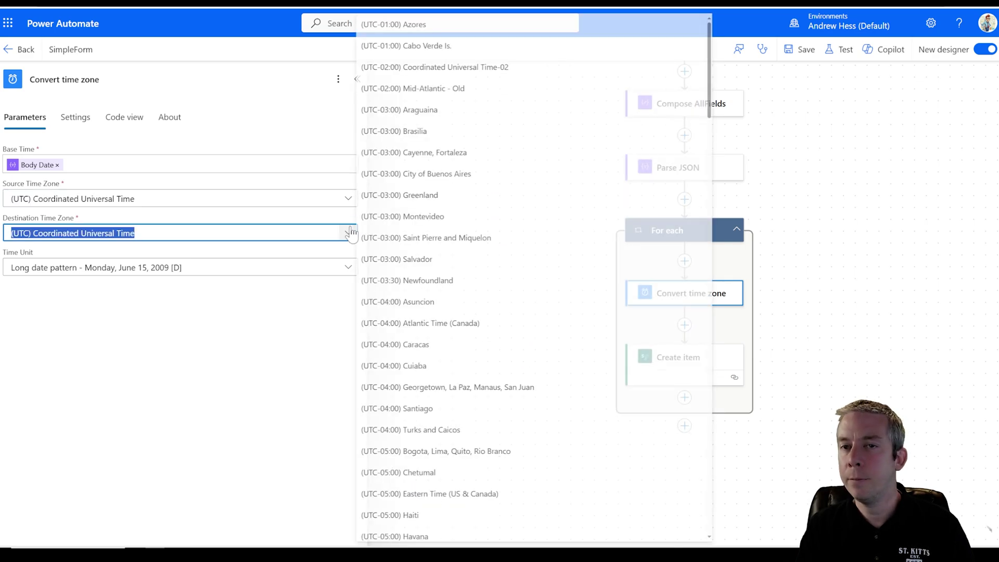
scroll(454, 177, down, 2)
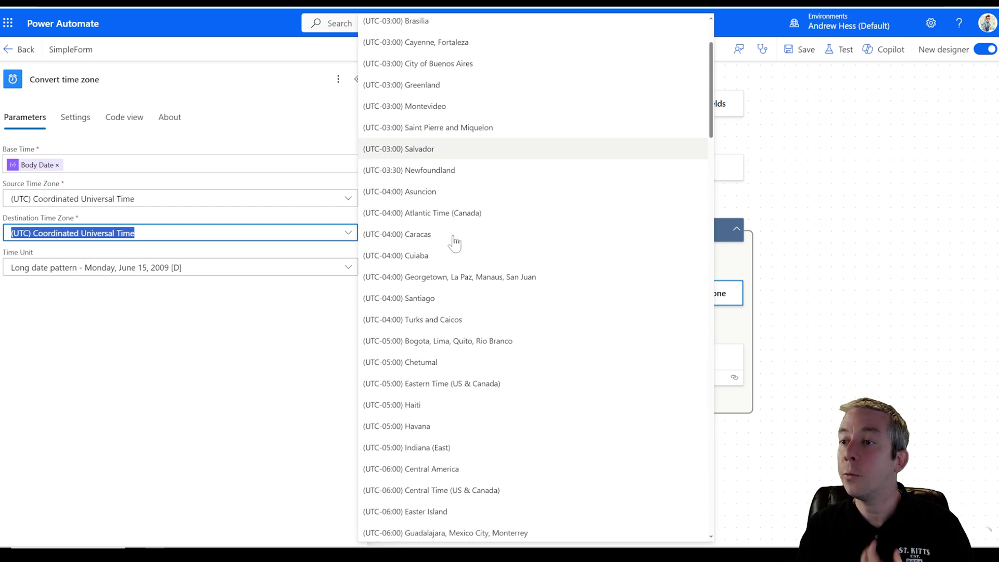
click(432, 375)
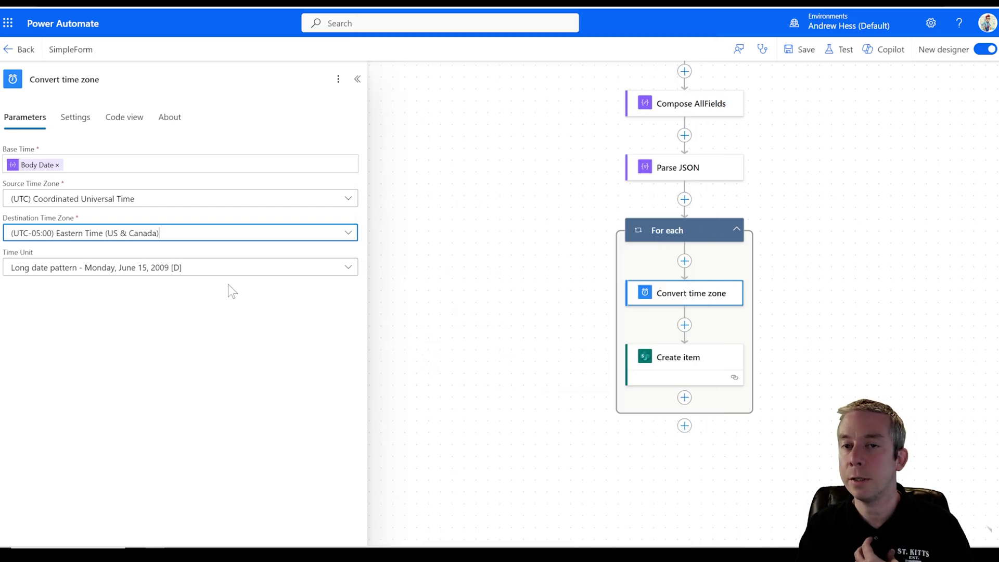
click(151, 268)
click(244, 329)
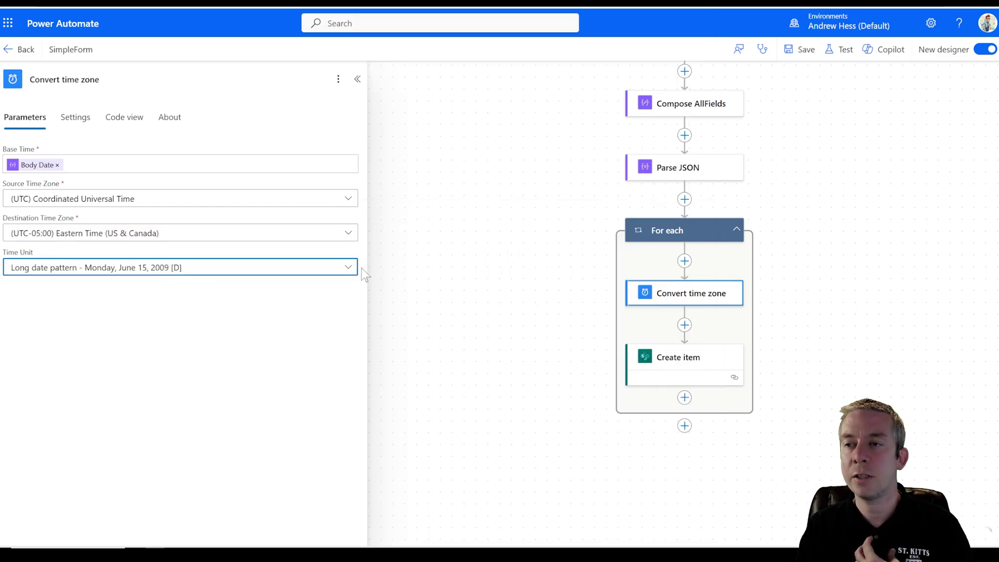
click(348, 267)
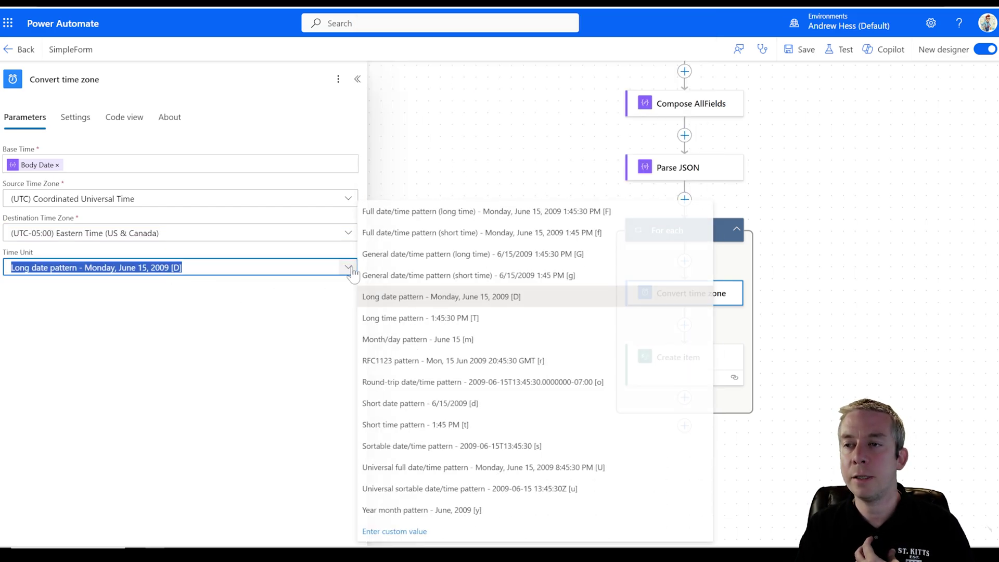
click(422, 408)
- Fill Create item's Date field with the Converted time output
click(704, 367)
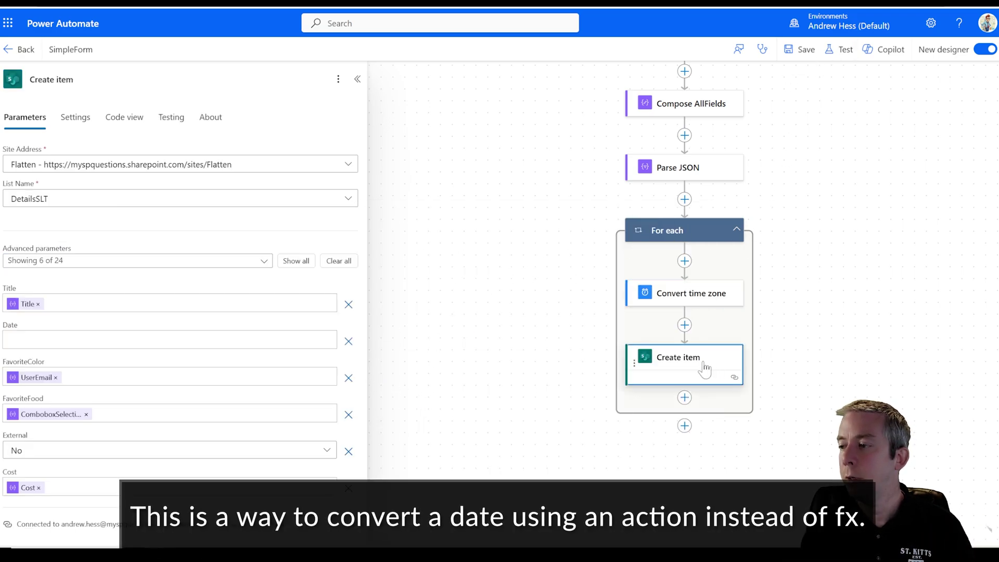
click(166, 340)
click(337, 331)
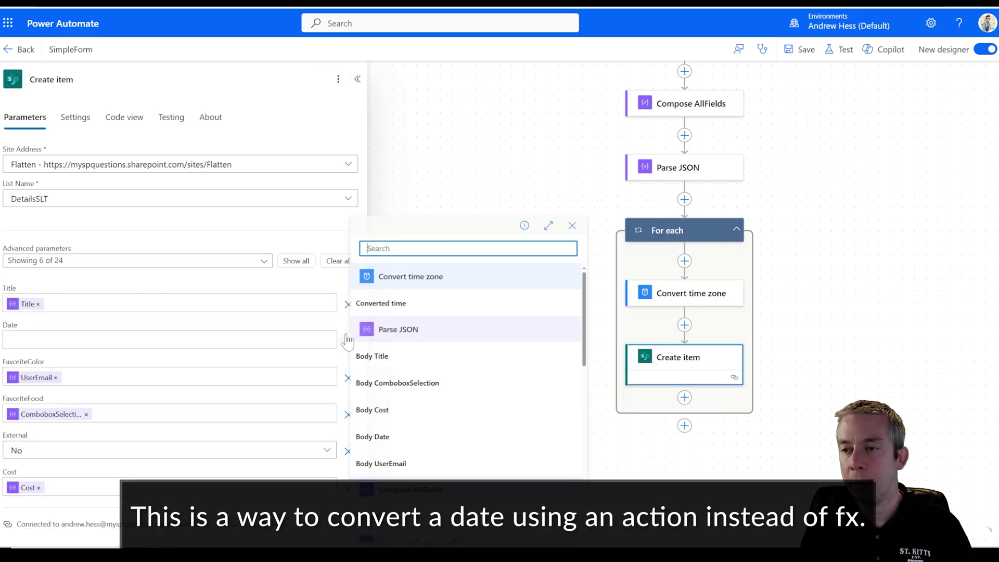
click(383, 363)
- Save the flow and start an automatic test run
click(805, 49)
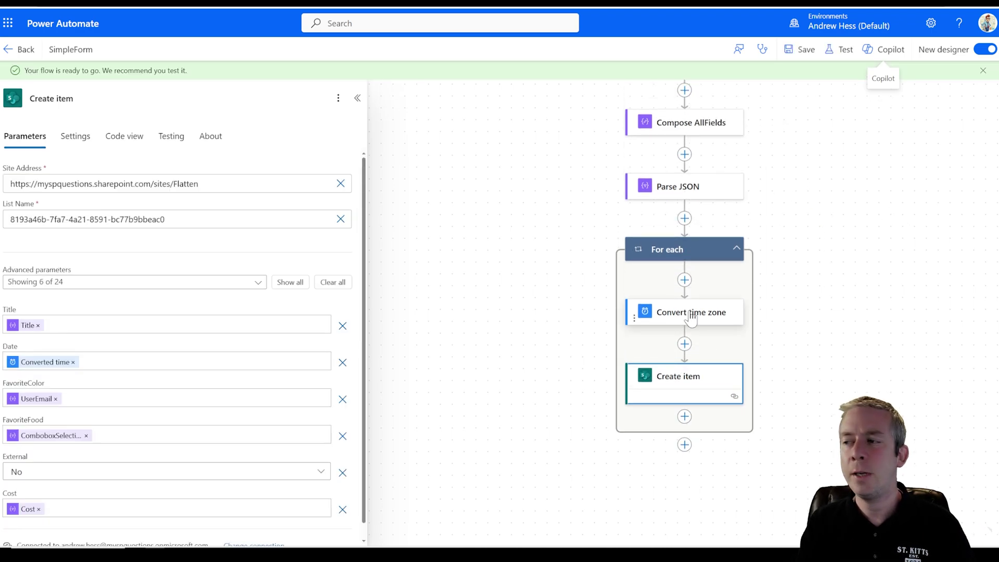
click(841, 52)
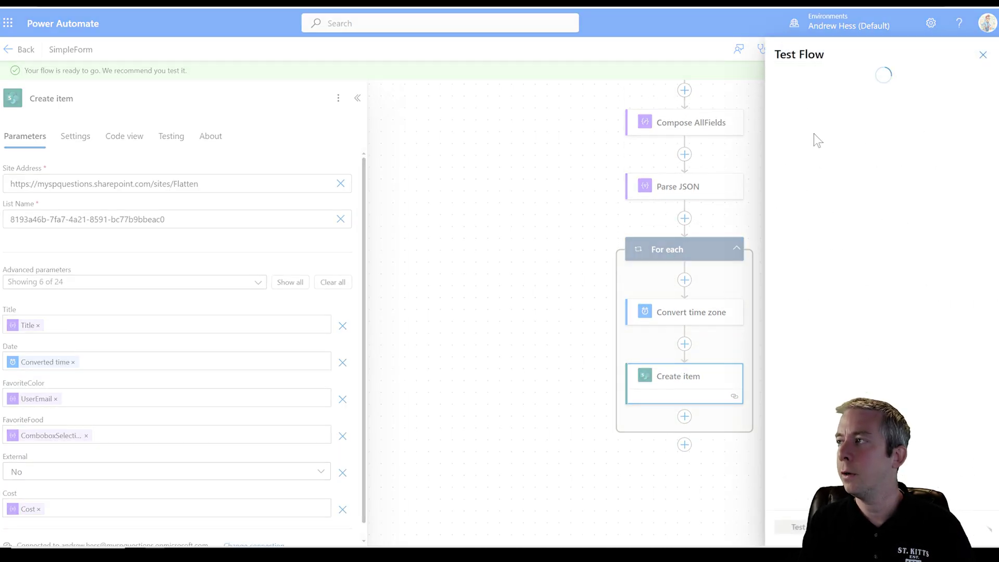
click(806, 121)
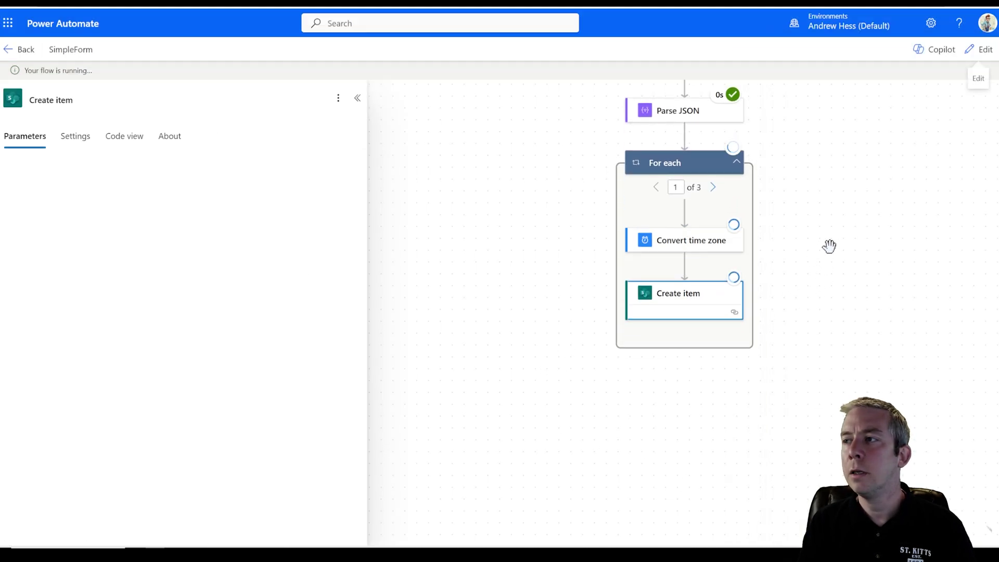
drag(829, 246, 710, 277)
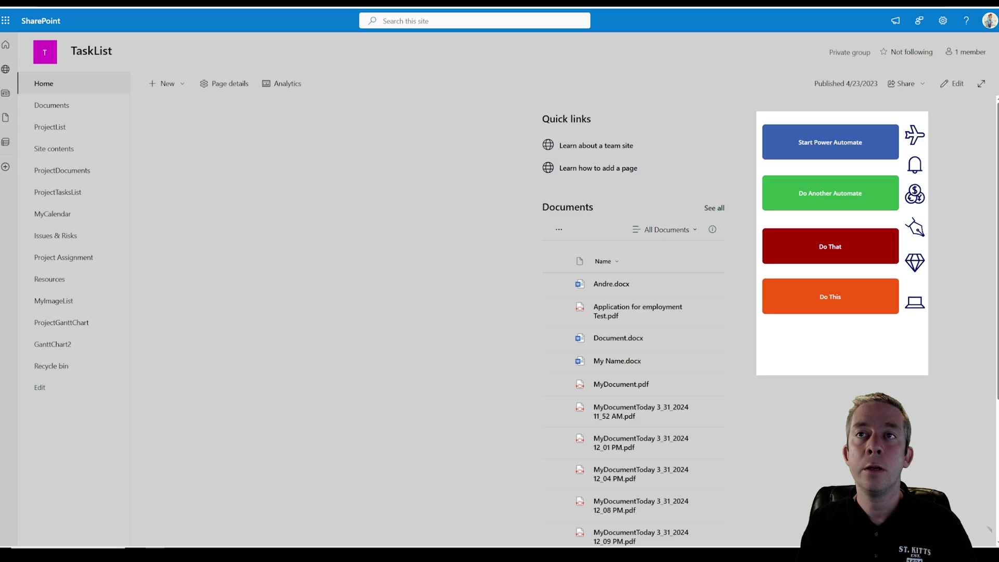
- Load the Flatten SharePoint site and open the DetailsSLT list
key(ctrl+l)
key(ctrl+v)
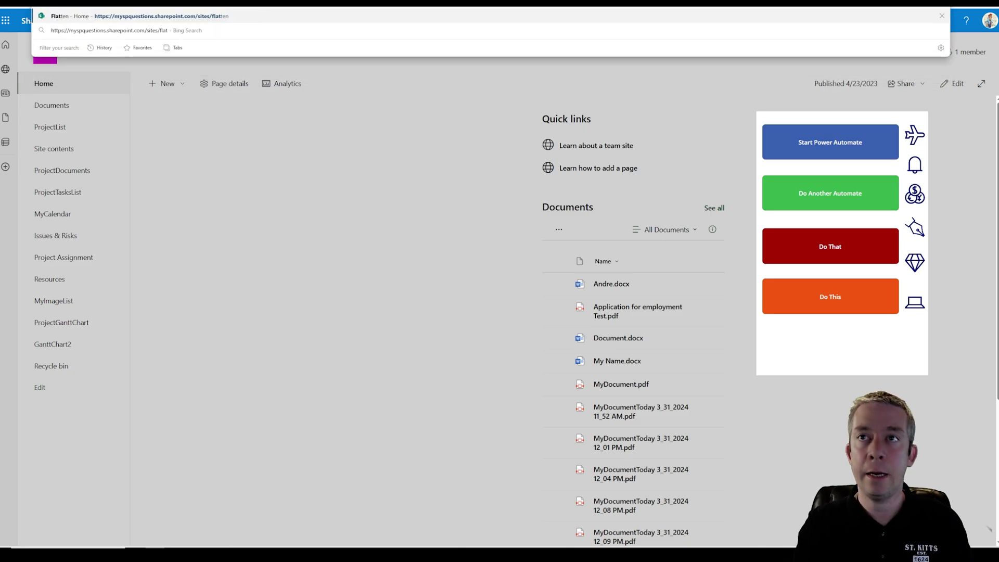
key(Return)
click(254, 6)
key(Escape)
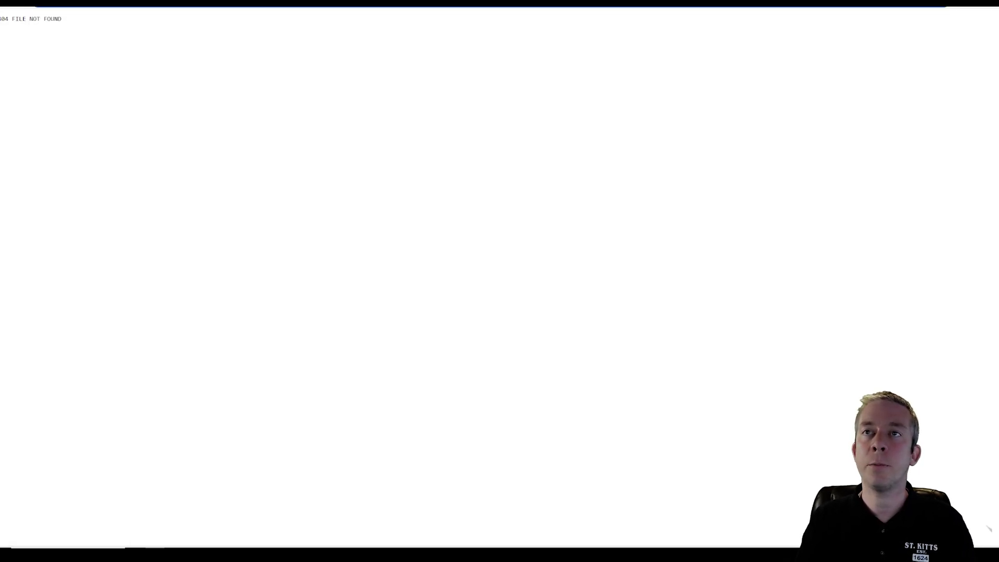
key(BackSpace)
text(e)
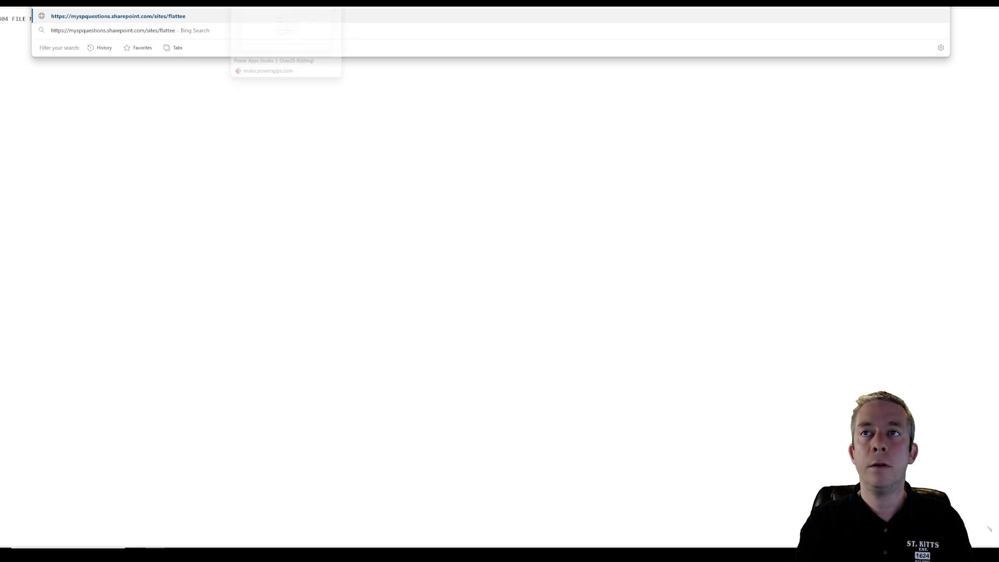
key(BackSpace)
text(n)
key(Return)
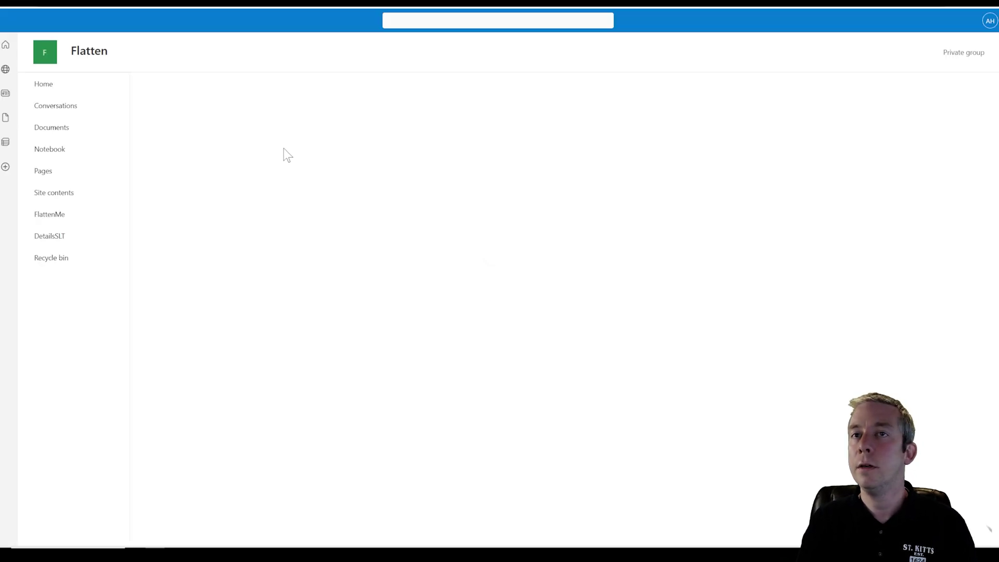
click(57, 235)
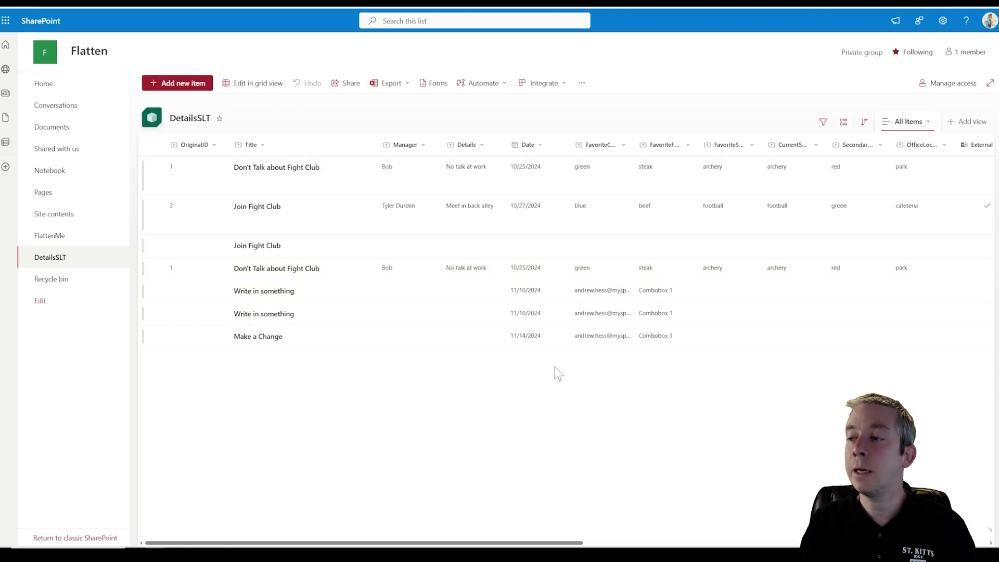
- Widen the FavoriteColor and FavoriteFood columns and drag Cost toward the front
drag(697, 145, 735, 146)
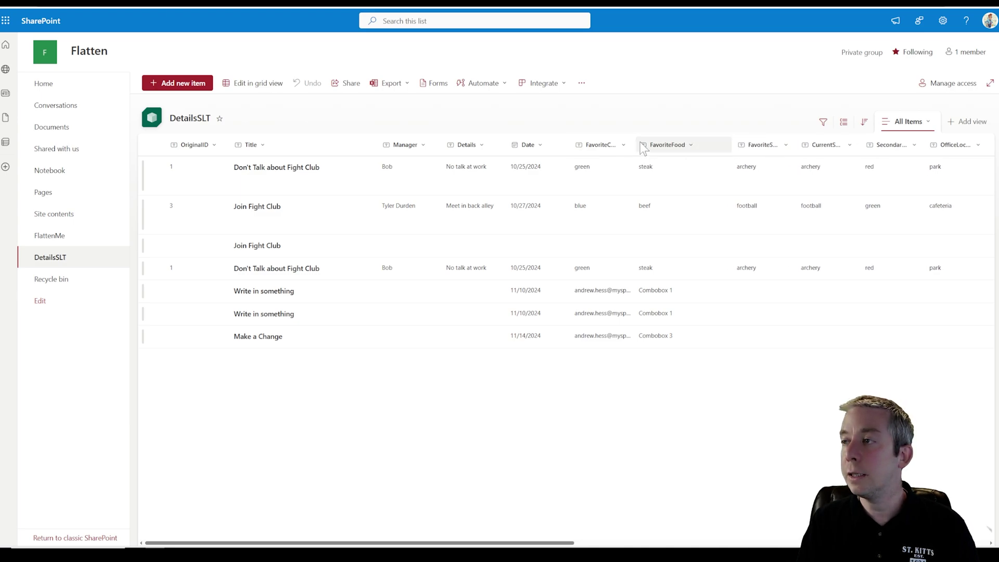
drag(636, 144, 677, 145)
drag(503, 540, 853, 536)
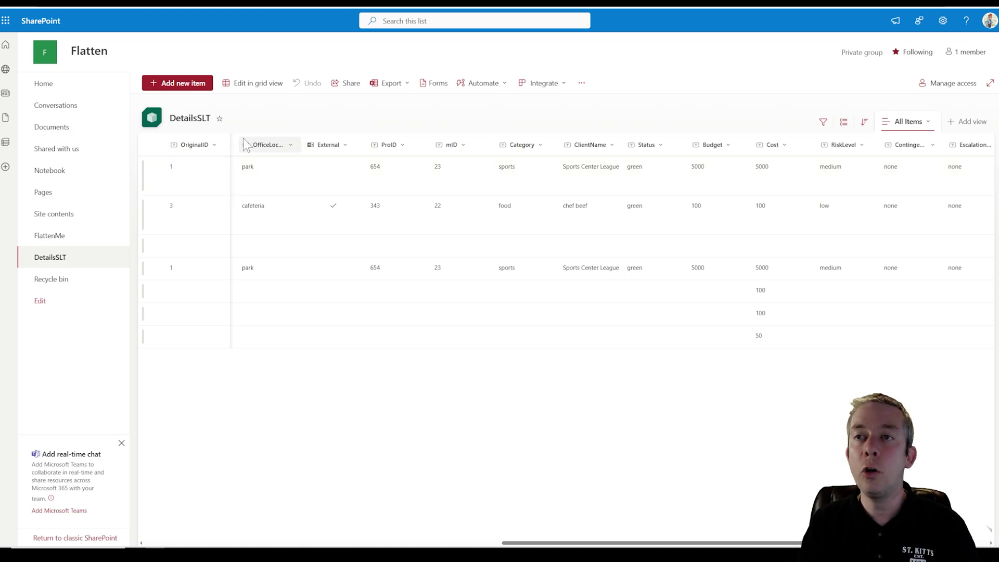
drag(770, 145, 190, 167)
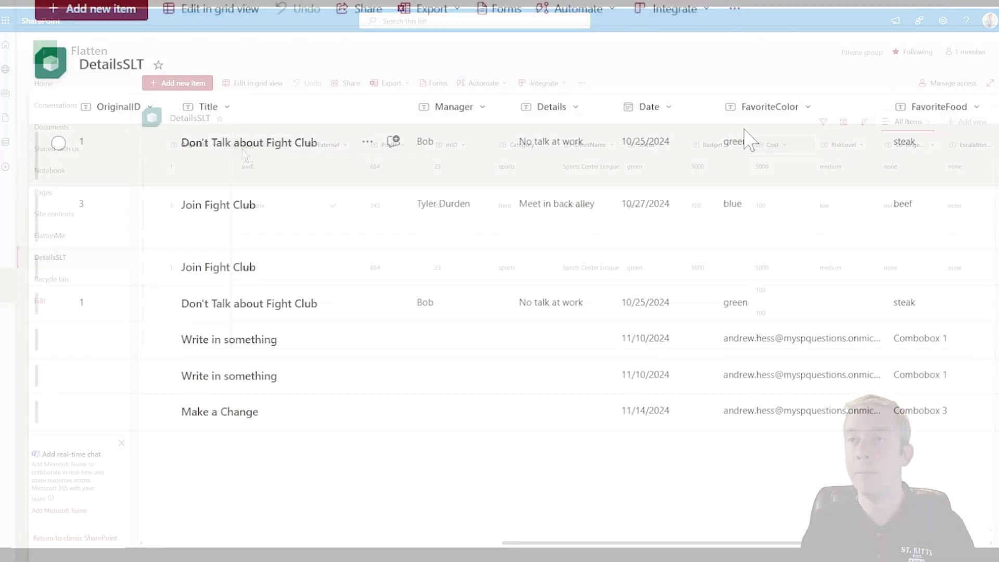
- Delete the four older Fight Club rows from DetailsSLT
click(59, 303)
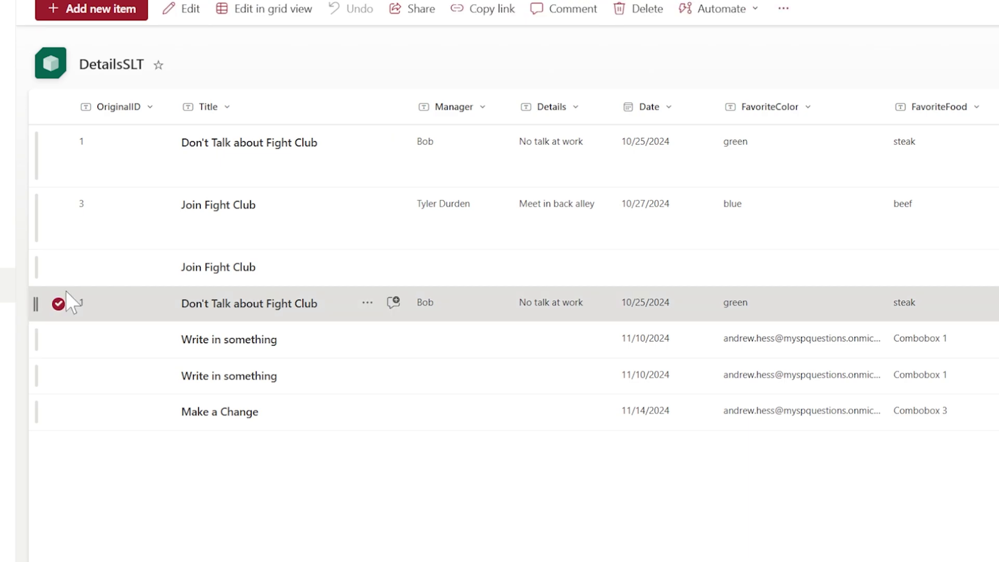
click(58, 266)
click(58, 204)
click(58, 142)
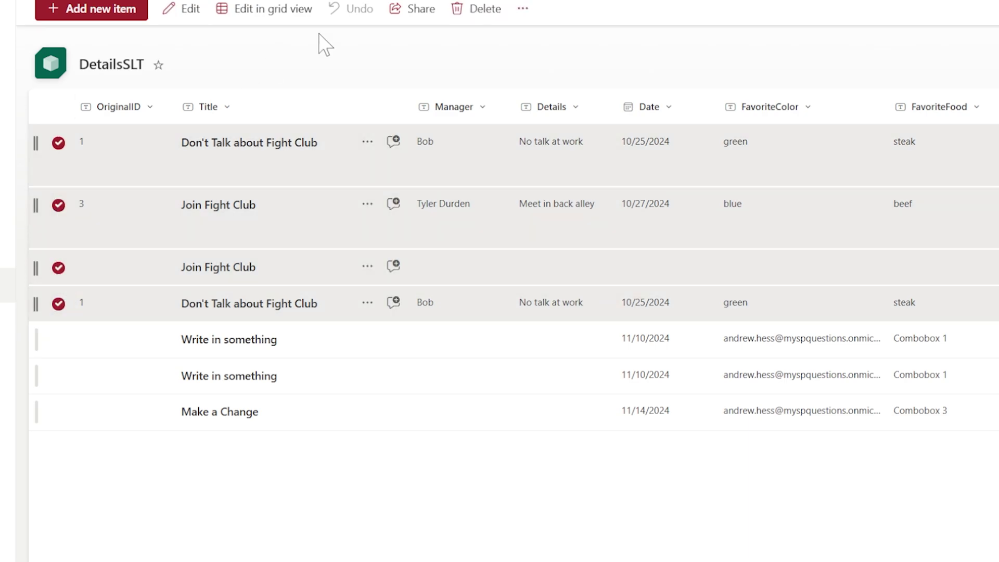
click(457, 9)
click(589, 380)
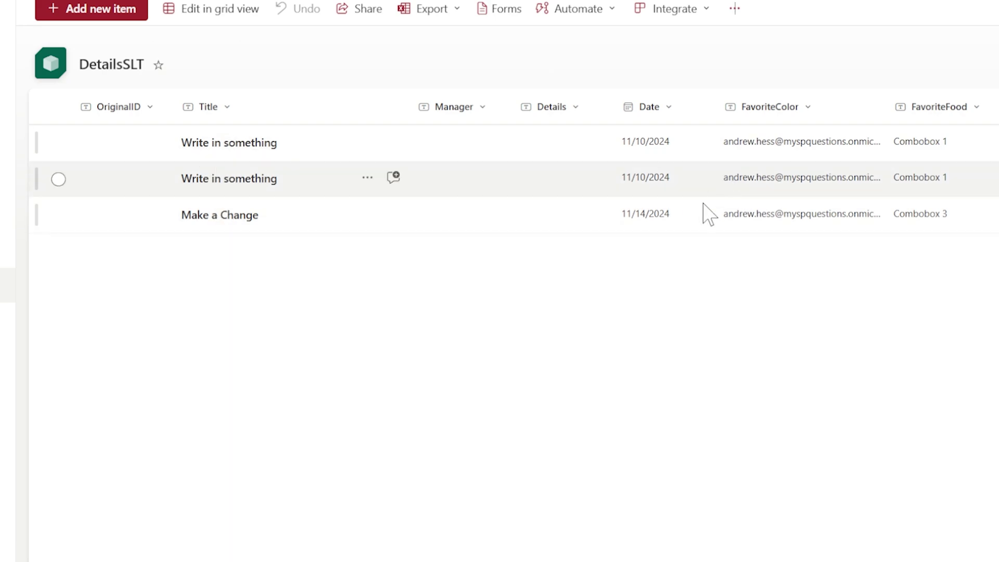
- Reorder columns so Date, FavoriteColor, FavoriteFood and Cost come before Manager
drag(651, 118, 416, 112)
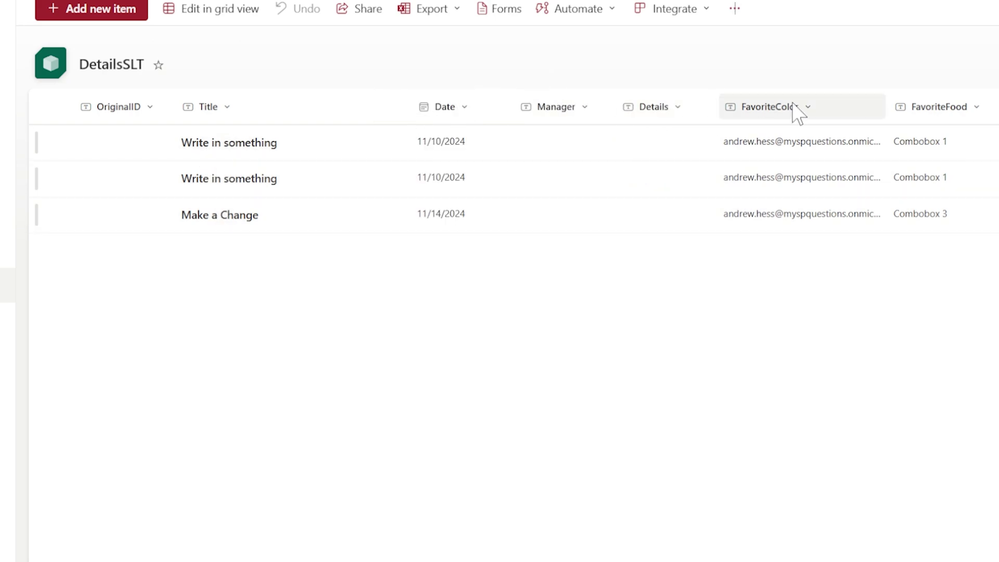
drag(732, 121, 541, 116)
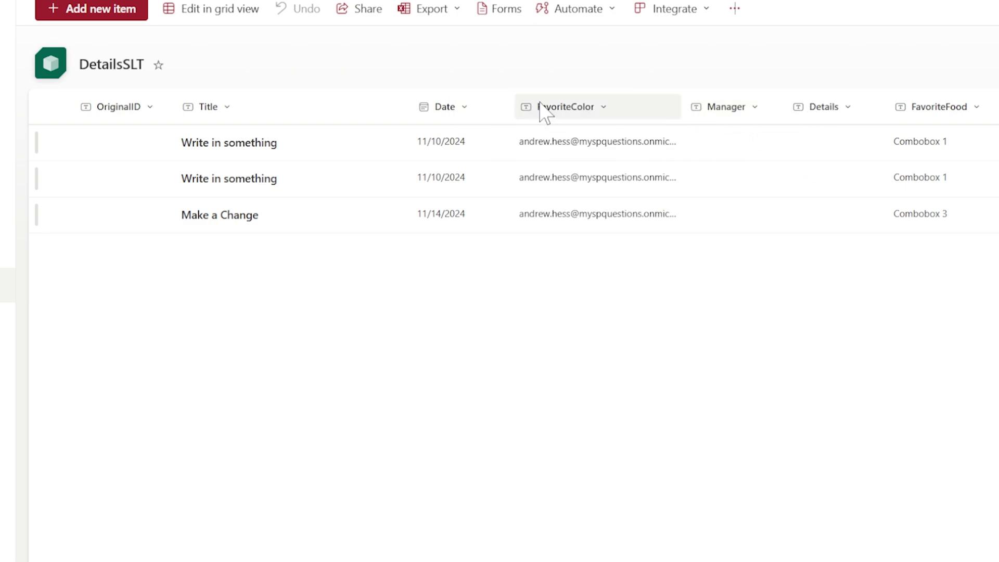
drag(942, 122, 723, 121)
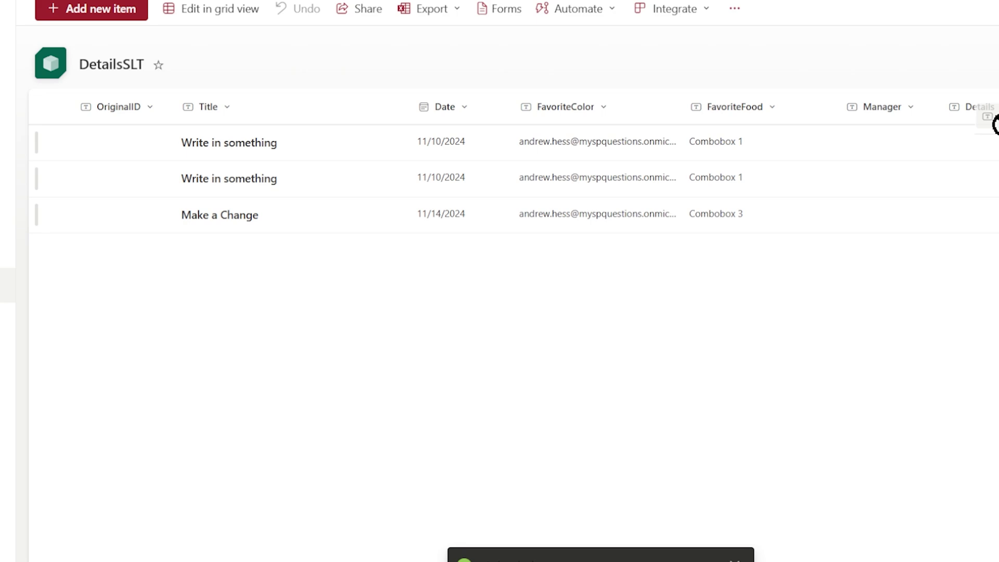
drag(996, 123, 848, 123)
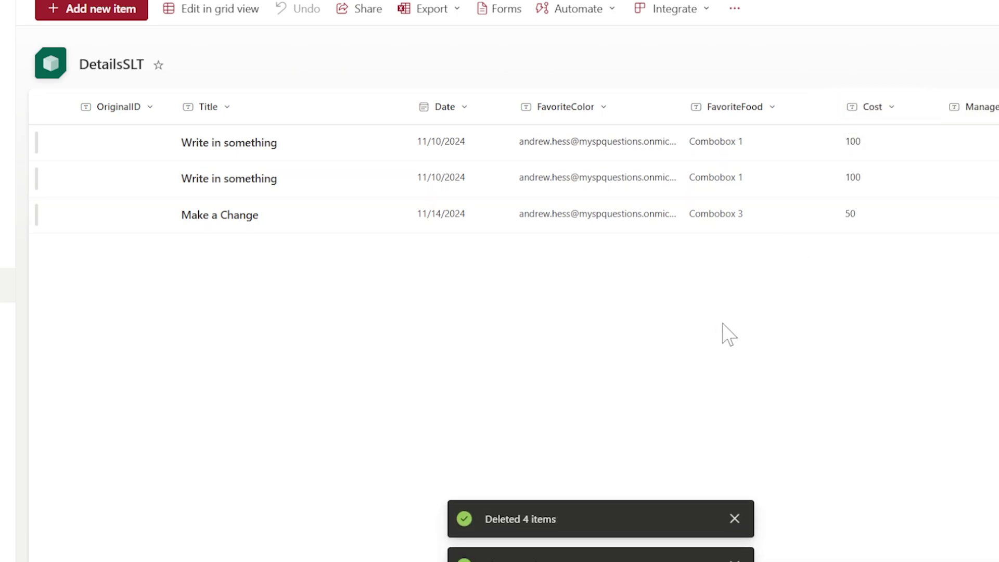